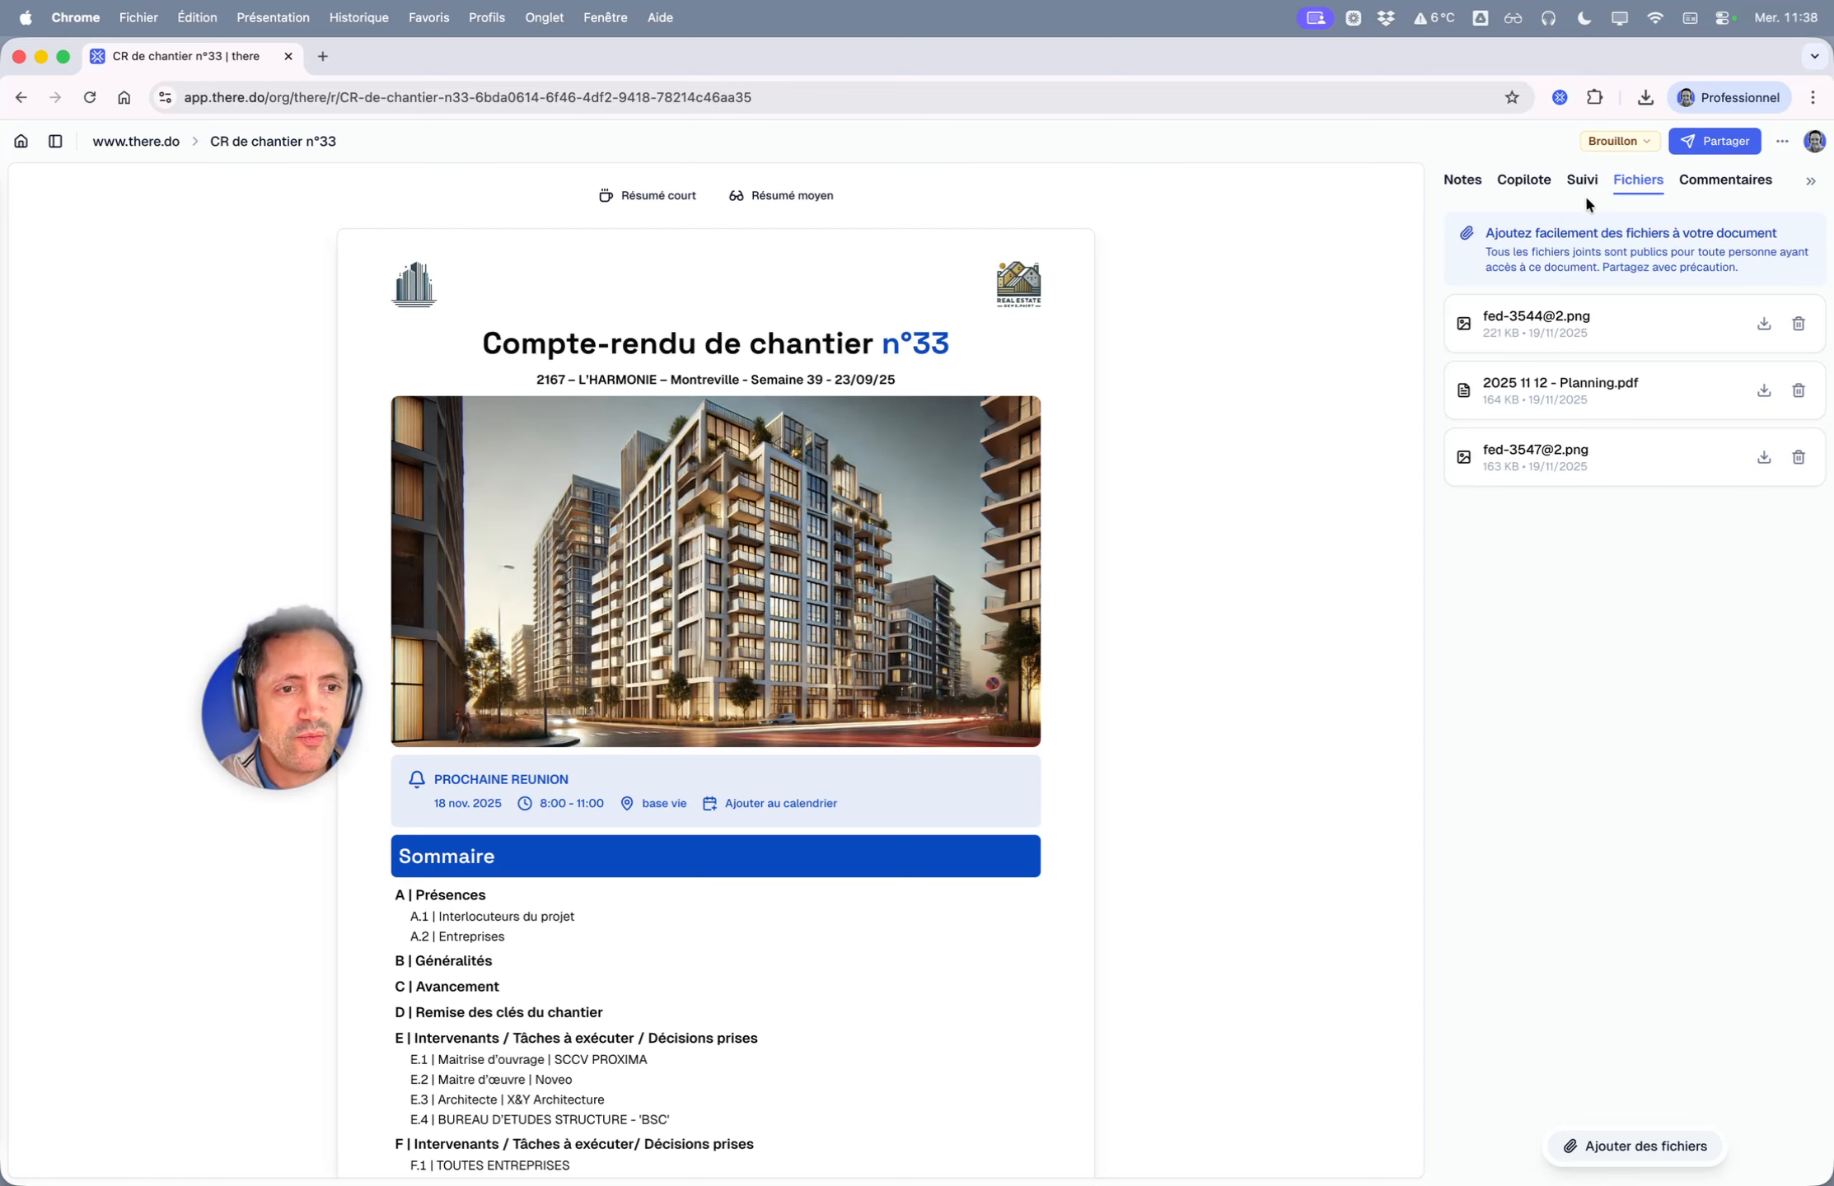
- Collapse the attached-files panel on CR de chantier n°33 and review the A.2 Entreprises attendance list
click(1808, 191)
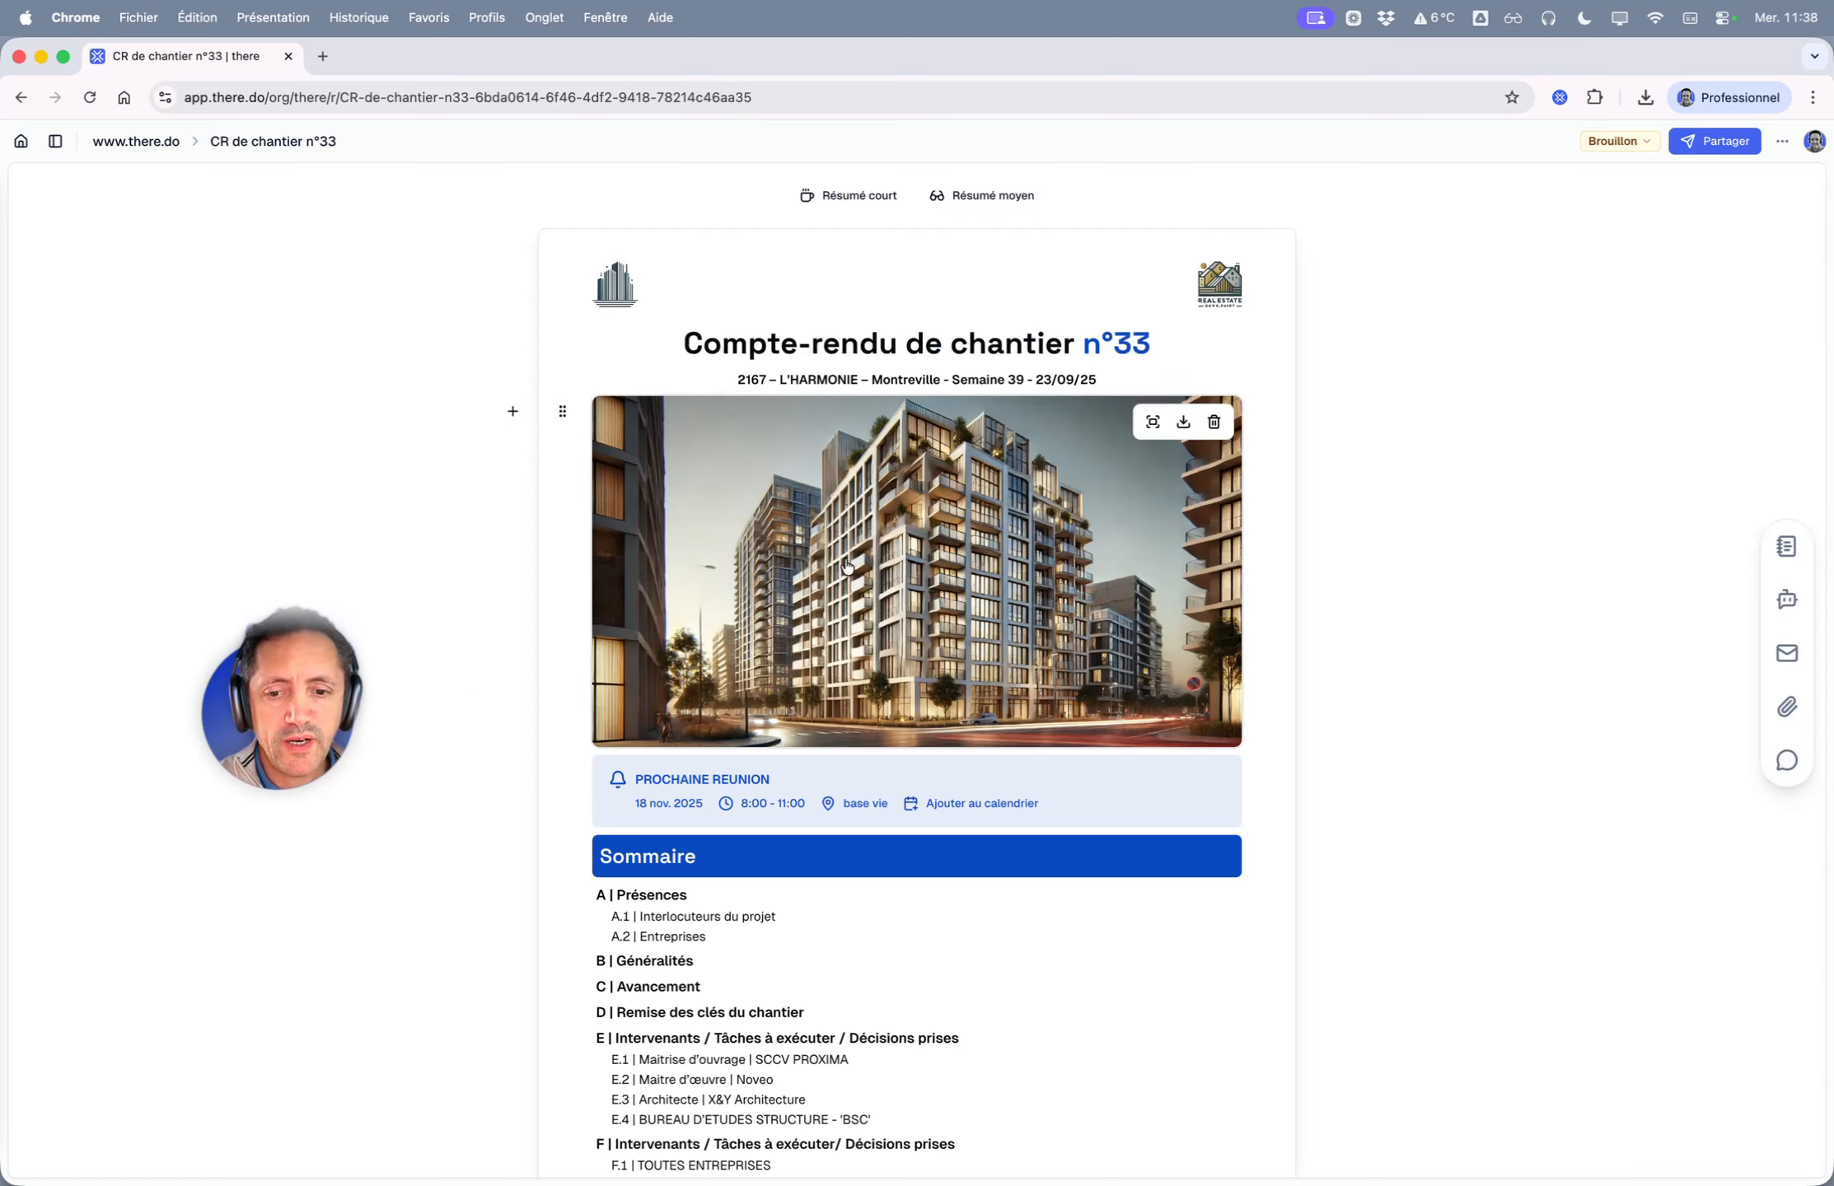
scroll(660, 631, down, 10)
scroll(660, 631, down, 8)
scroll(577, 635, up, 3)
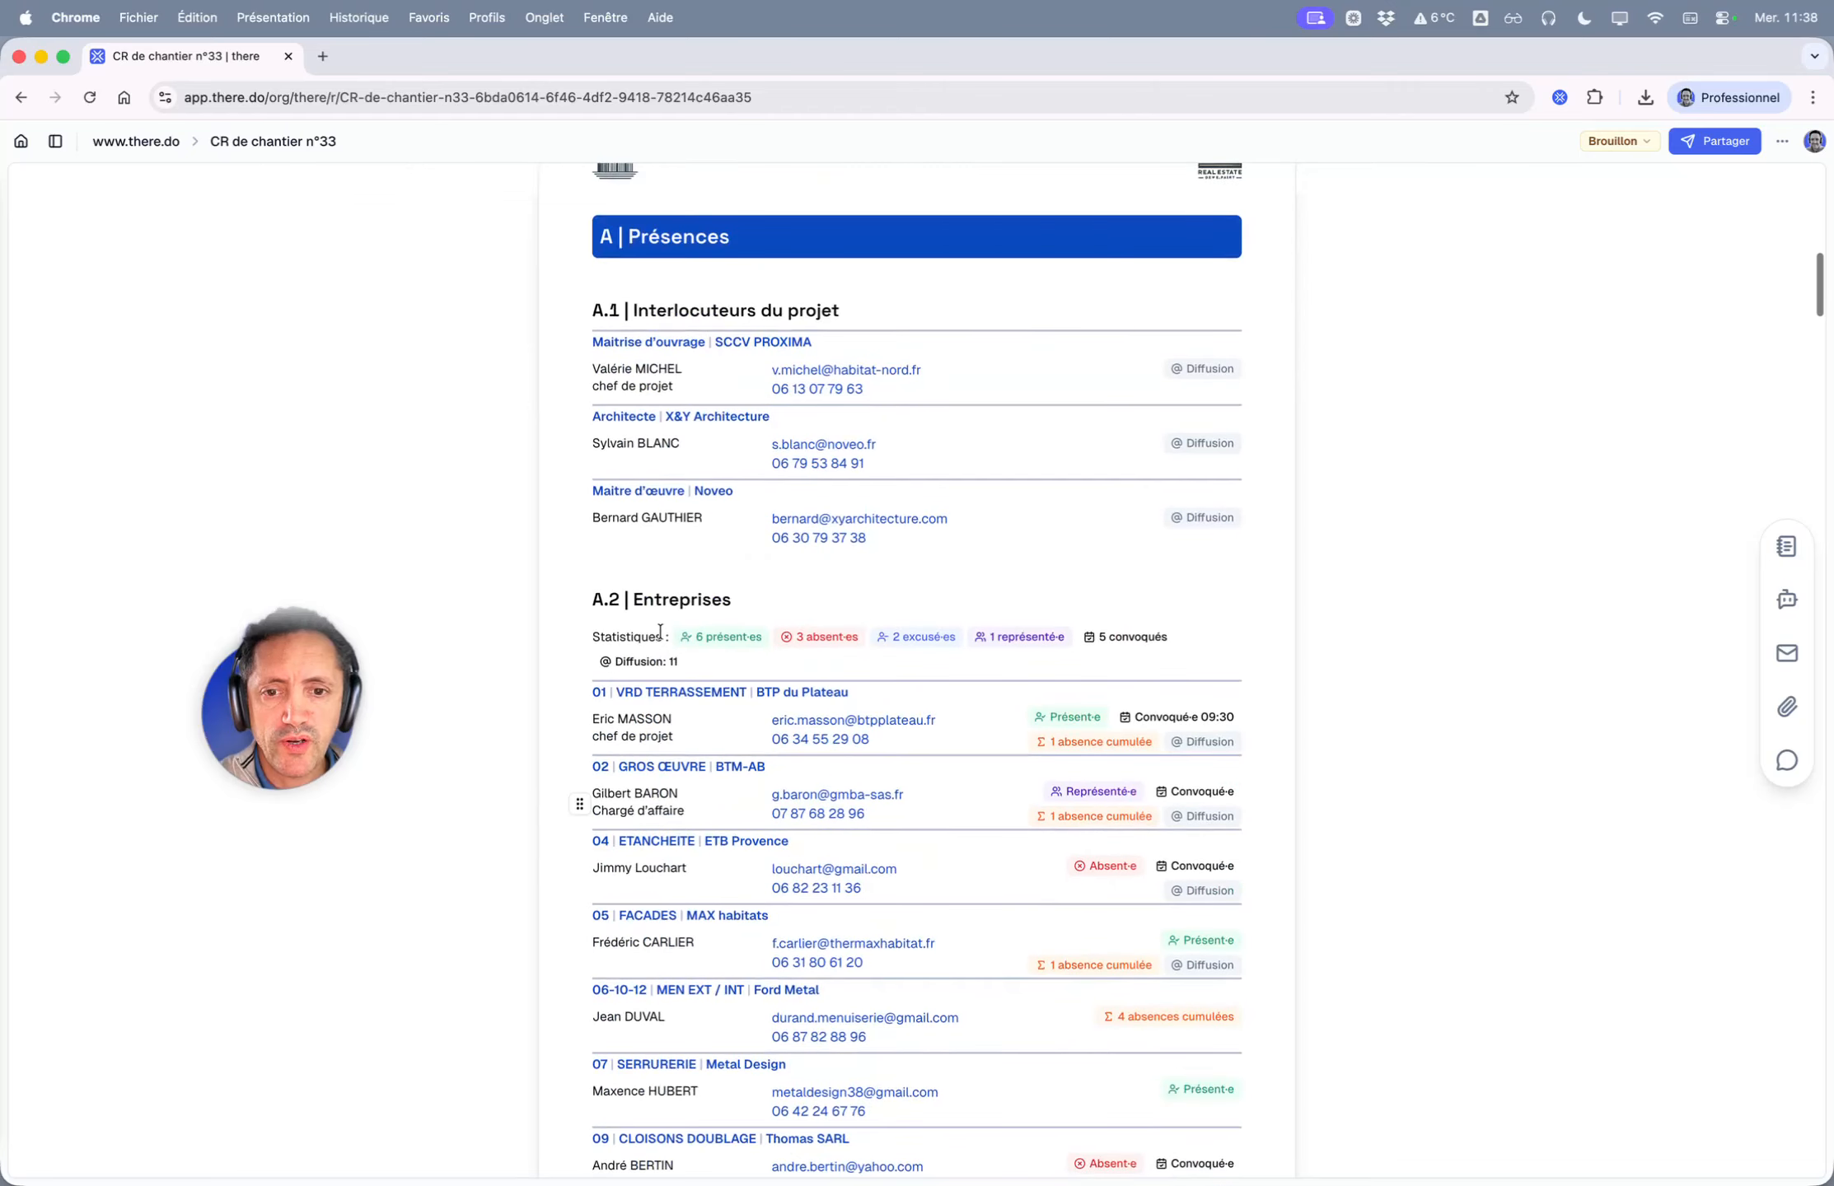
scroll(1220, 728, down, 4)
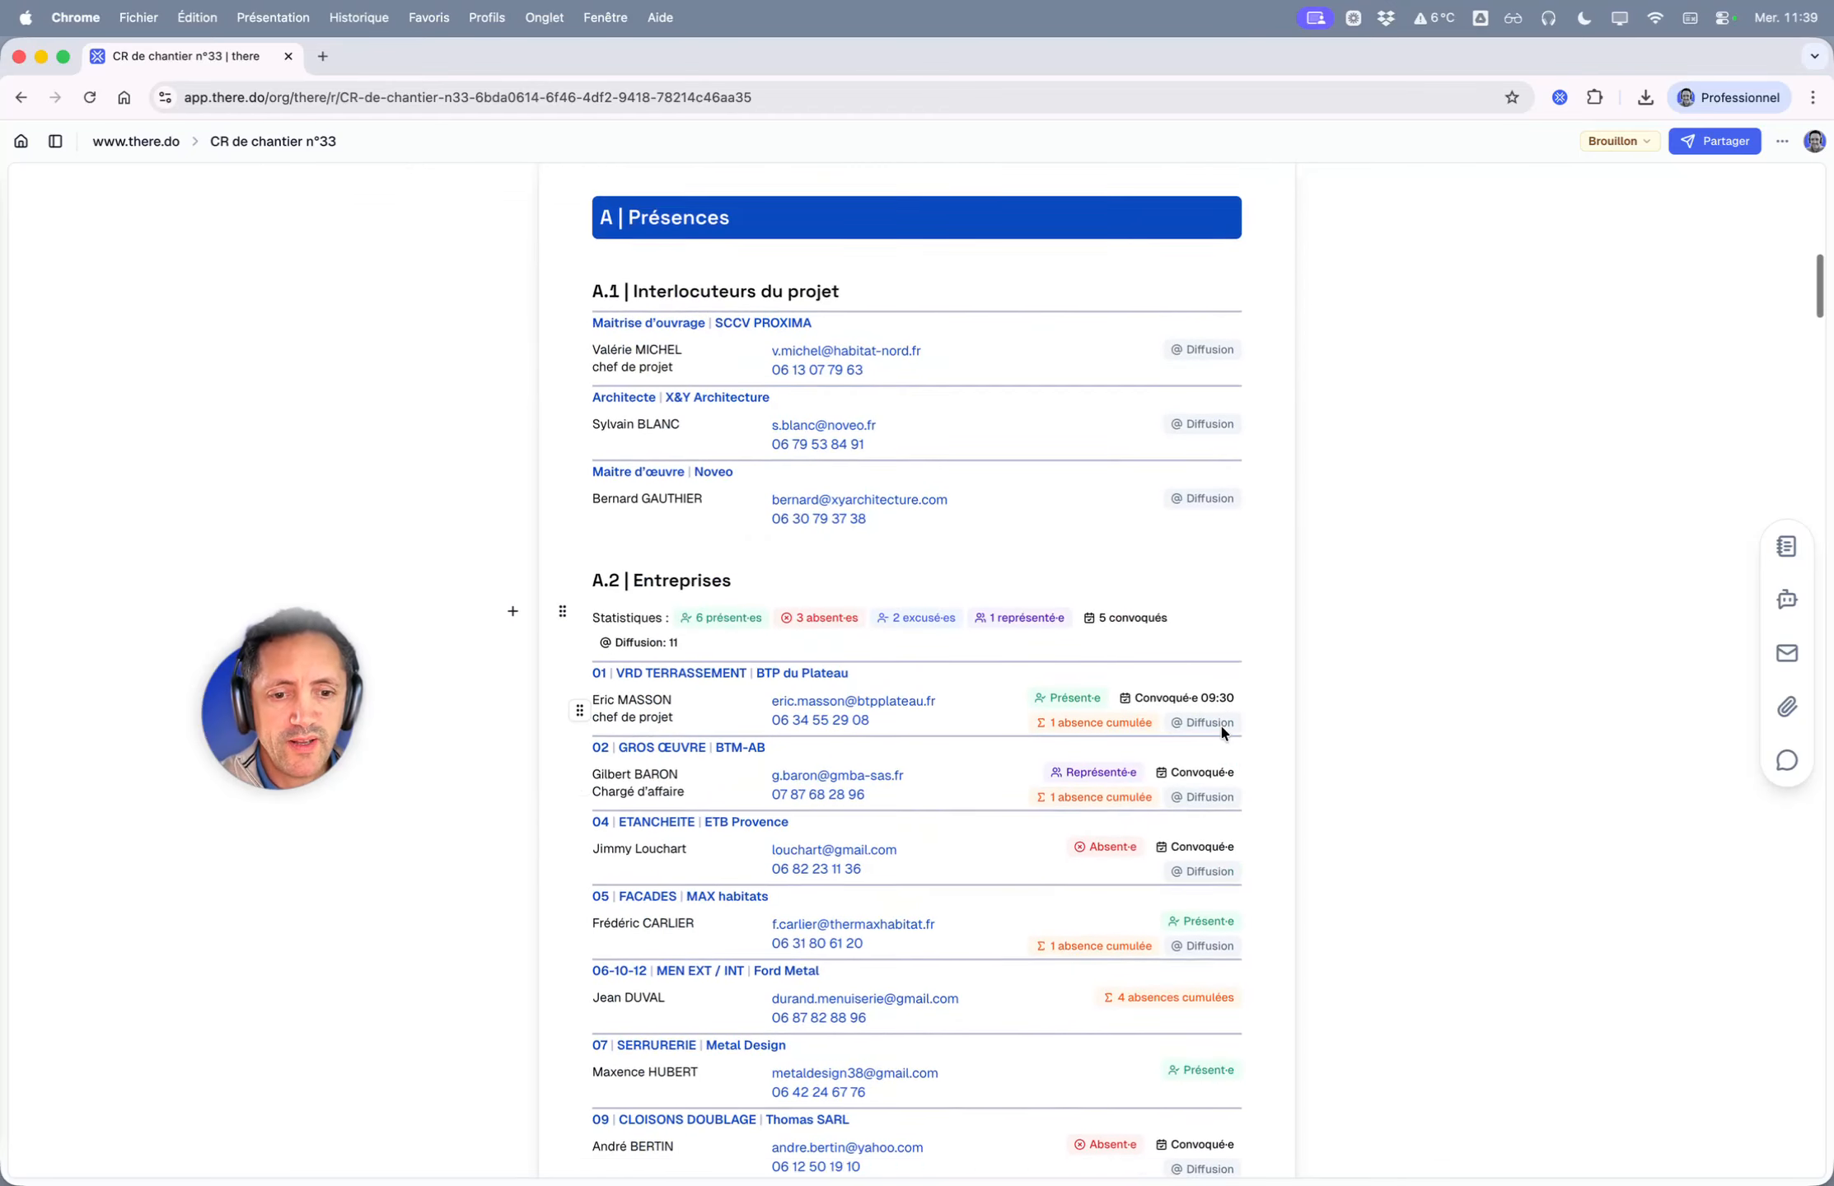
scroll(956, 579, up, 1)
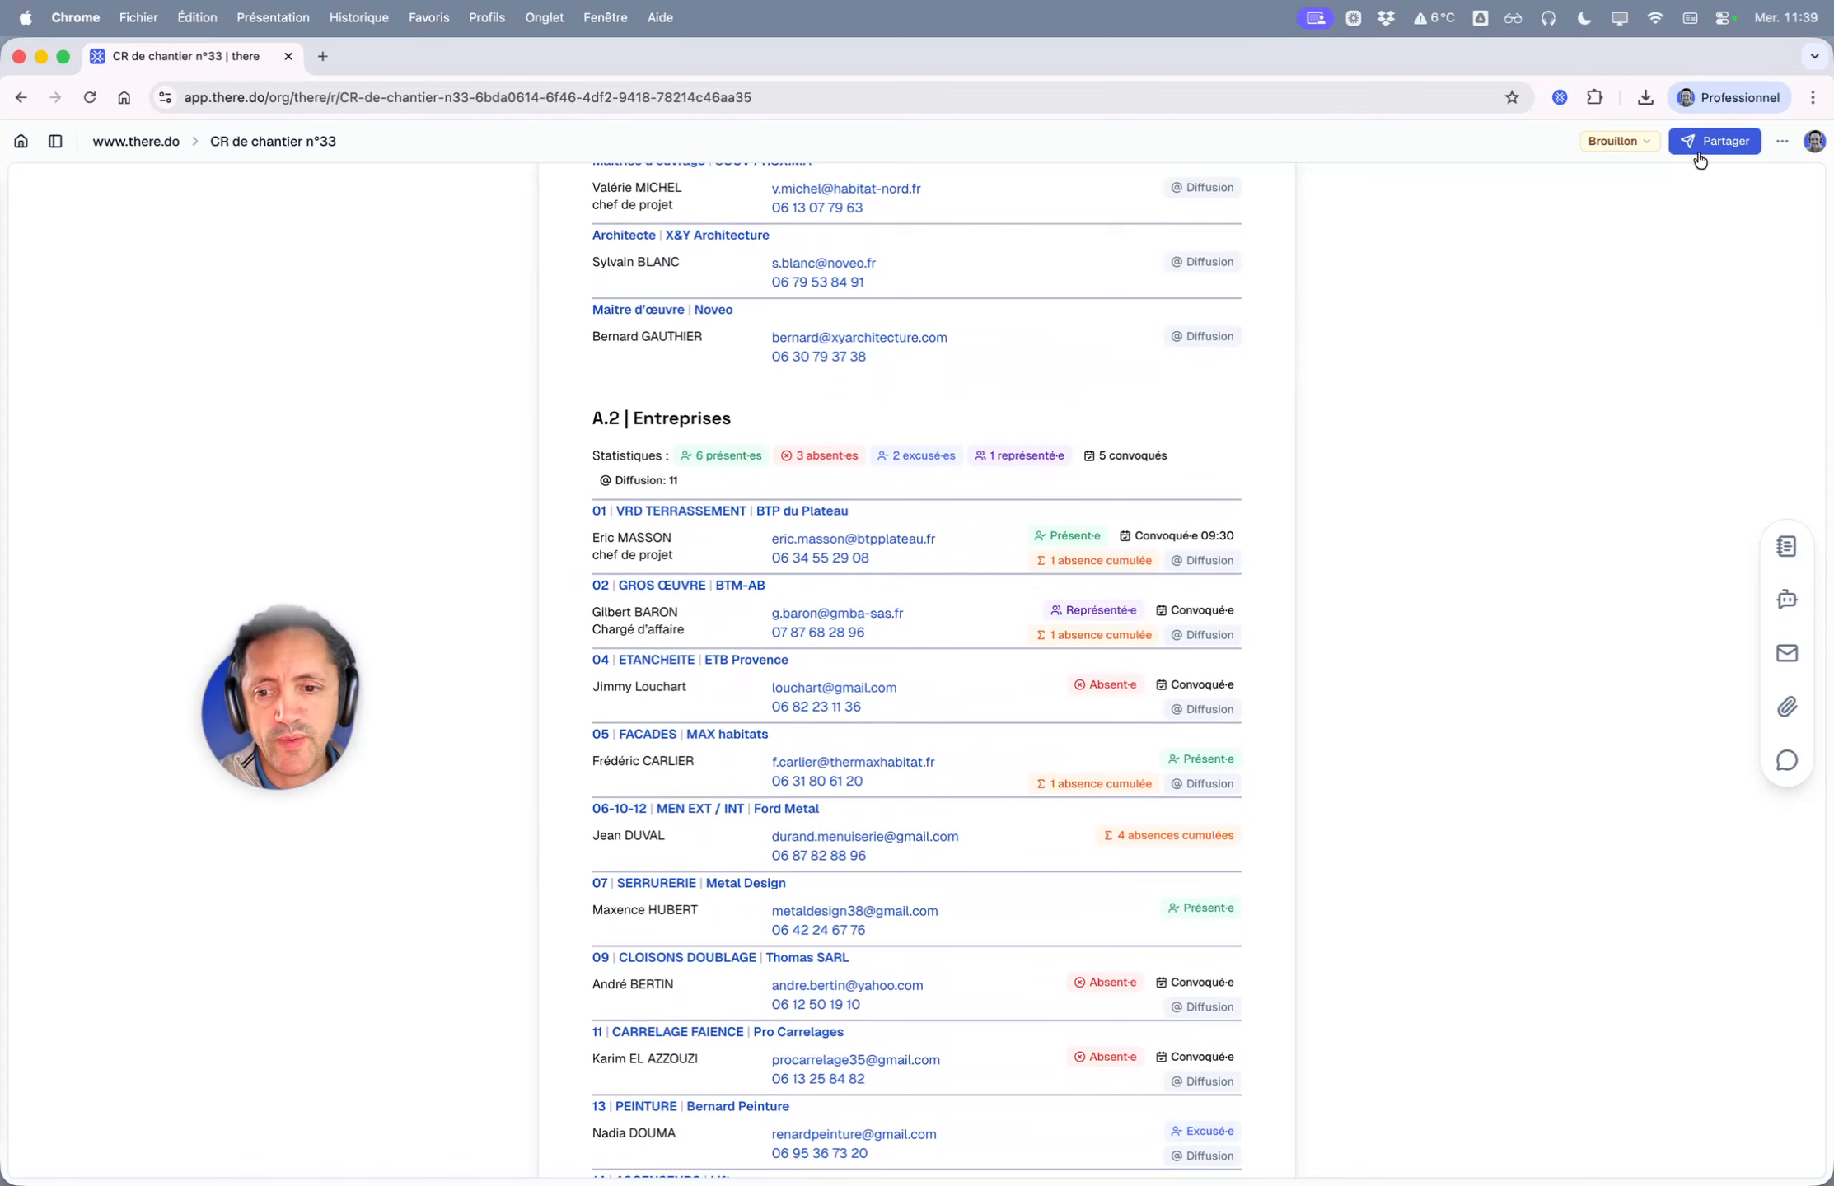
click(1700, 155)
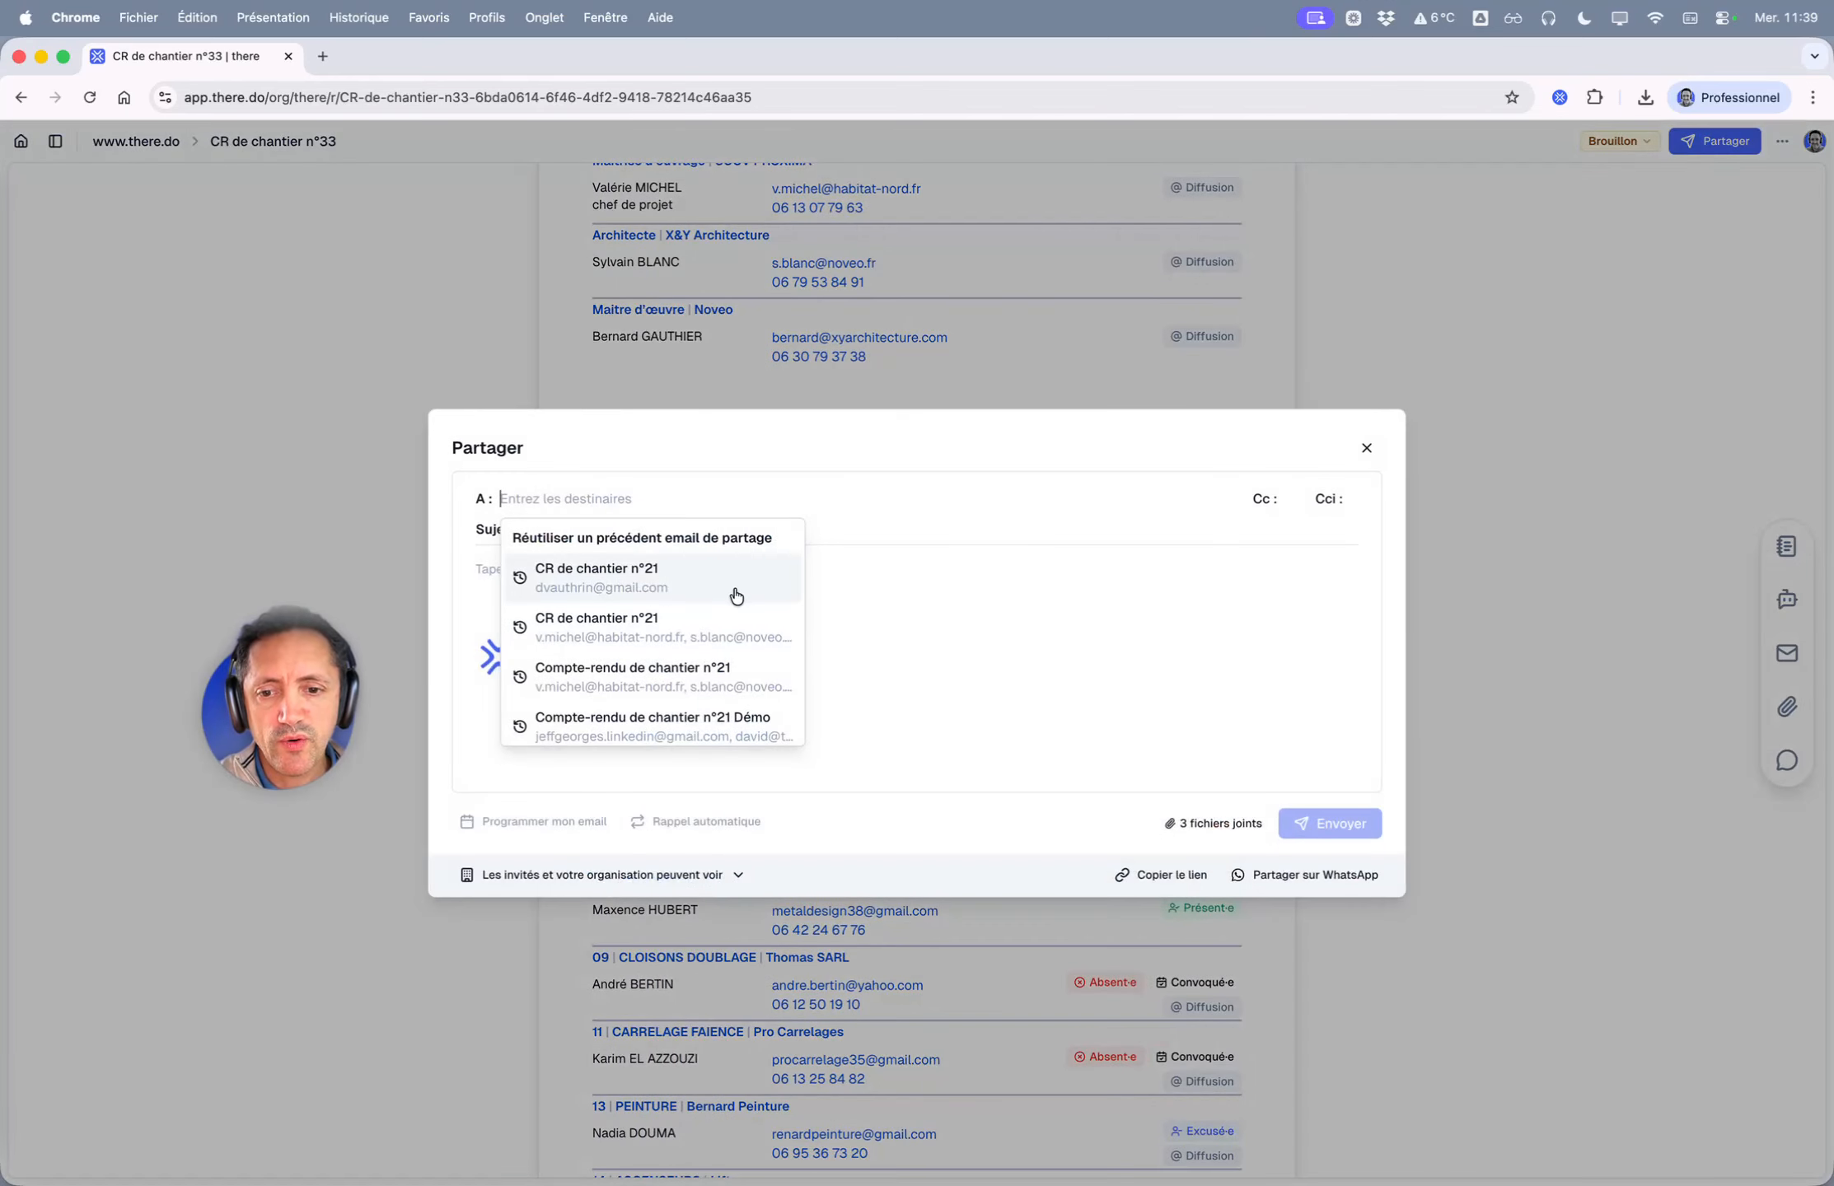
scroll(628, 589, down, 2)
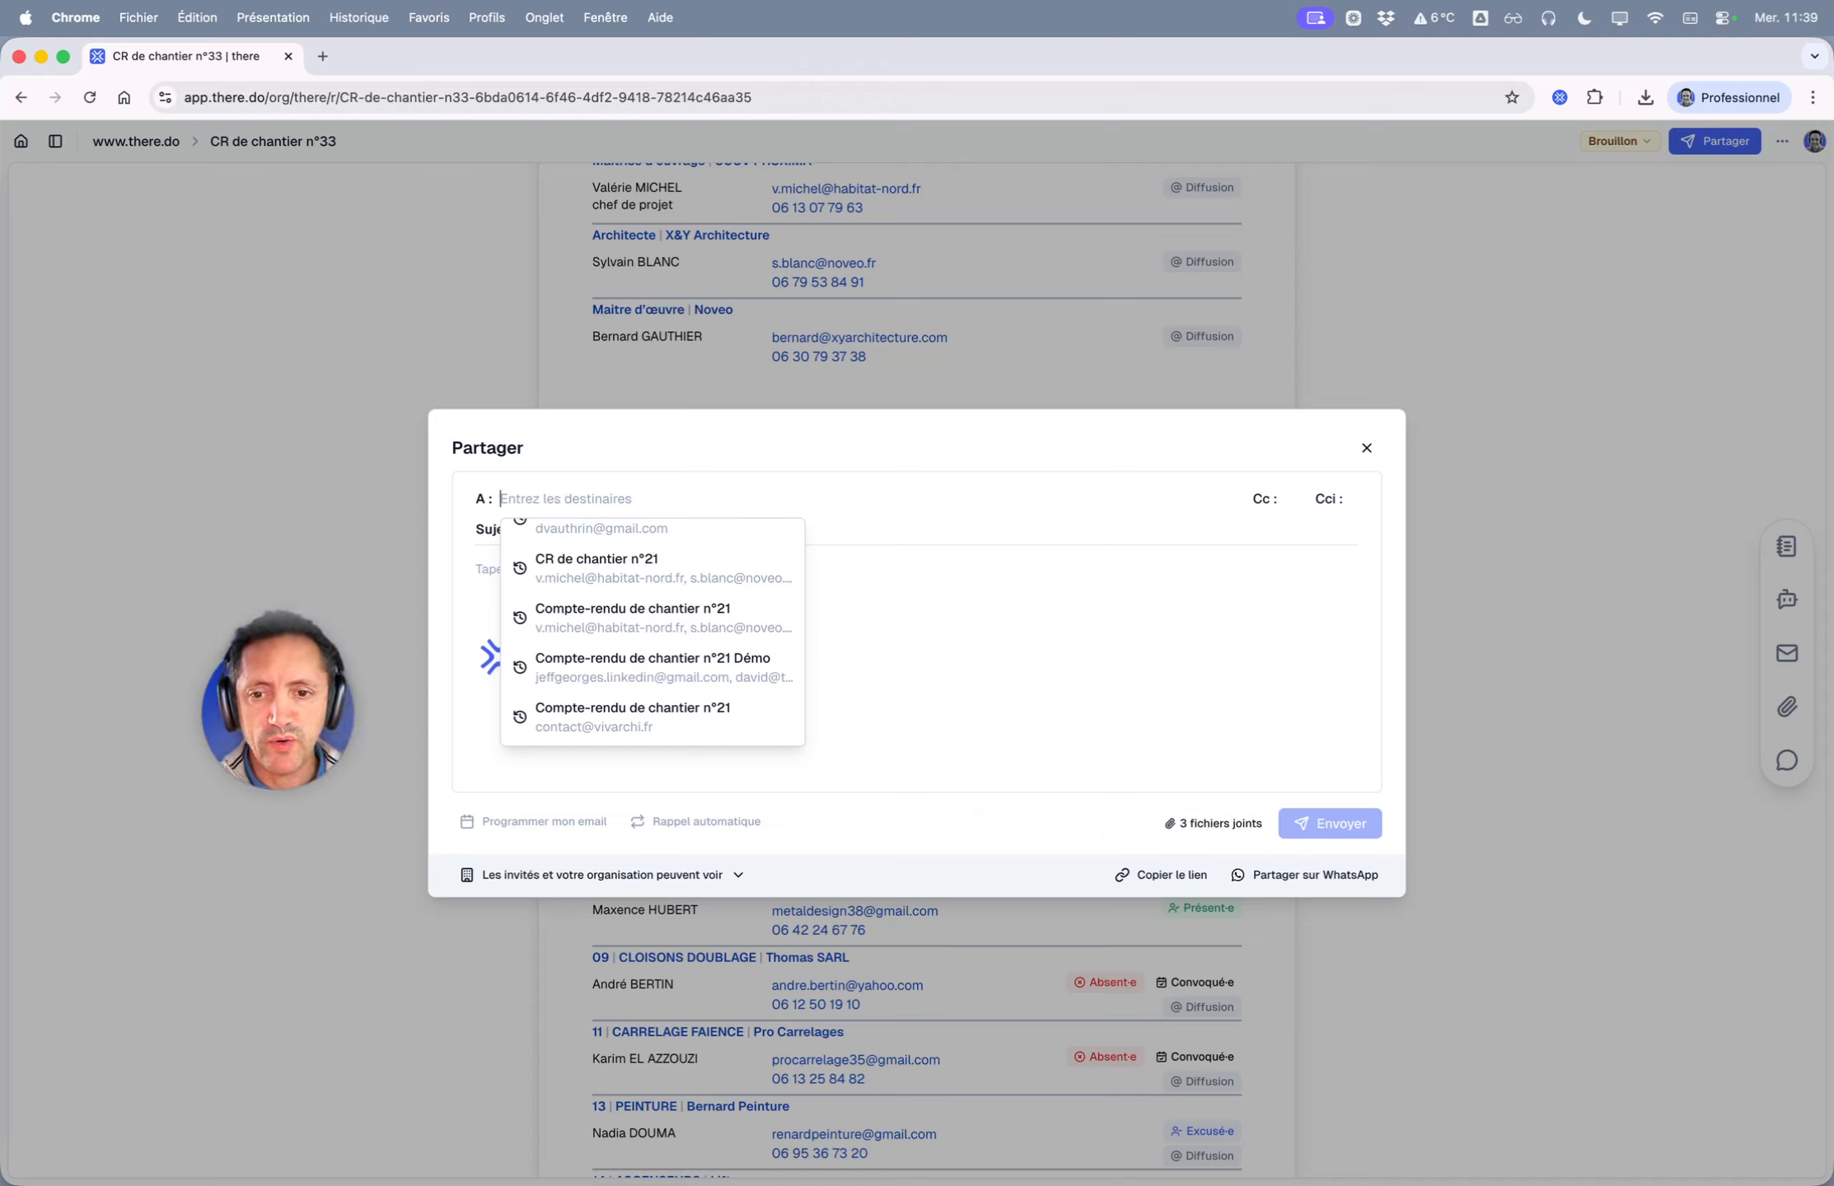
text(m)
key(BackSpace)
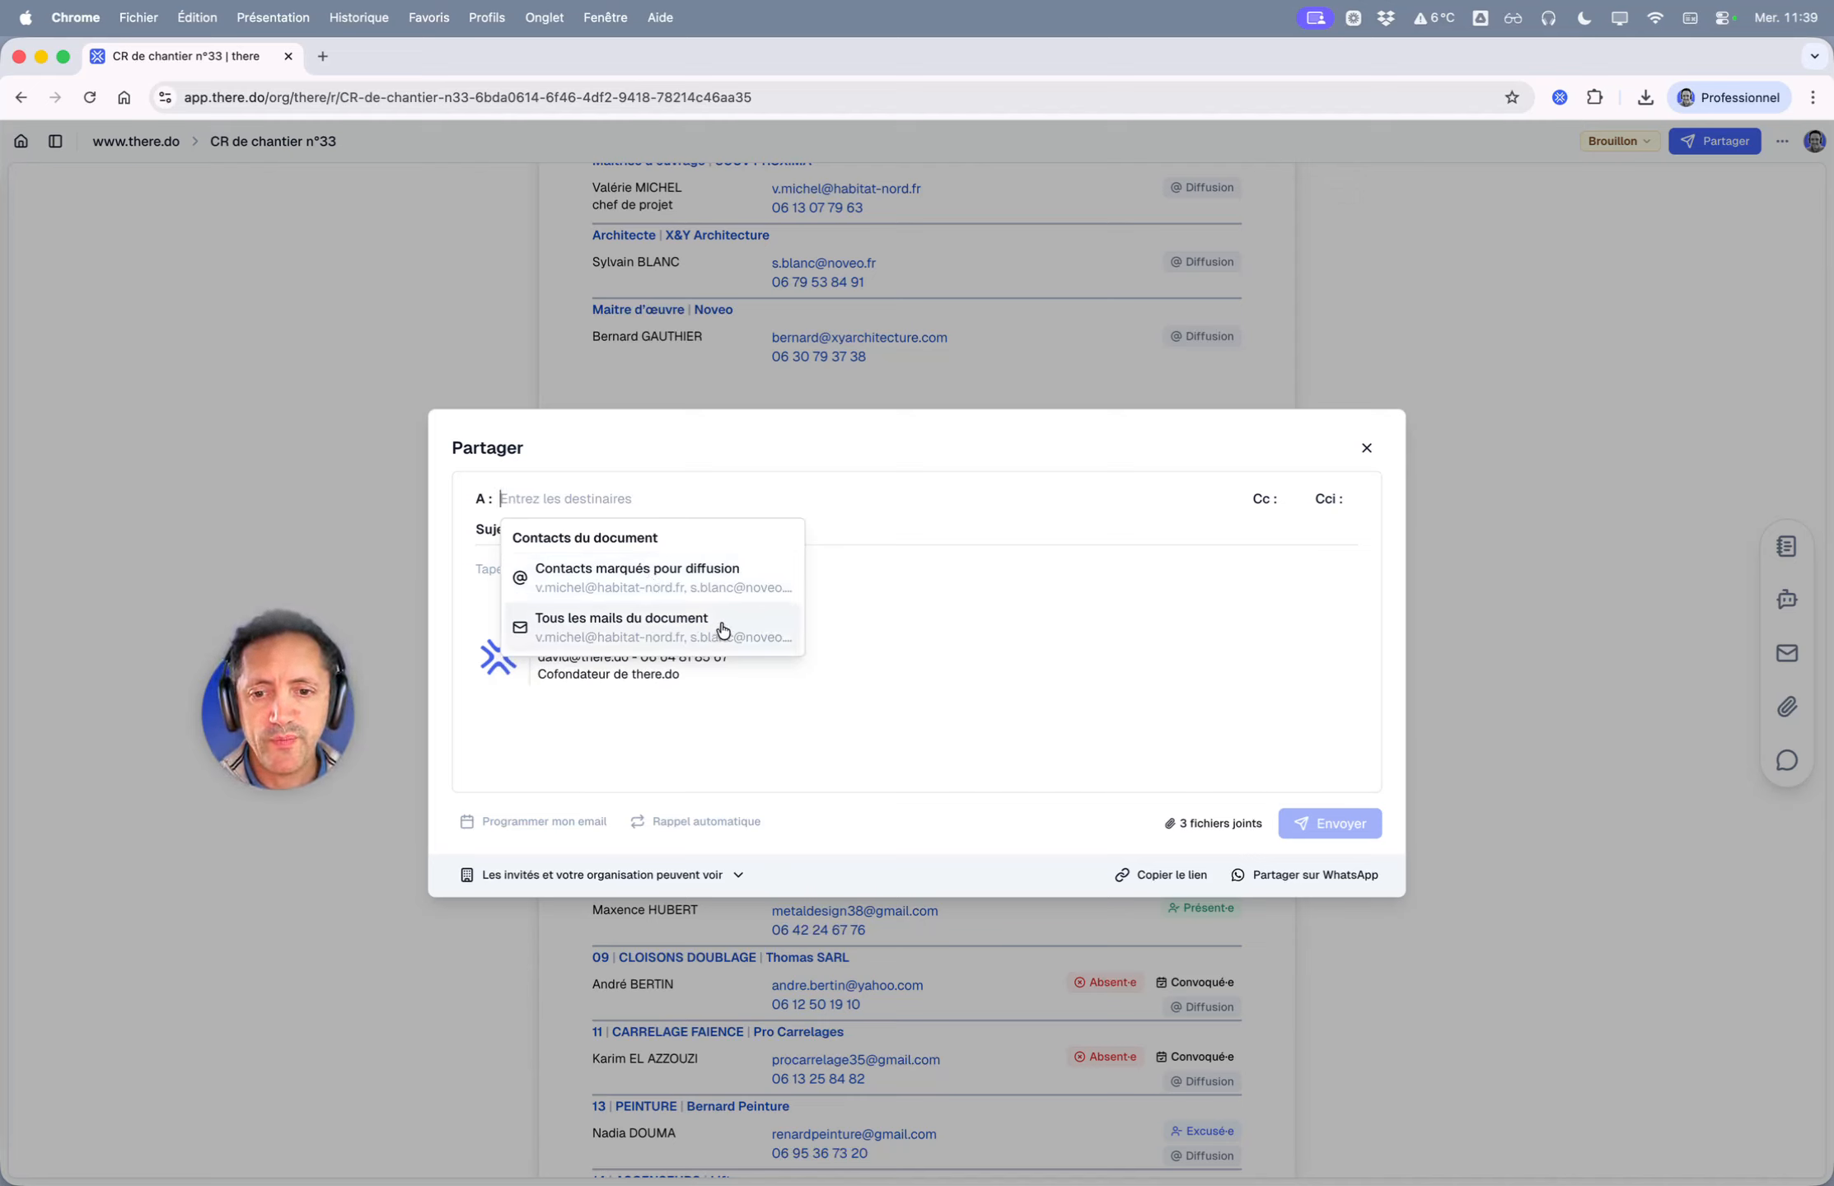
click(736, 581)
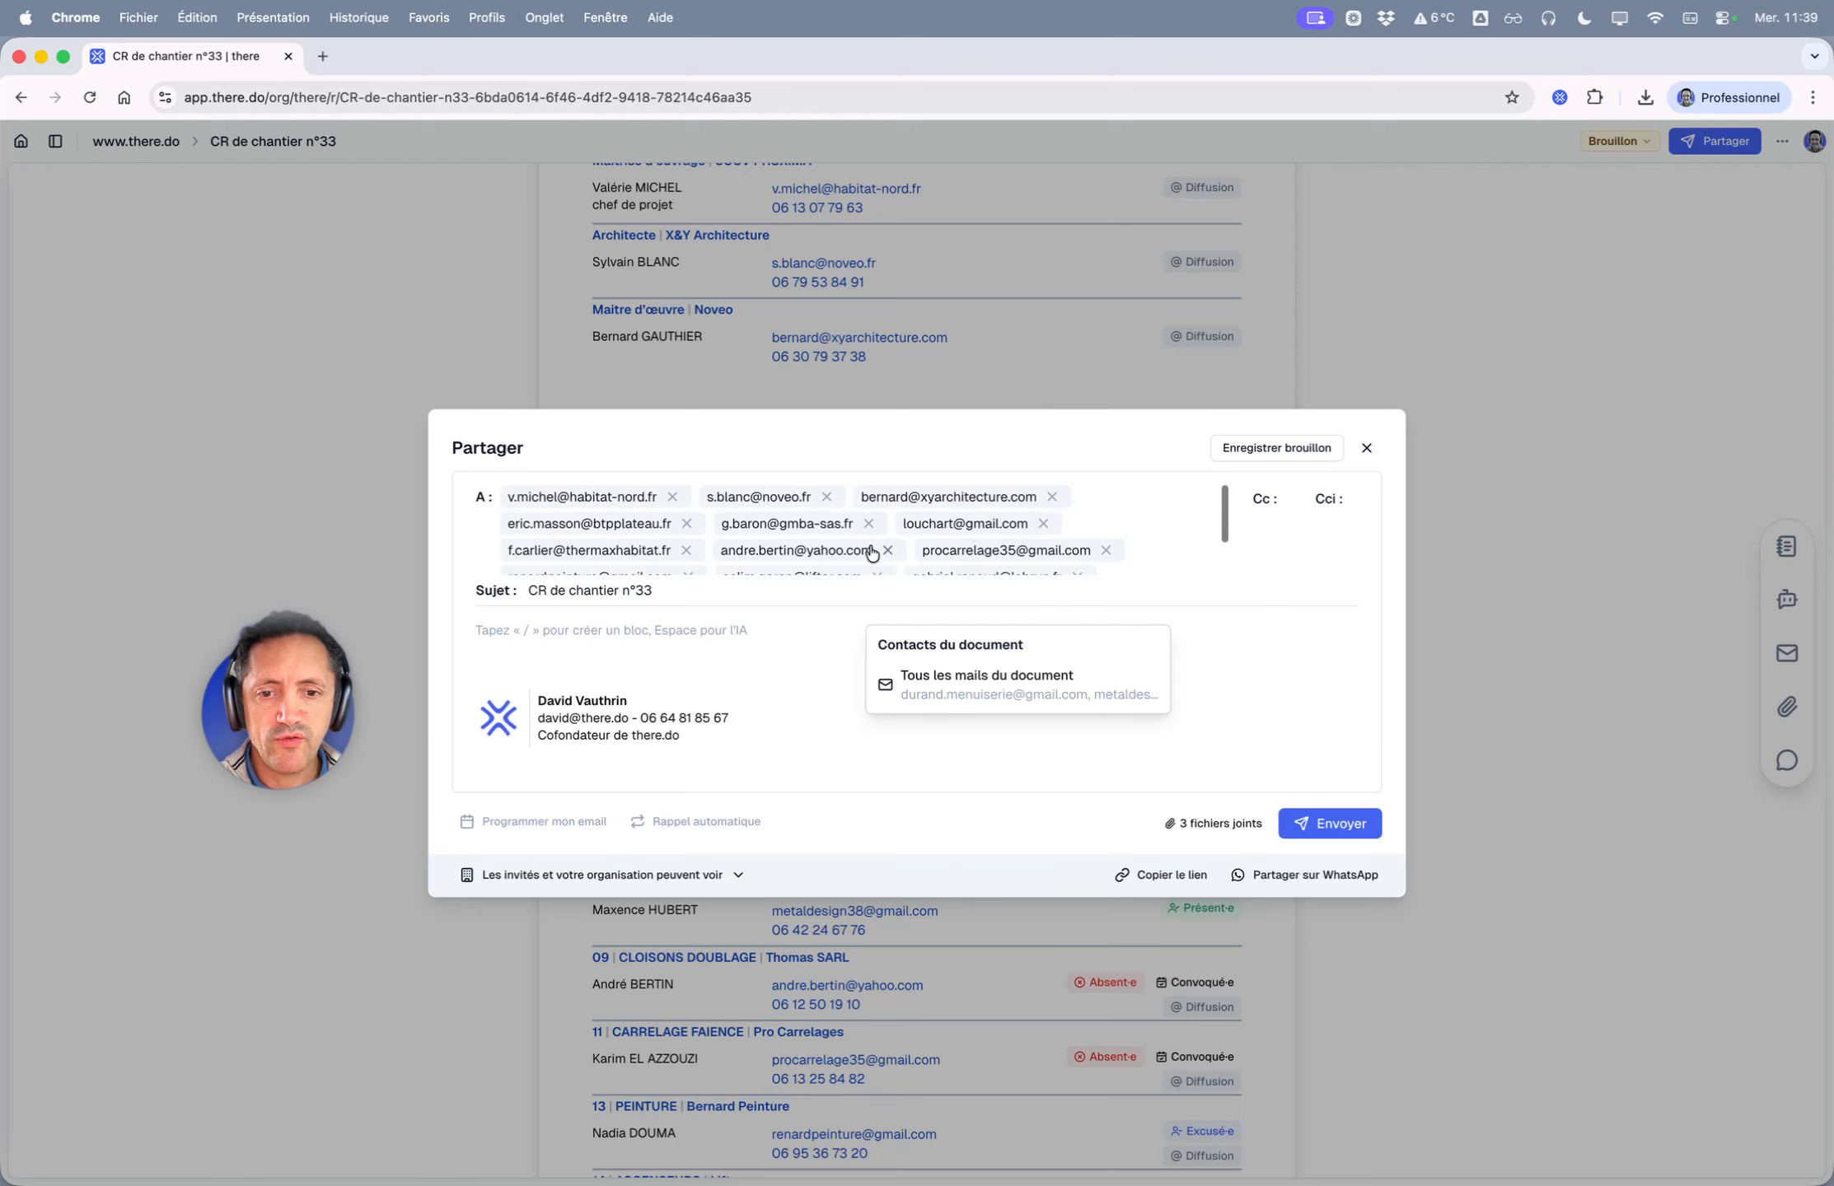
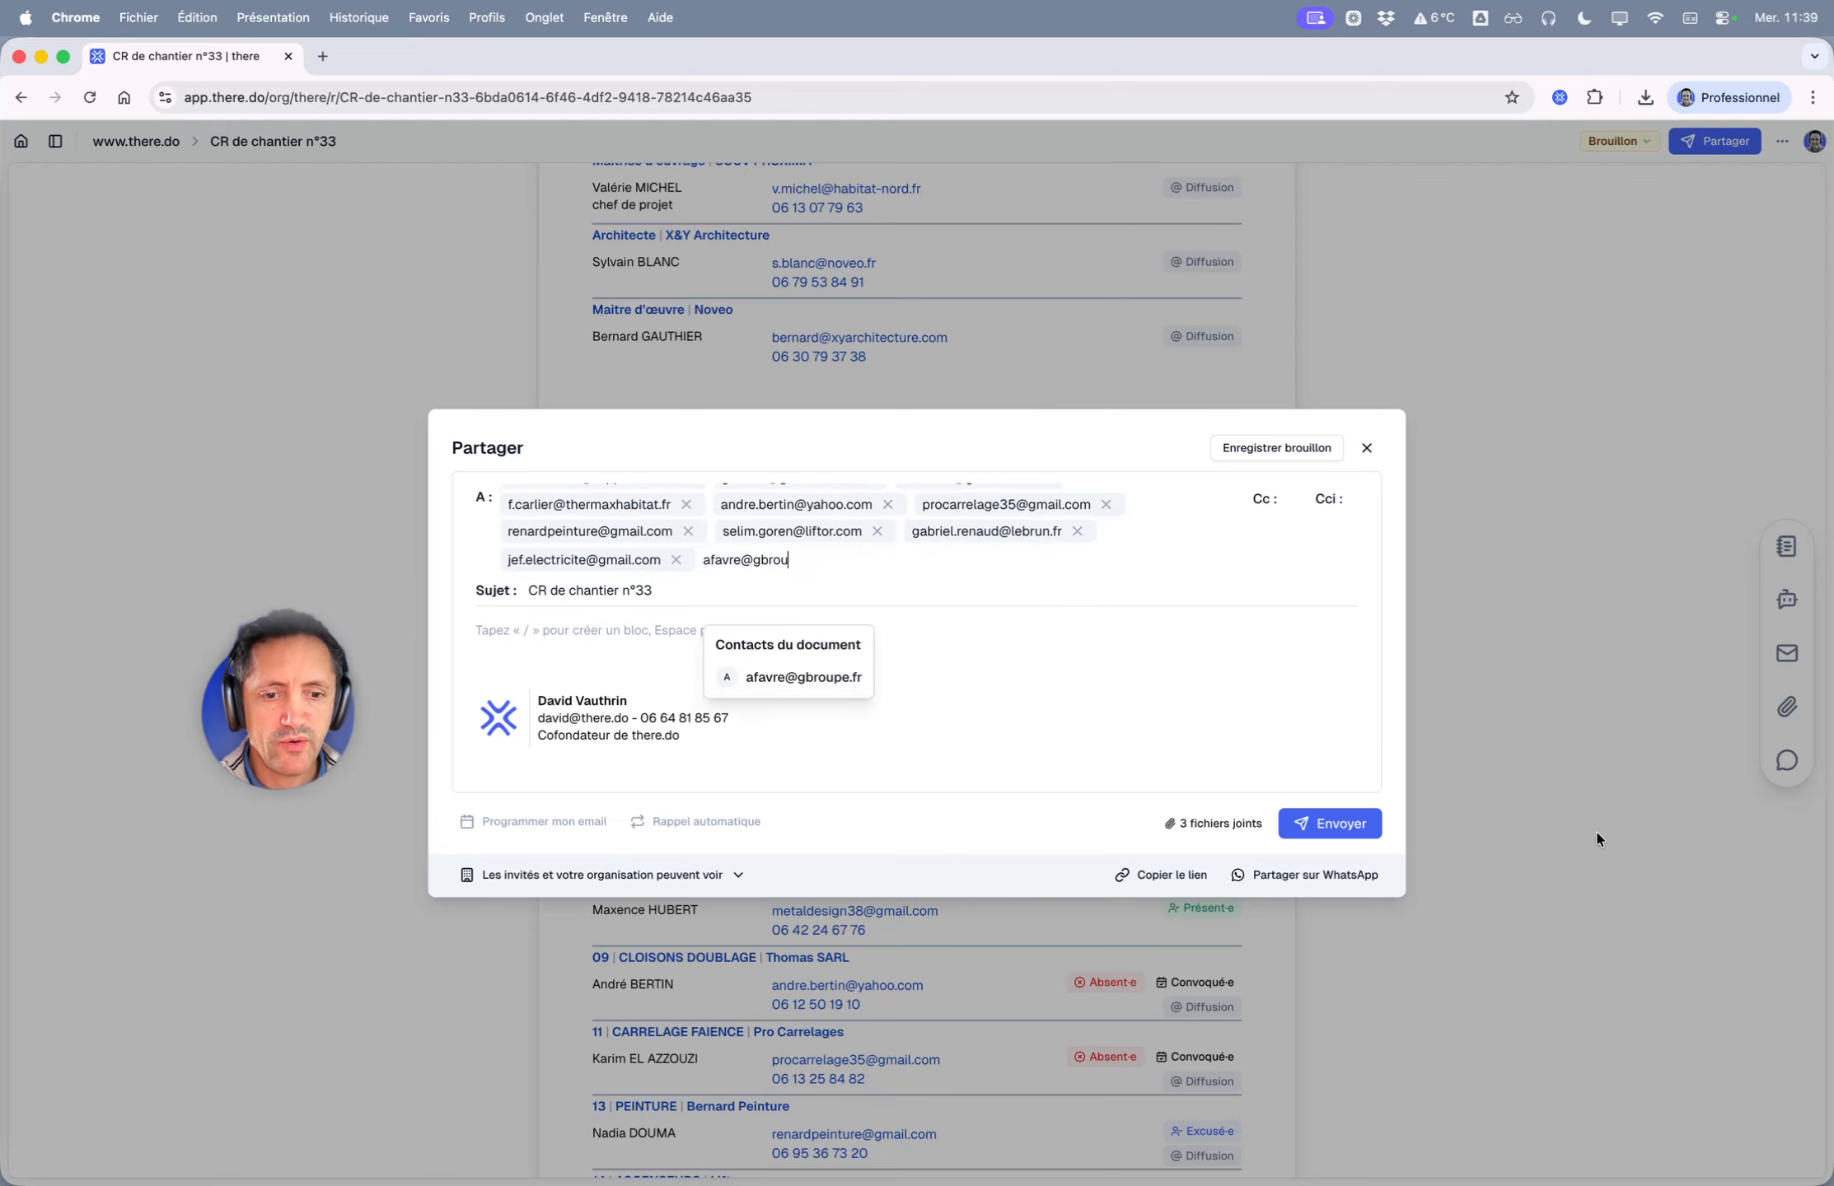
click(1366, 449)
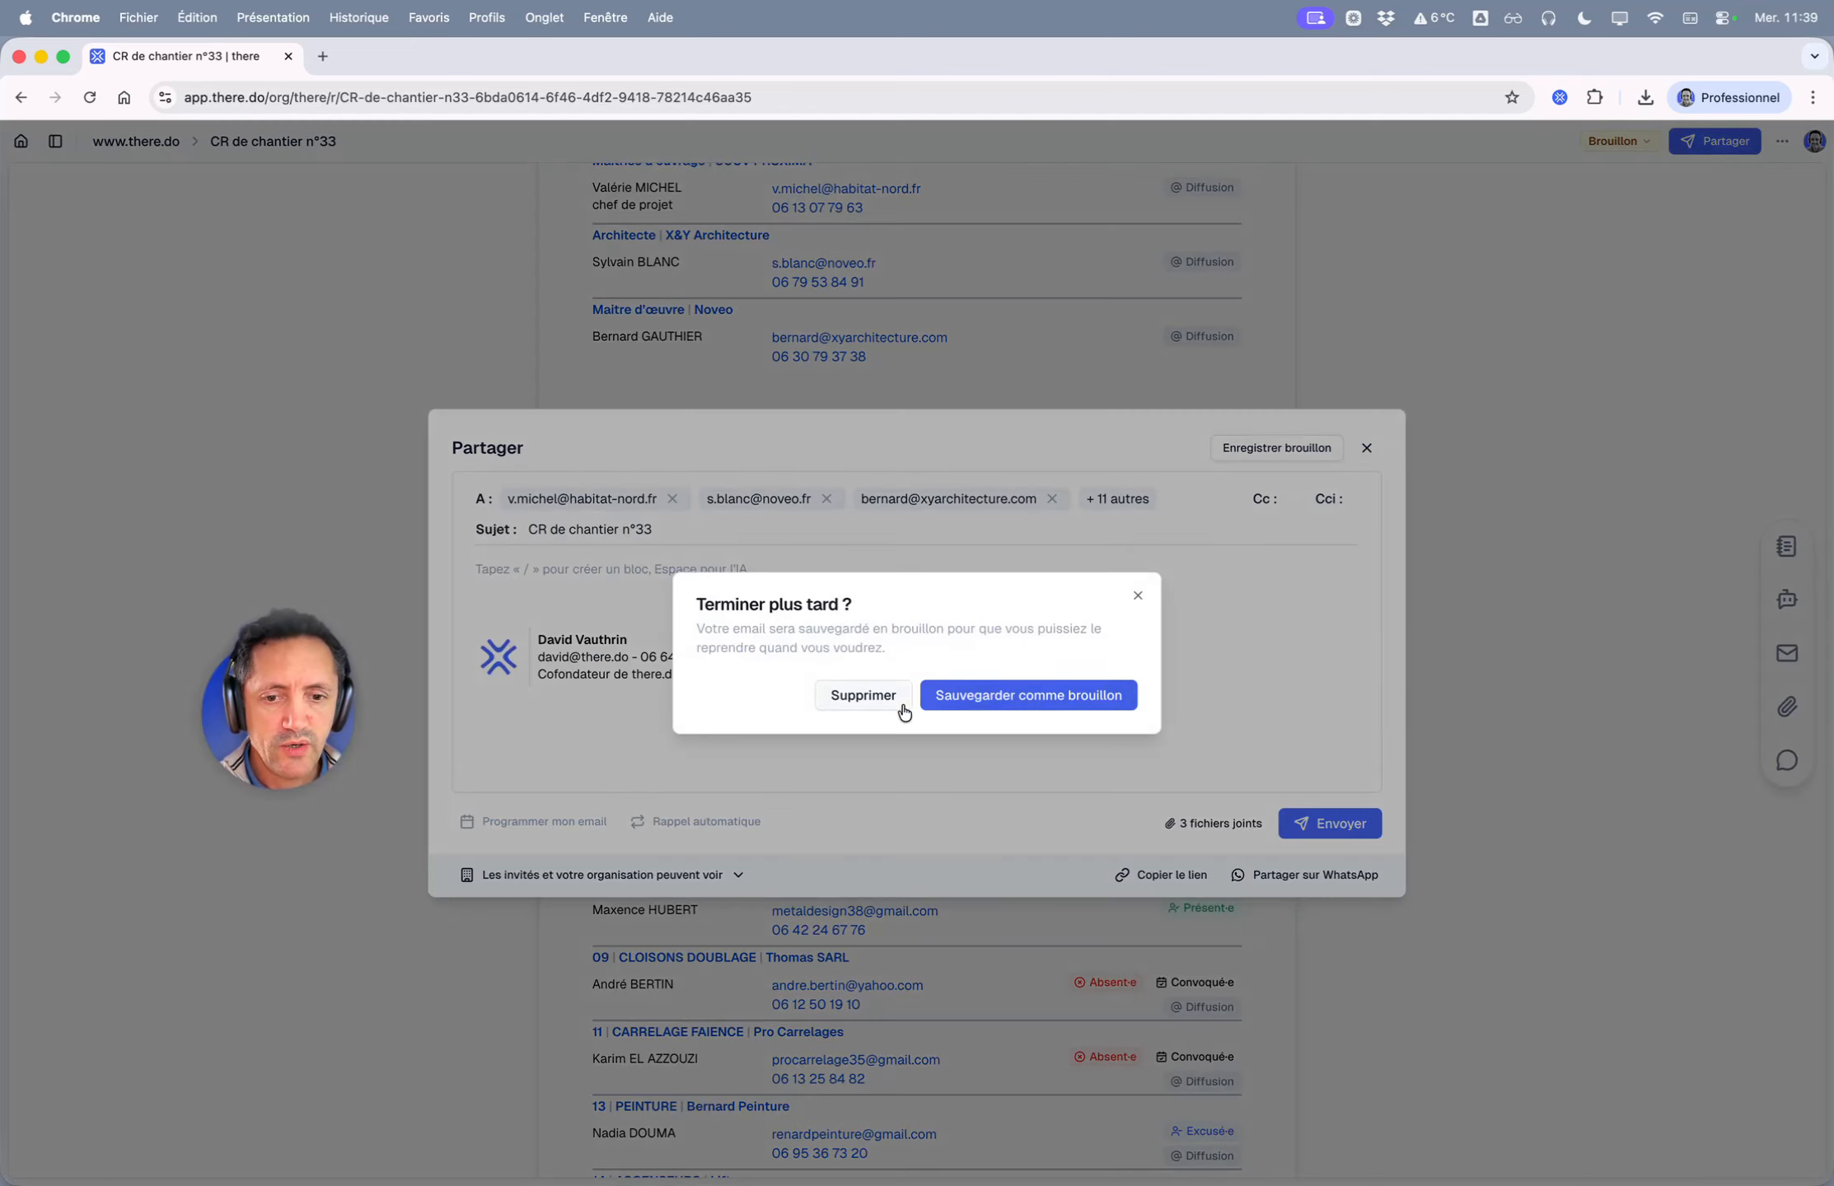
click(874, 712)
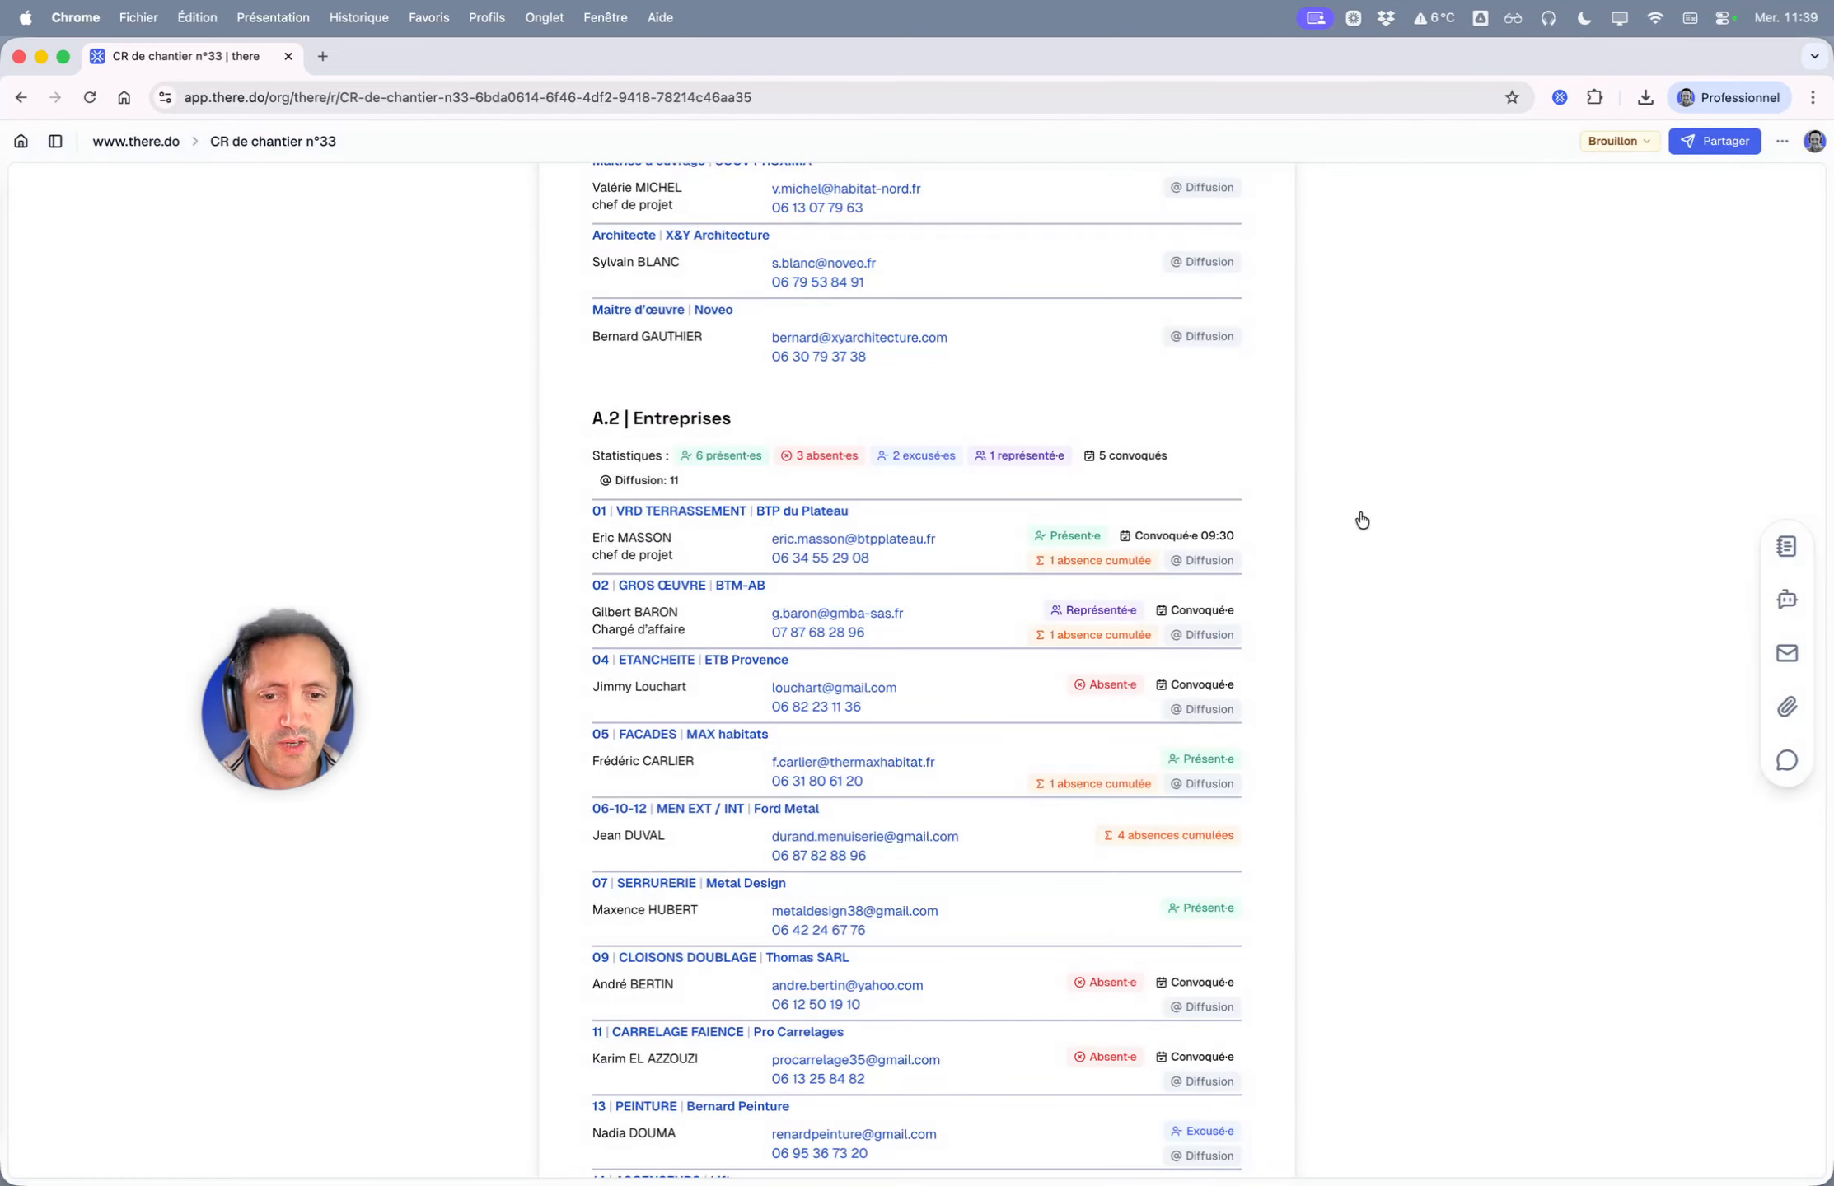
- Start a share email to the suggested contact with subject 'CR de chantier n°33 - Fin du GO'
click(1714, 141)
text(dv)
click(574, 568)
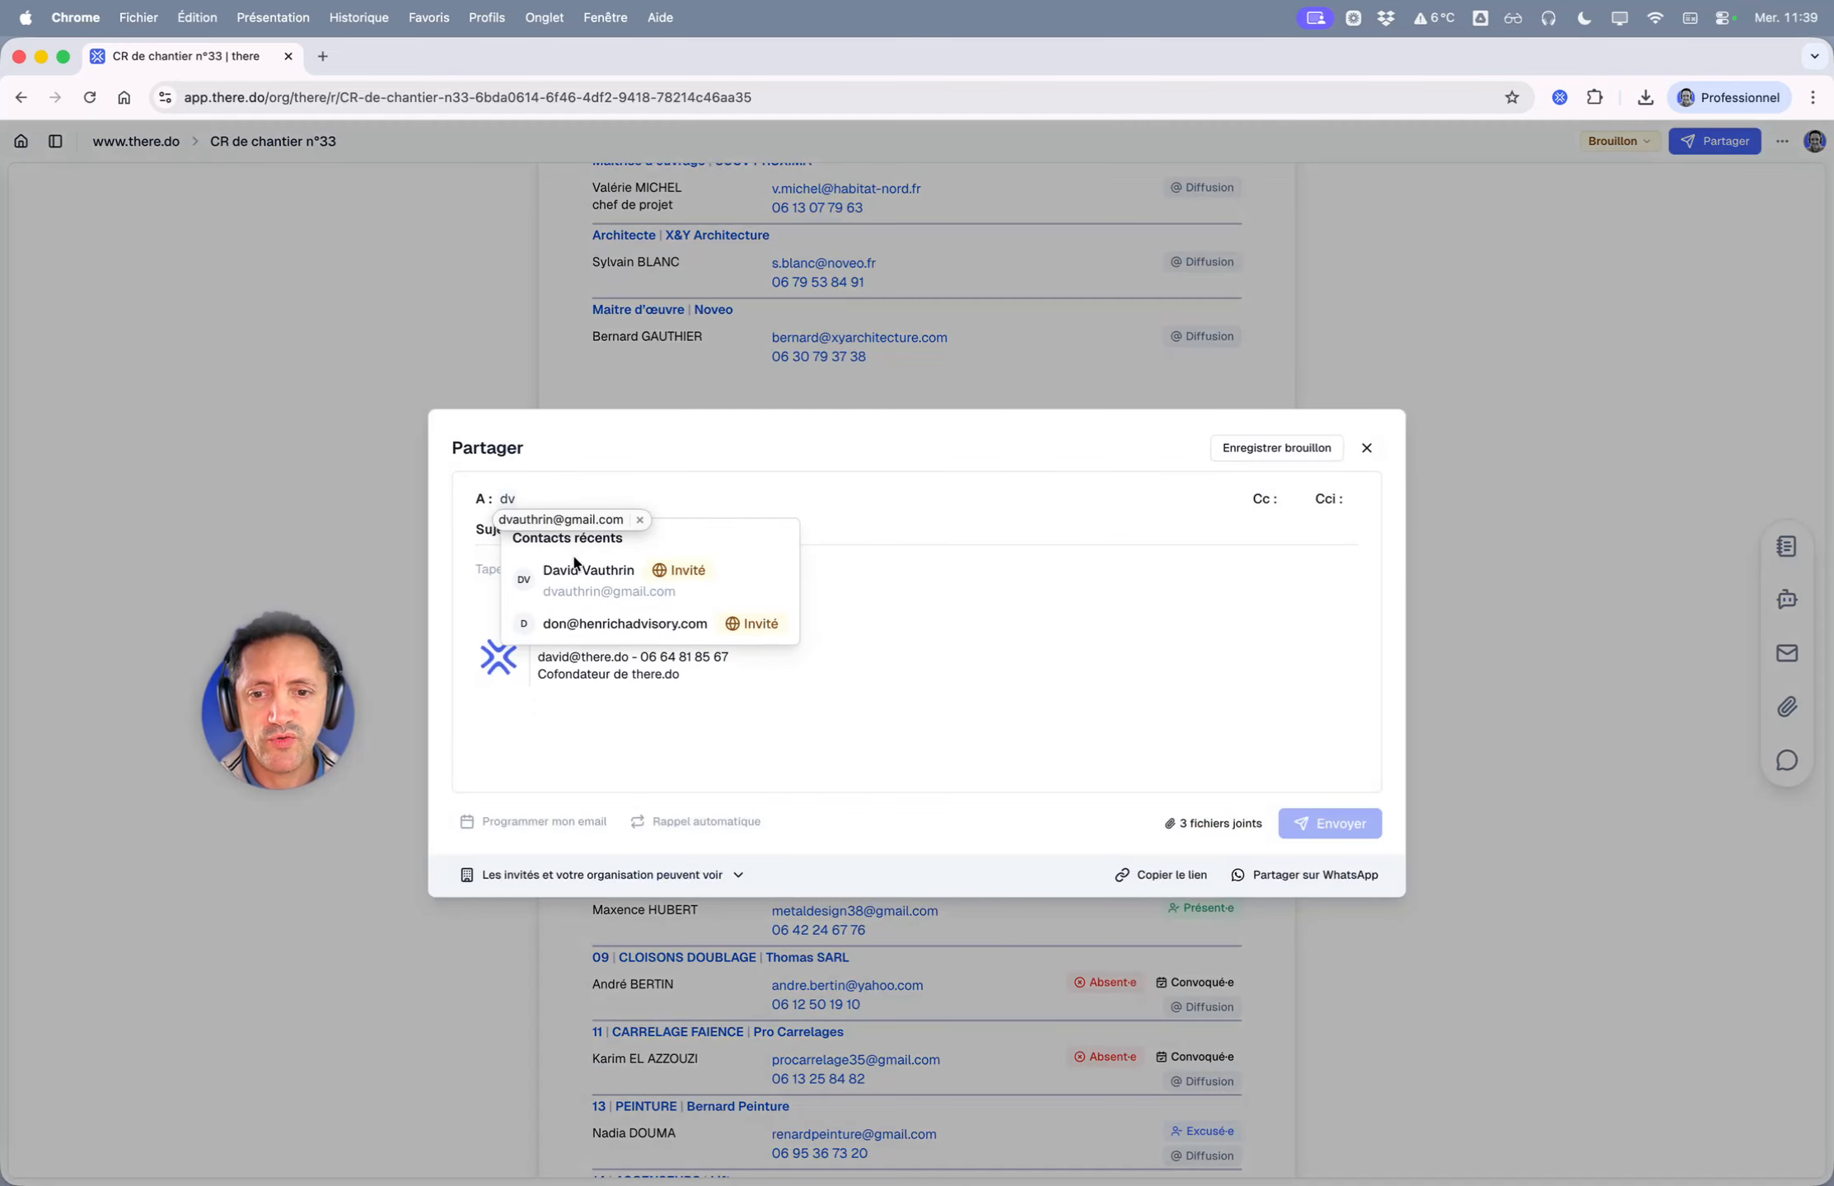
click(687, 531)
text(-)
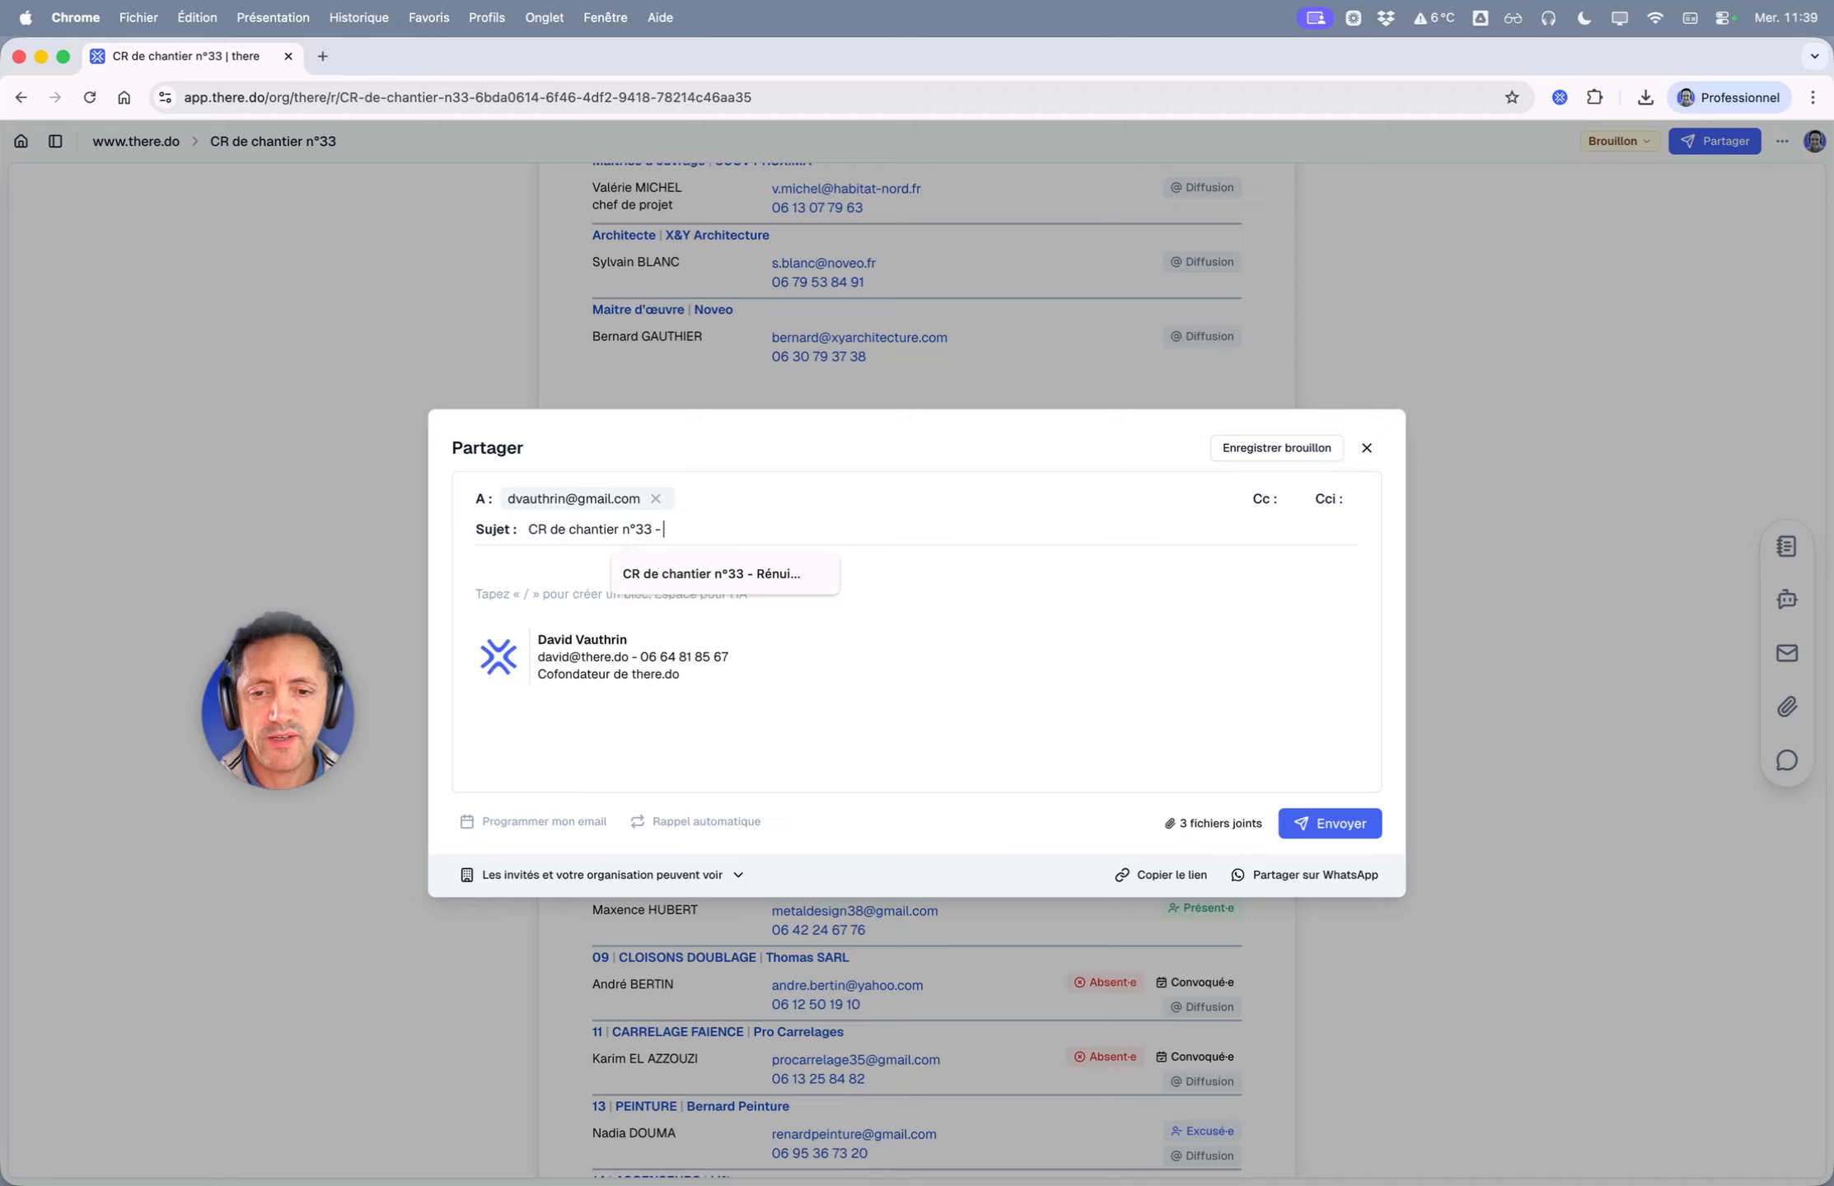
text( Fin du GO)
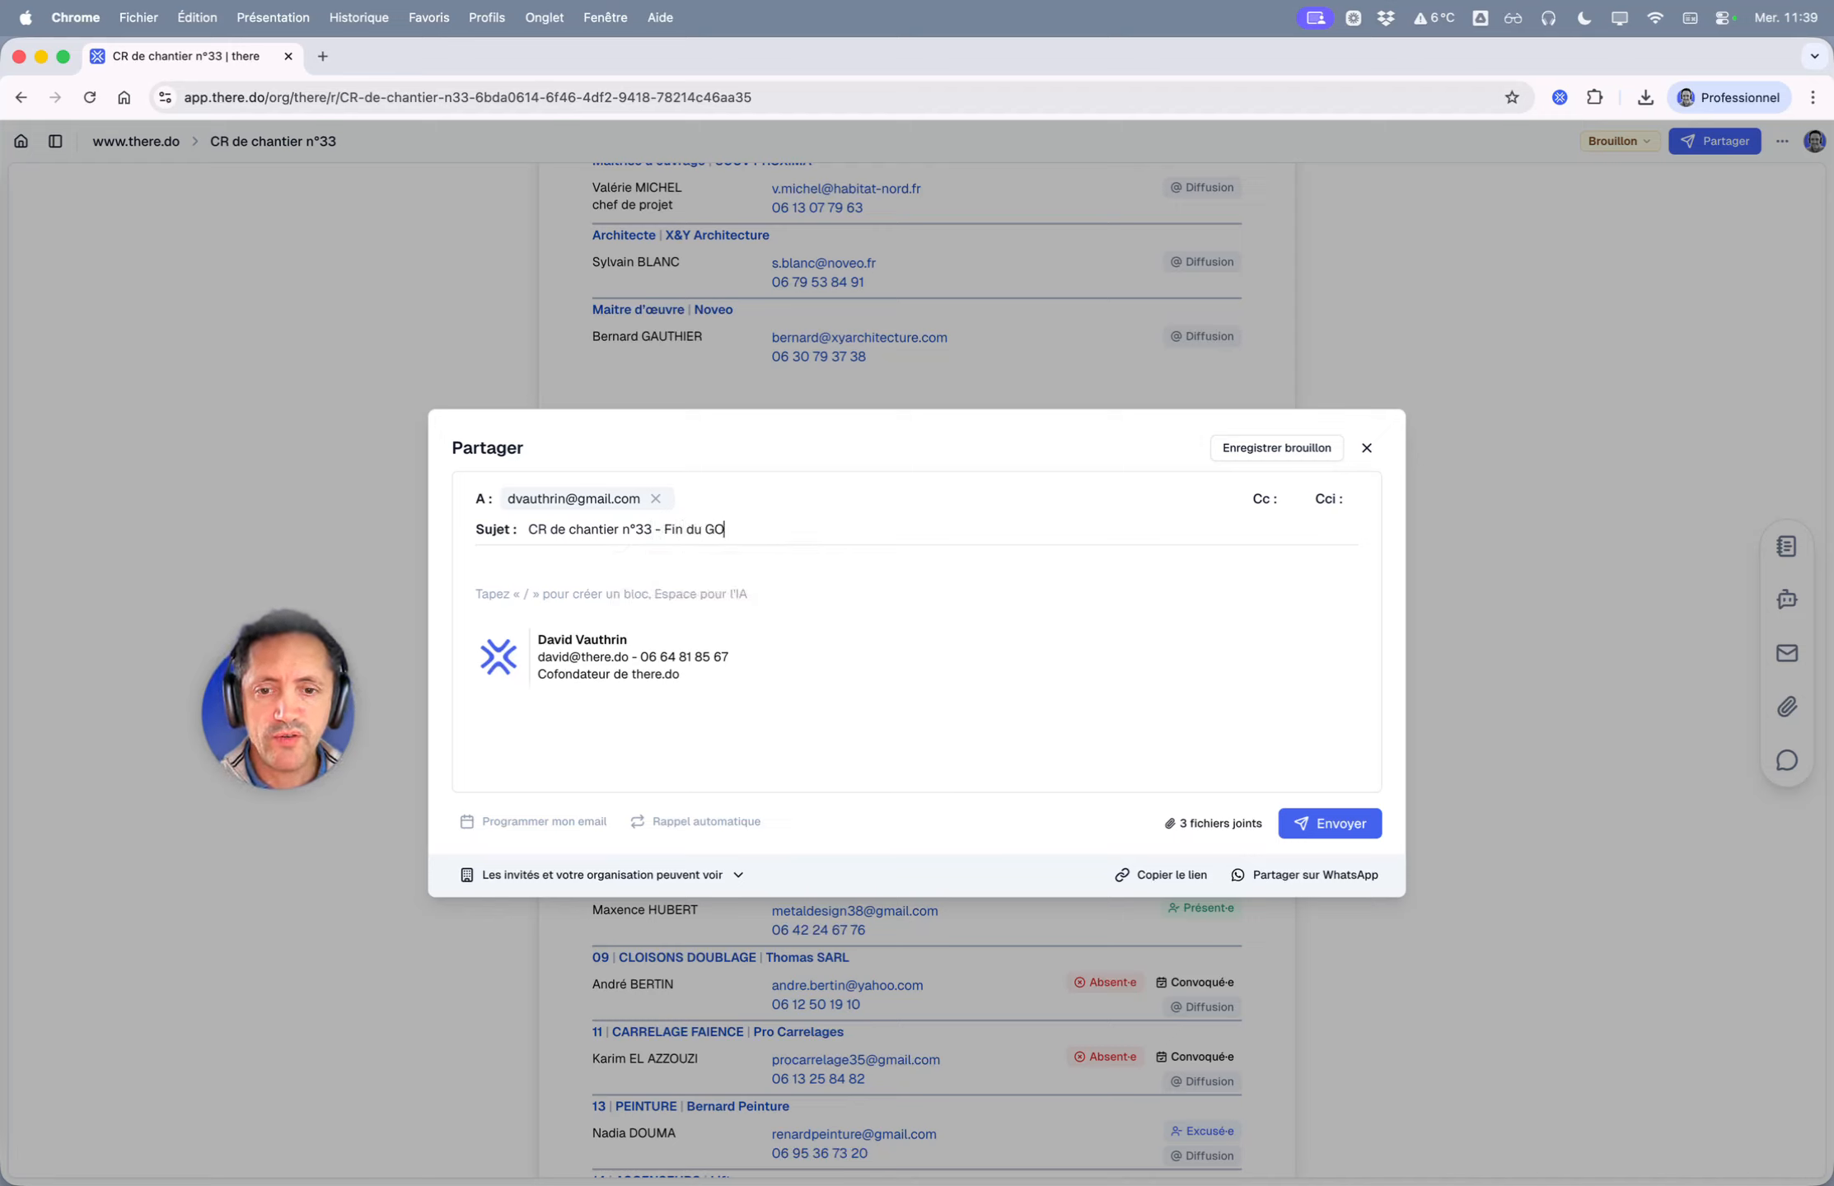
- Add empty Cc and Cci recipient lines, leaving the contact suggestions unused
click(1263, 500)
click(1328, 500)
click(590, 525)
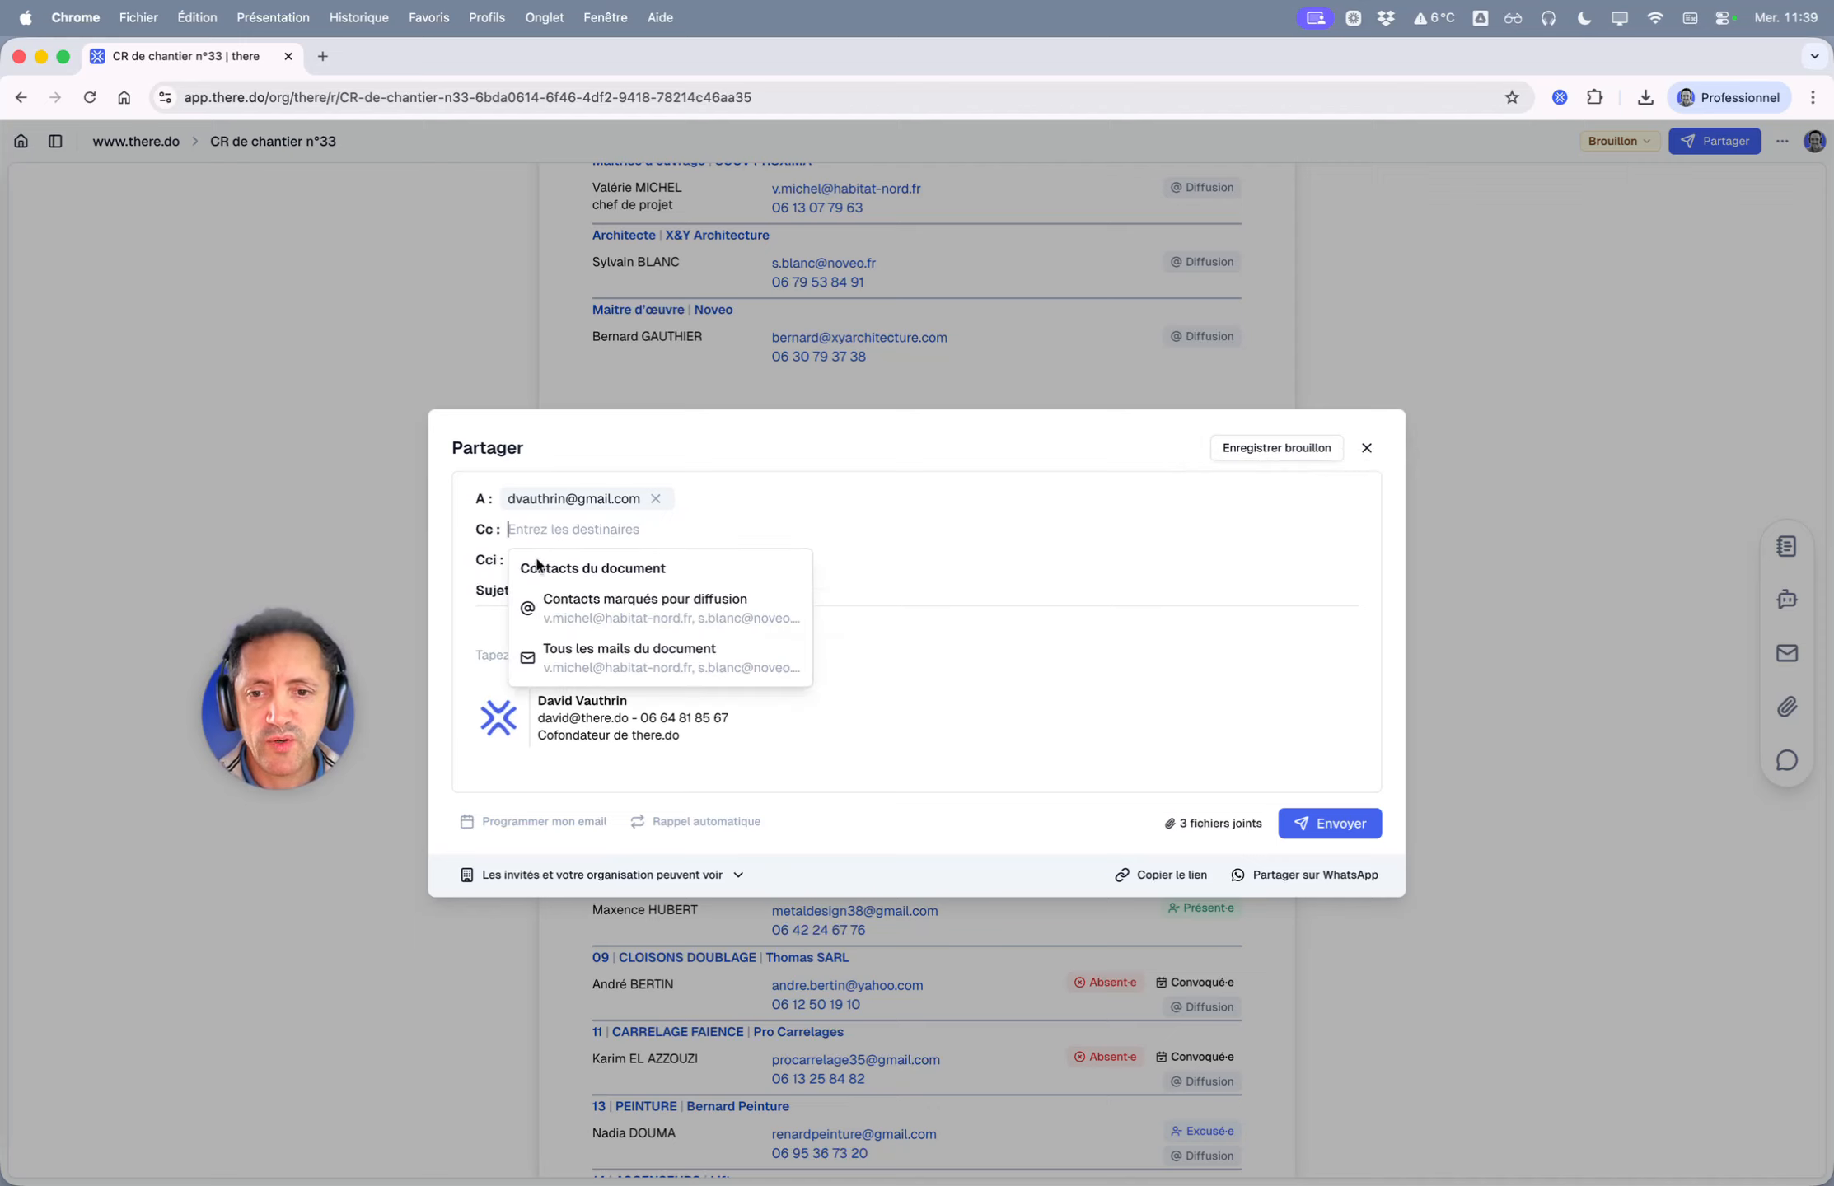
click(549, 559)
click(483, 628)
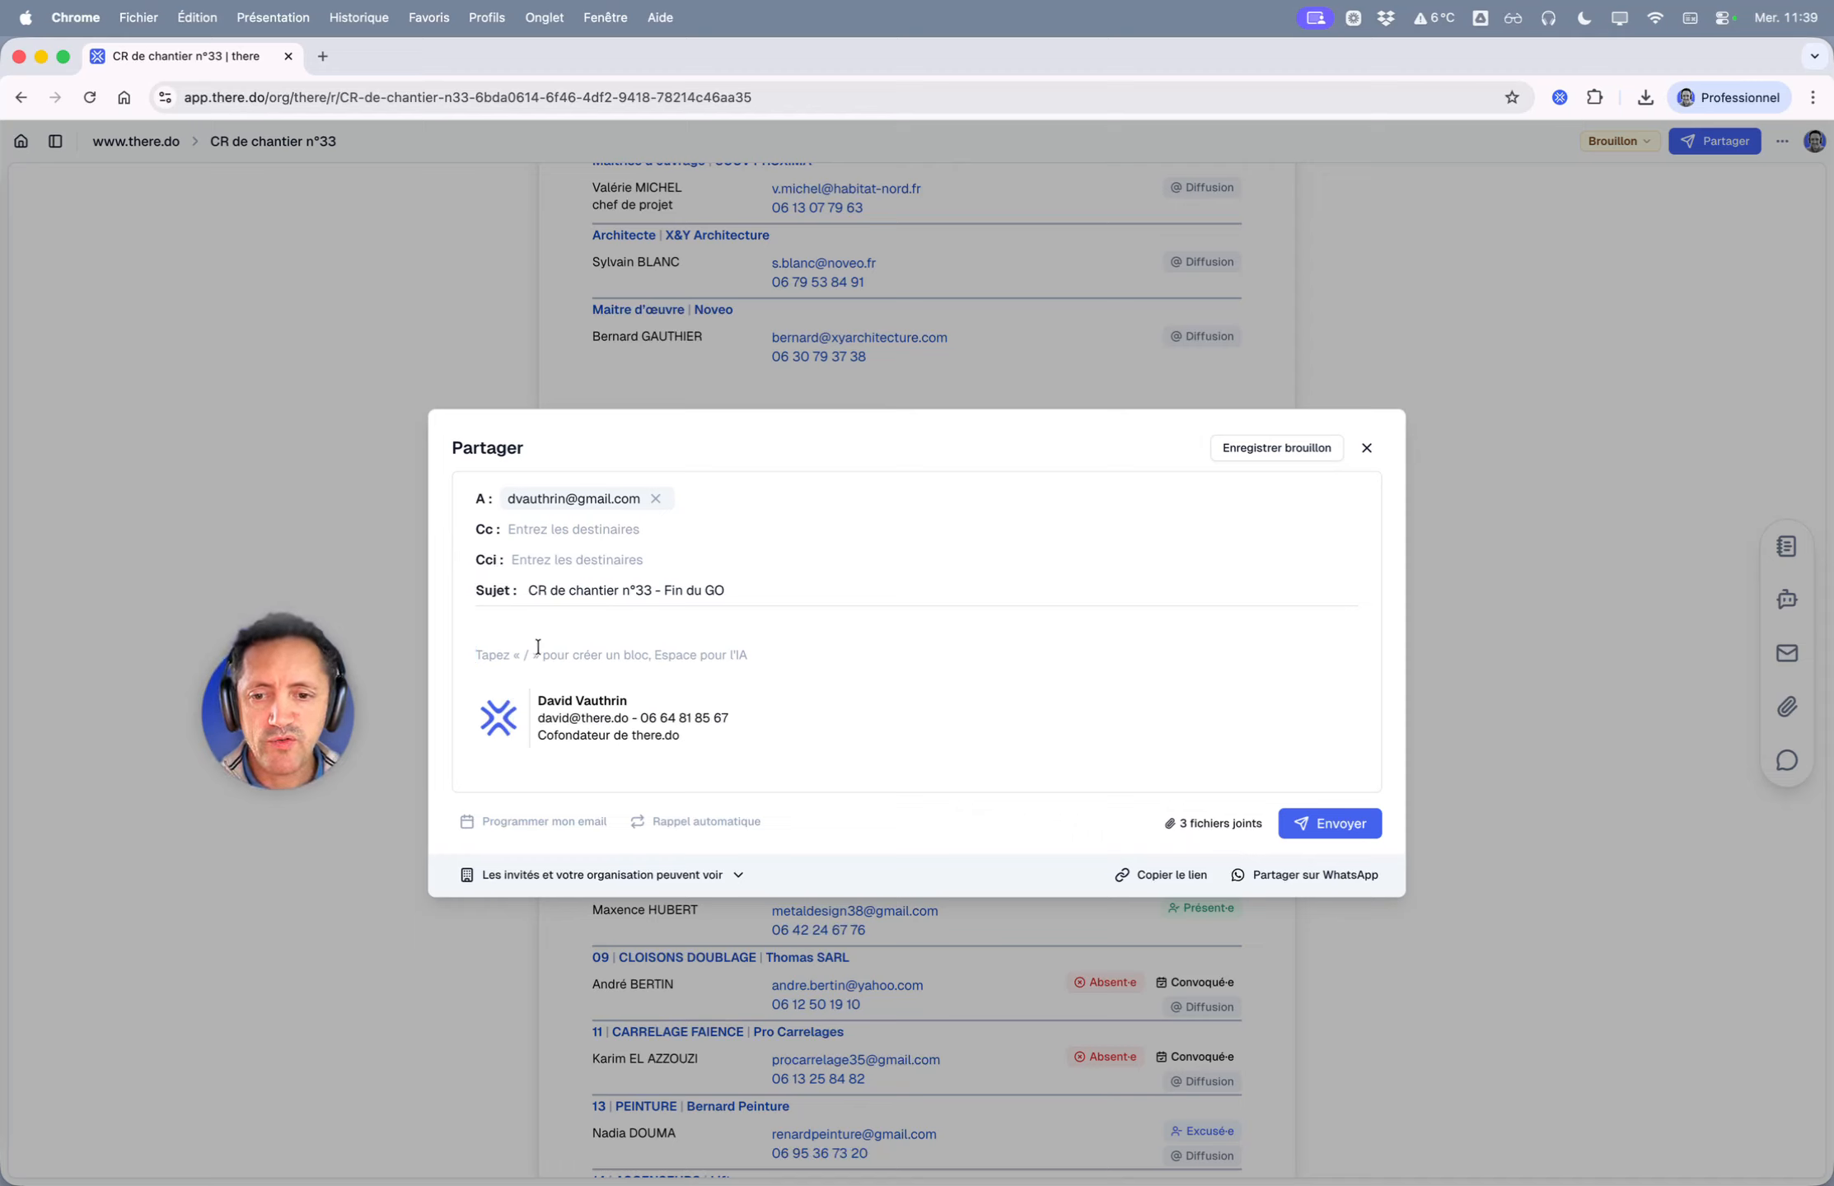
- Have the AI assistant draft a Points clés email body with Gemini 2.5 Flash and accept it
key(space)
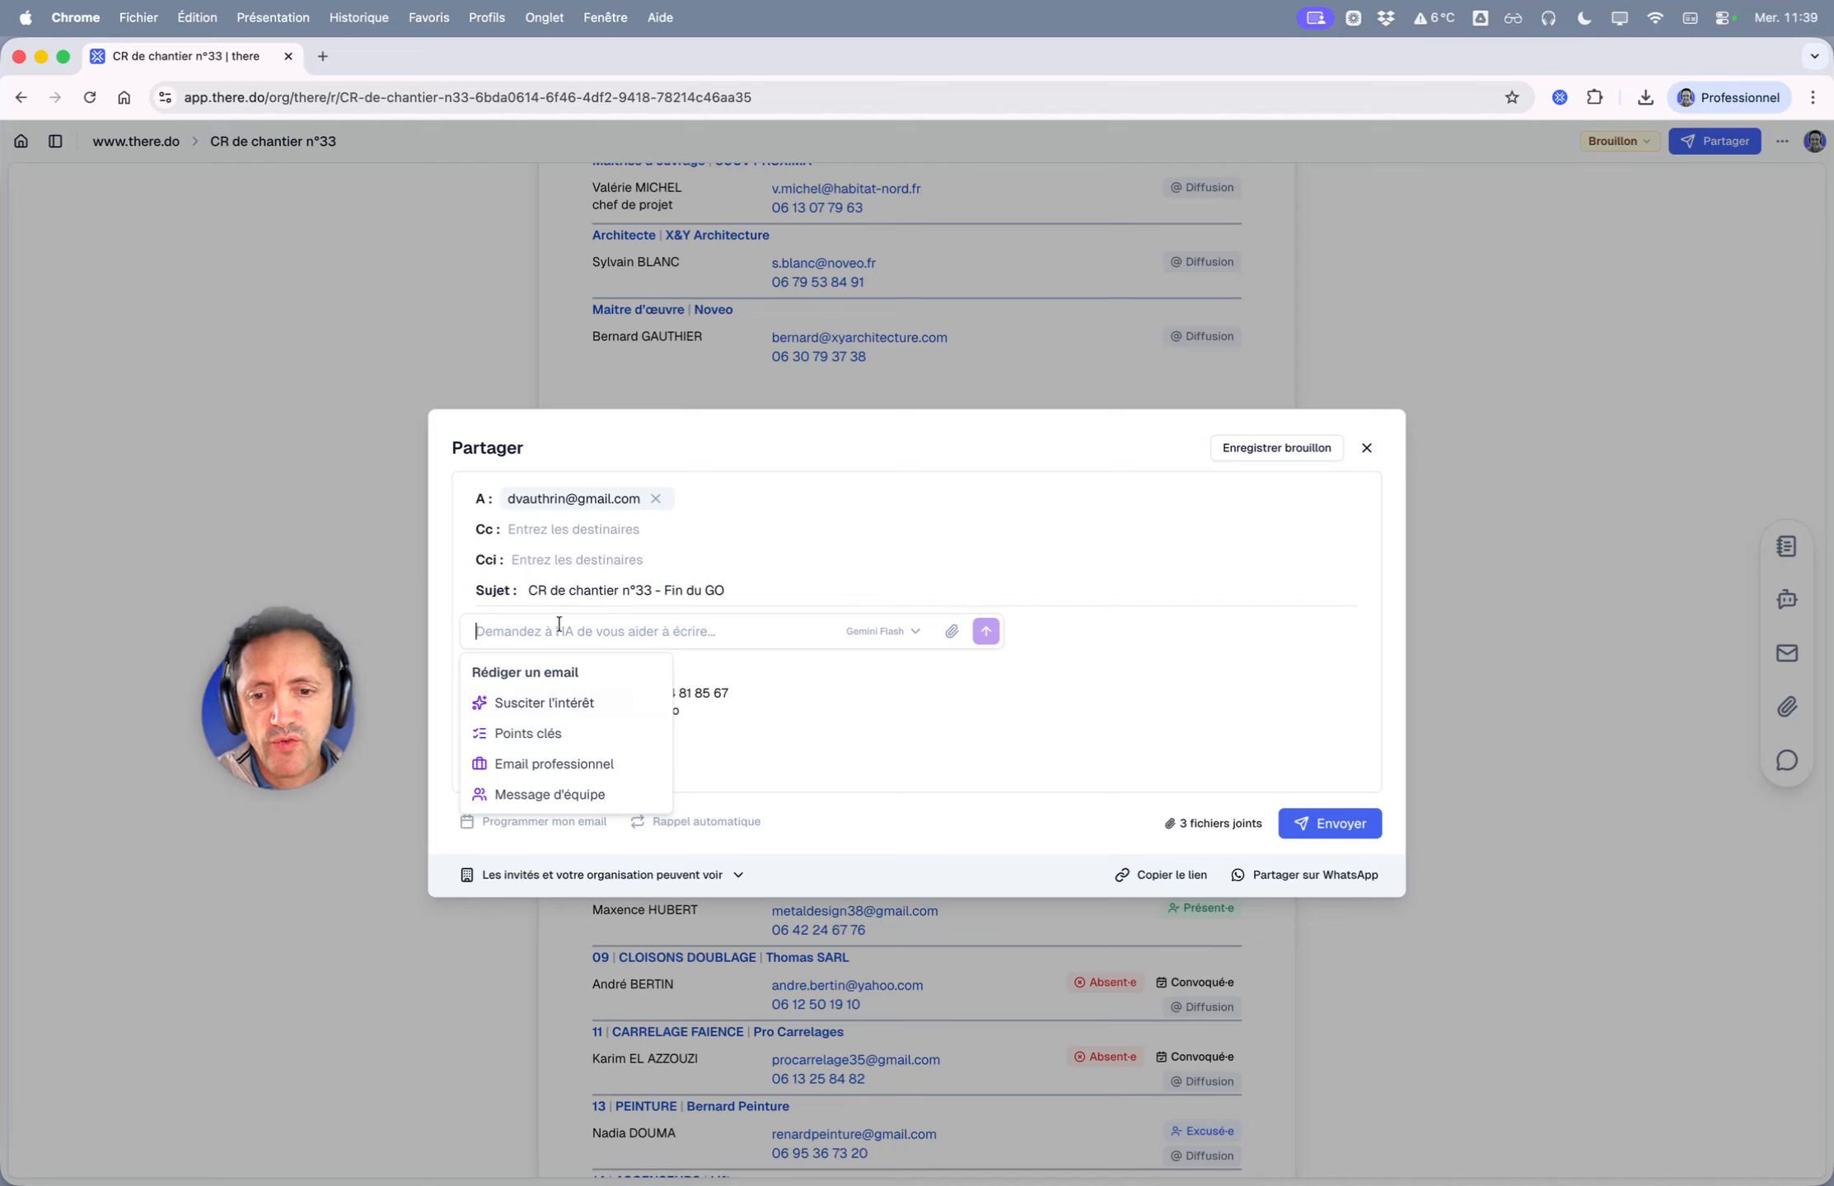
click(897, 639)
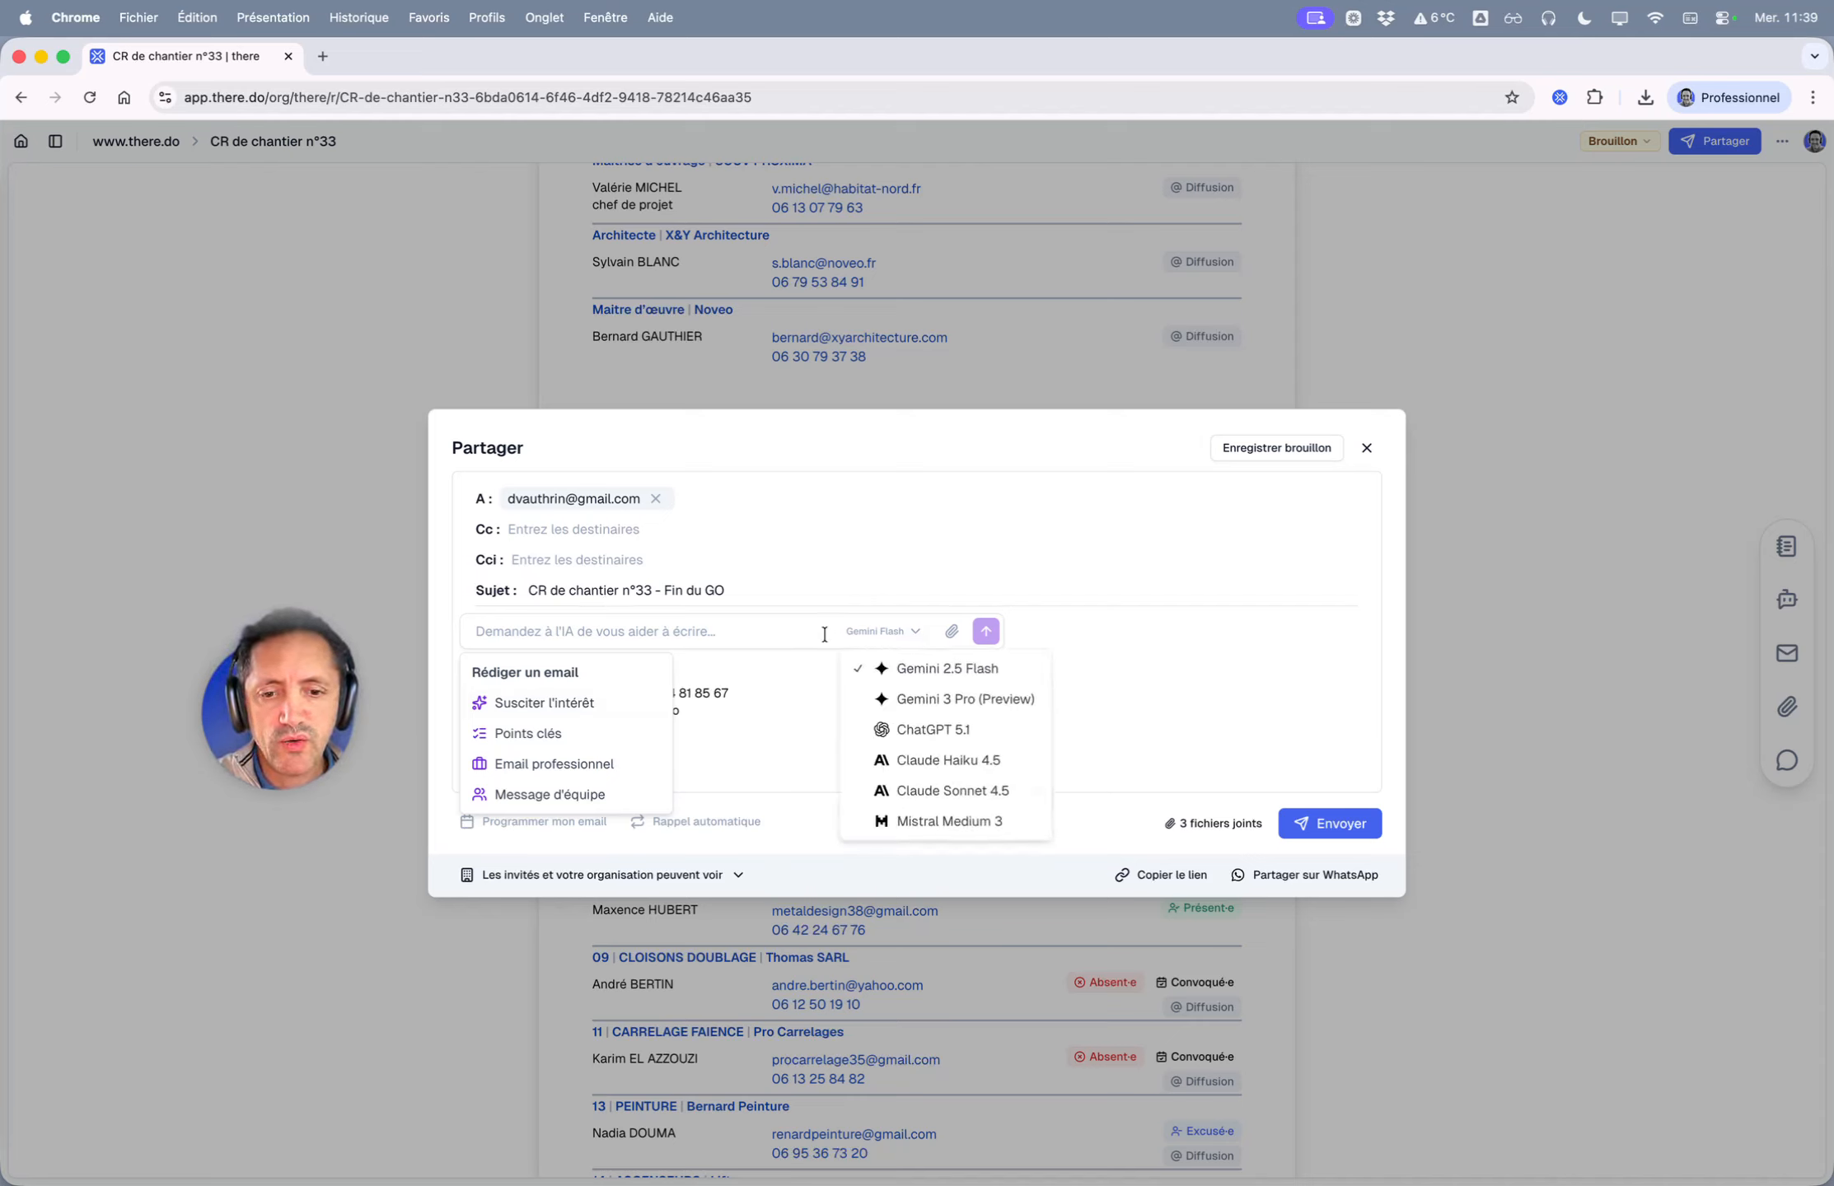
click(781, 632)
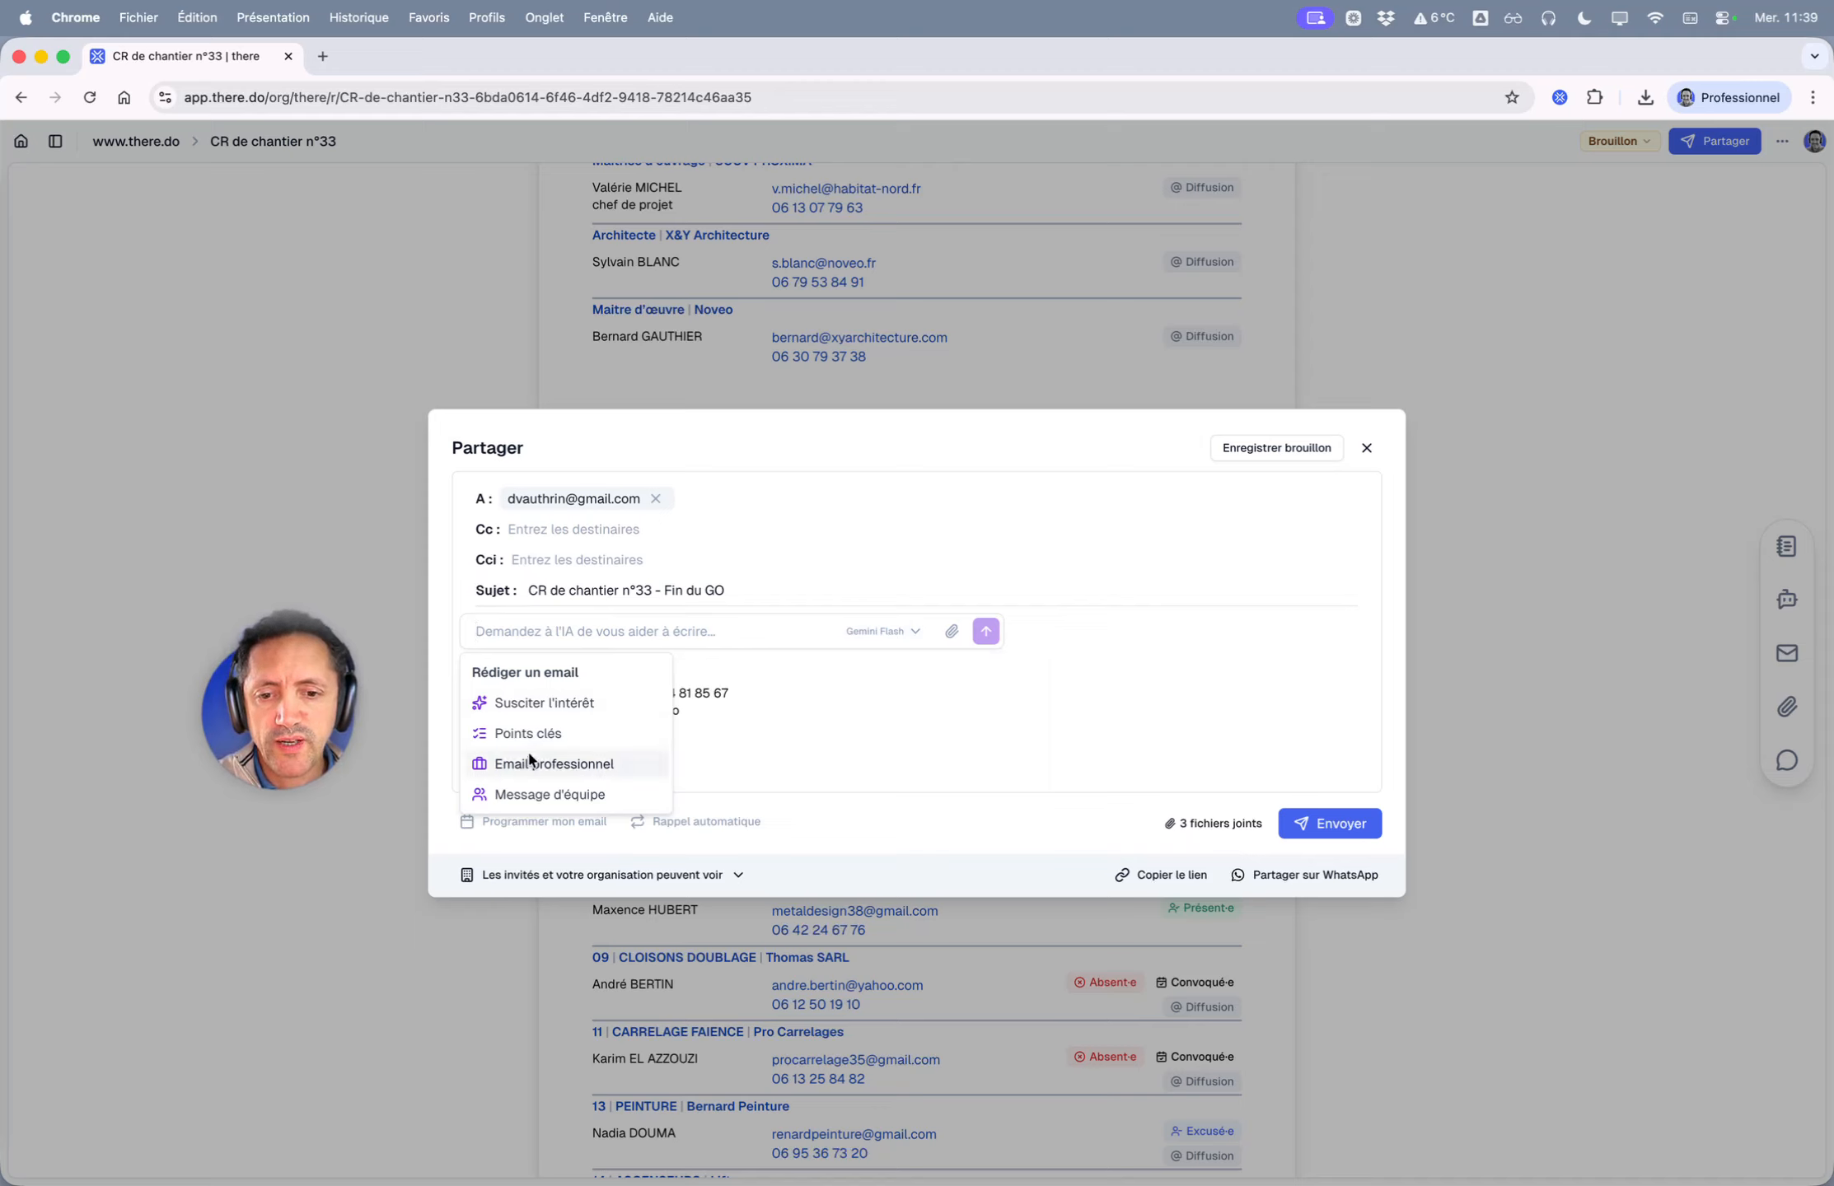
click(558, 734)
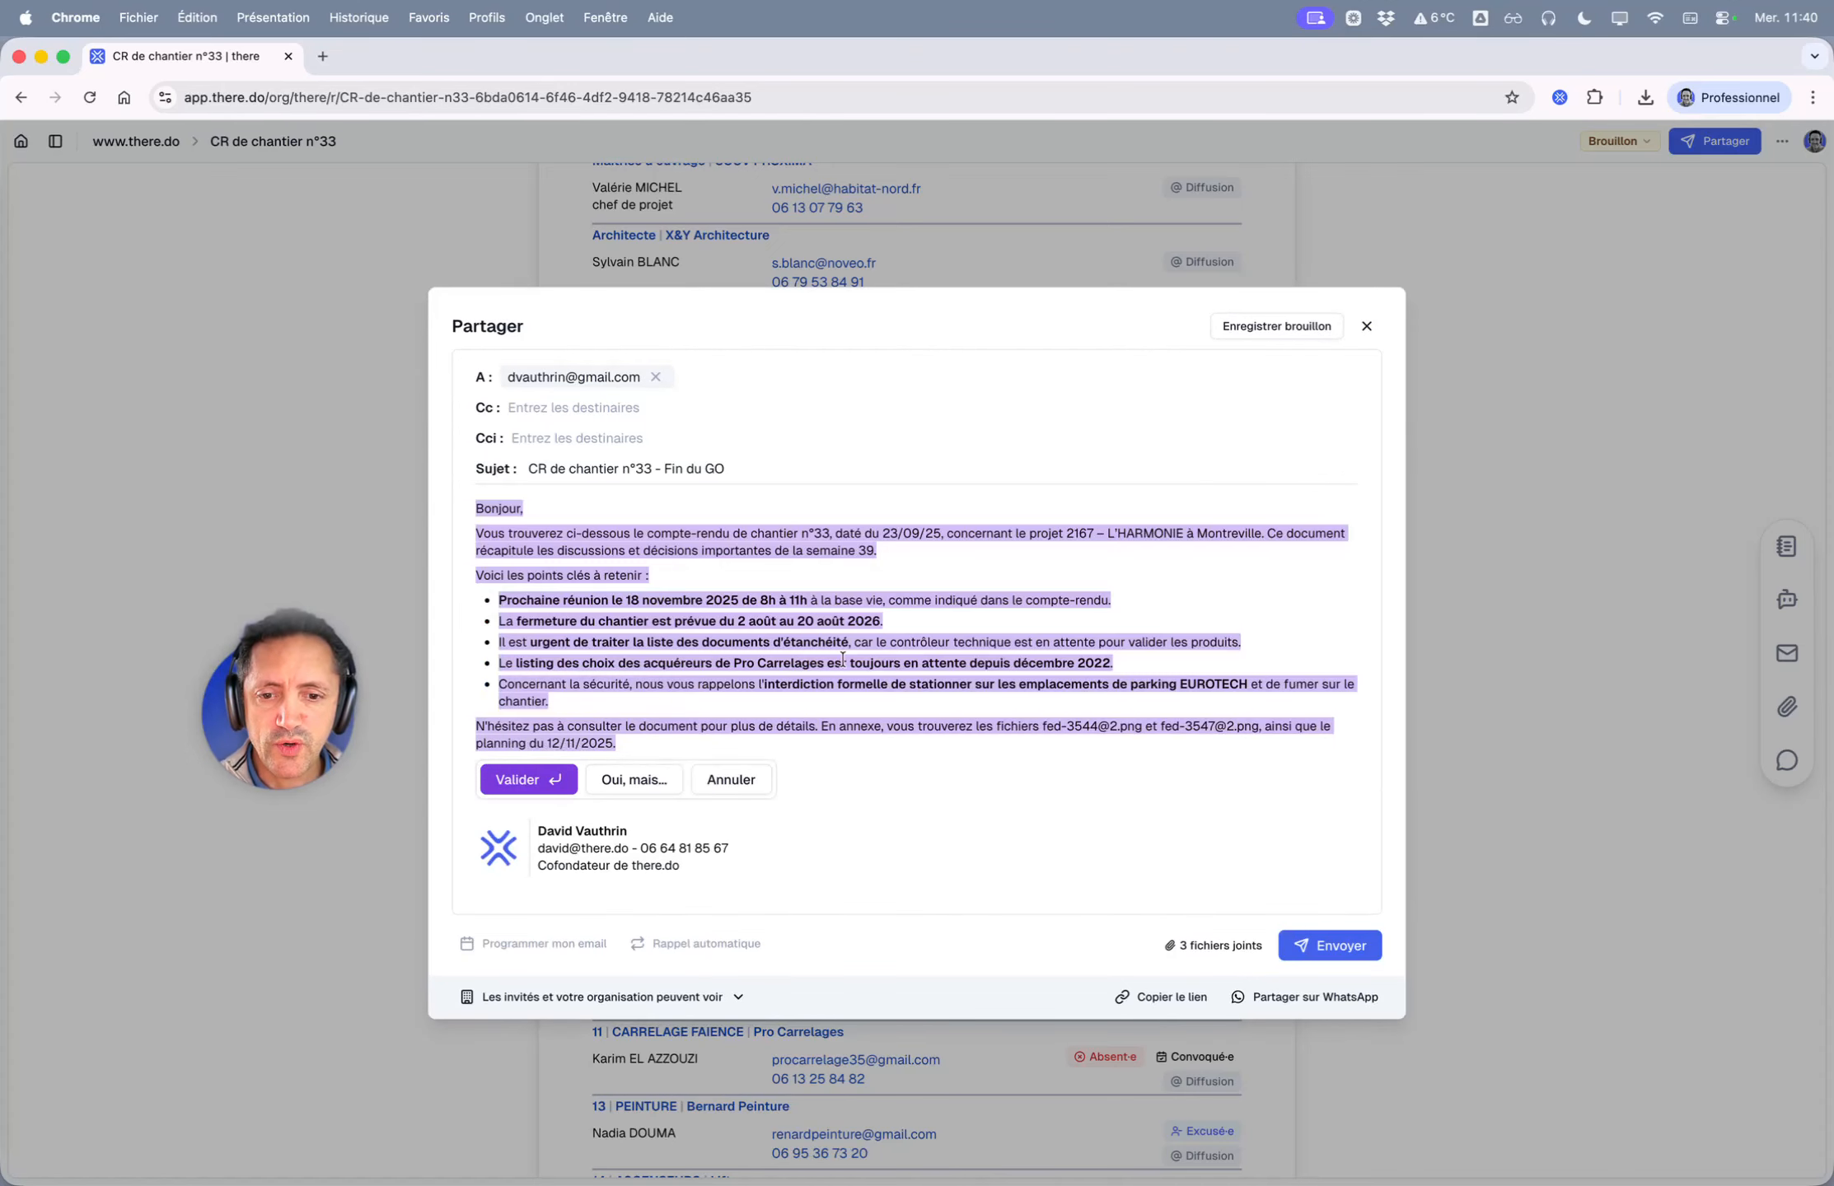
click(523, 785)
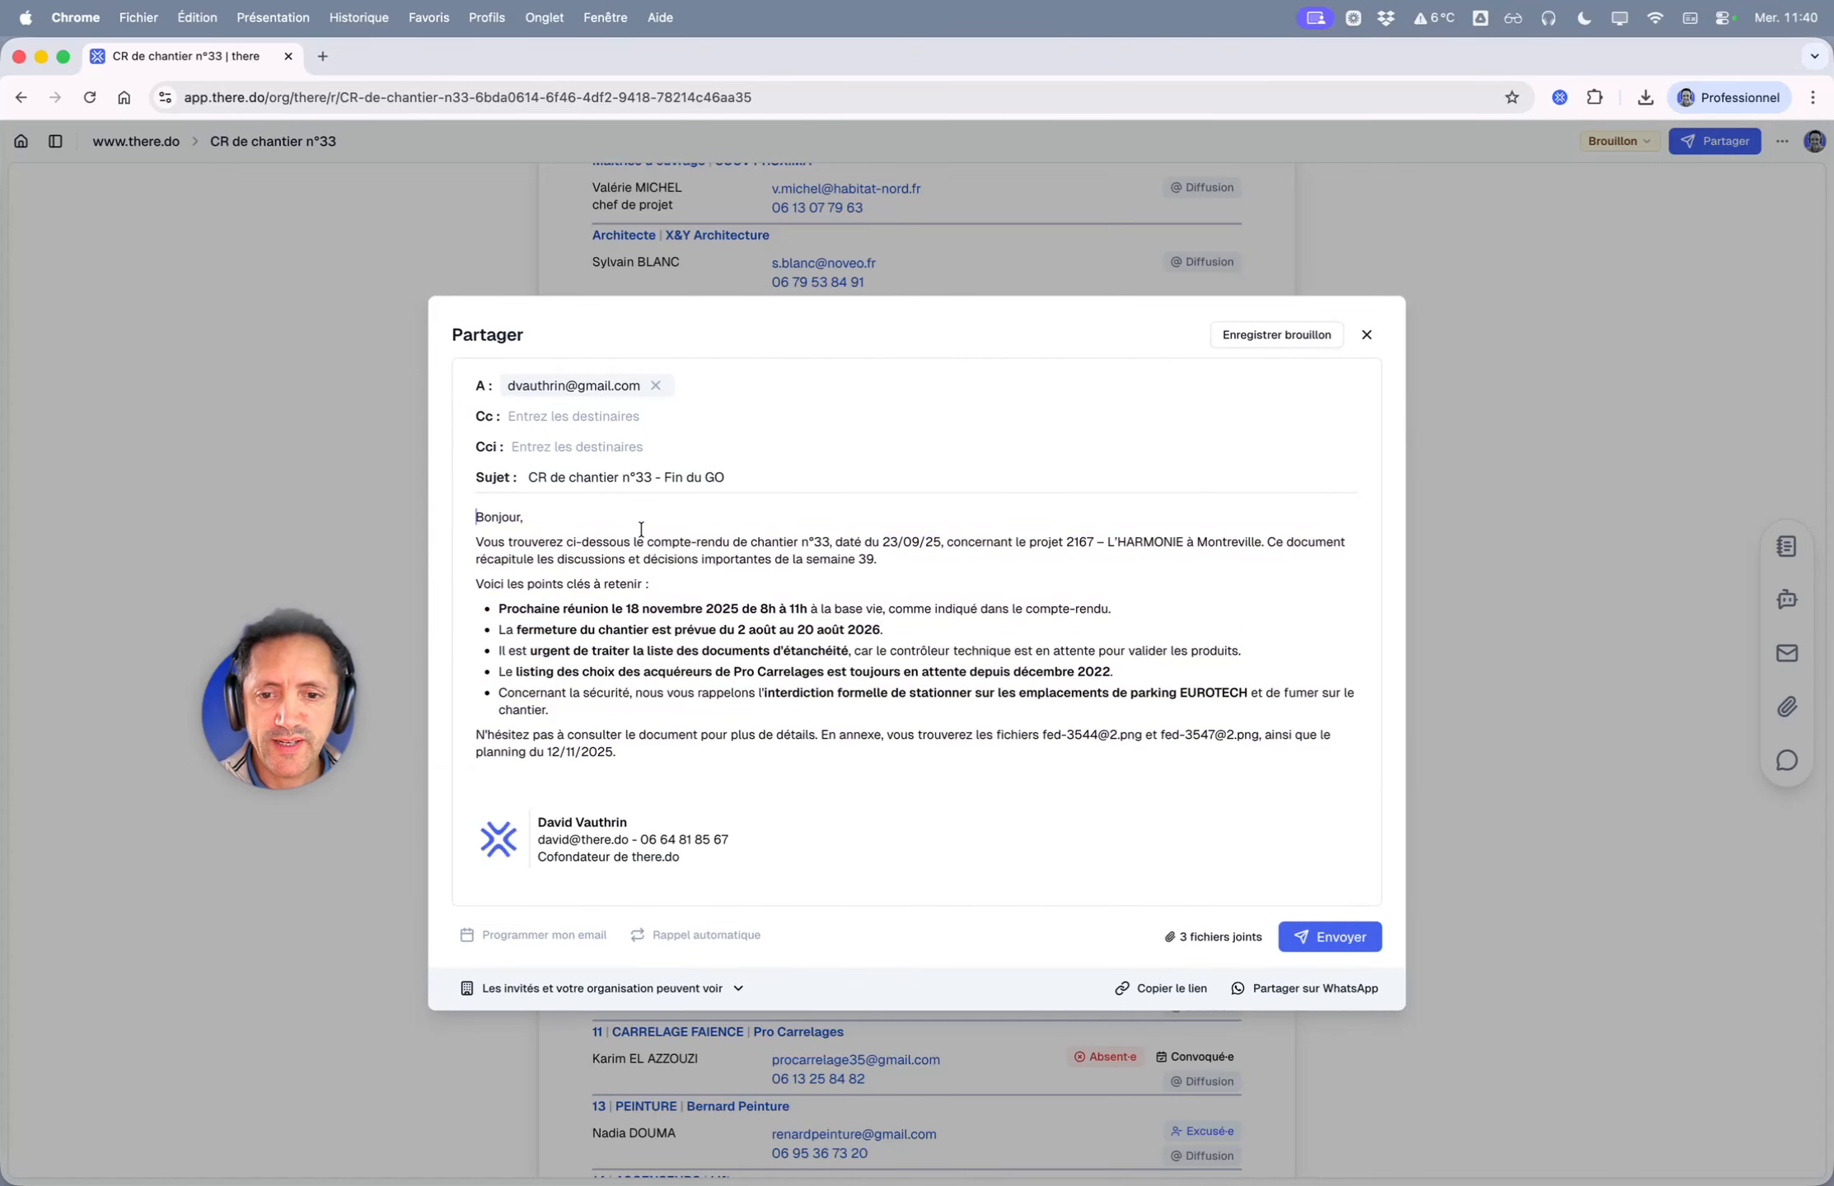
- Review the drafted intro and key-point bullets, then call the AI prompt on the empty line below
triple_click(714, 548)
click(522, 641)
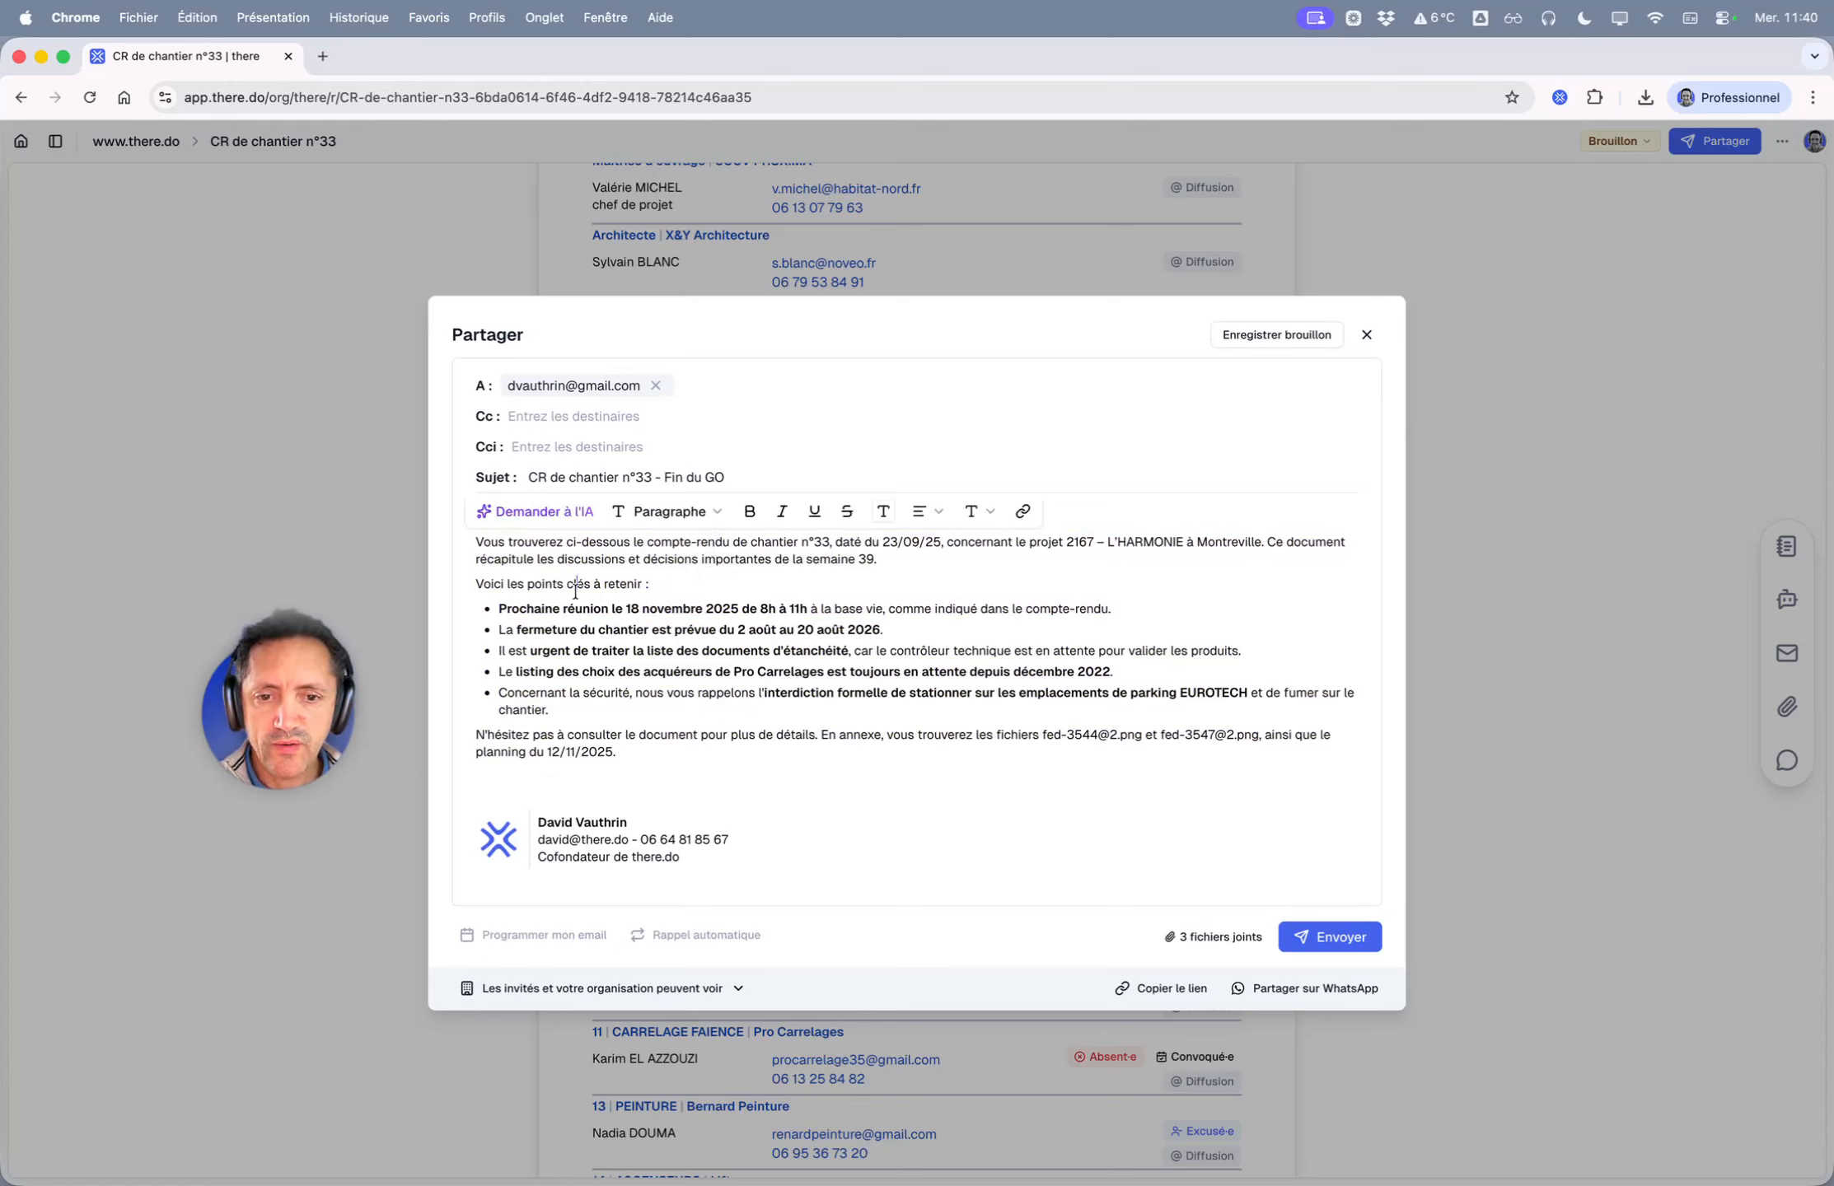
drag(500, 644, 721, 696)
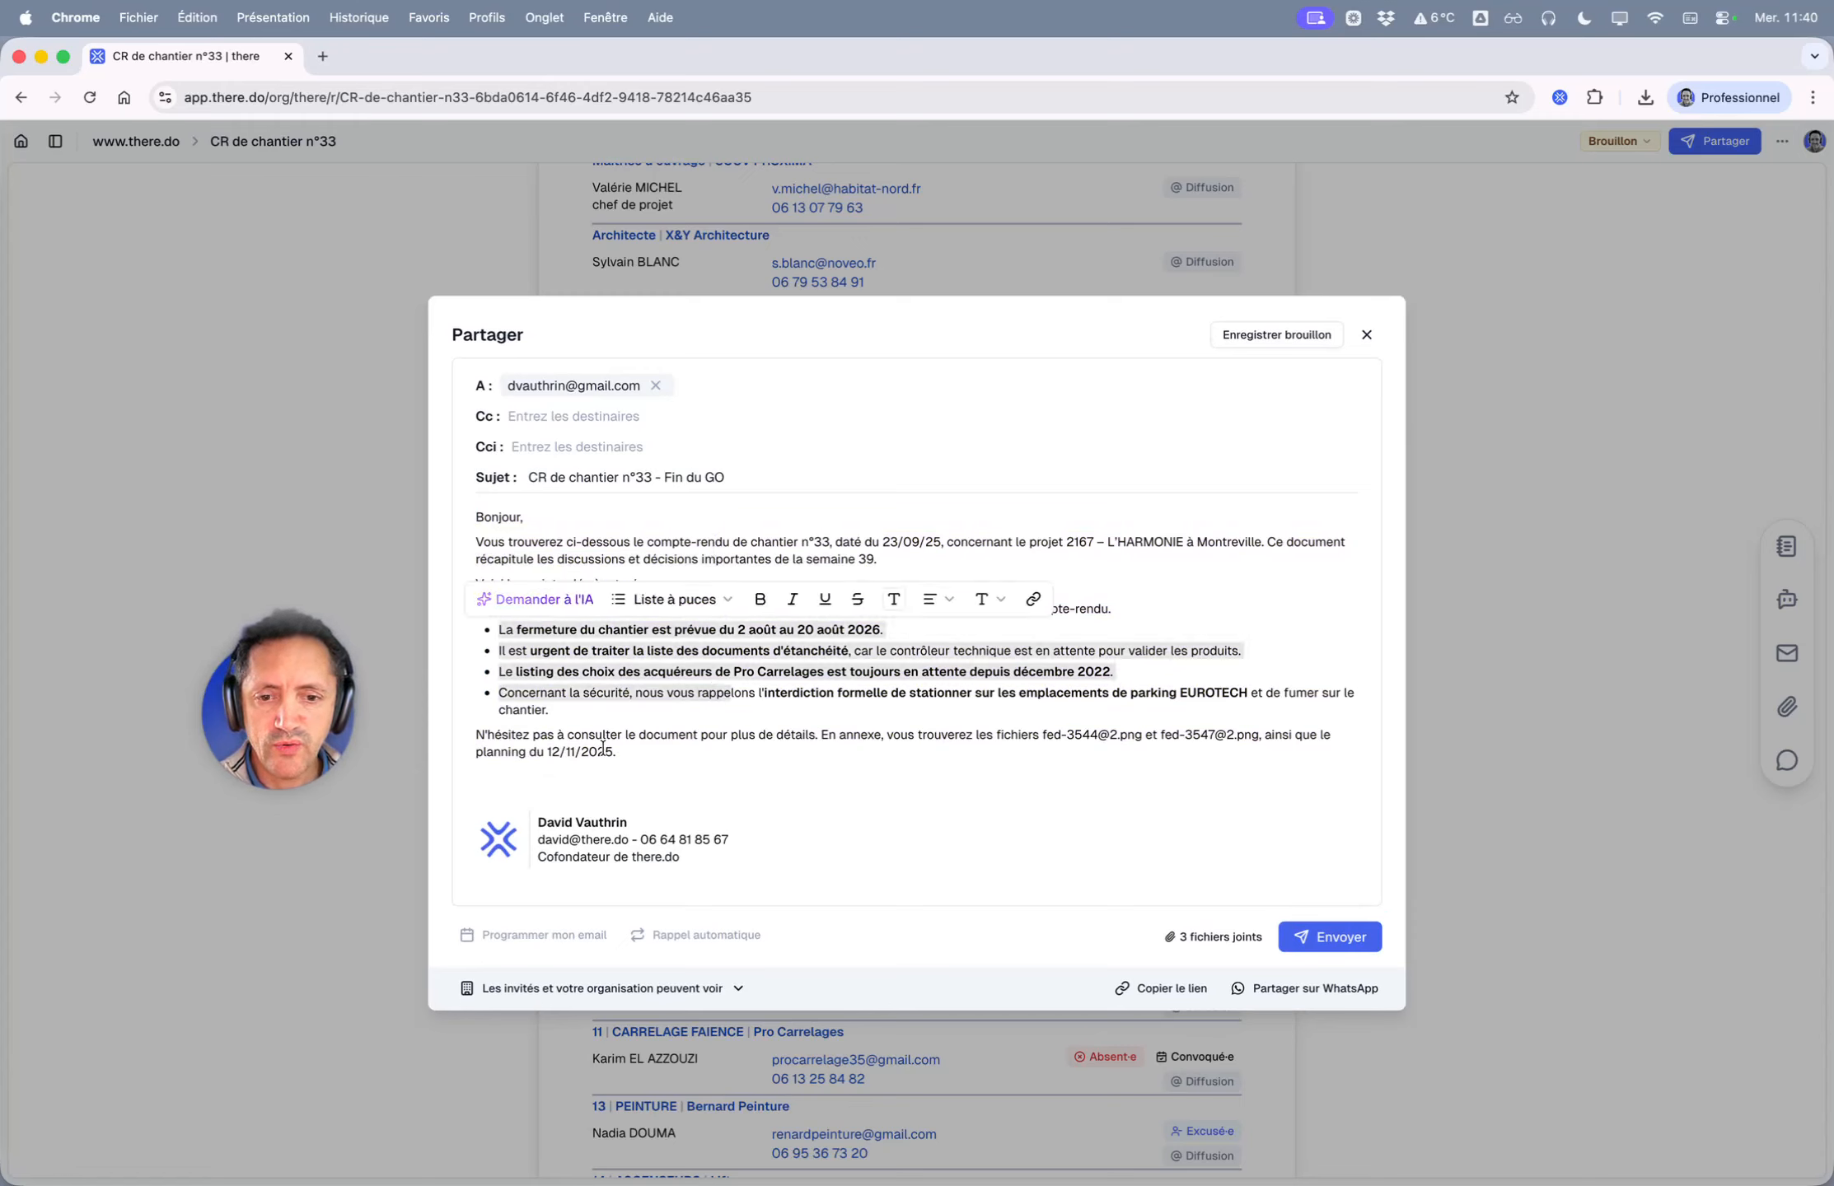
click(583, 722)
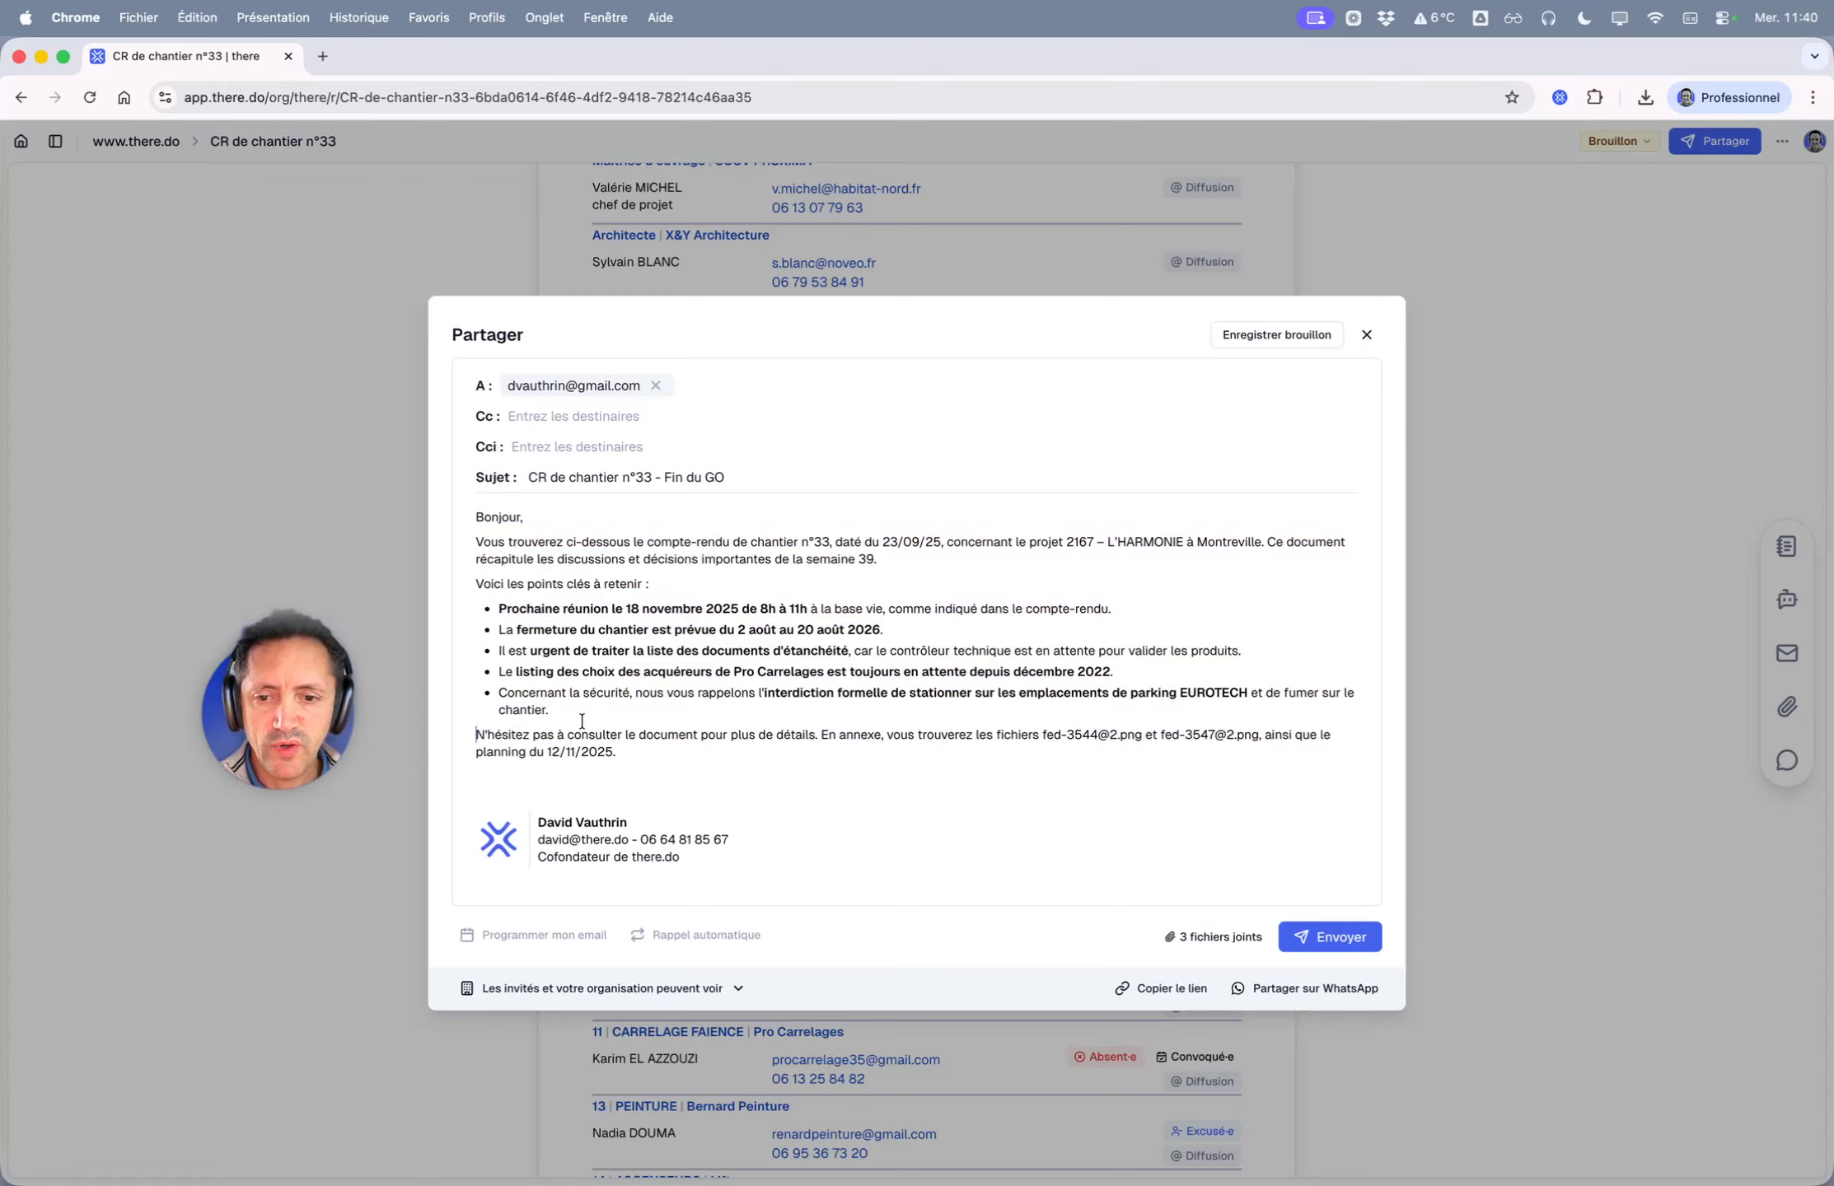
click(603, 778)
key(space)
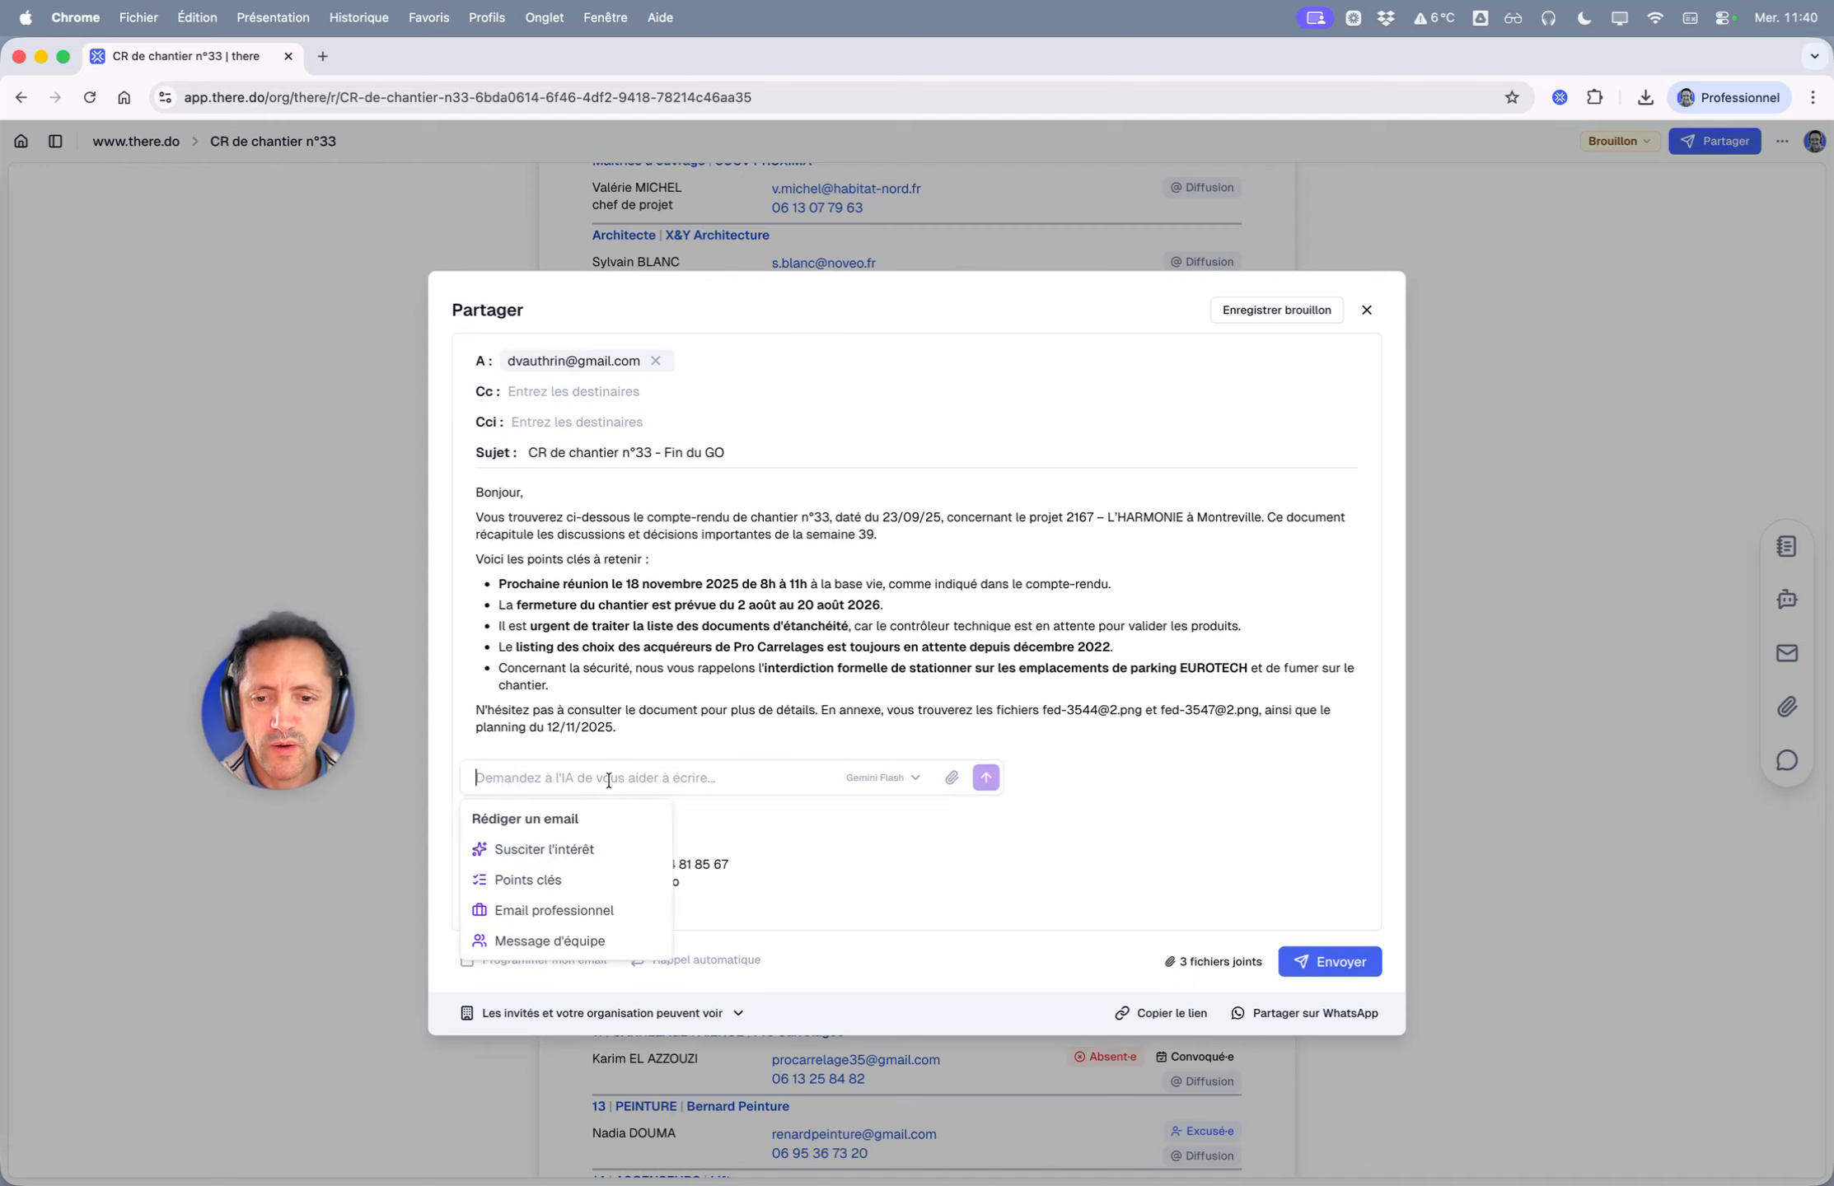
- Ask the AI to 'Ajoute les points clés classés par entreprise, en particulier les rappels' and accept the result
text(Ajoute les )
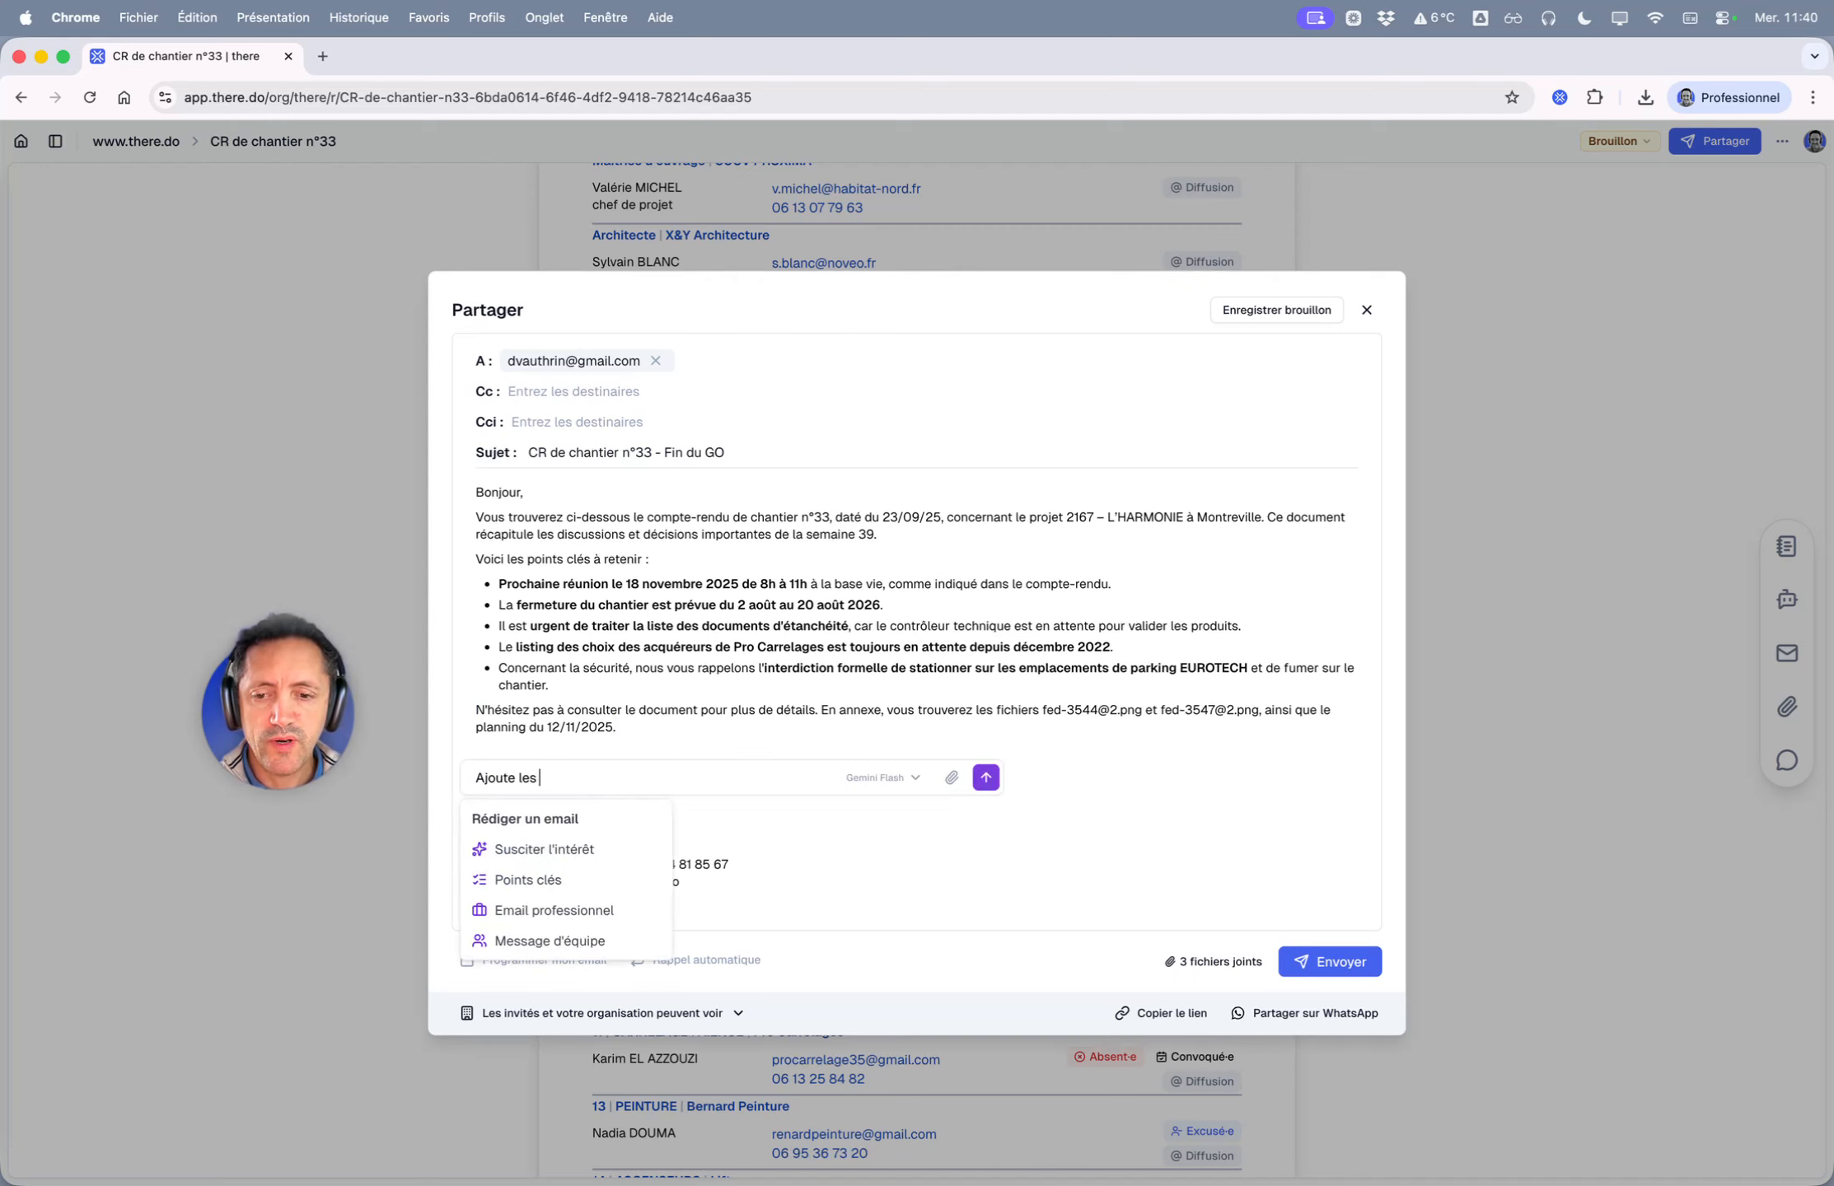
text(points clés )
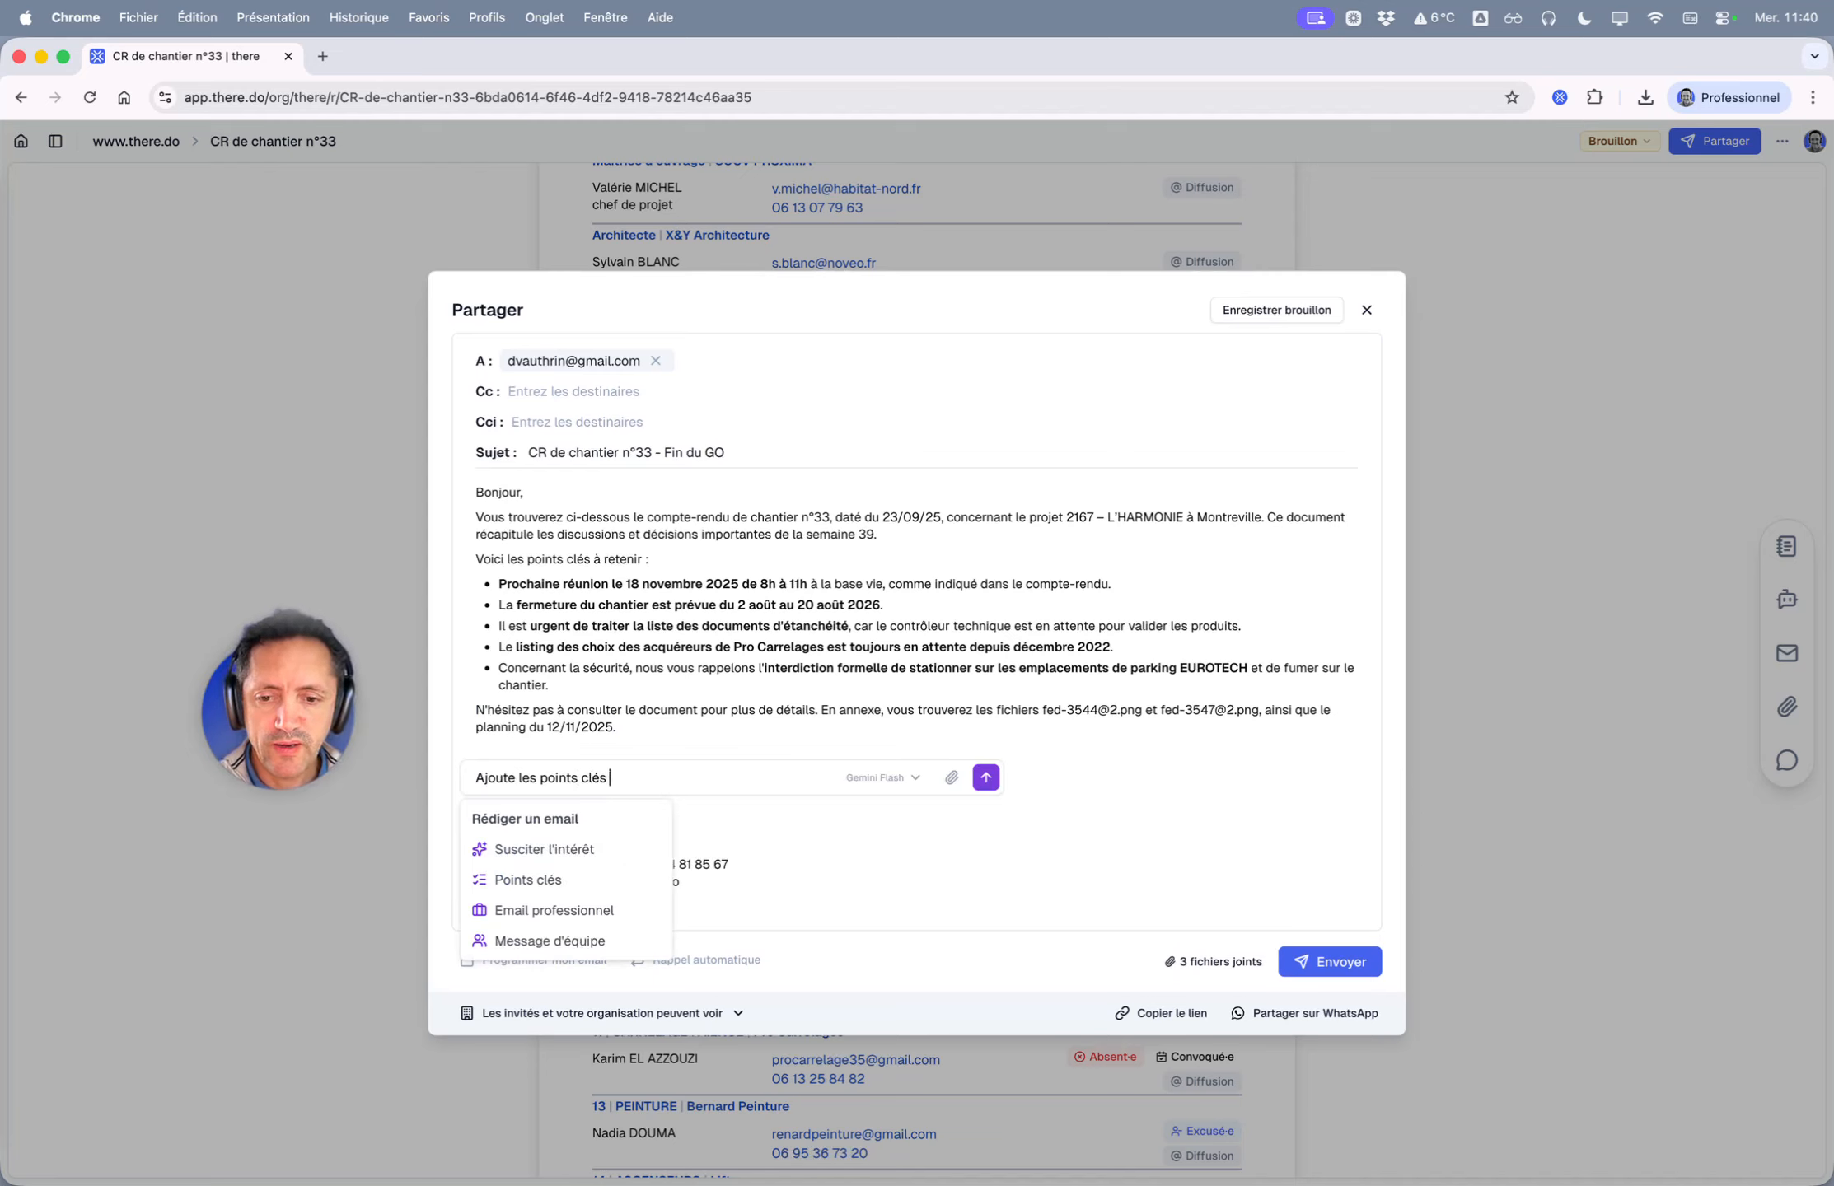
text(classés par en)
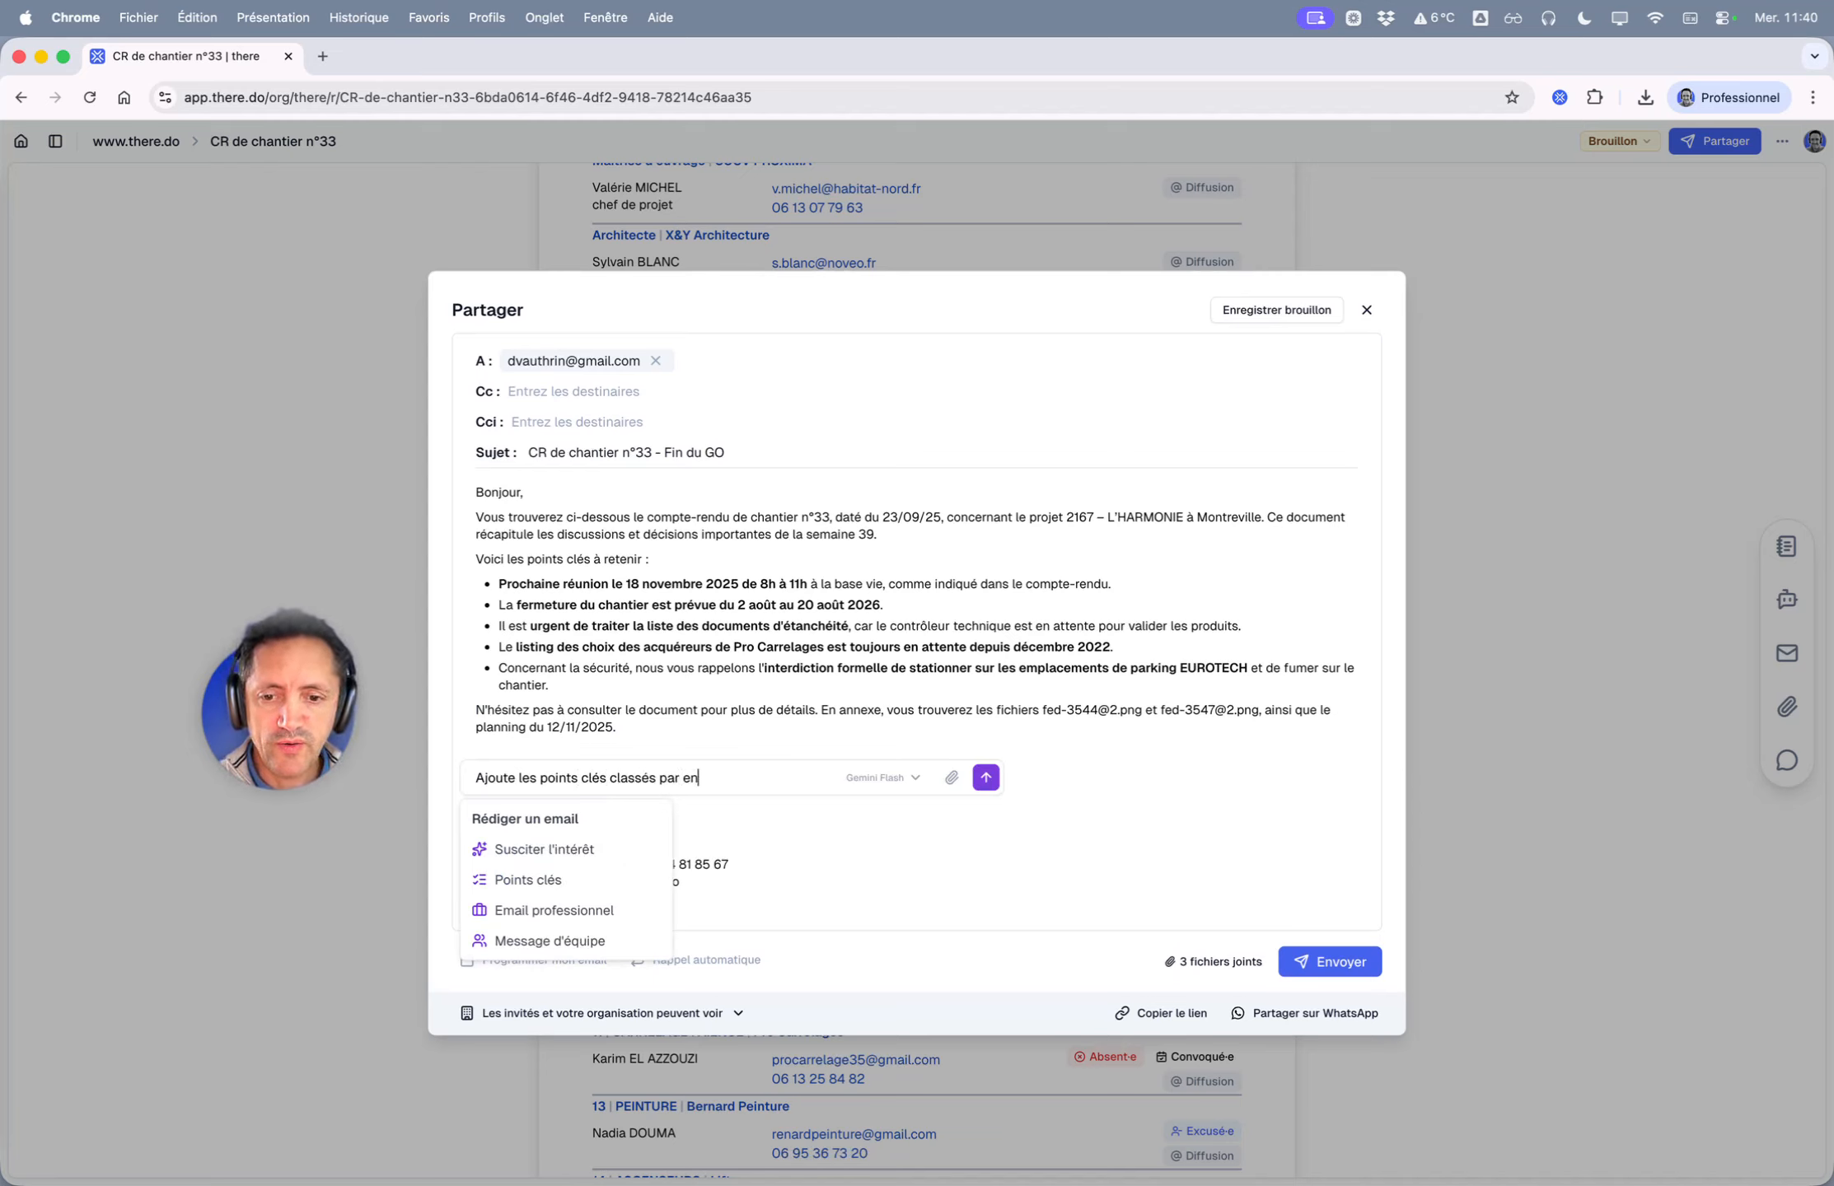
text(treprise, en parti)
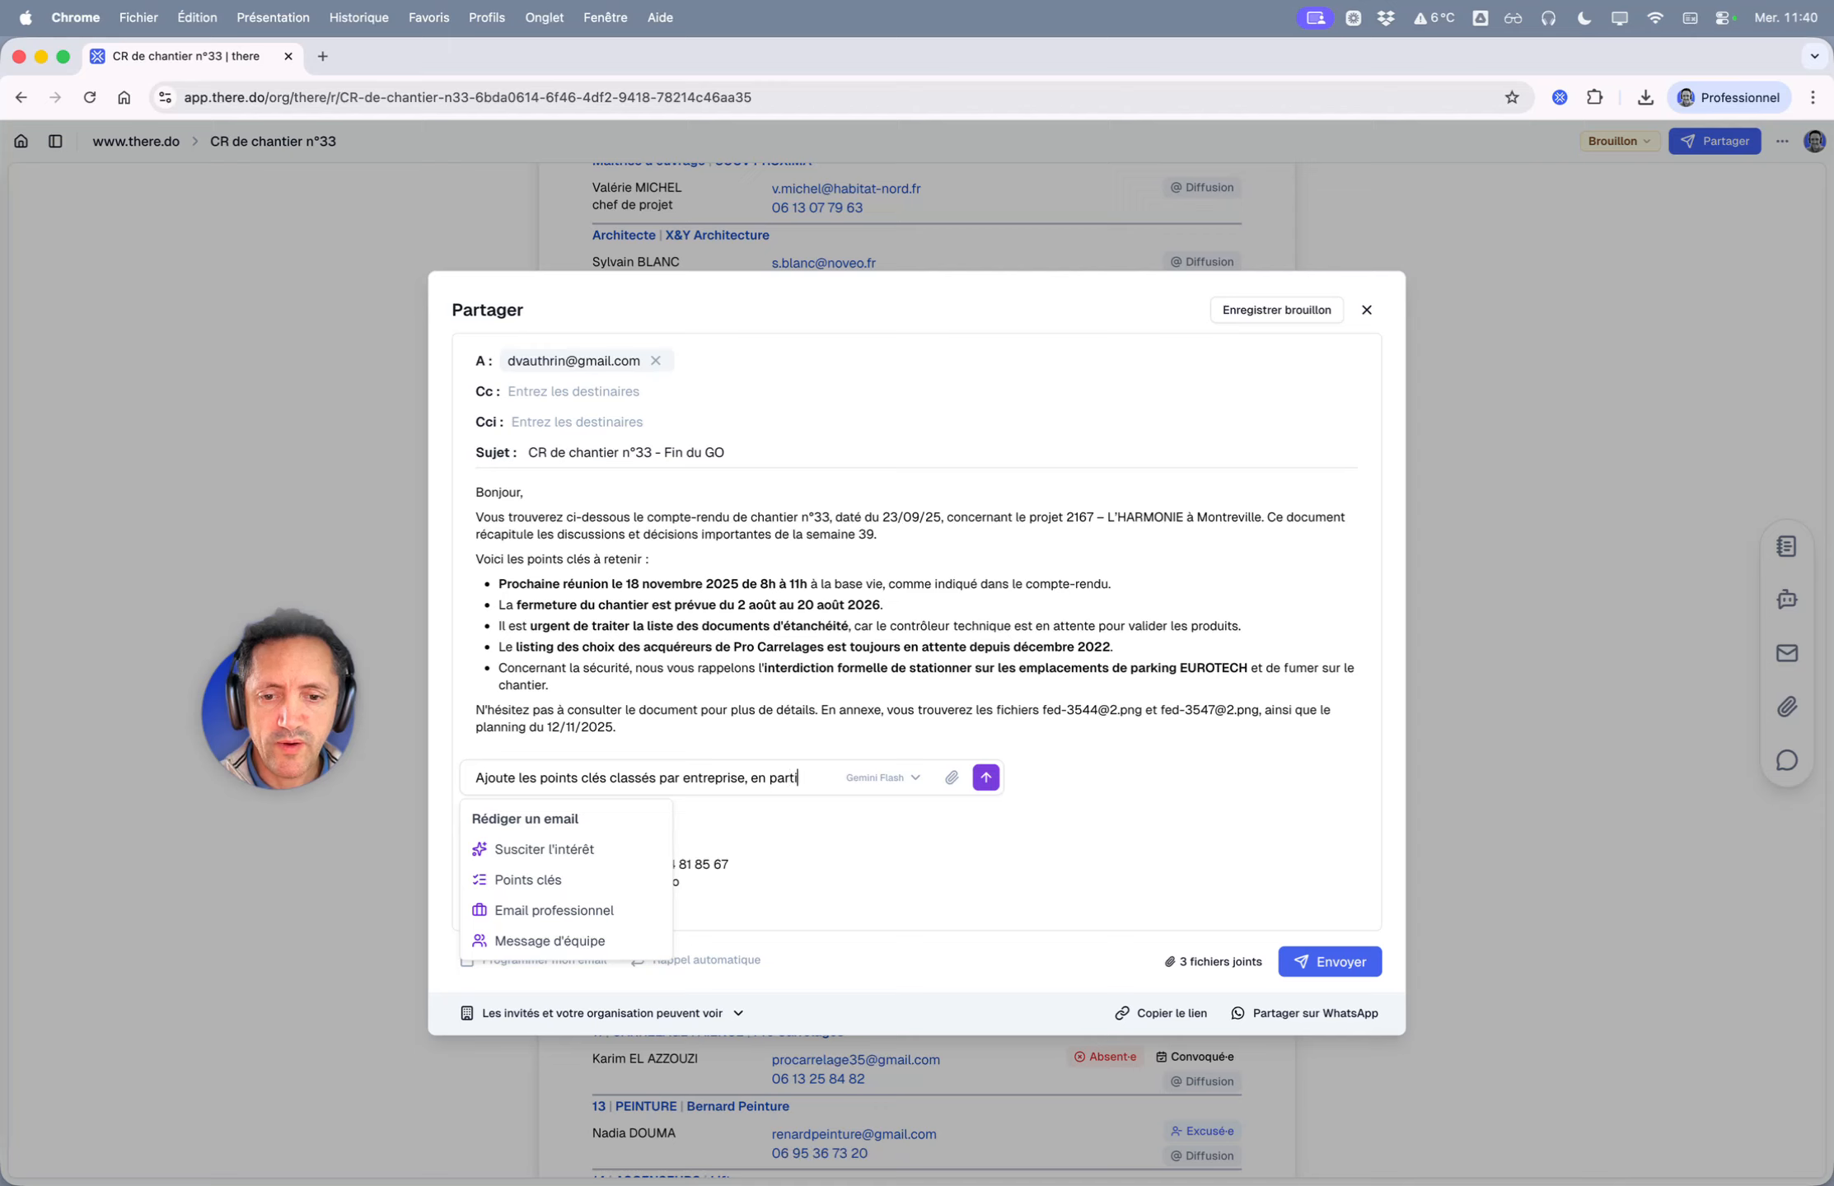
text(culier les )
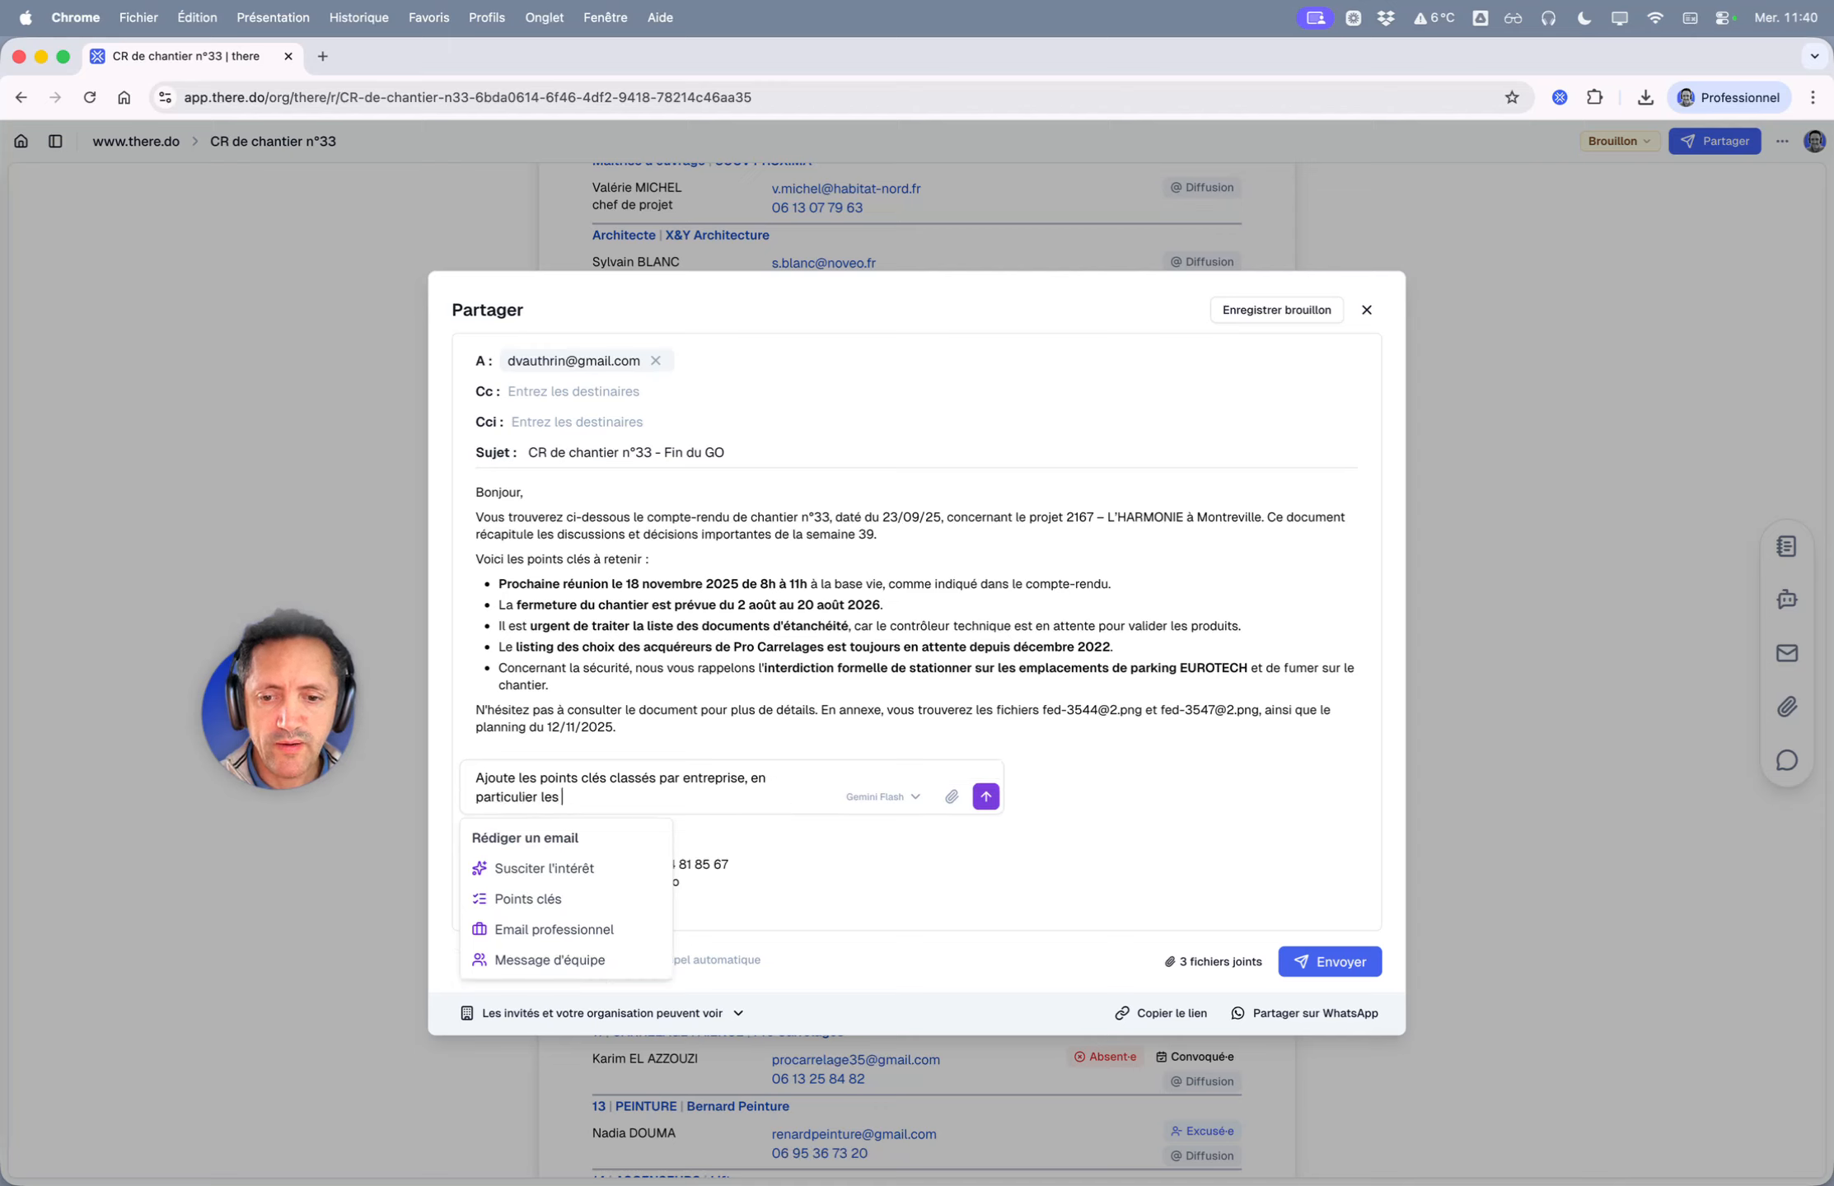
text(rappr)
key(BackSpace)
text(els)
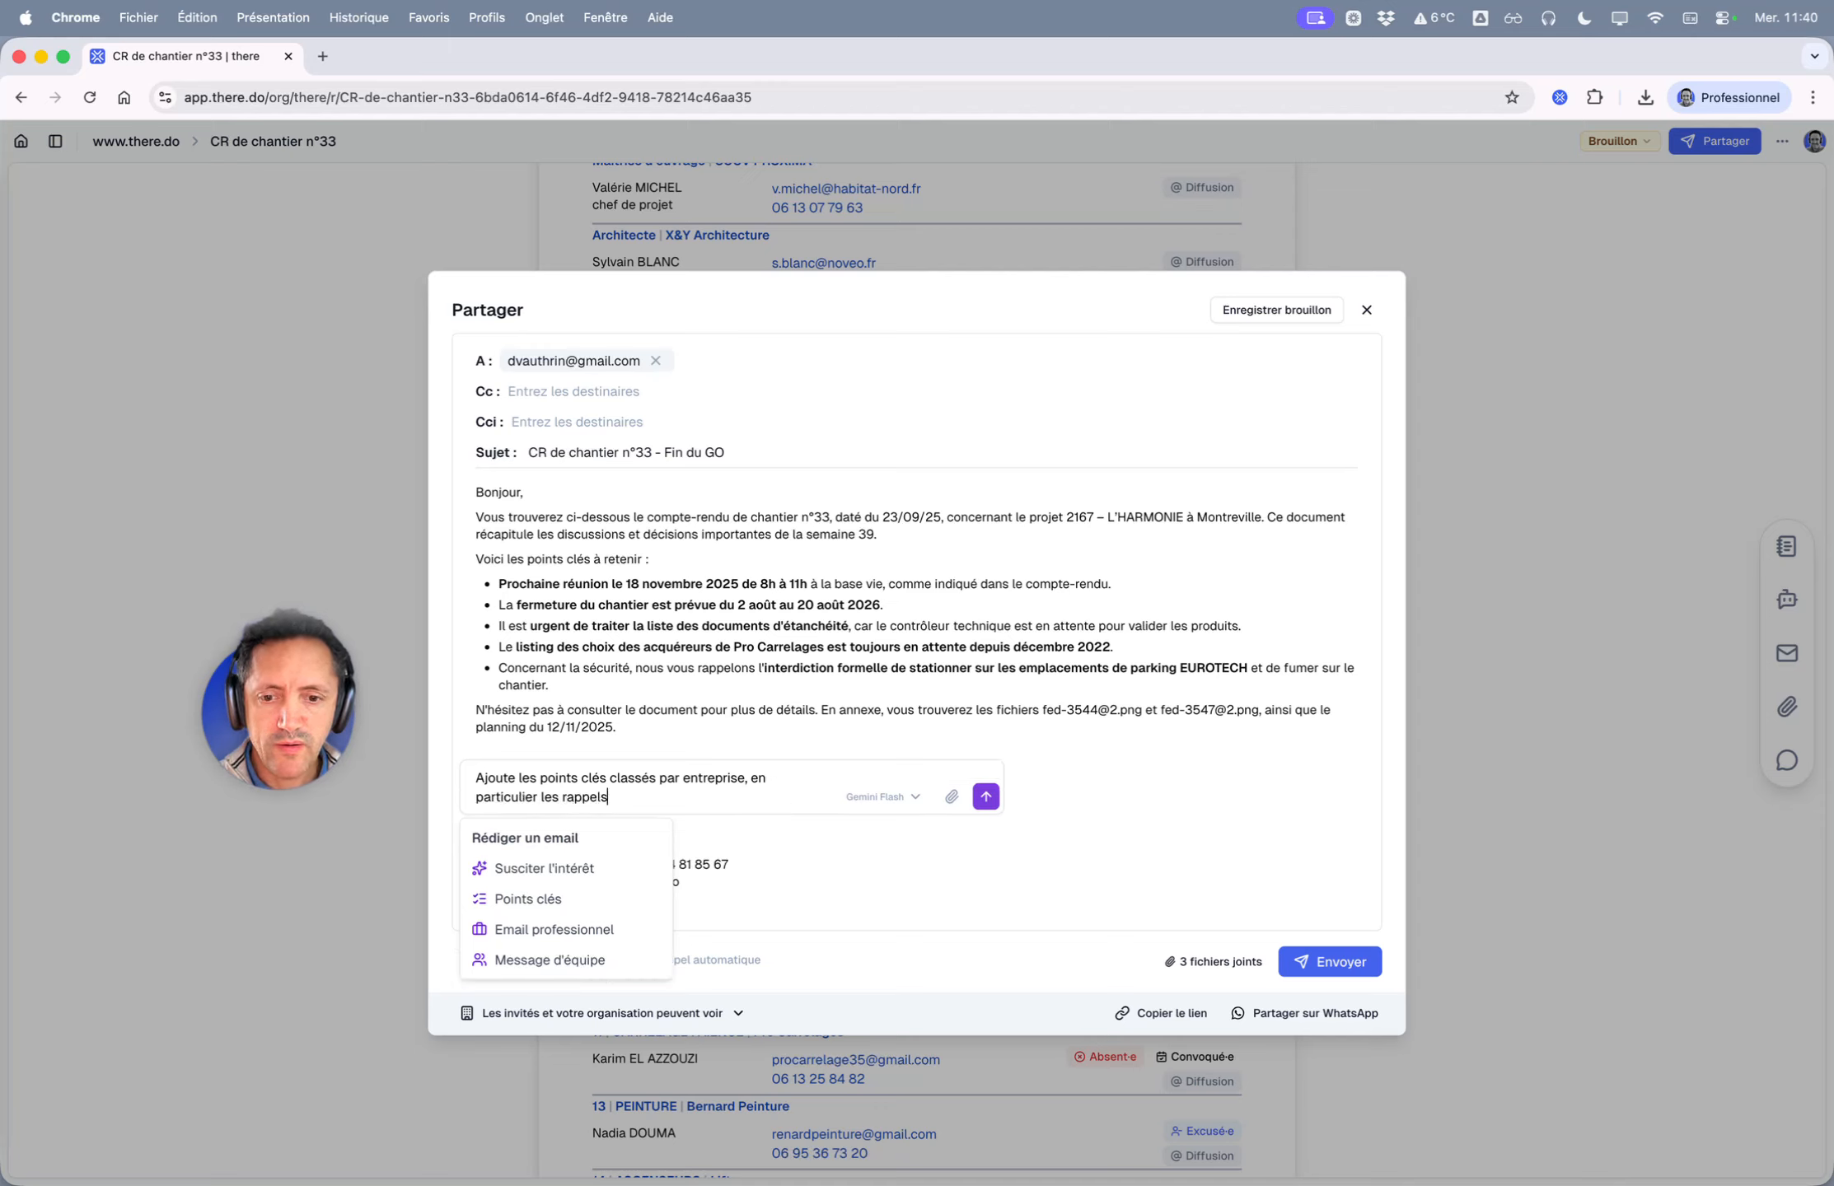
click(988, 798)
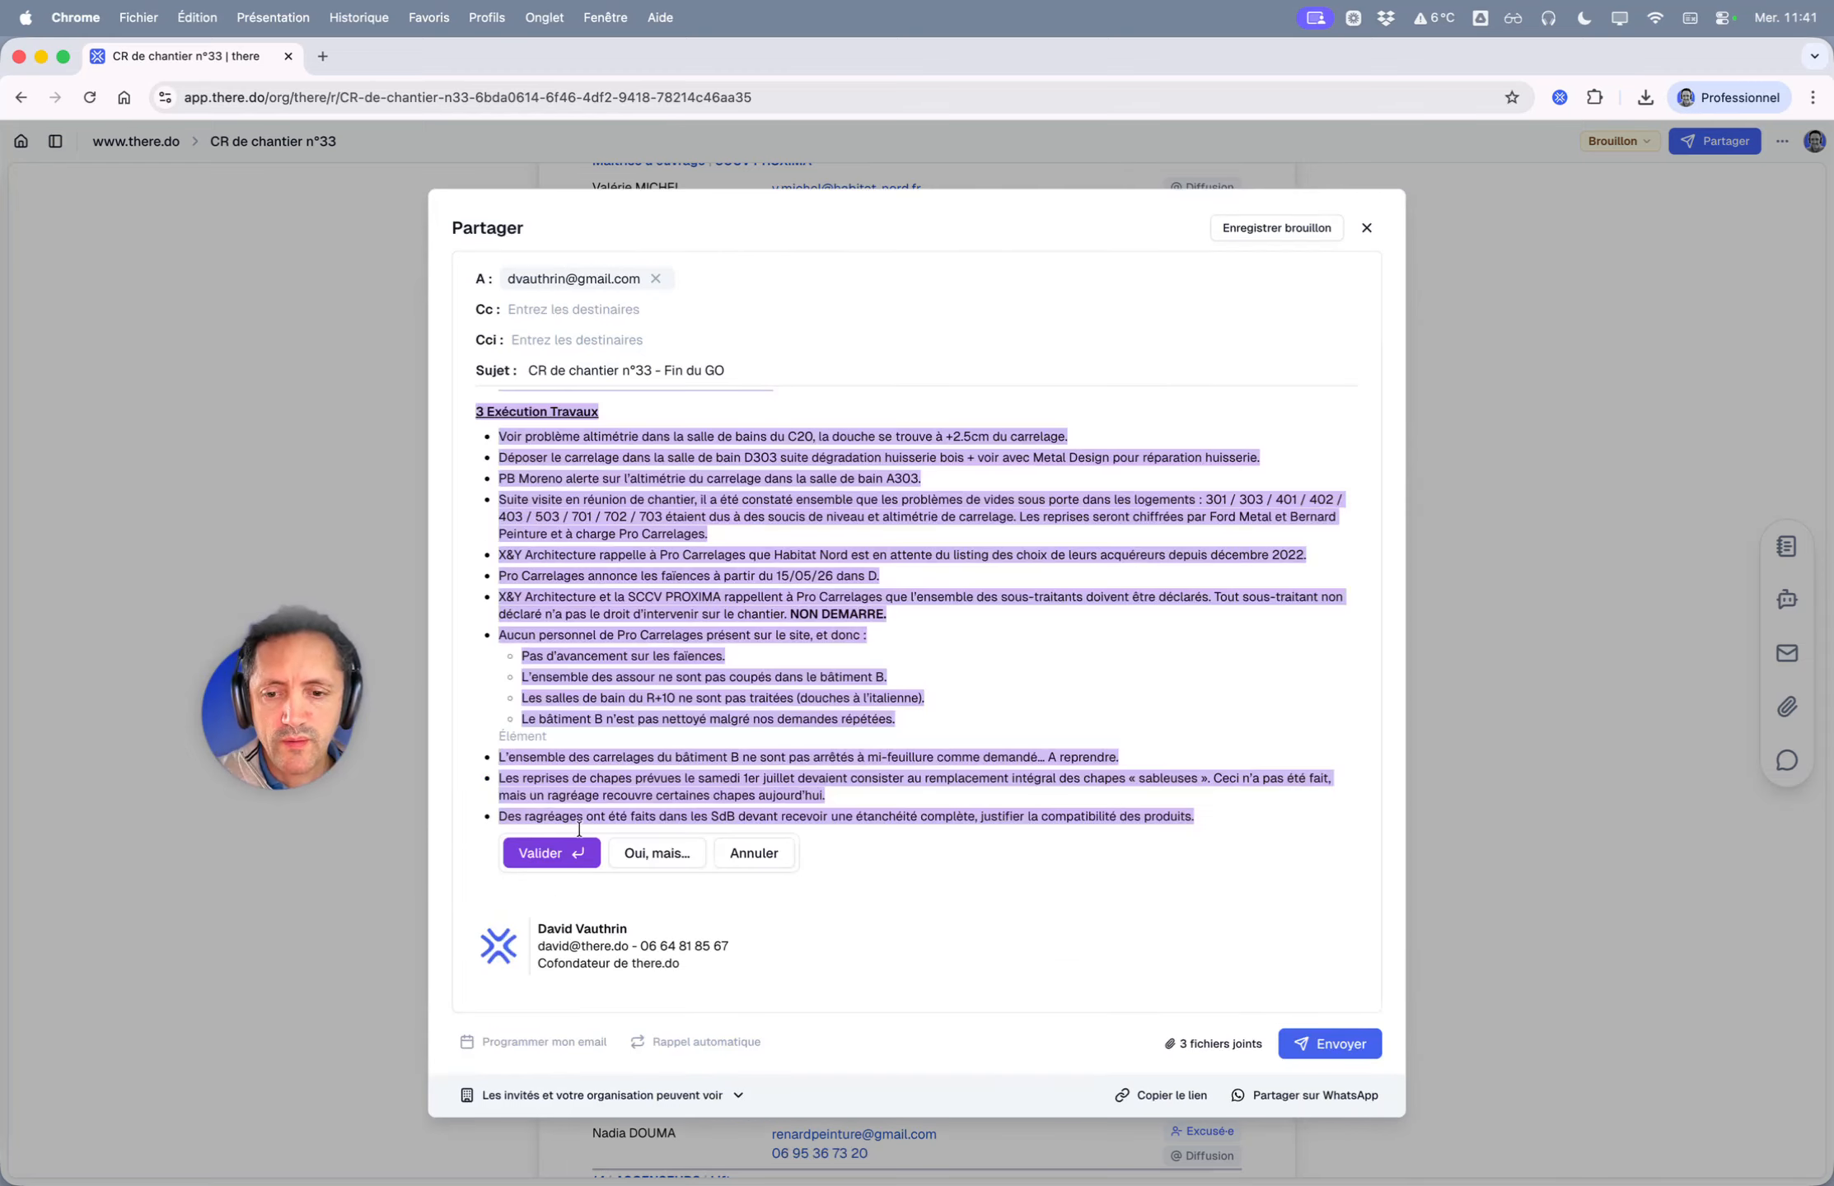
click(549, 854)
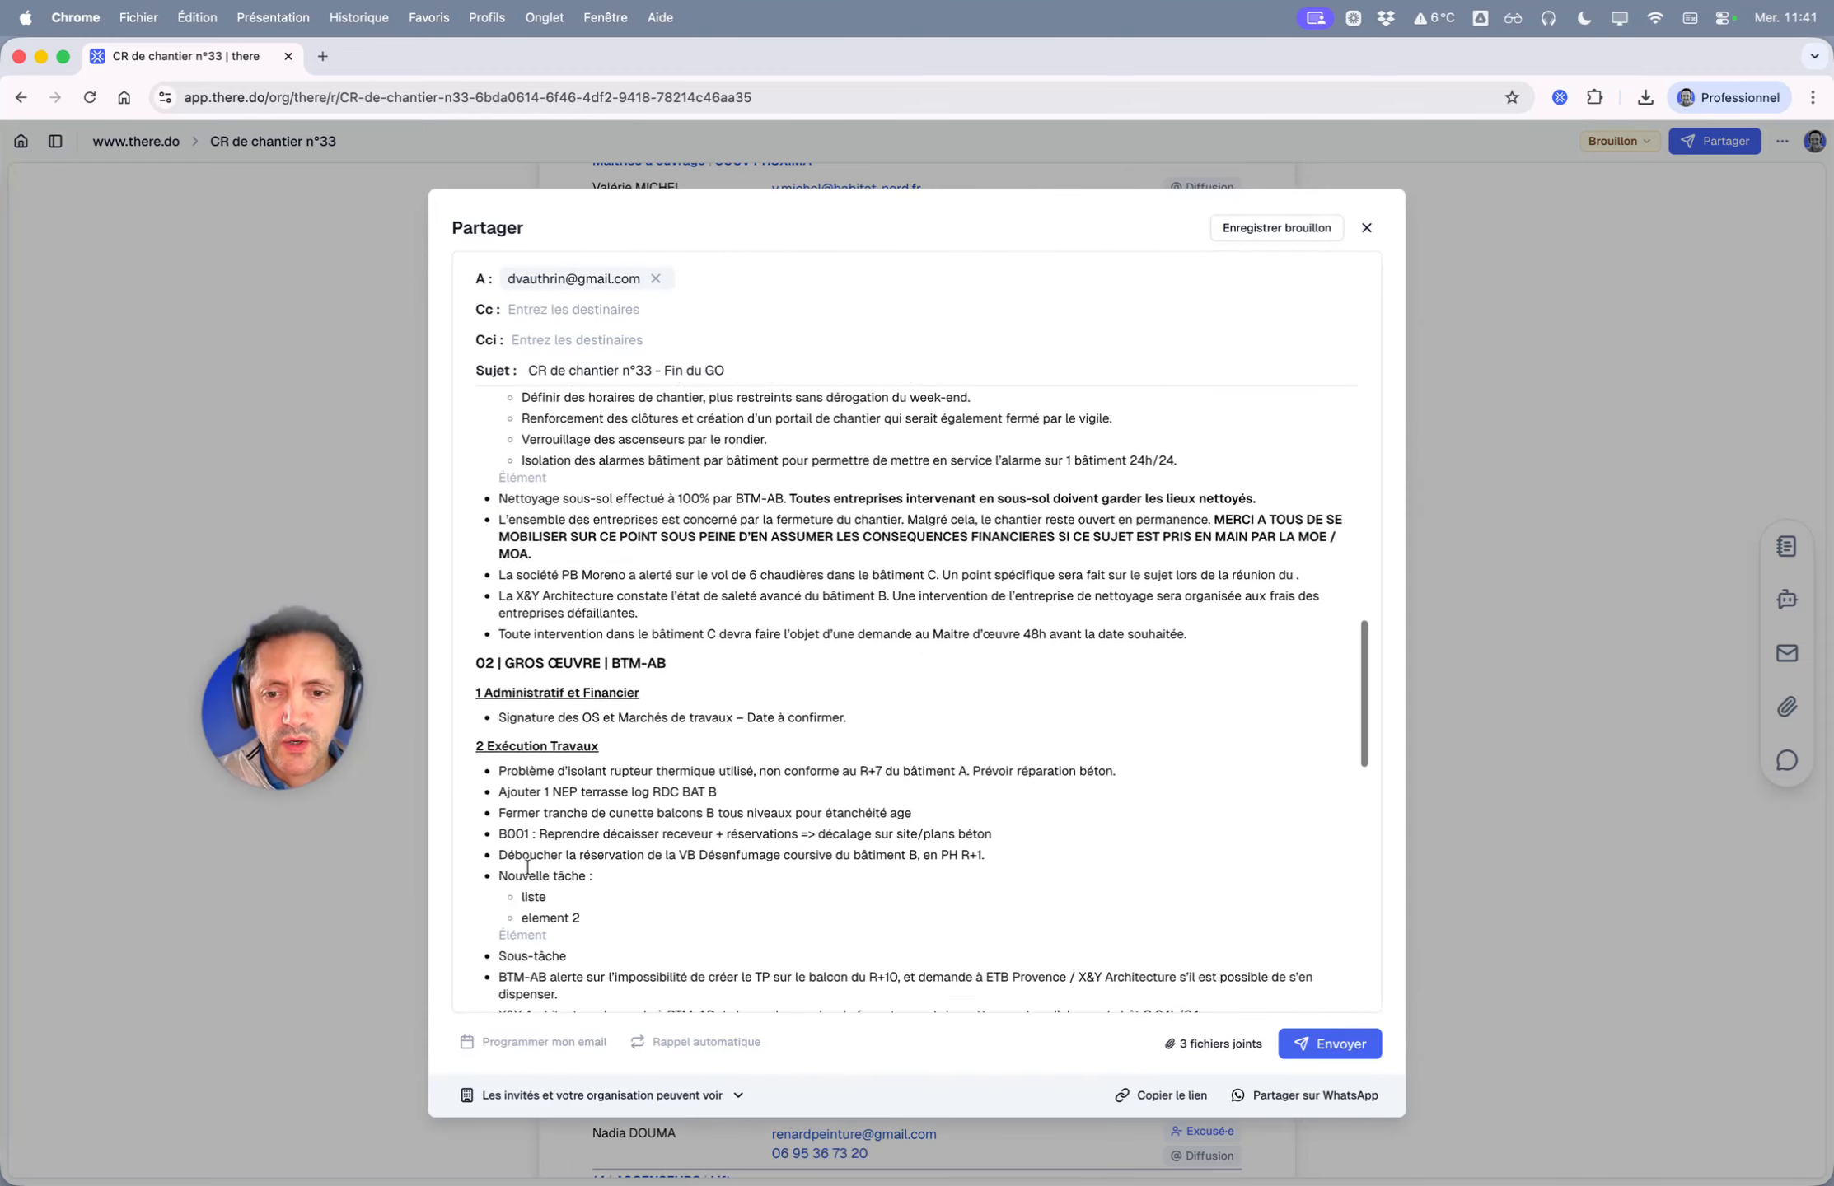
- Inspect the signature block below the rewritten email body
click(527, 865)
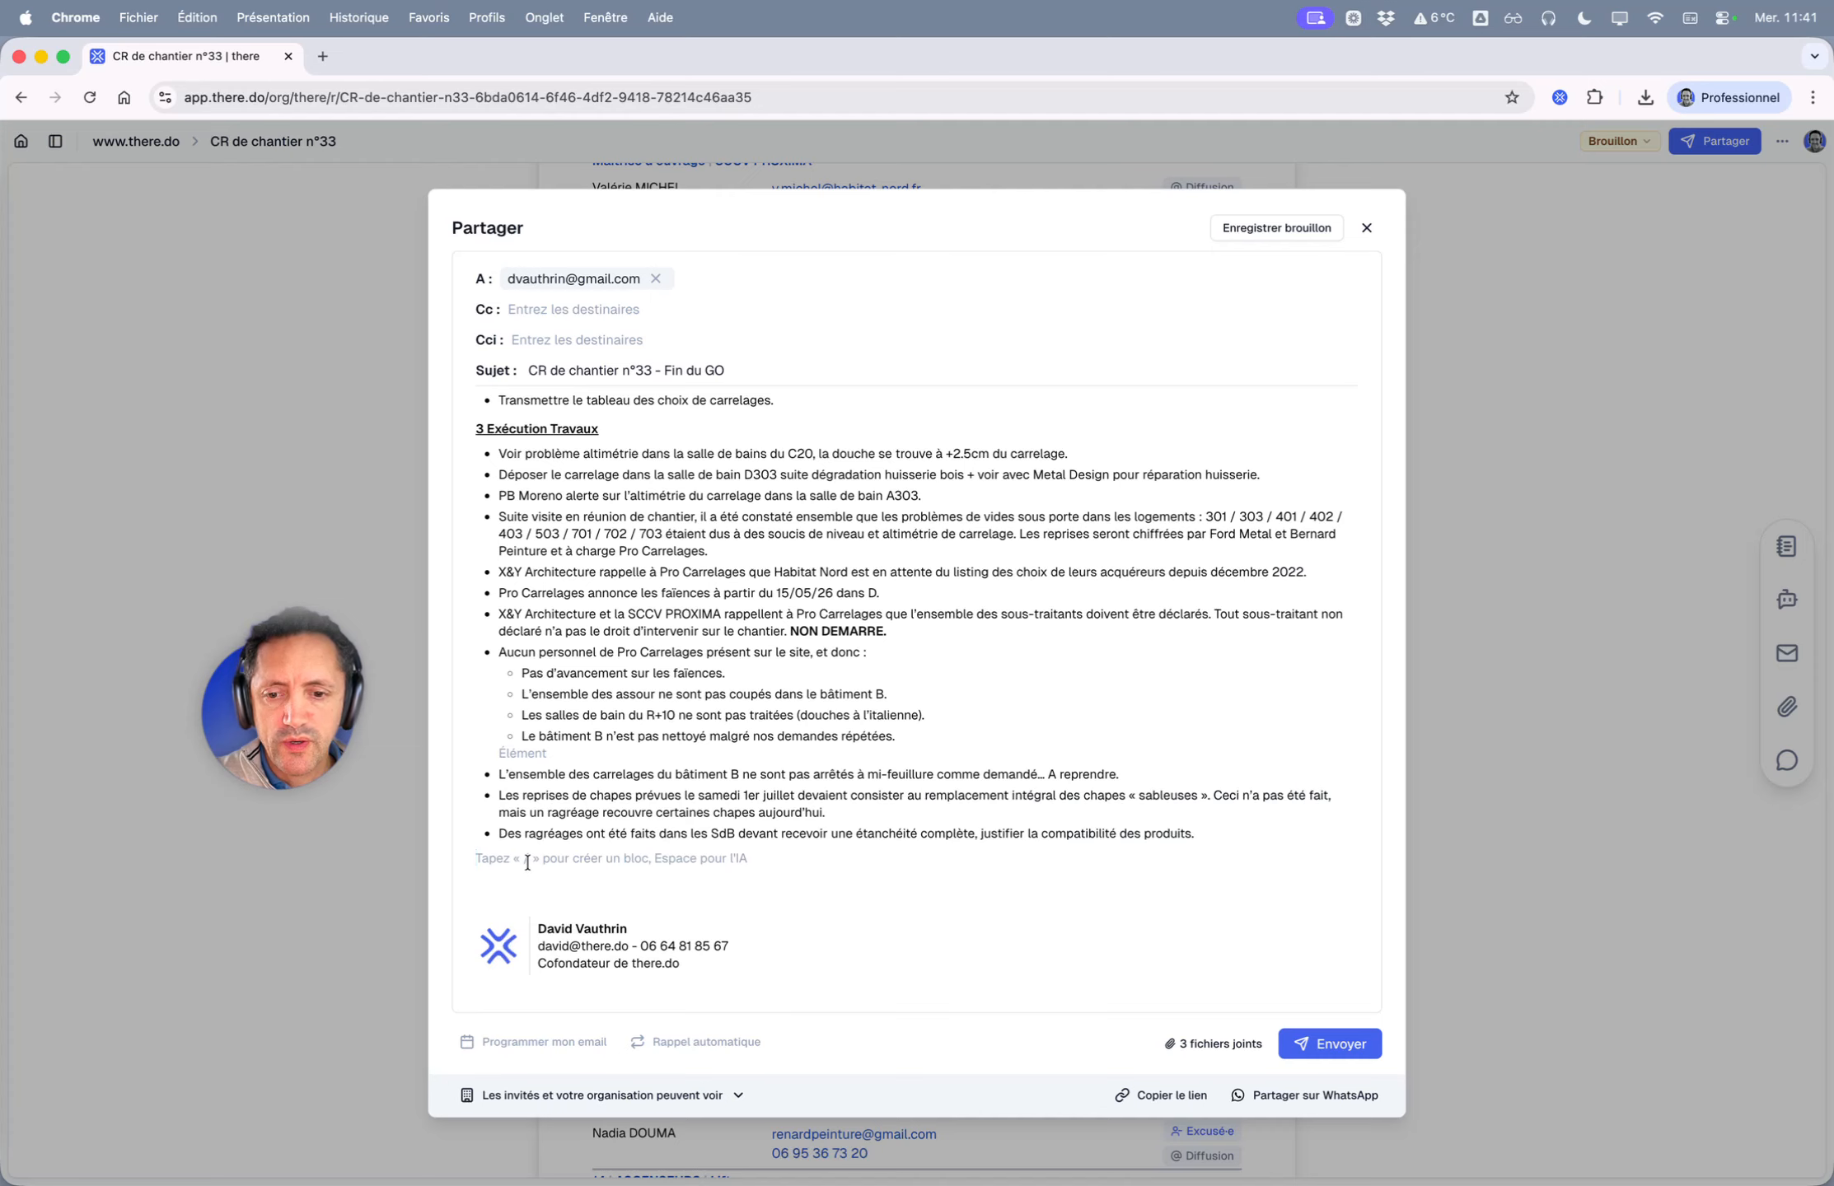
click(638, 942)
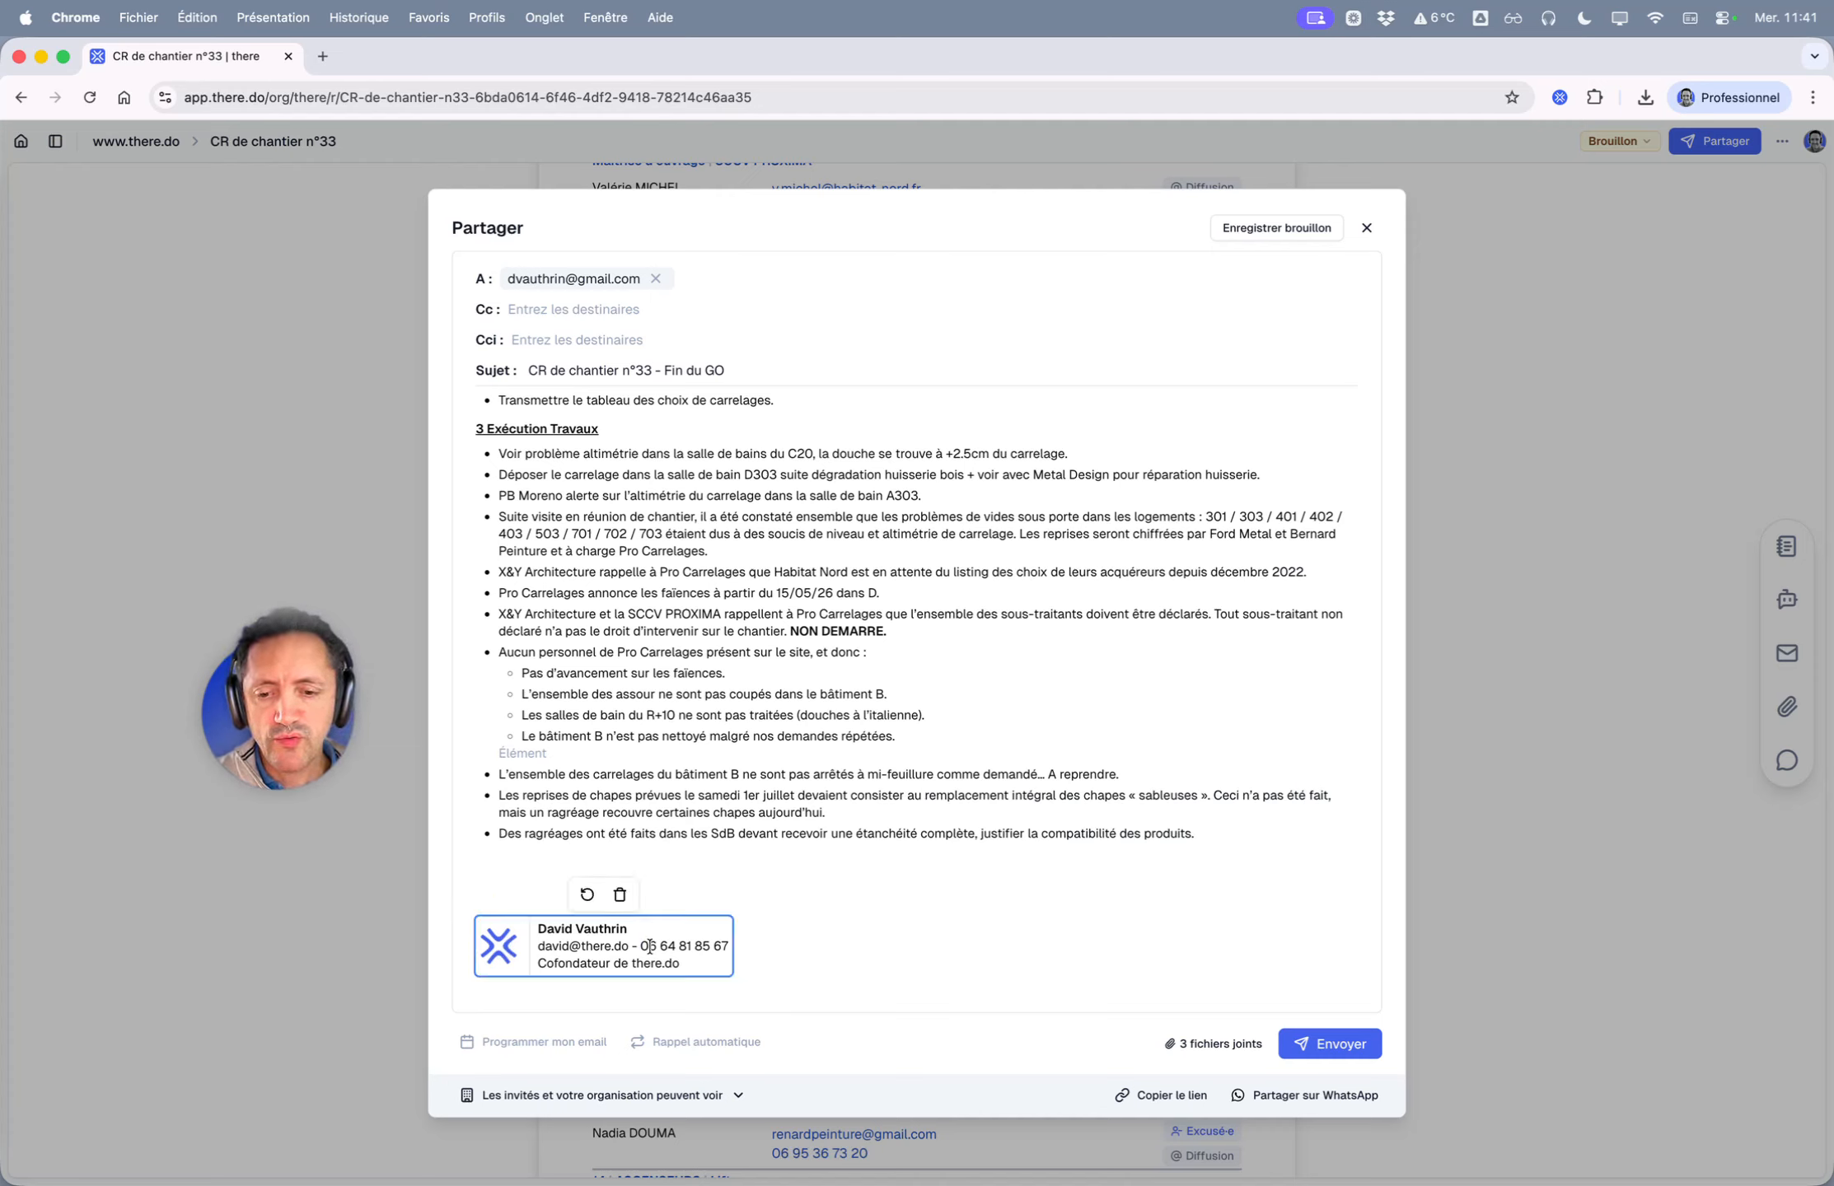
drag(541, 930, 681, 974)
click(695, 964)
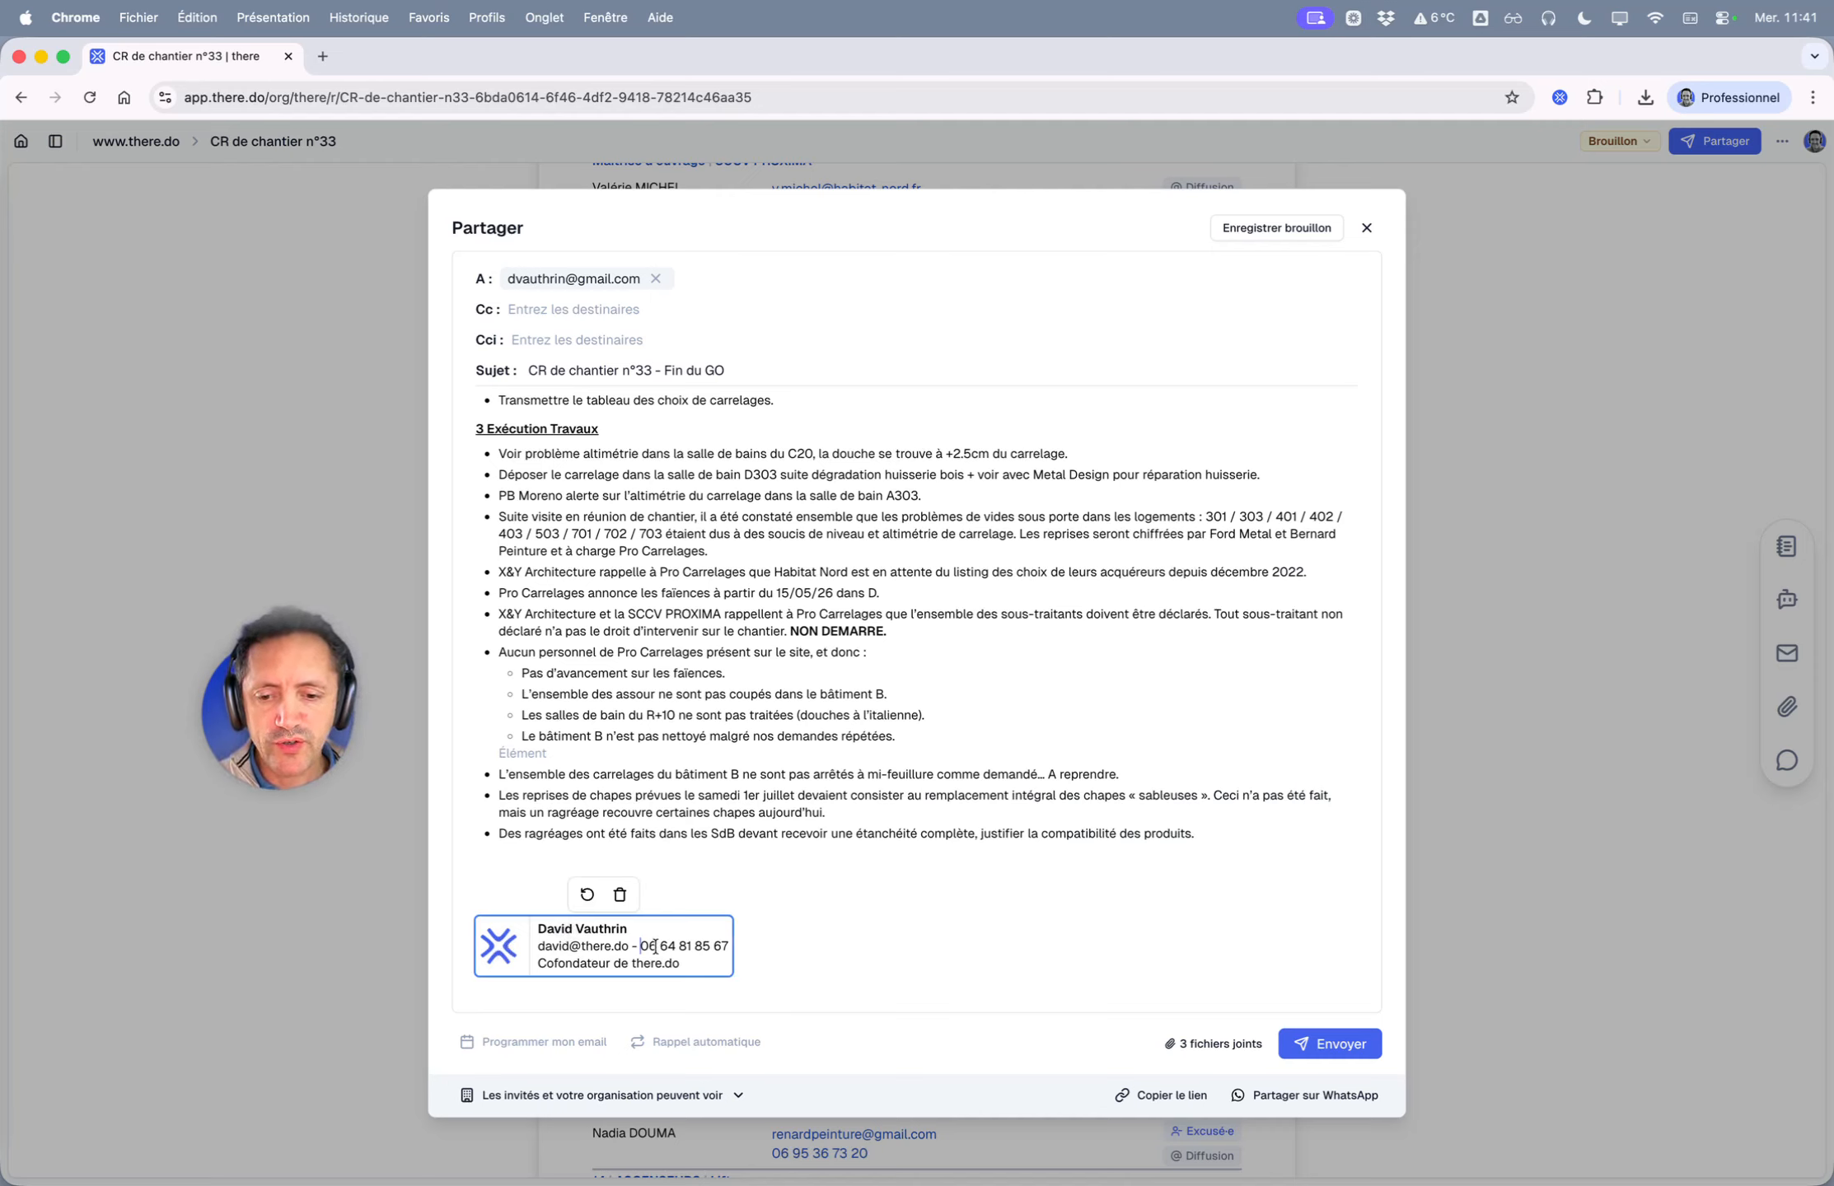
- Colour the phone number in the signature grey
drag(640, 947, 730, 947)
click(882, 916)
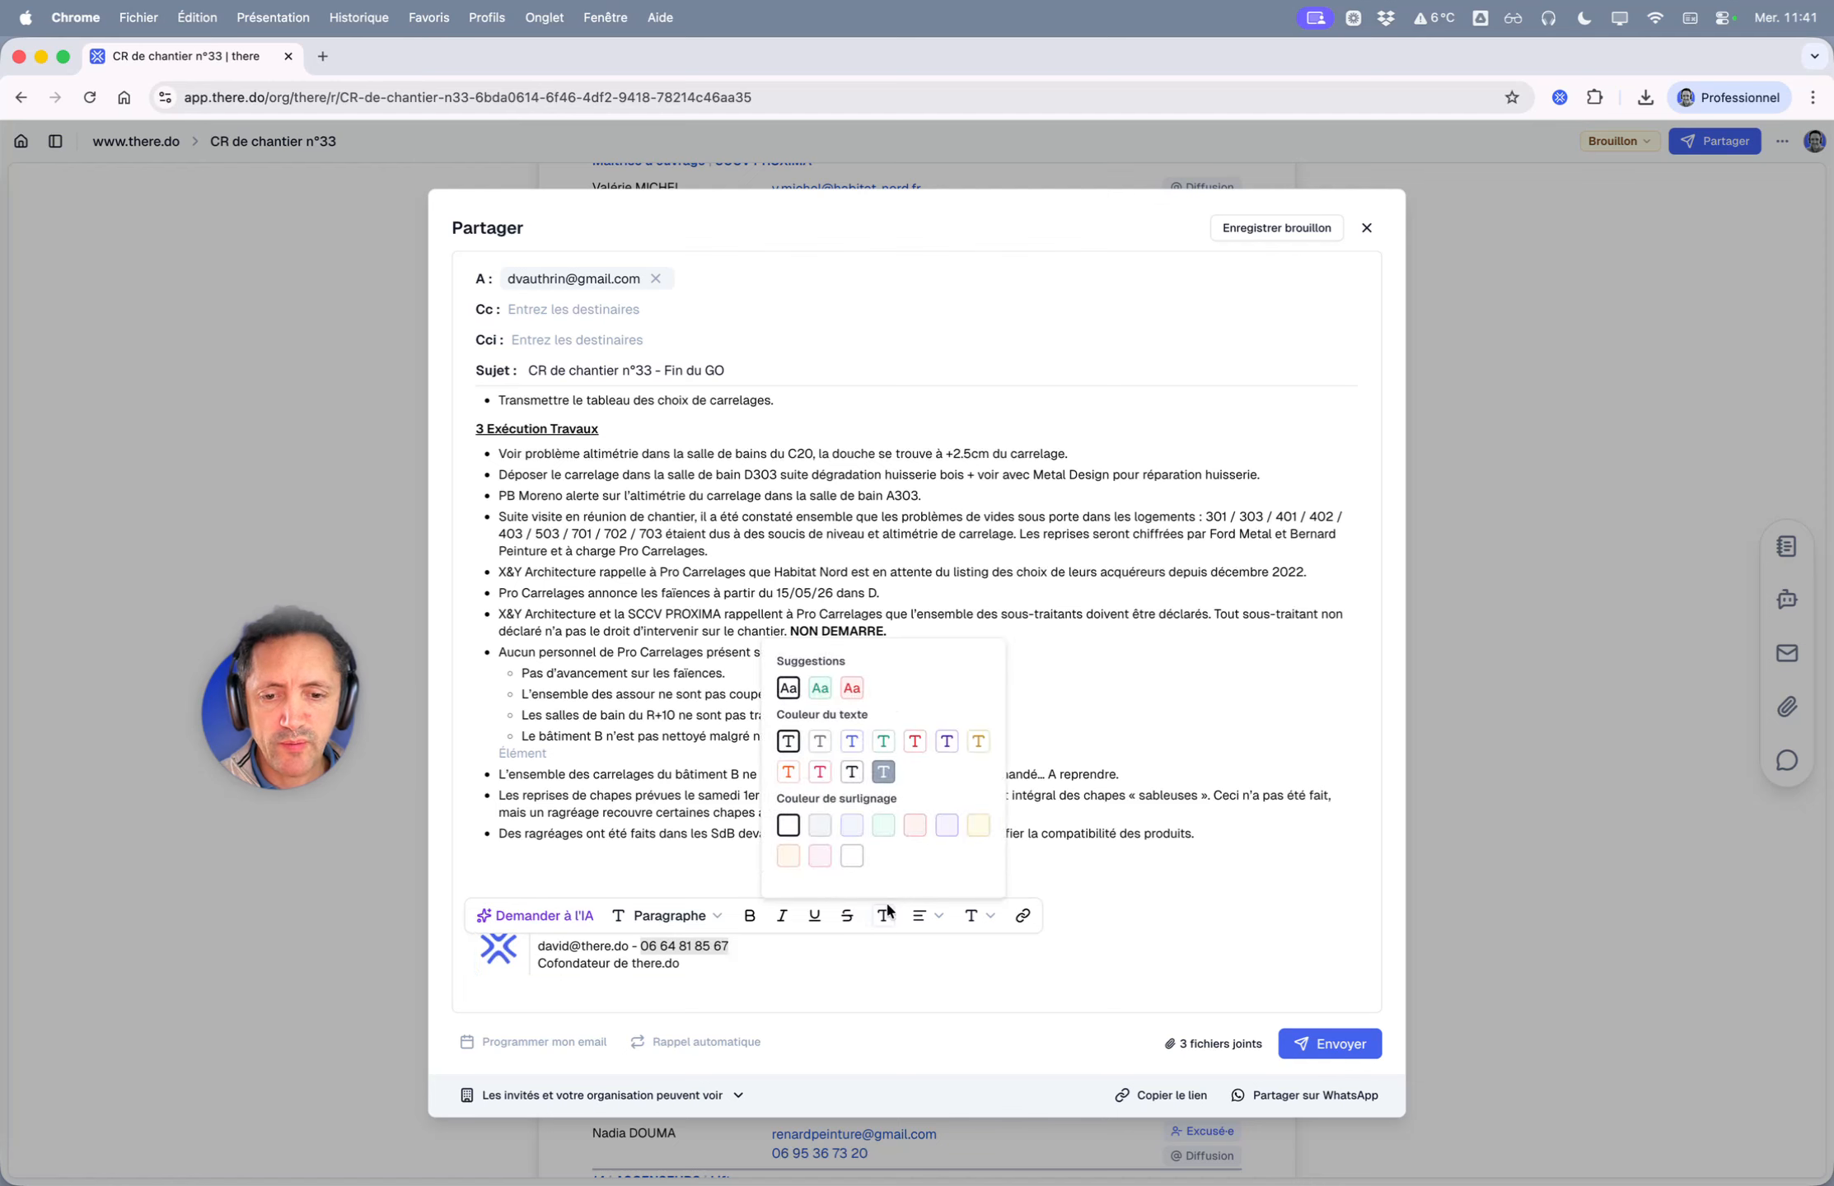
click(820, 743)
click(587, 982)
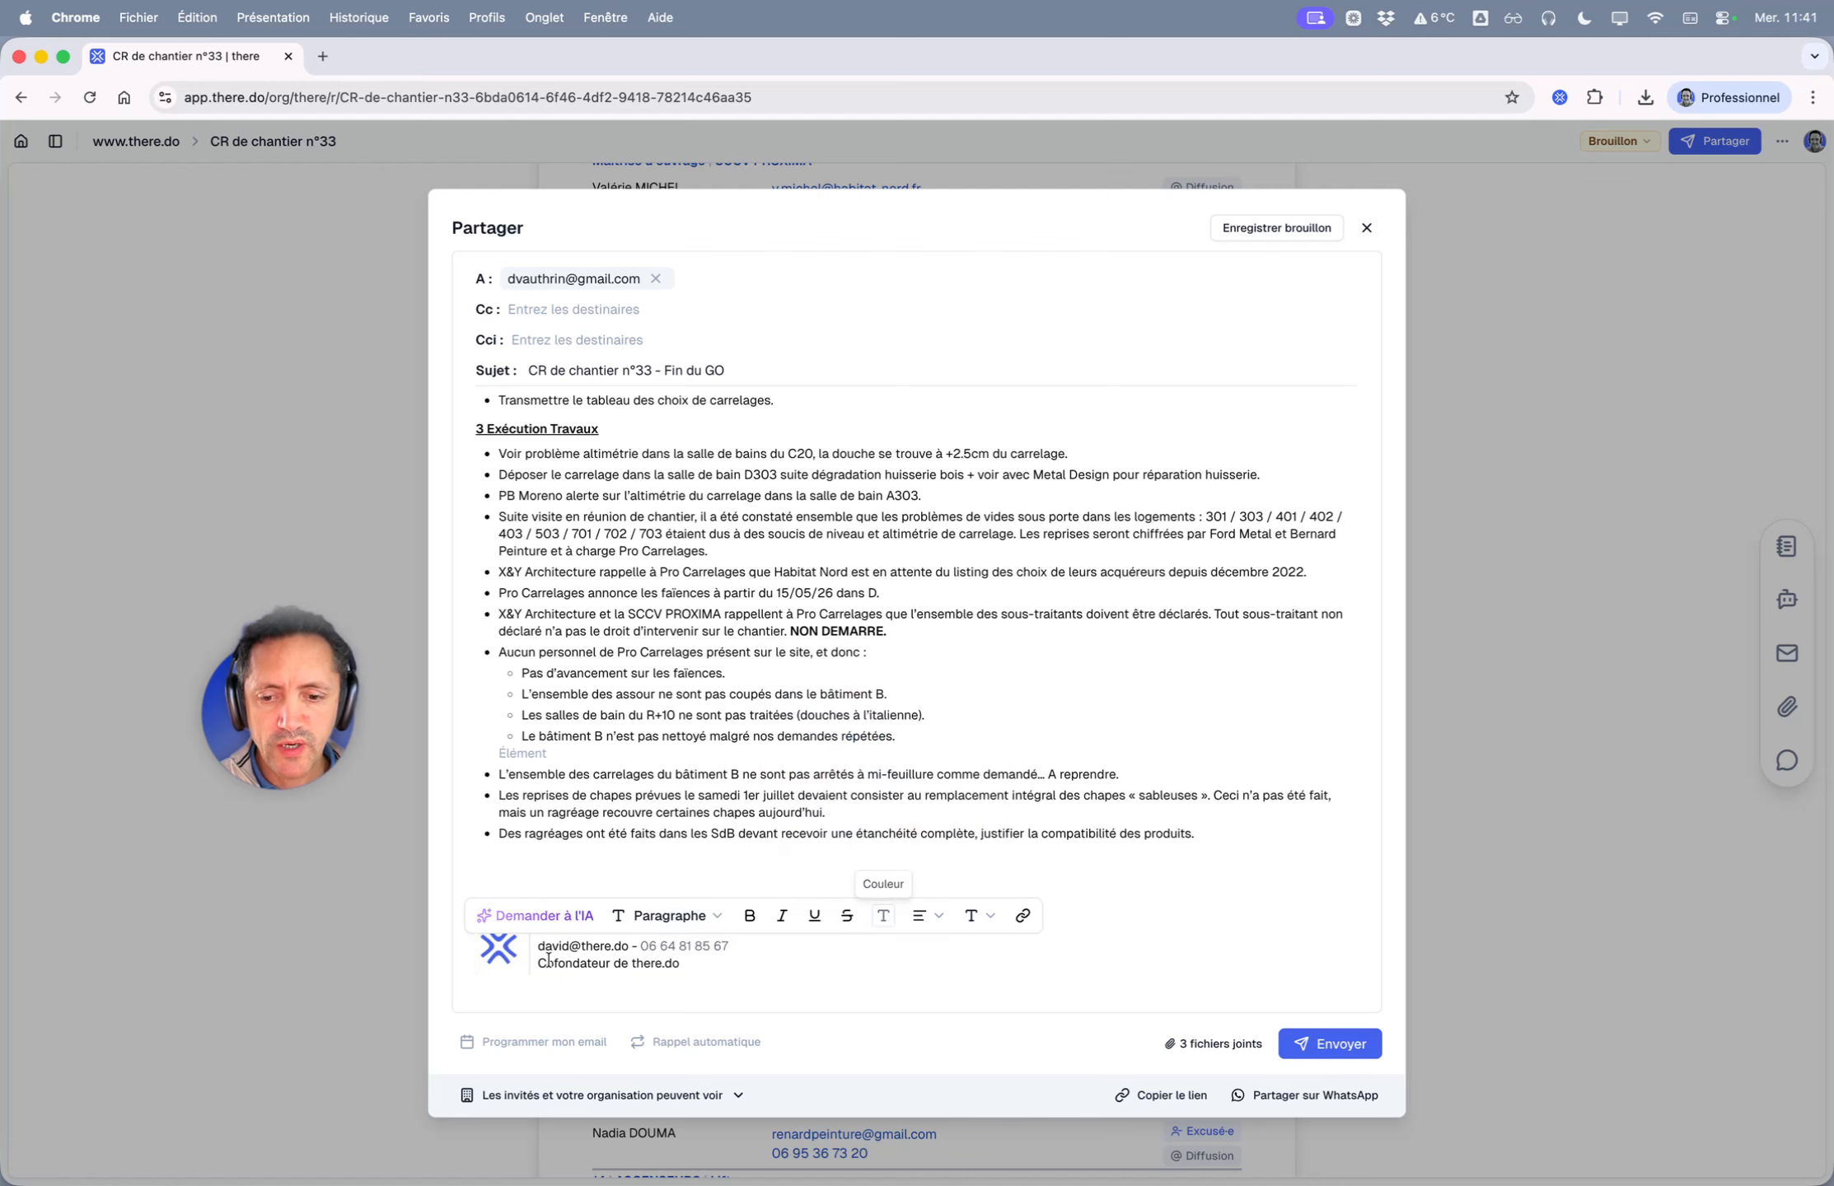
click(637, 965)
click(622, 965)
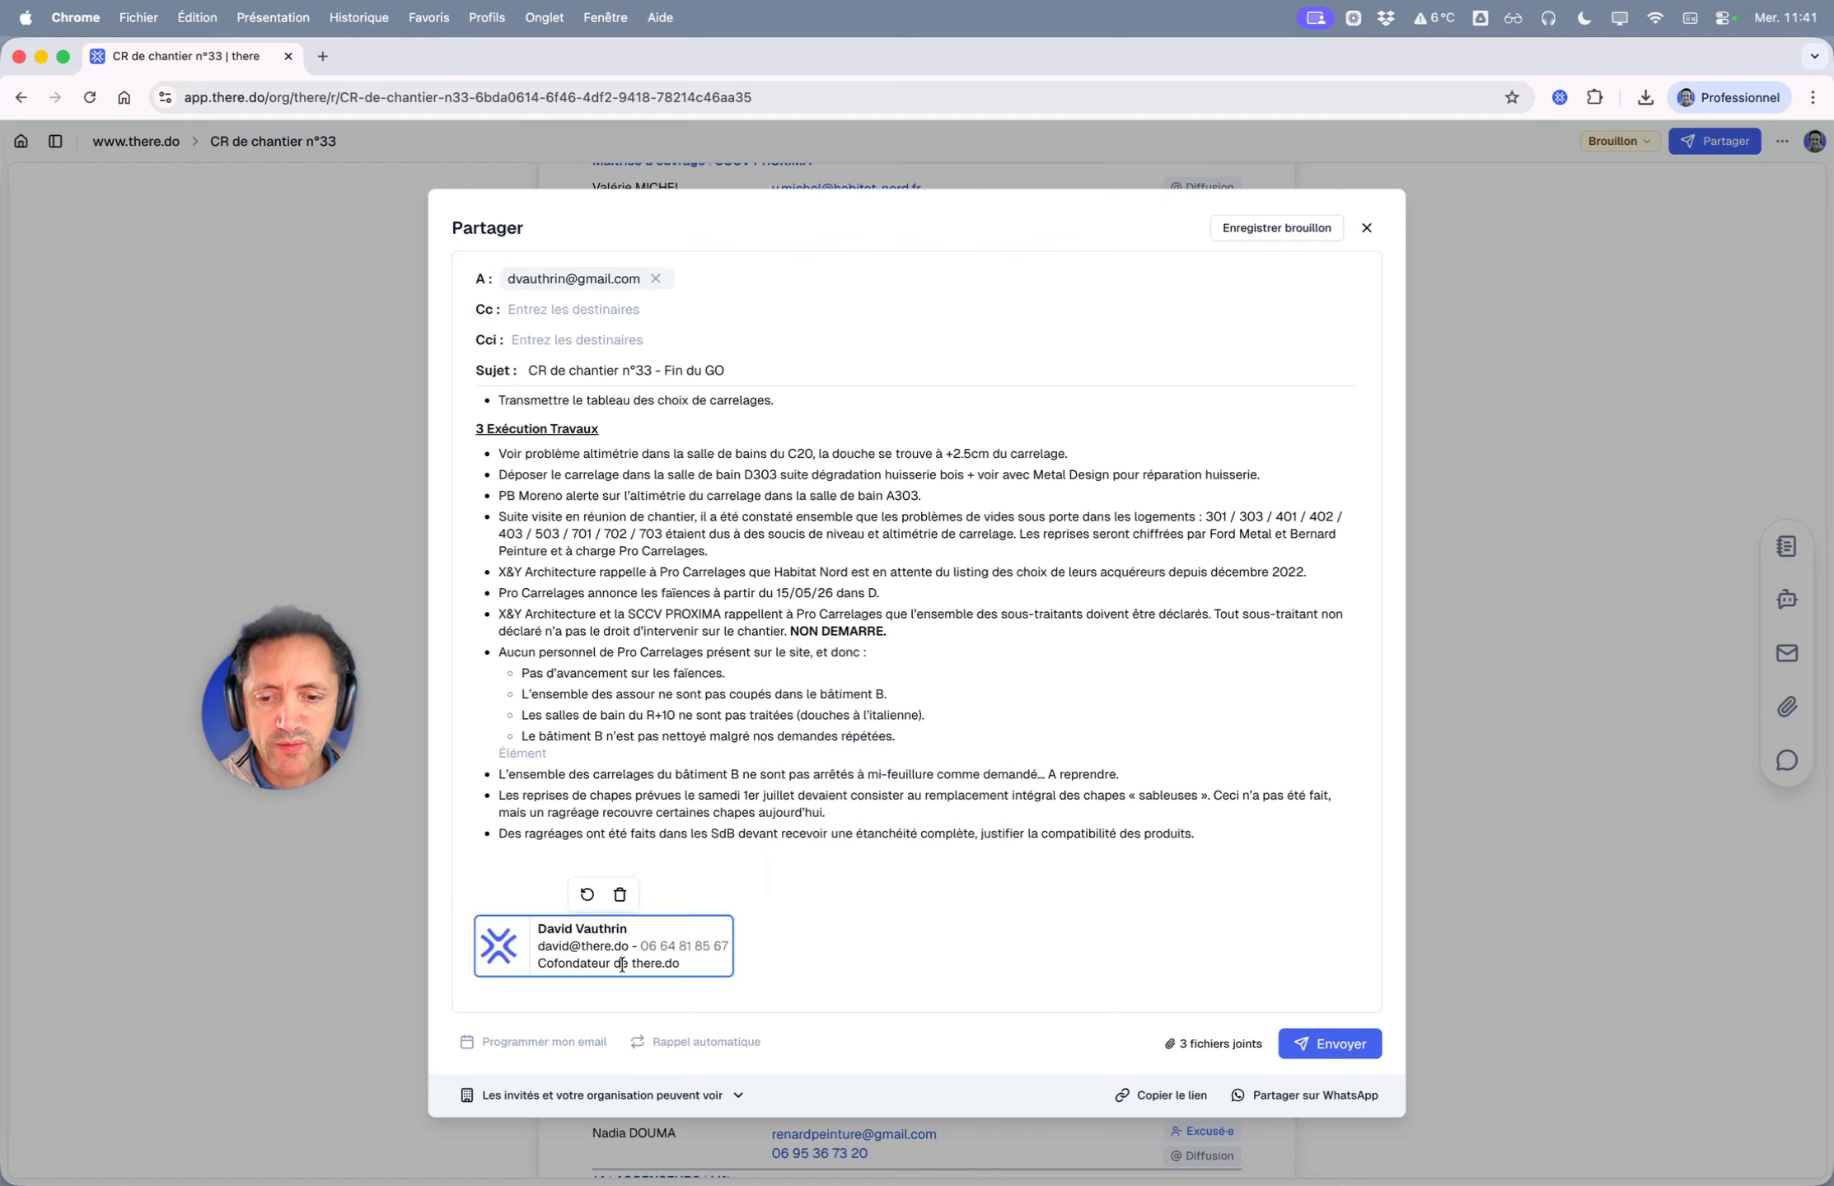
- Colour the there.do text in the signature blue and bring up Programmer mon email
drag(680, 964, 632, 964)
click(886, 946)
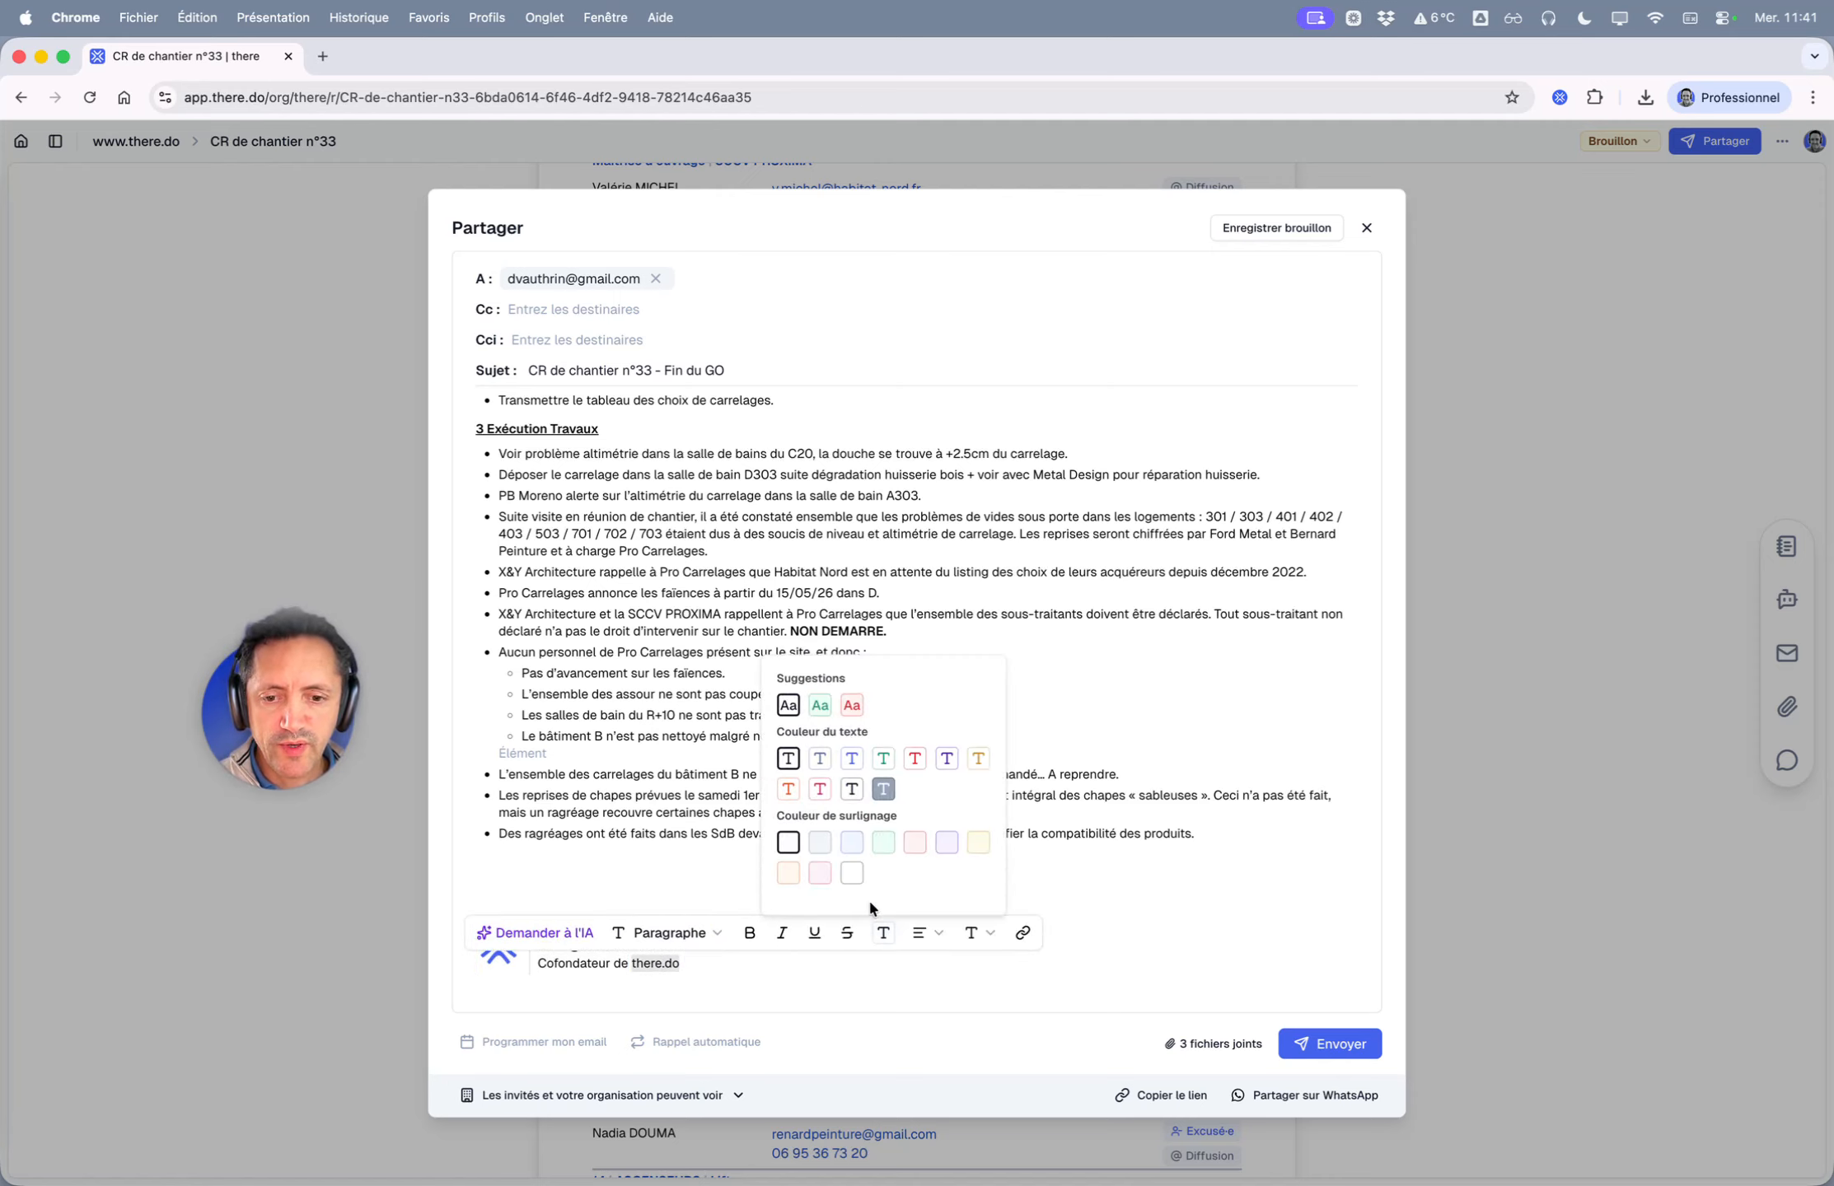
click(853, 759)
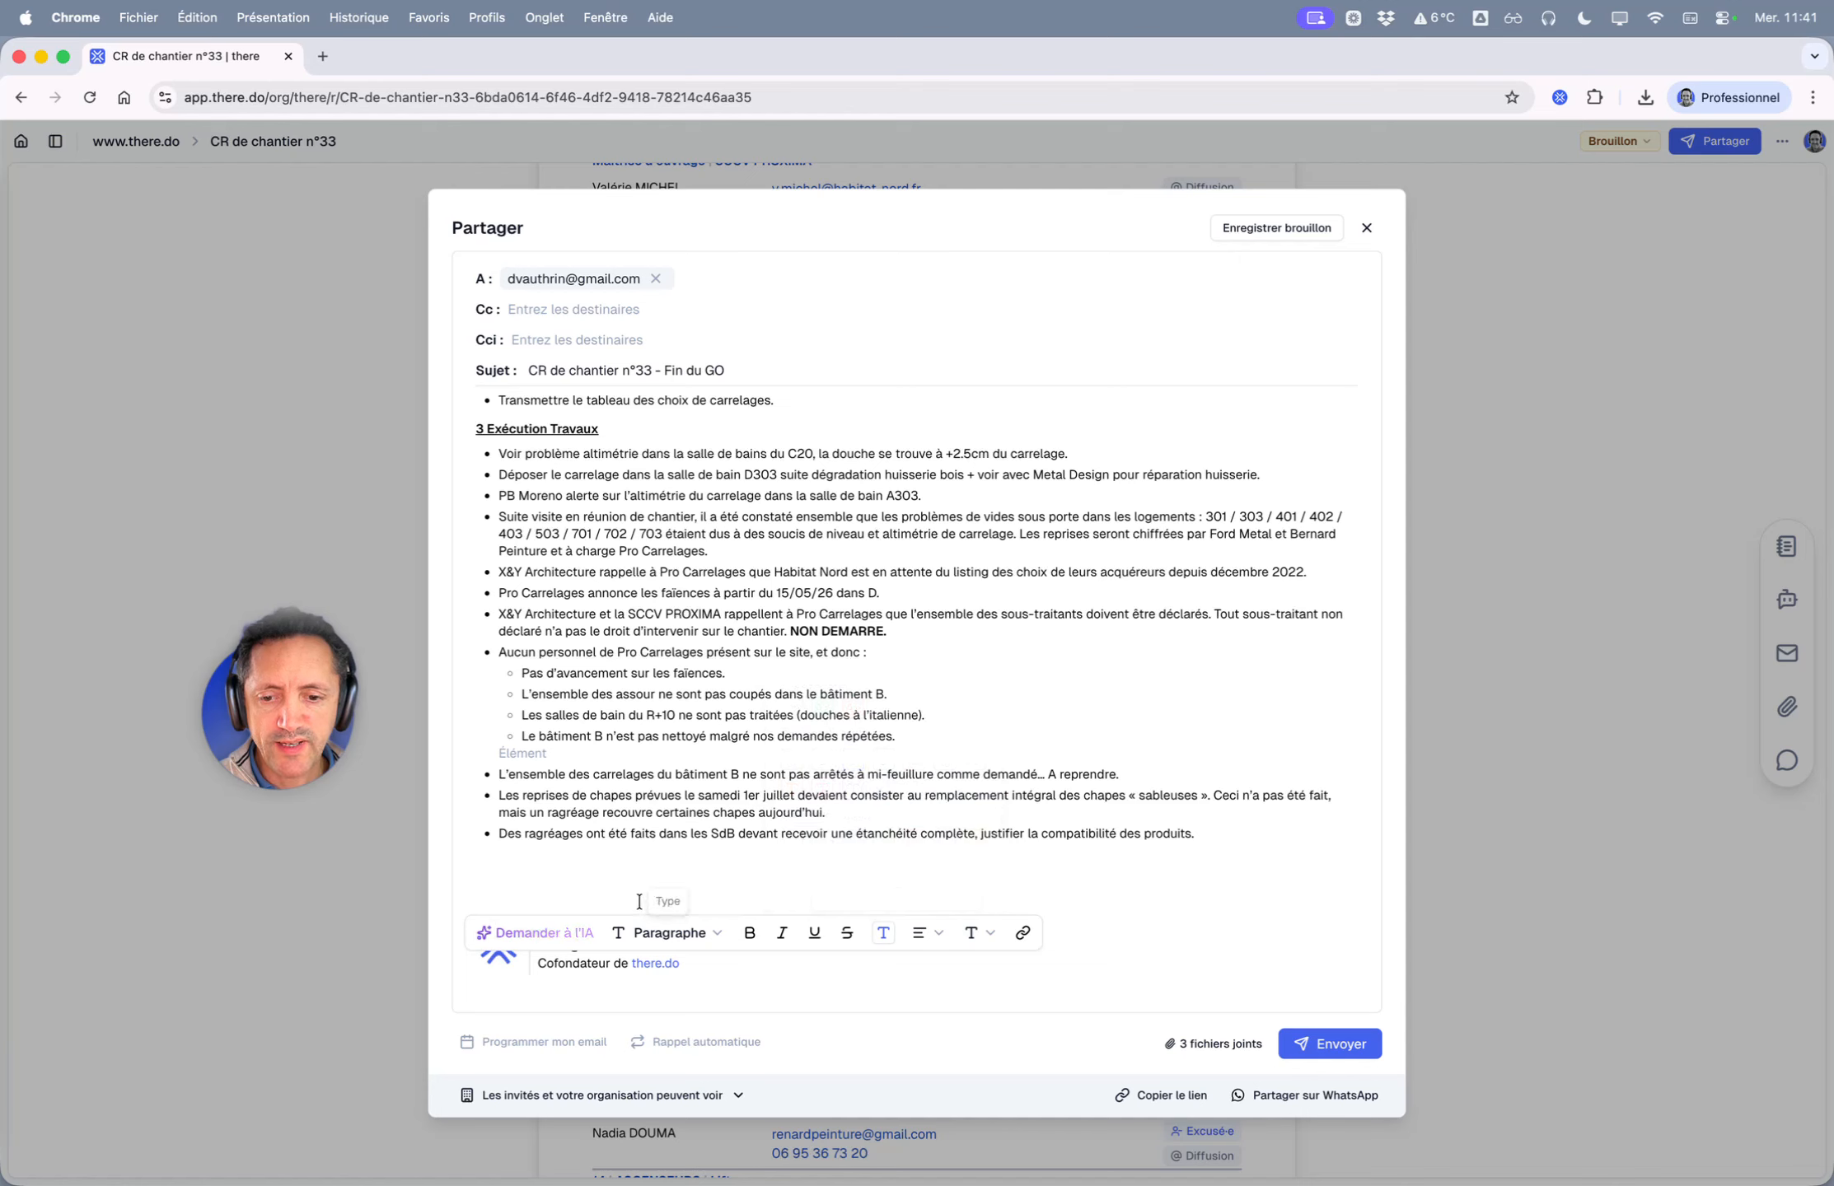
click(514, 836)
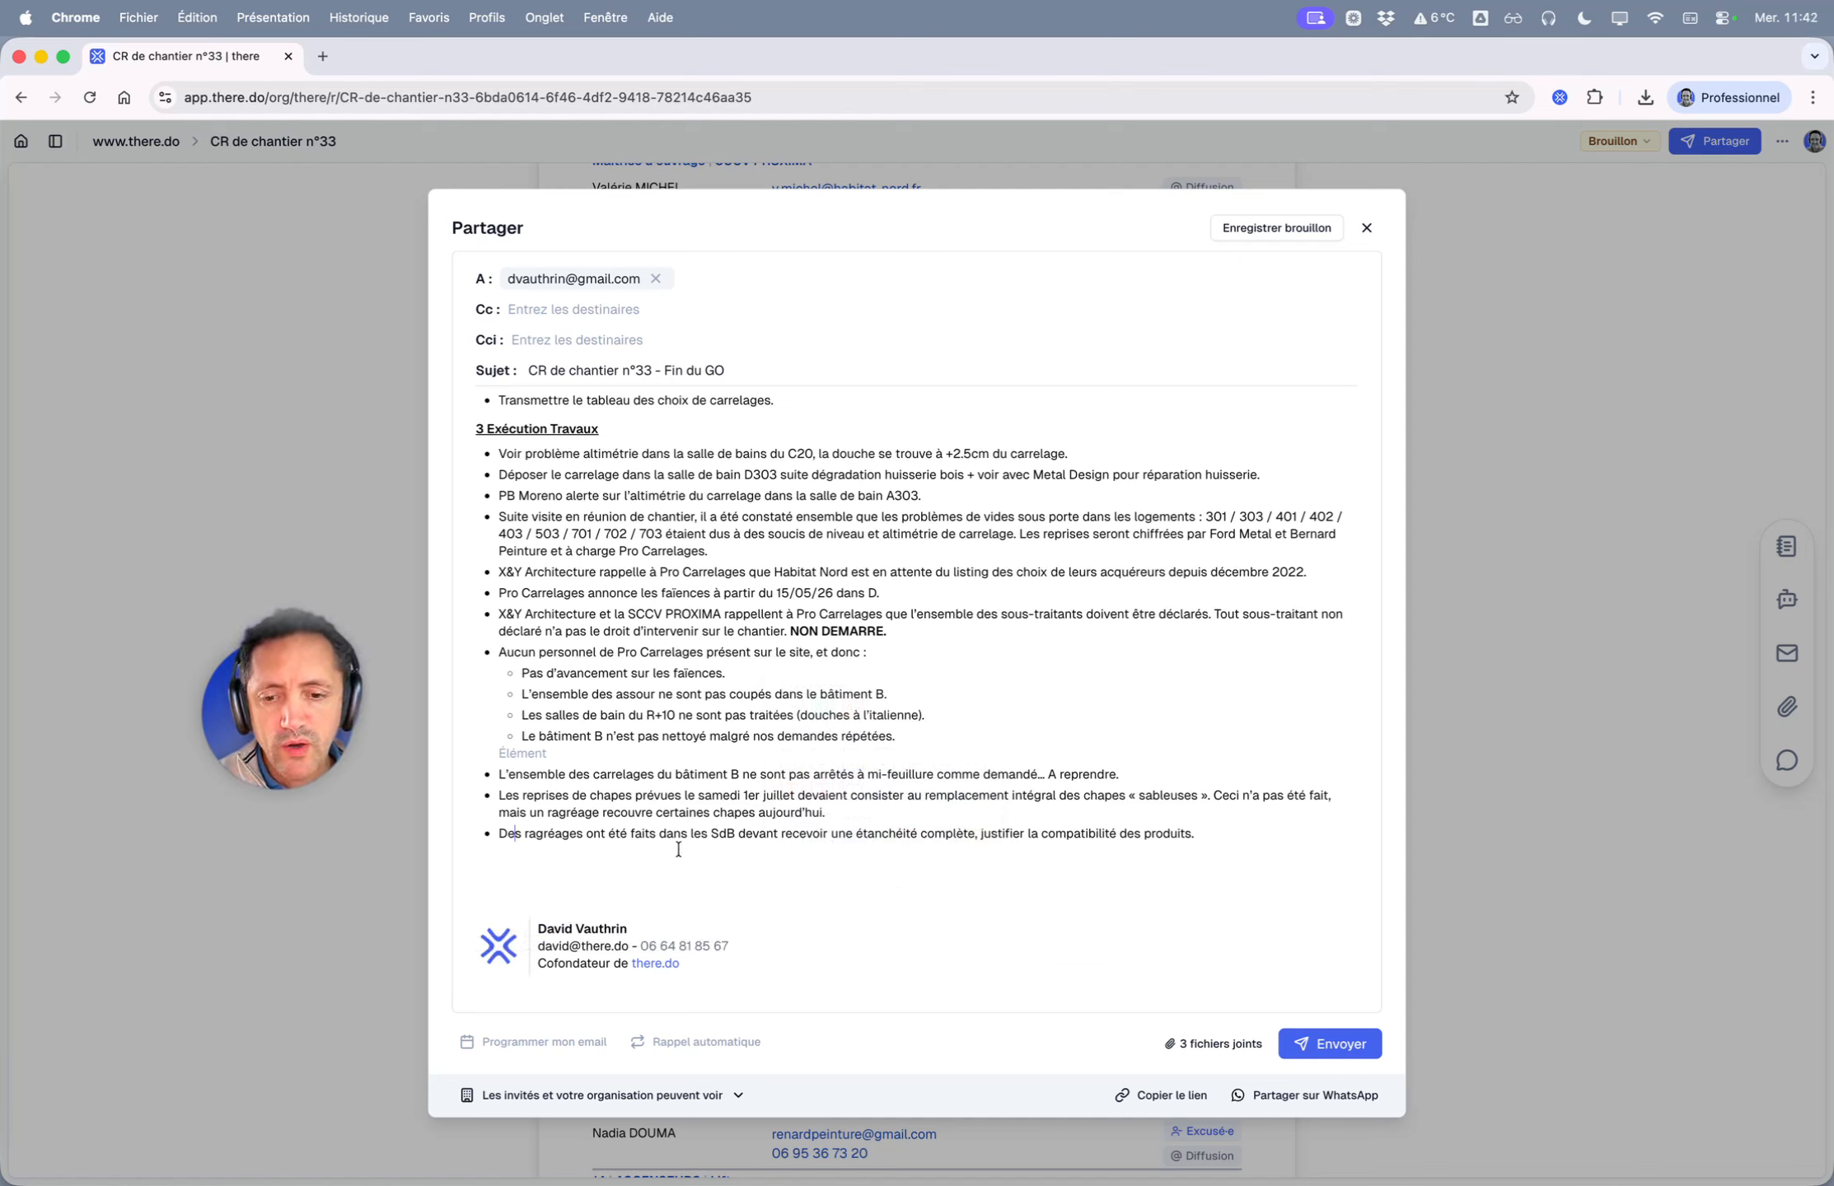
click(554, 1045)
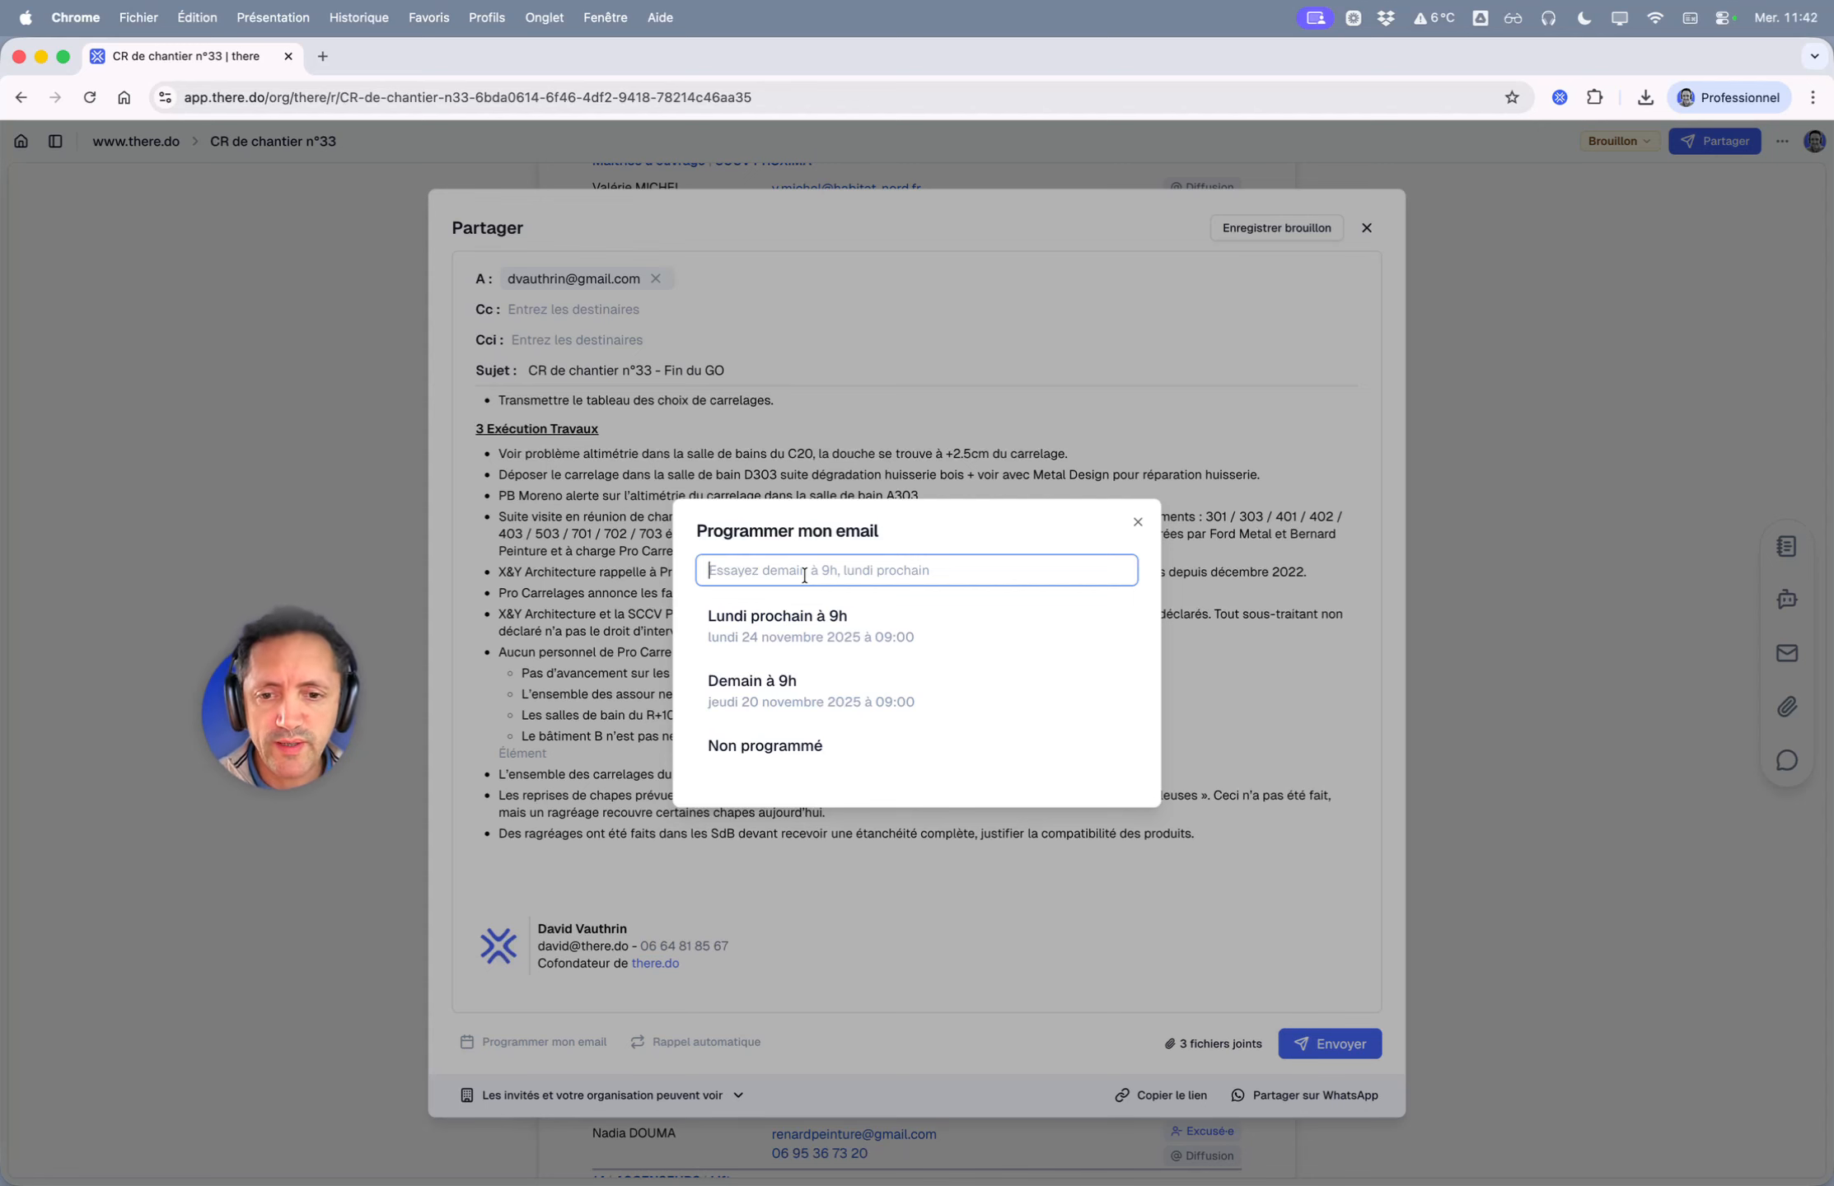
- Try scheduling for Demain à 9h and Demain 8h43, then switch the email to Non programmé
click(783, 690)
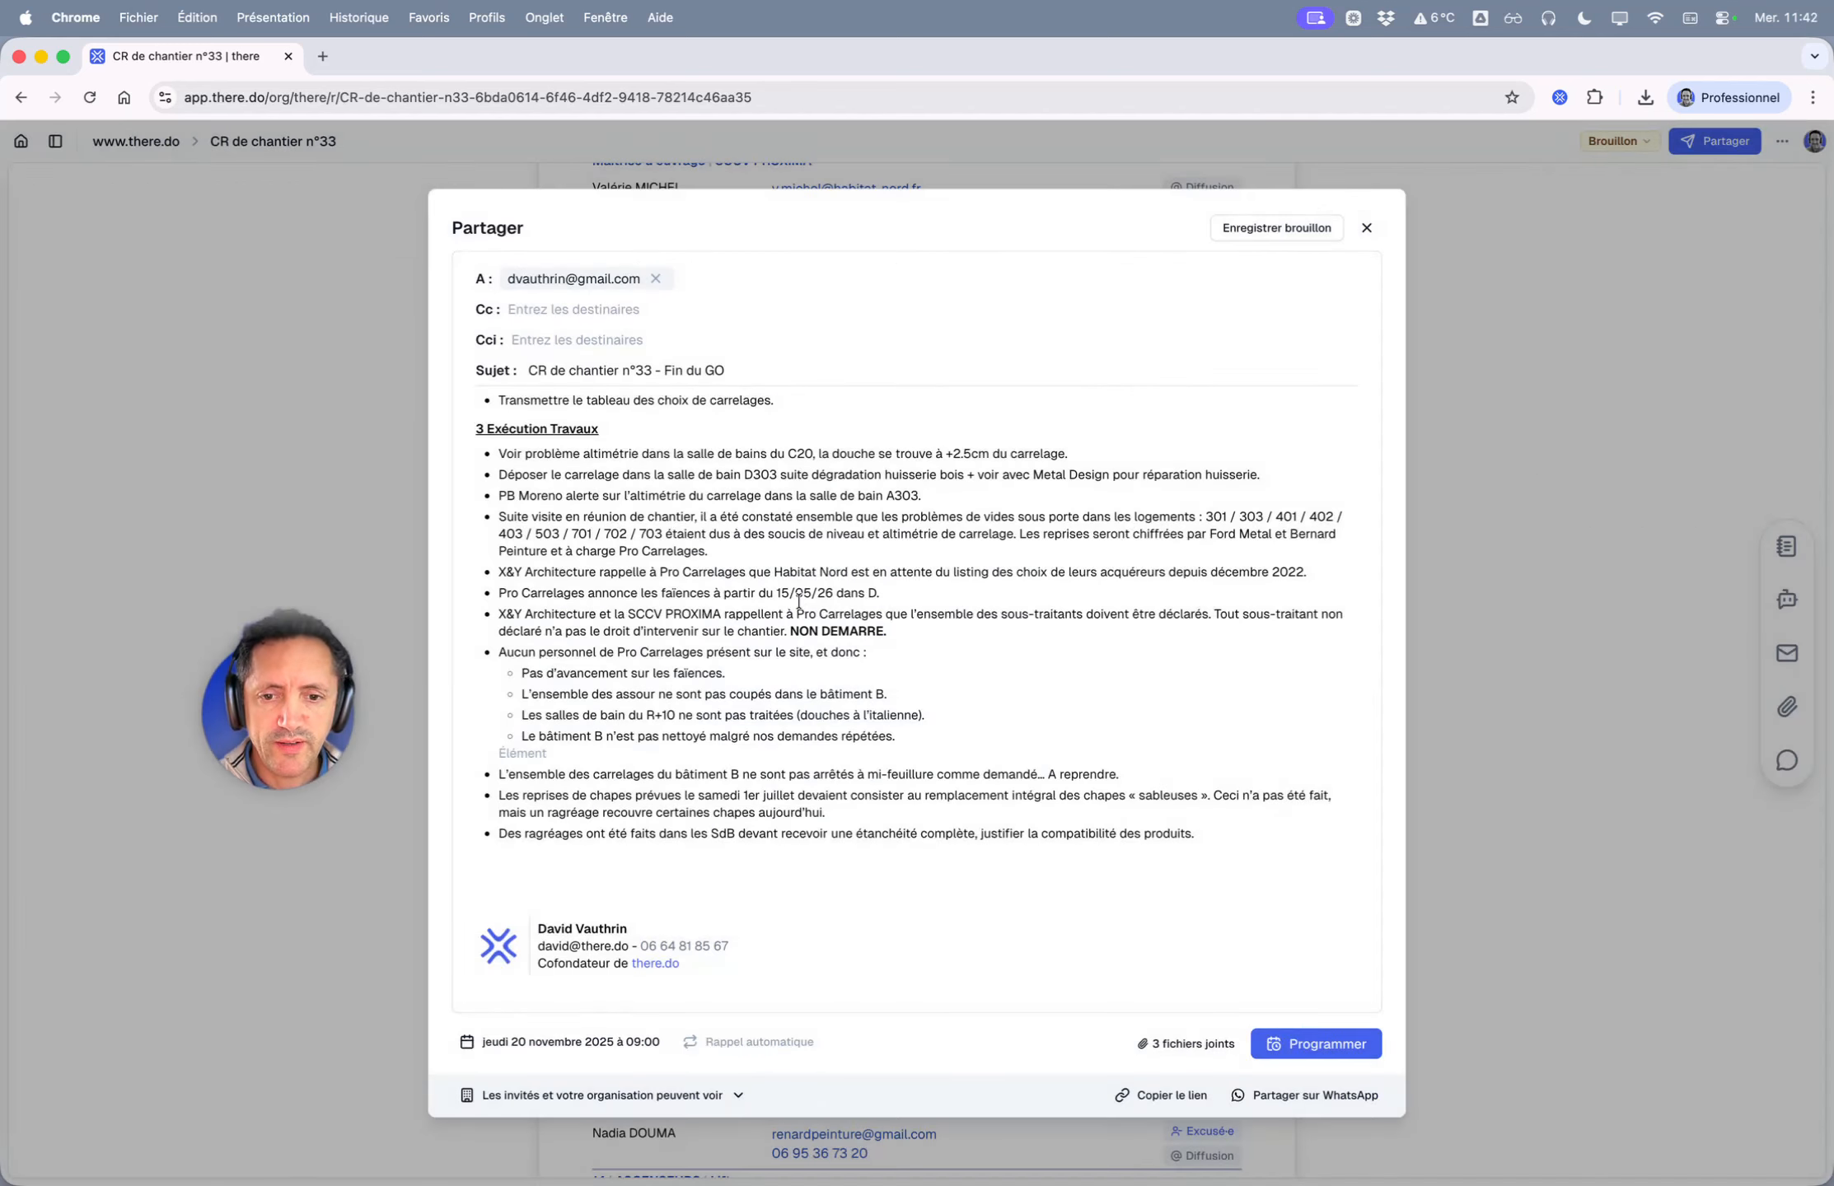
click(651, 1044)
text(De)
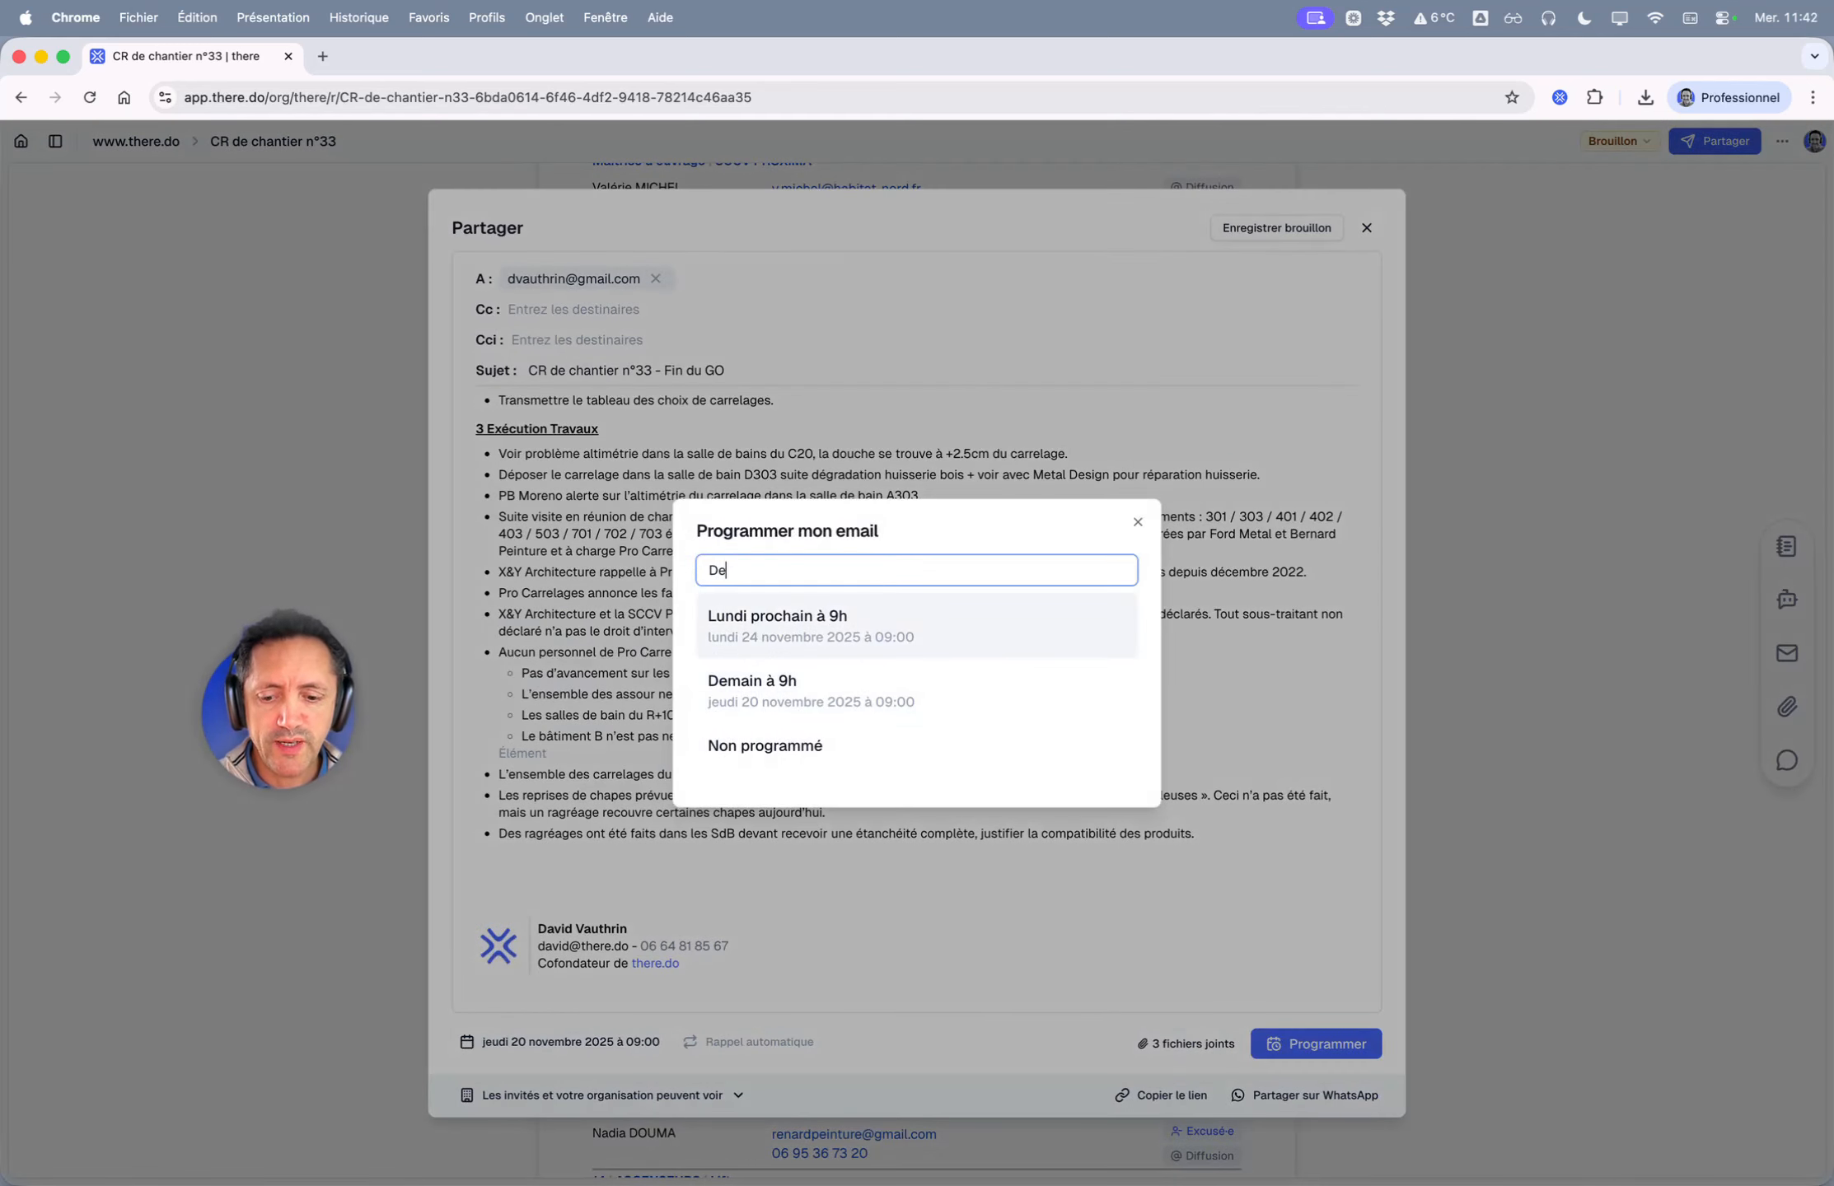
text(main 8h43)
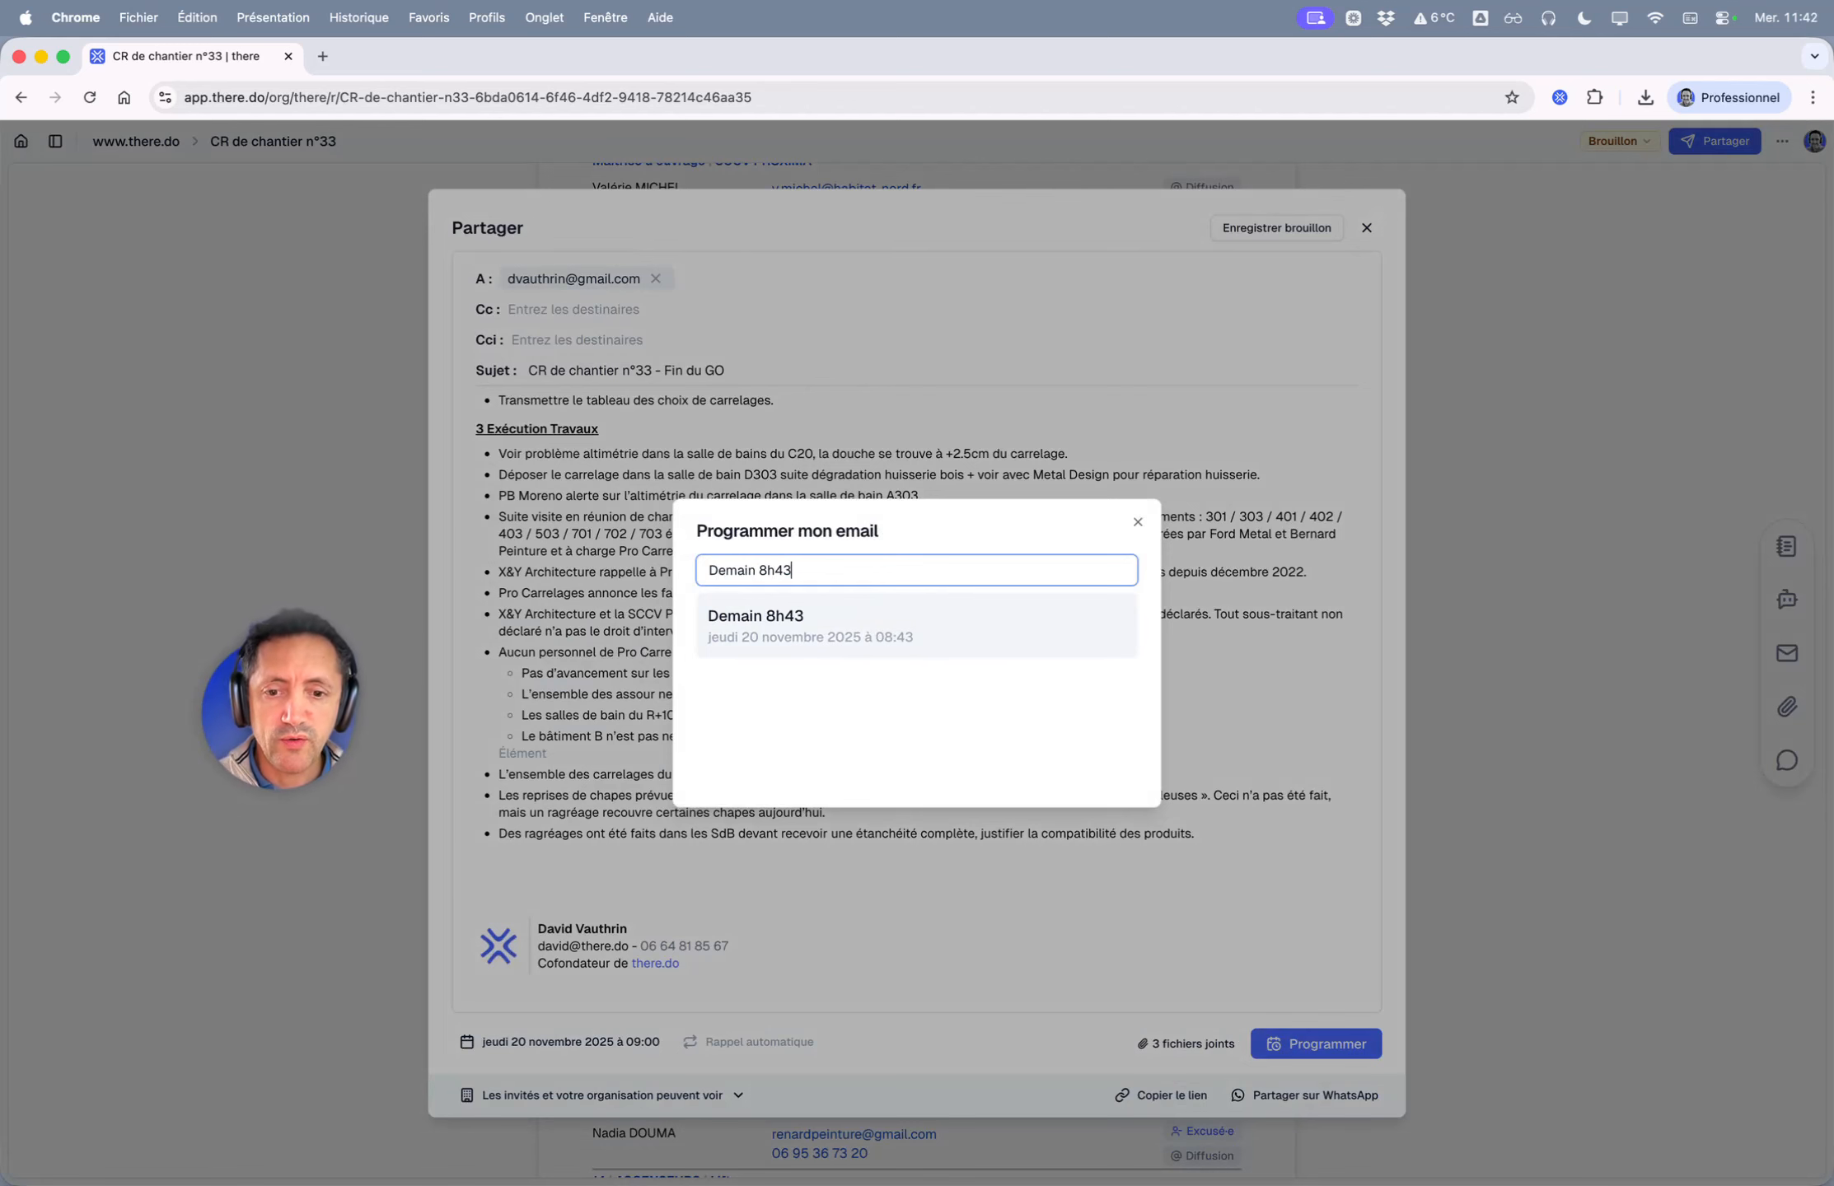
click(828, 634)
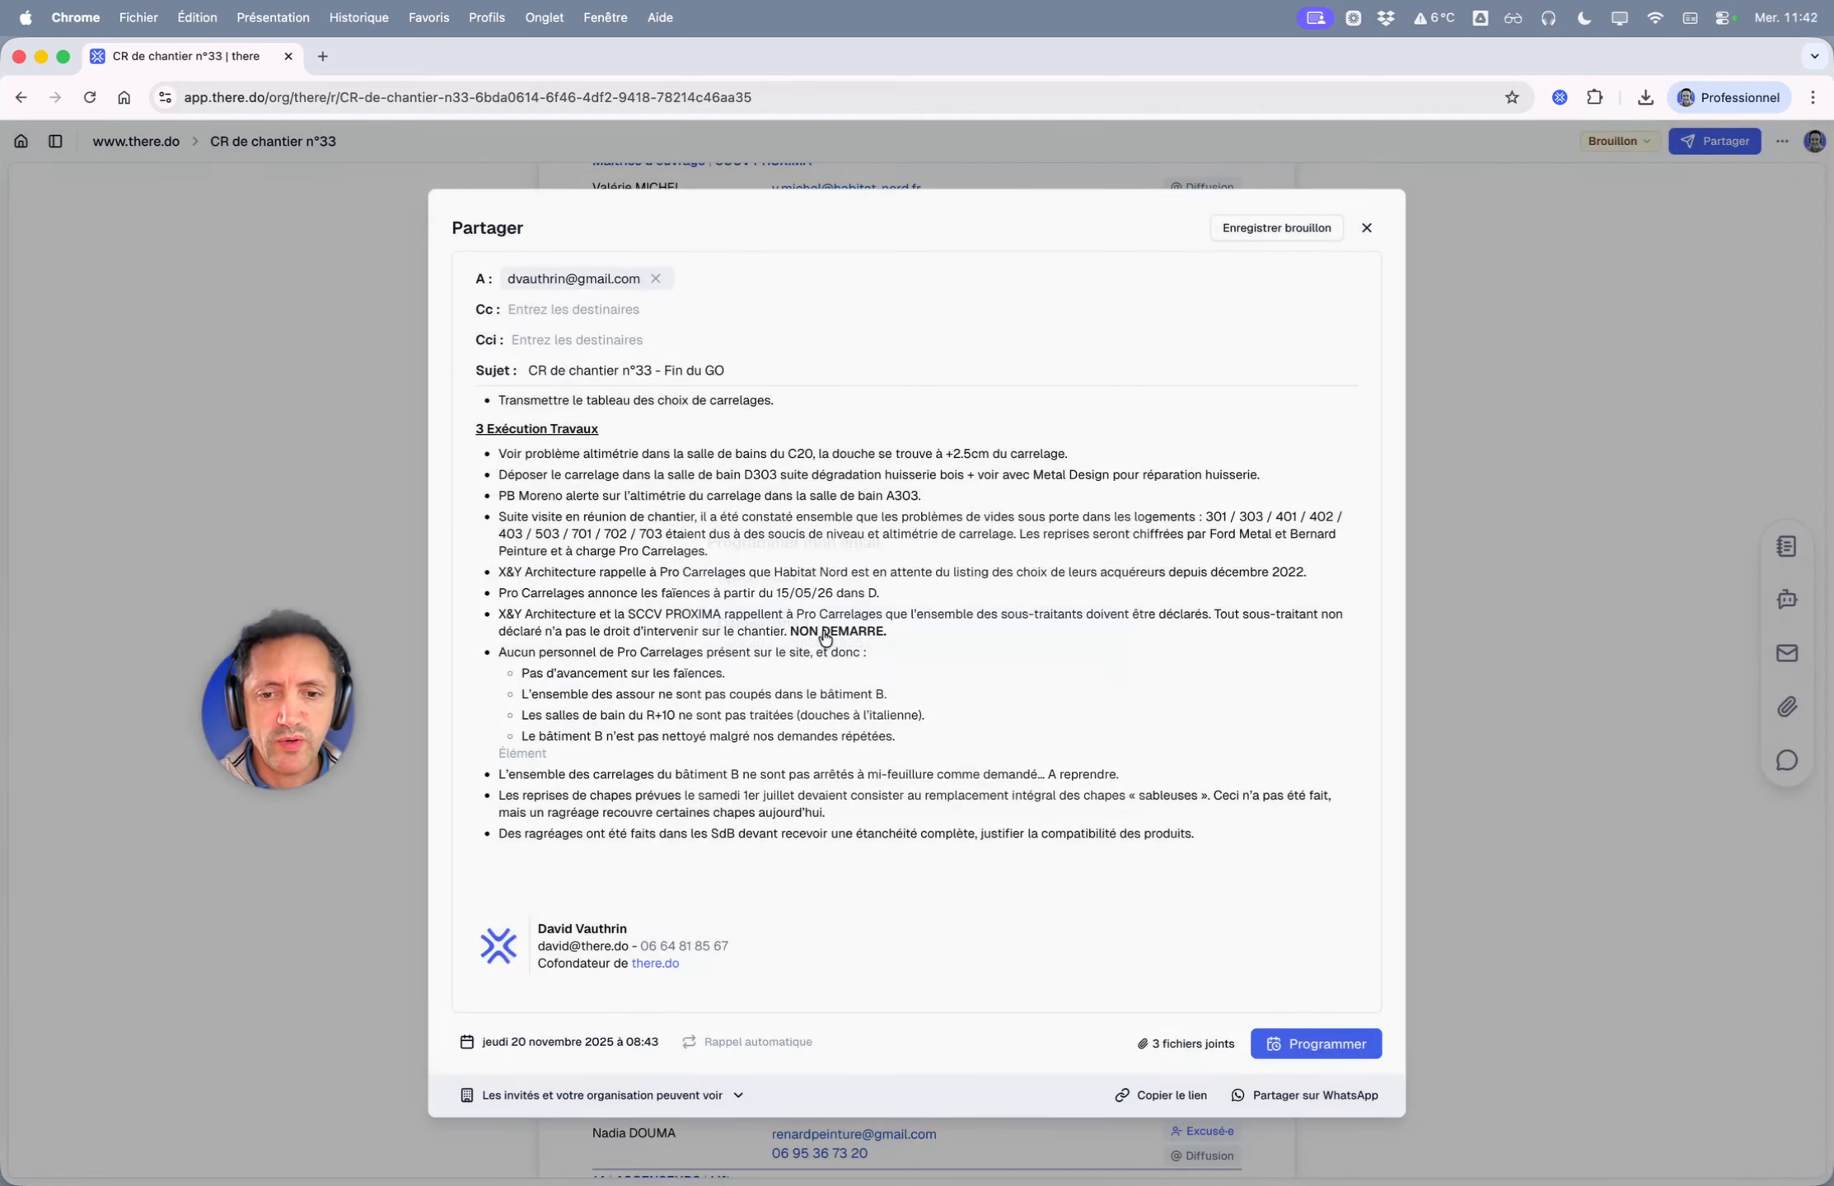
click(620, 1047)
click(788, 752)
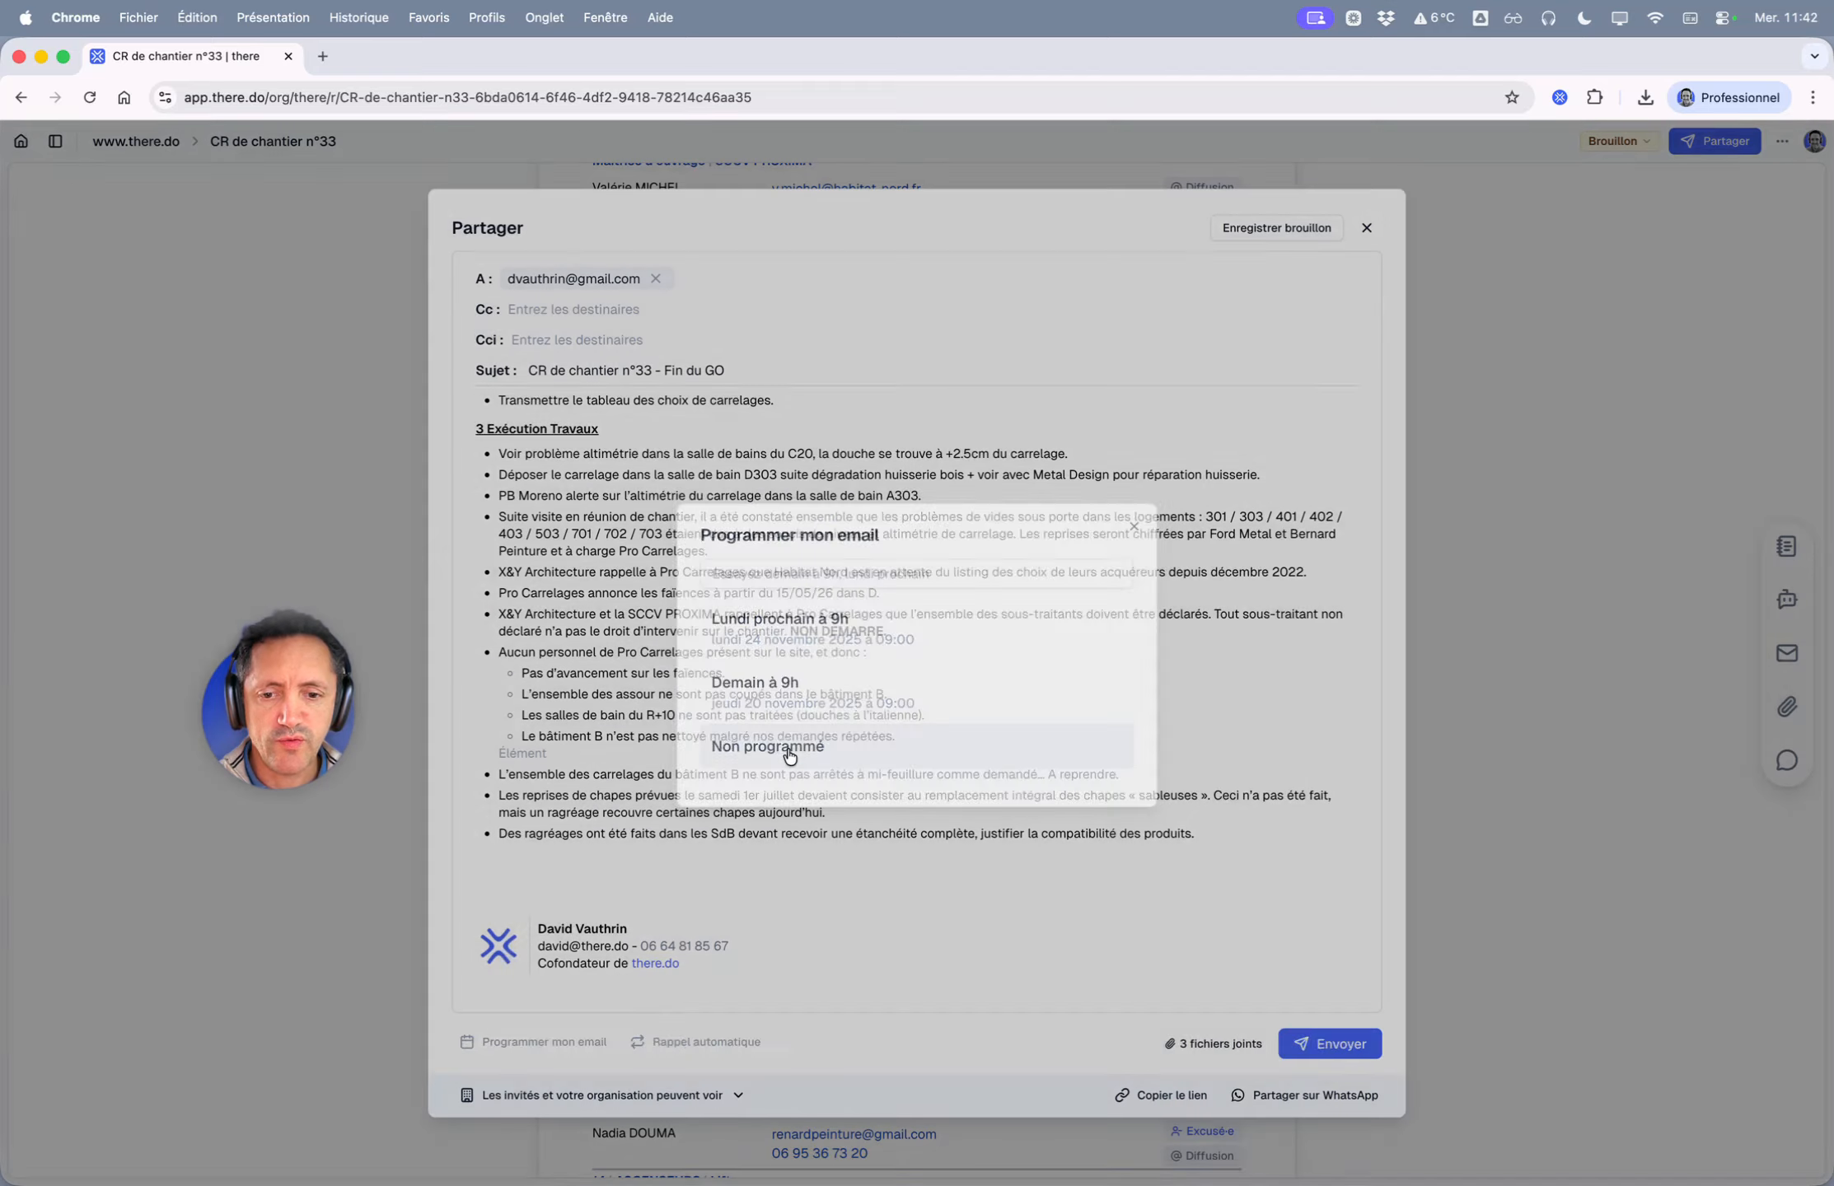
- Set automatic reminders to every 1 day, maximum 2, review the dates, then close with Désactiver
click(668, 1045)
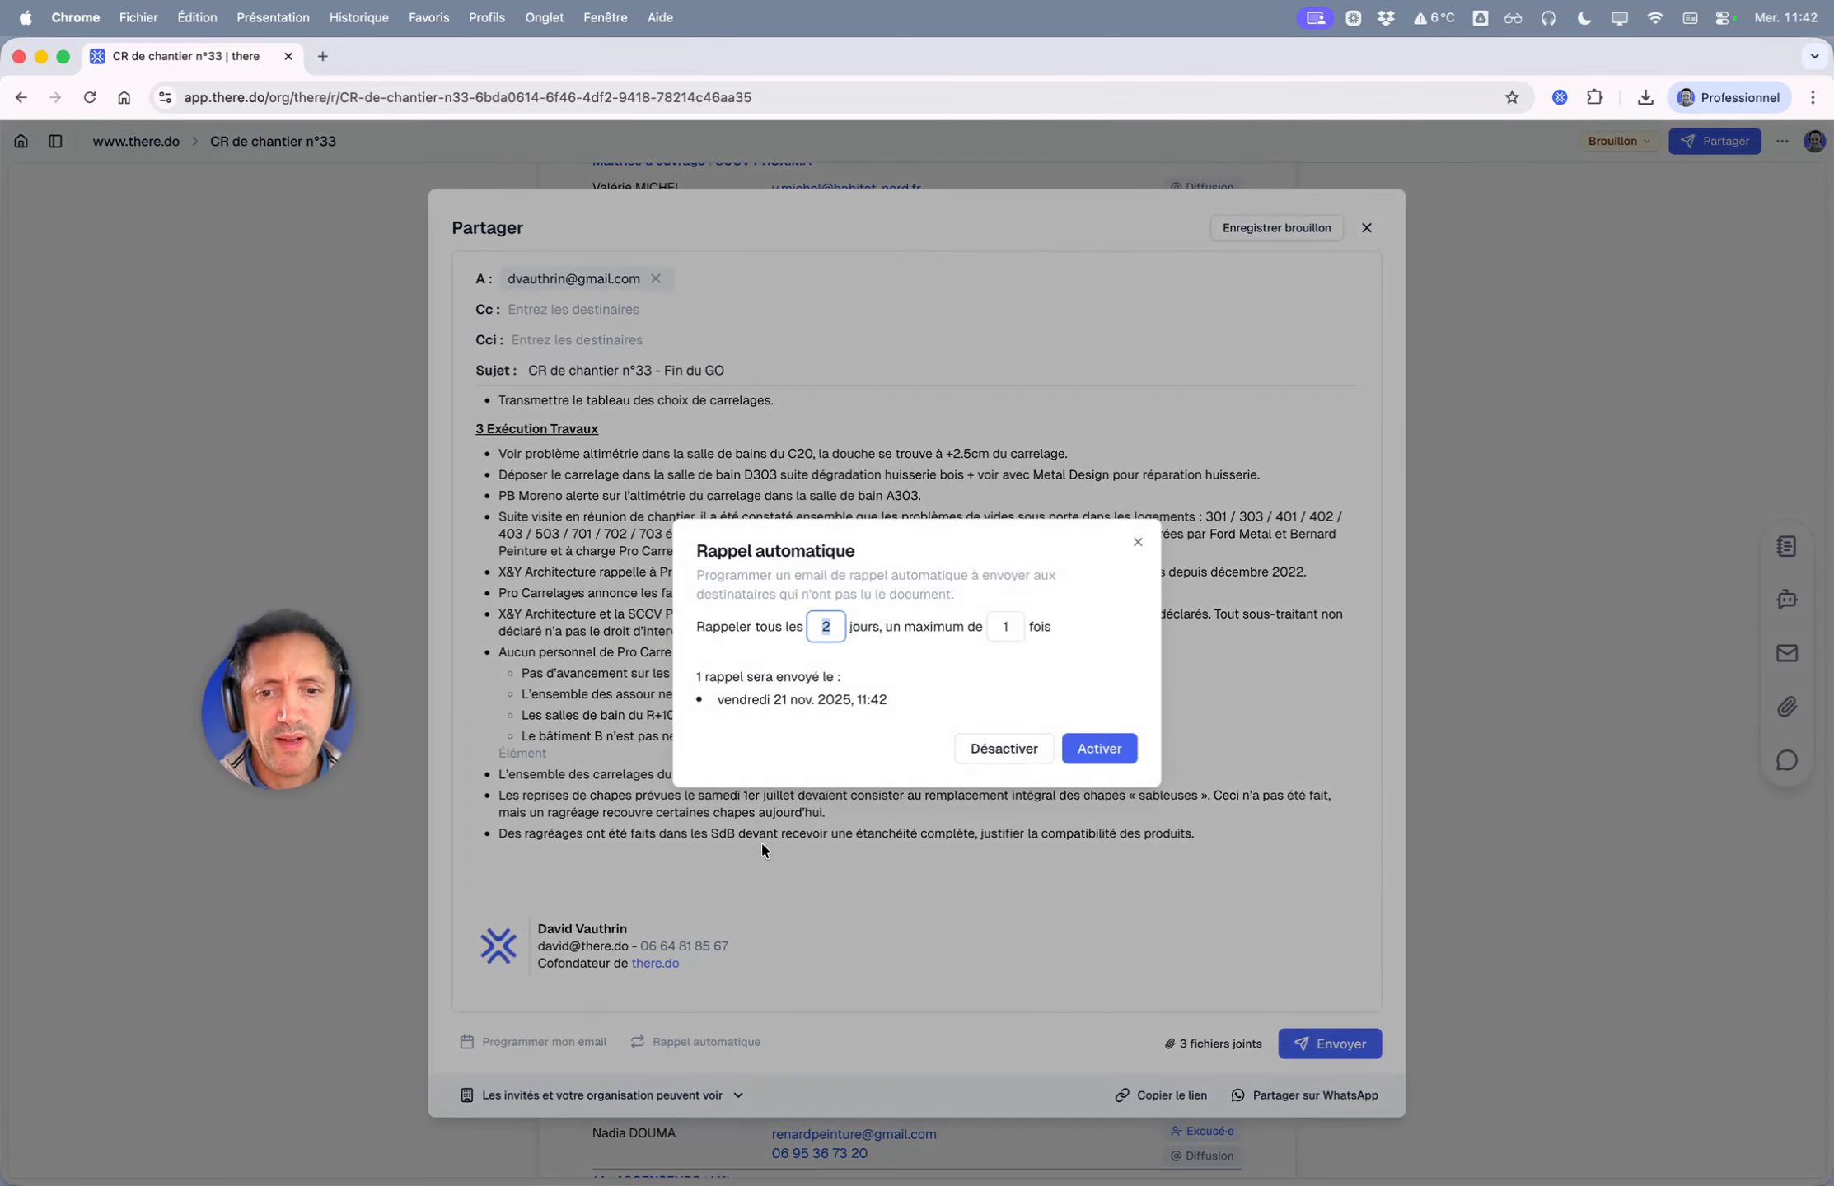
click(1006, 624)
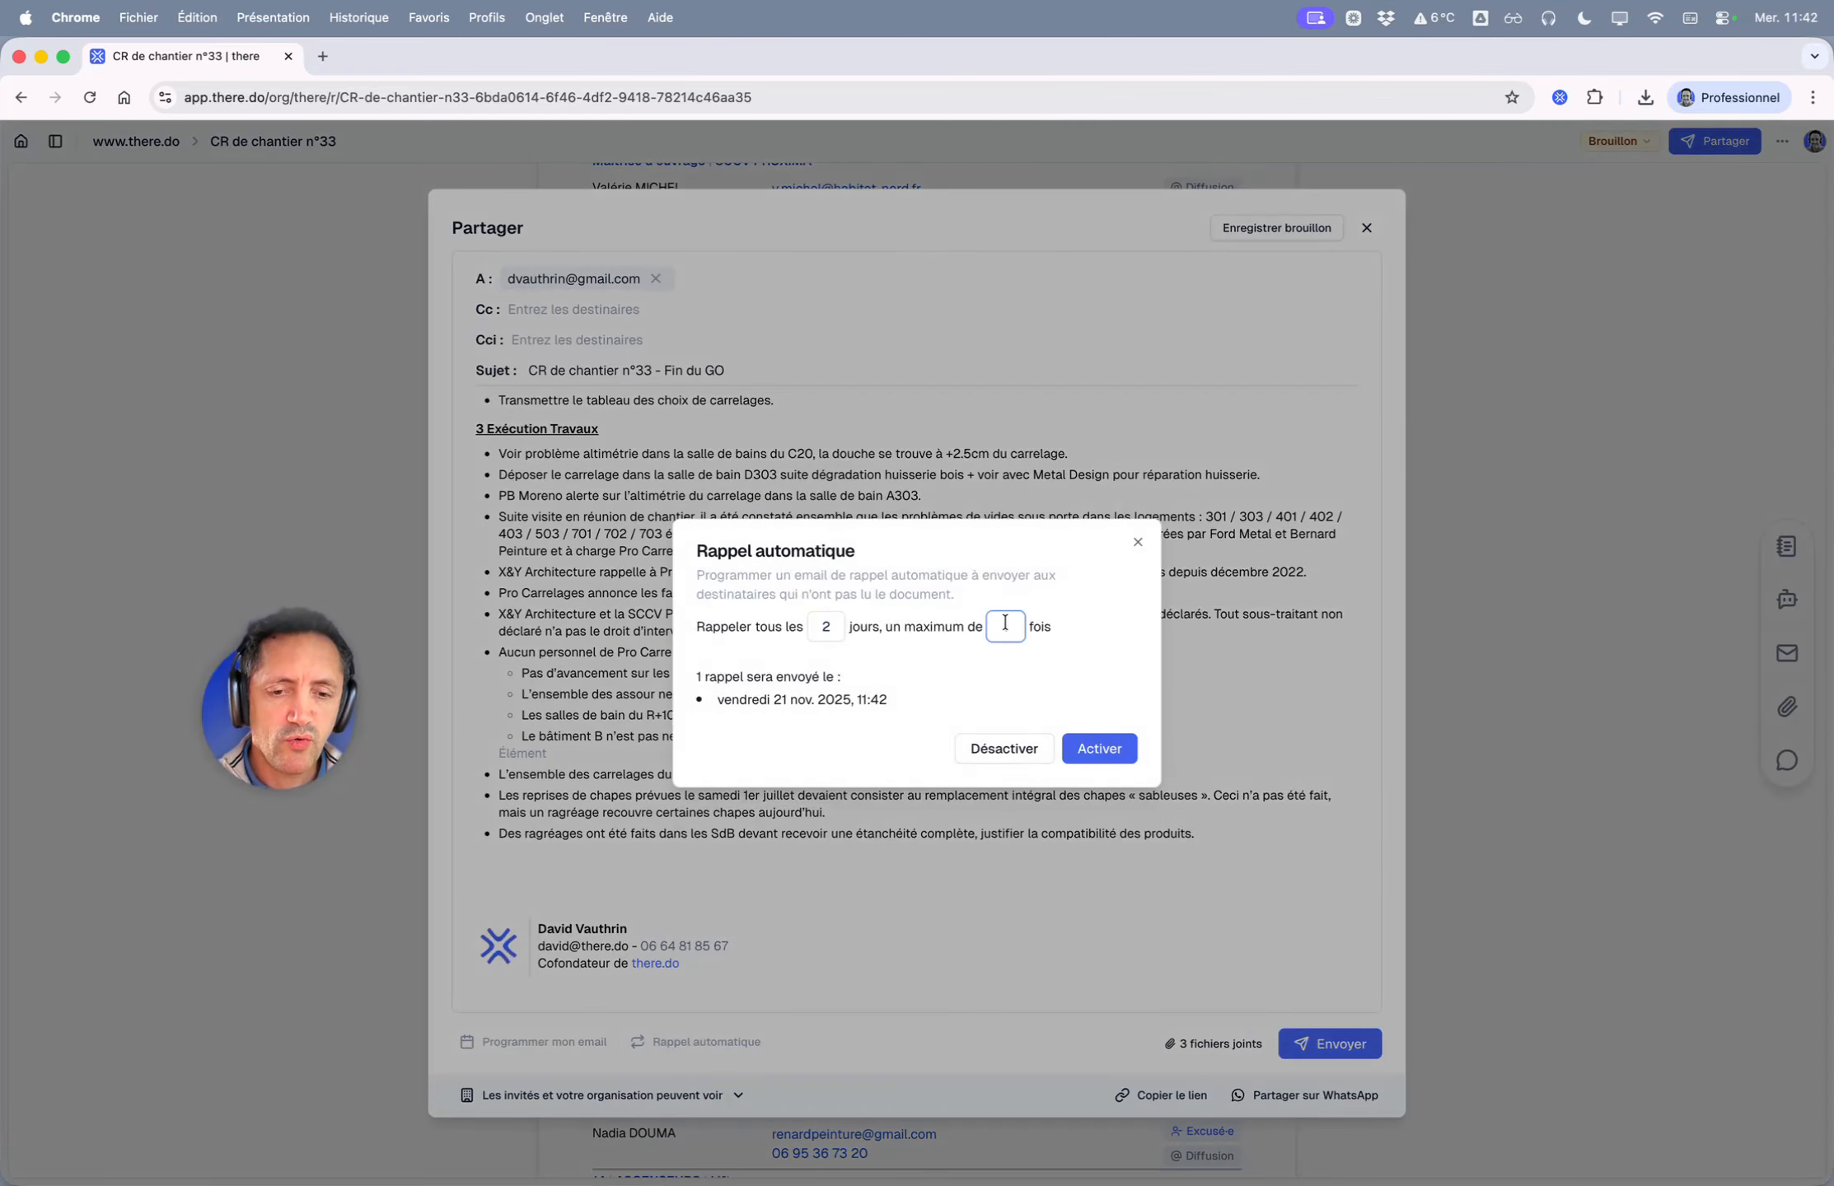
click(821, 626)
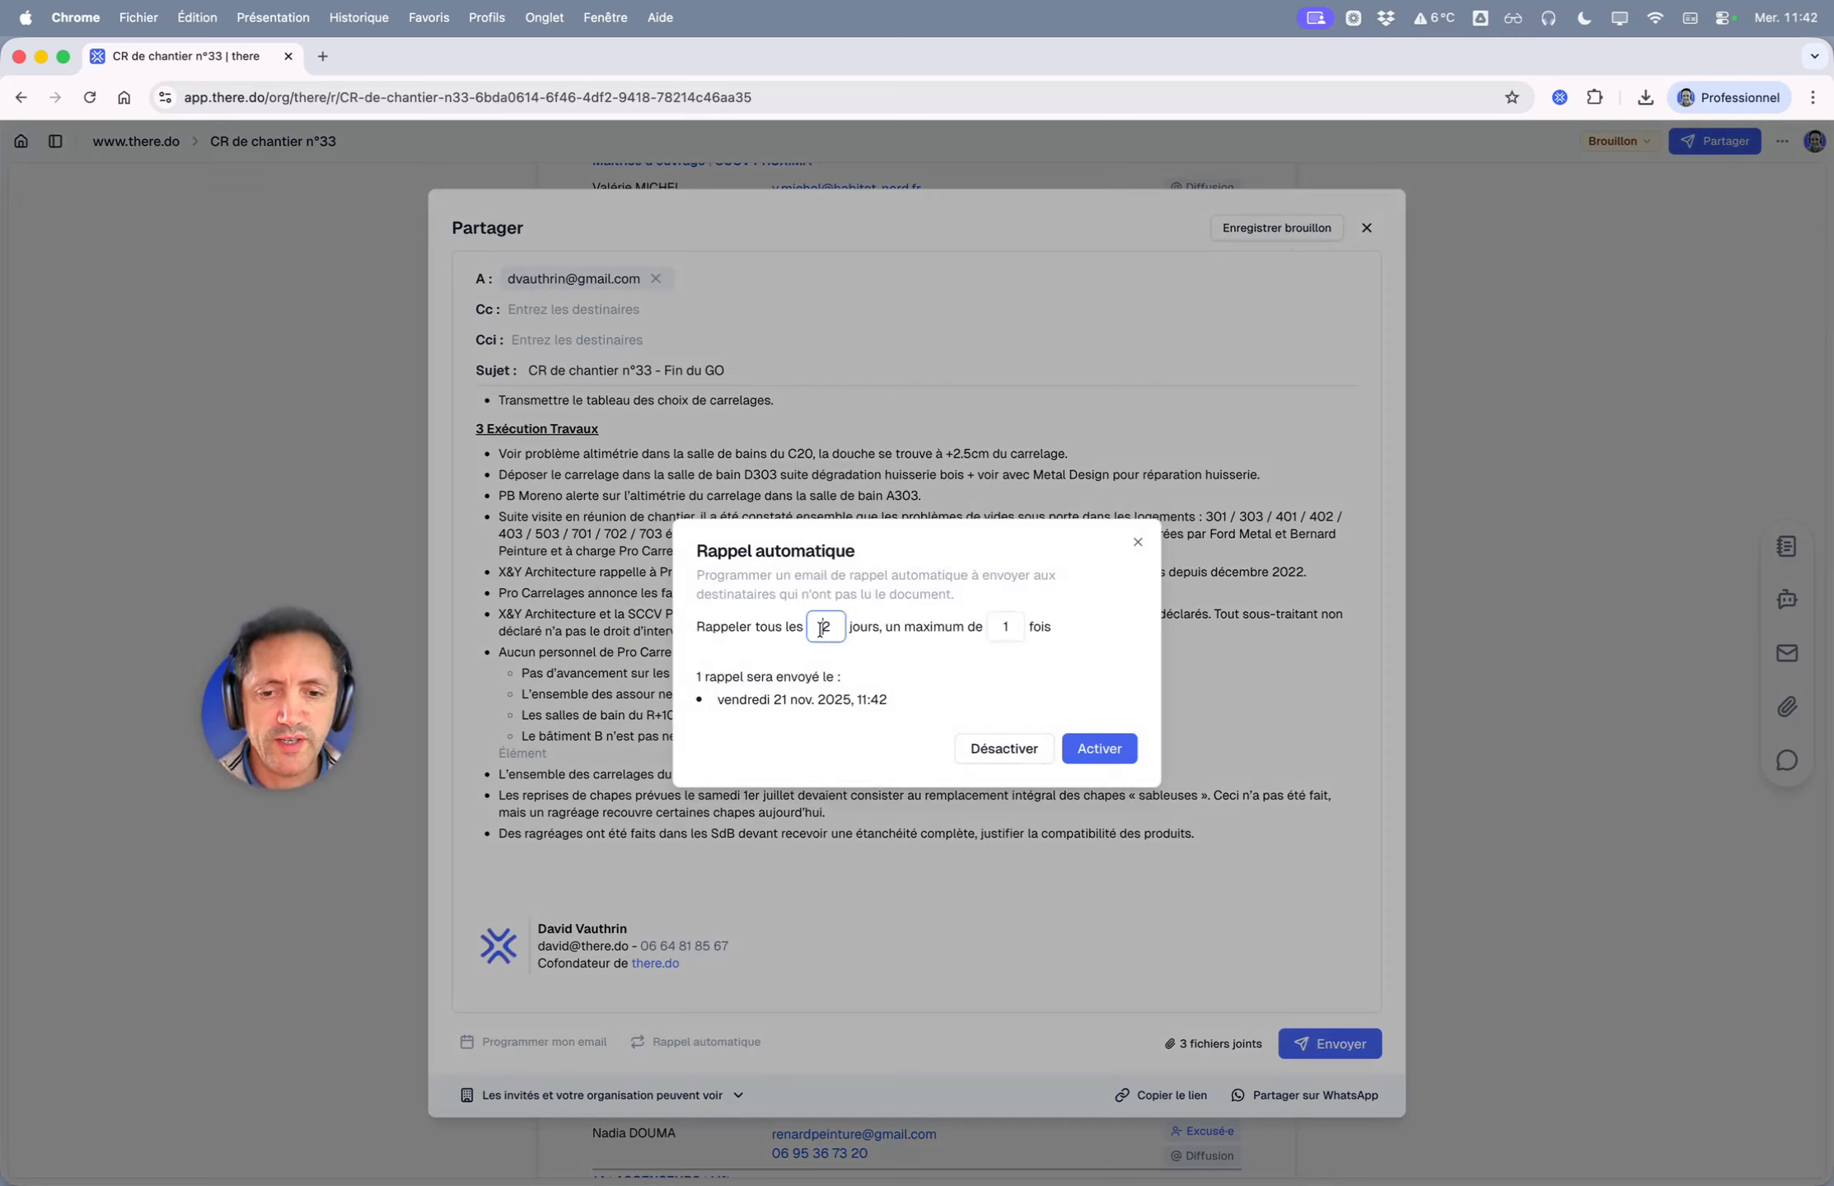
text(1)
click(1007, 626)
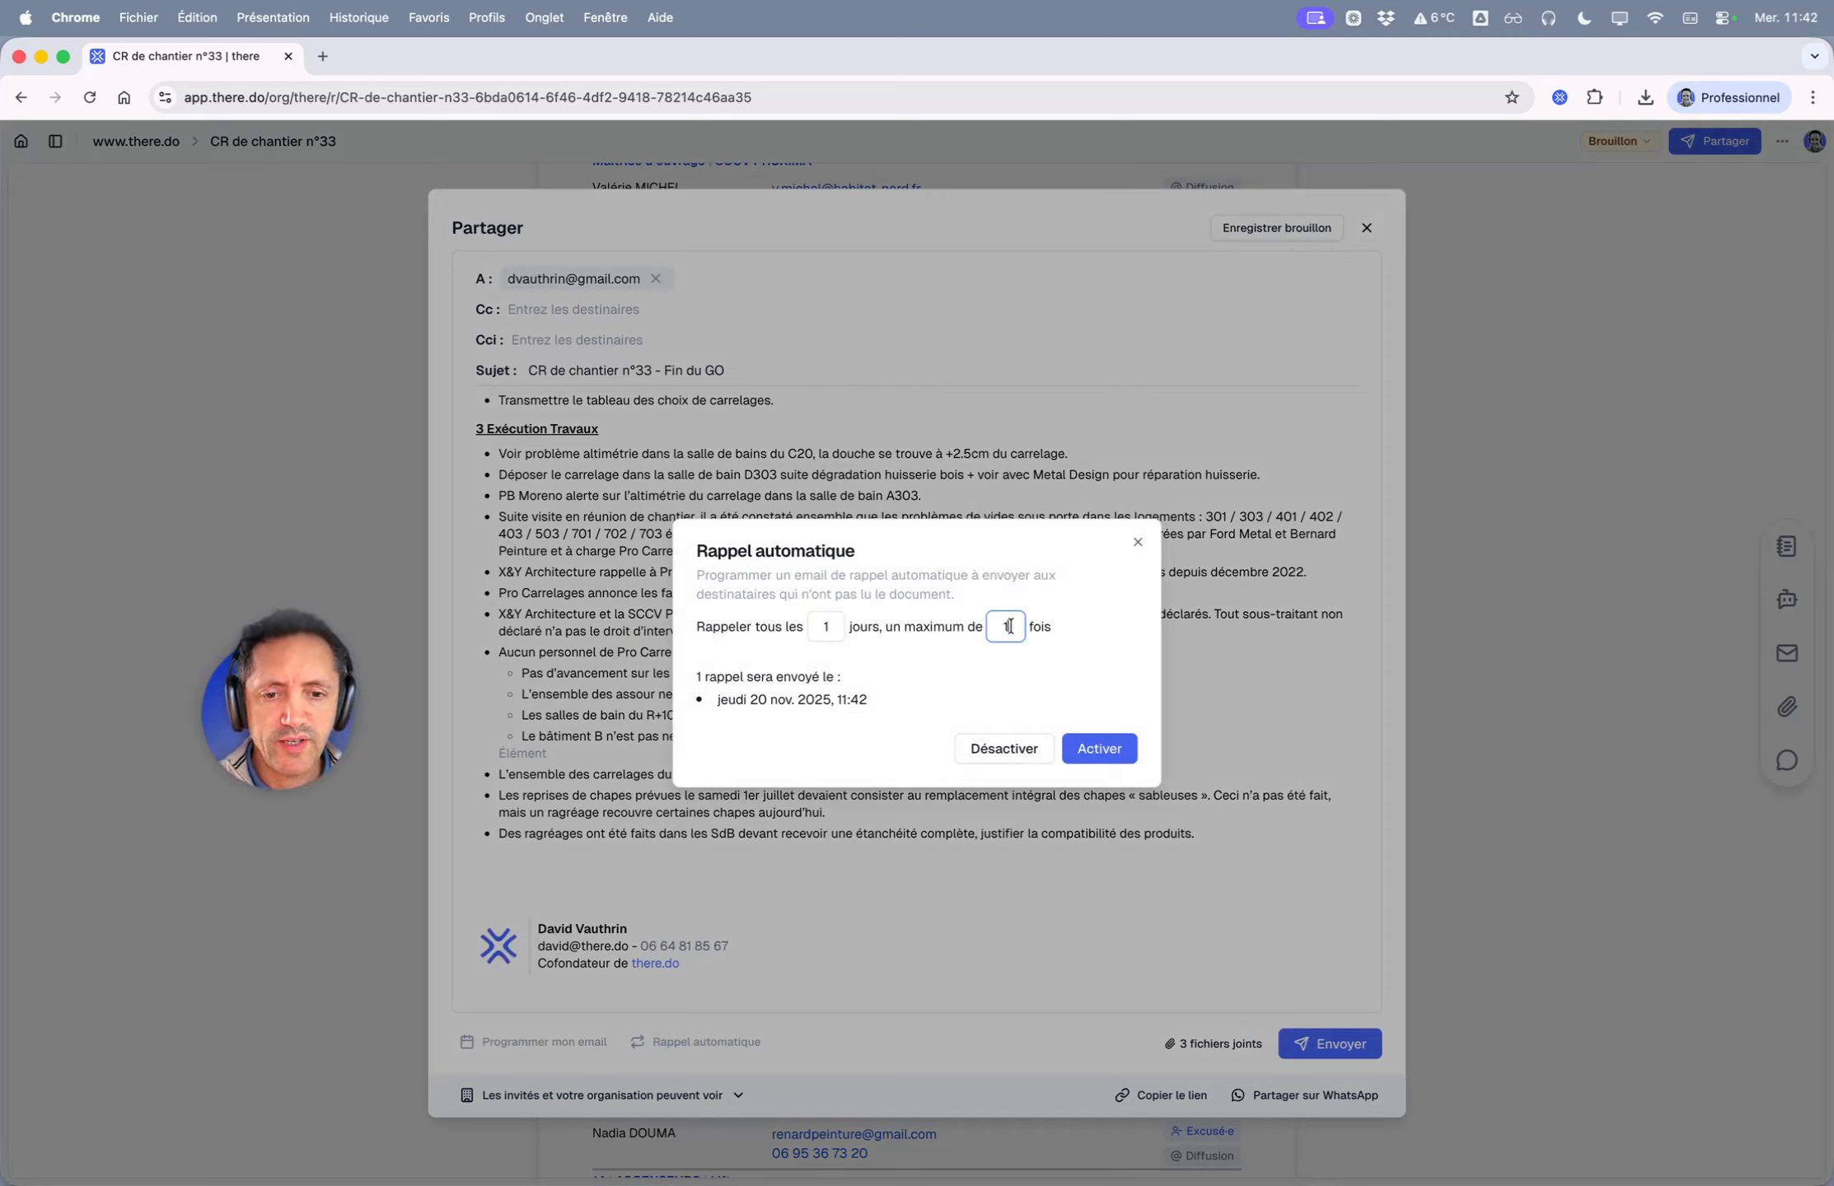
key(BackSpace)
text(2)
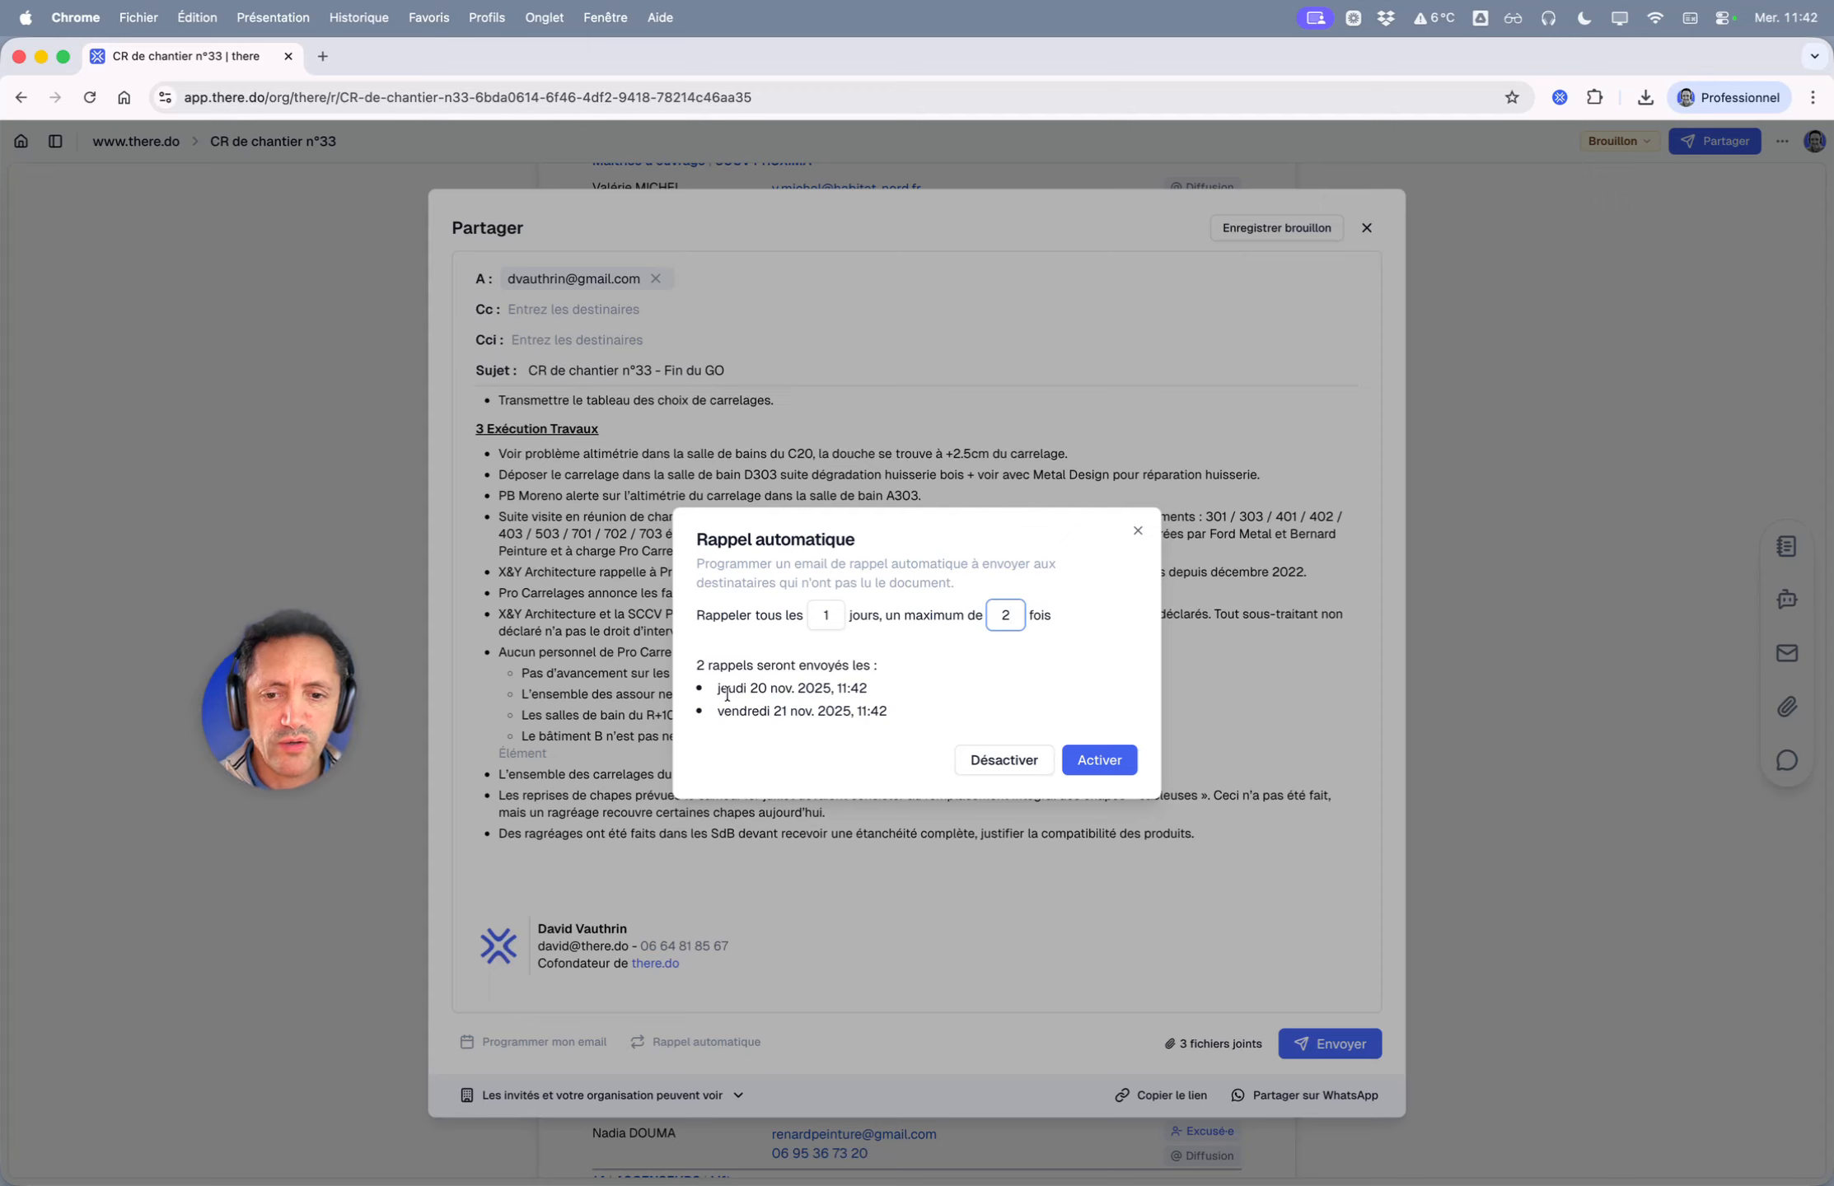
drag(727, 695, 887, 711)
click(864, 702)
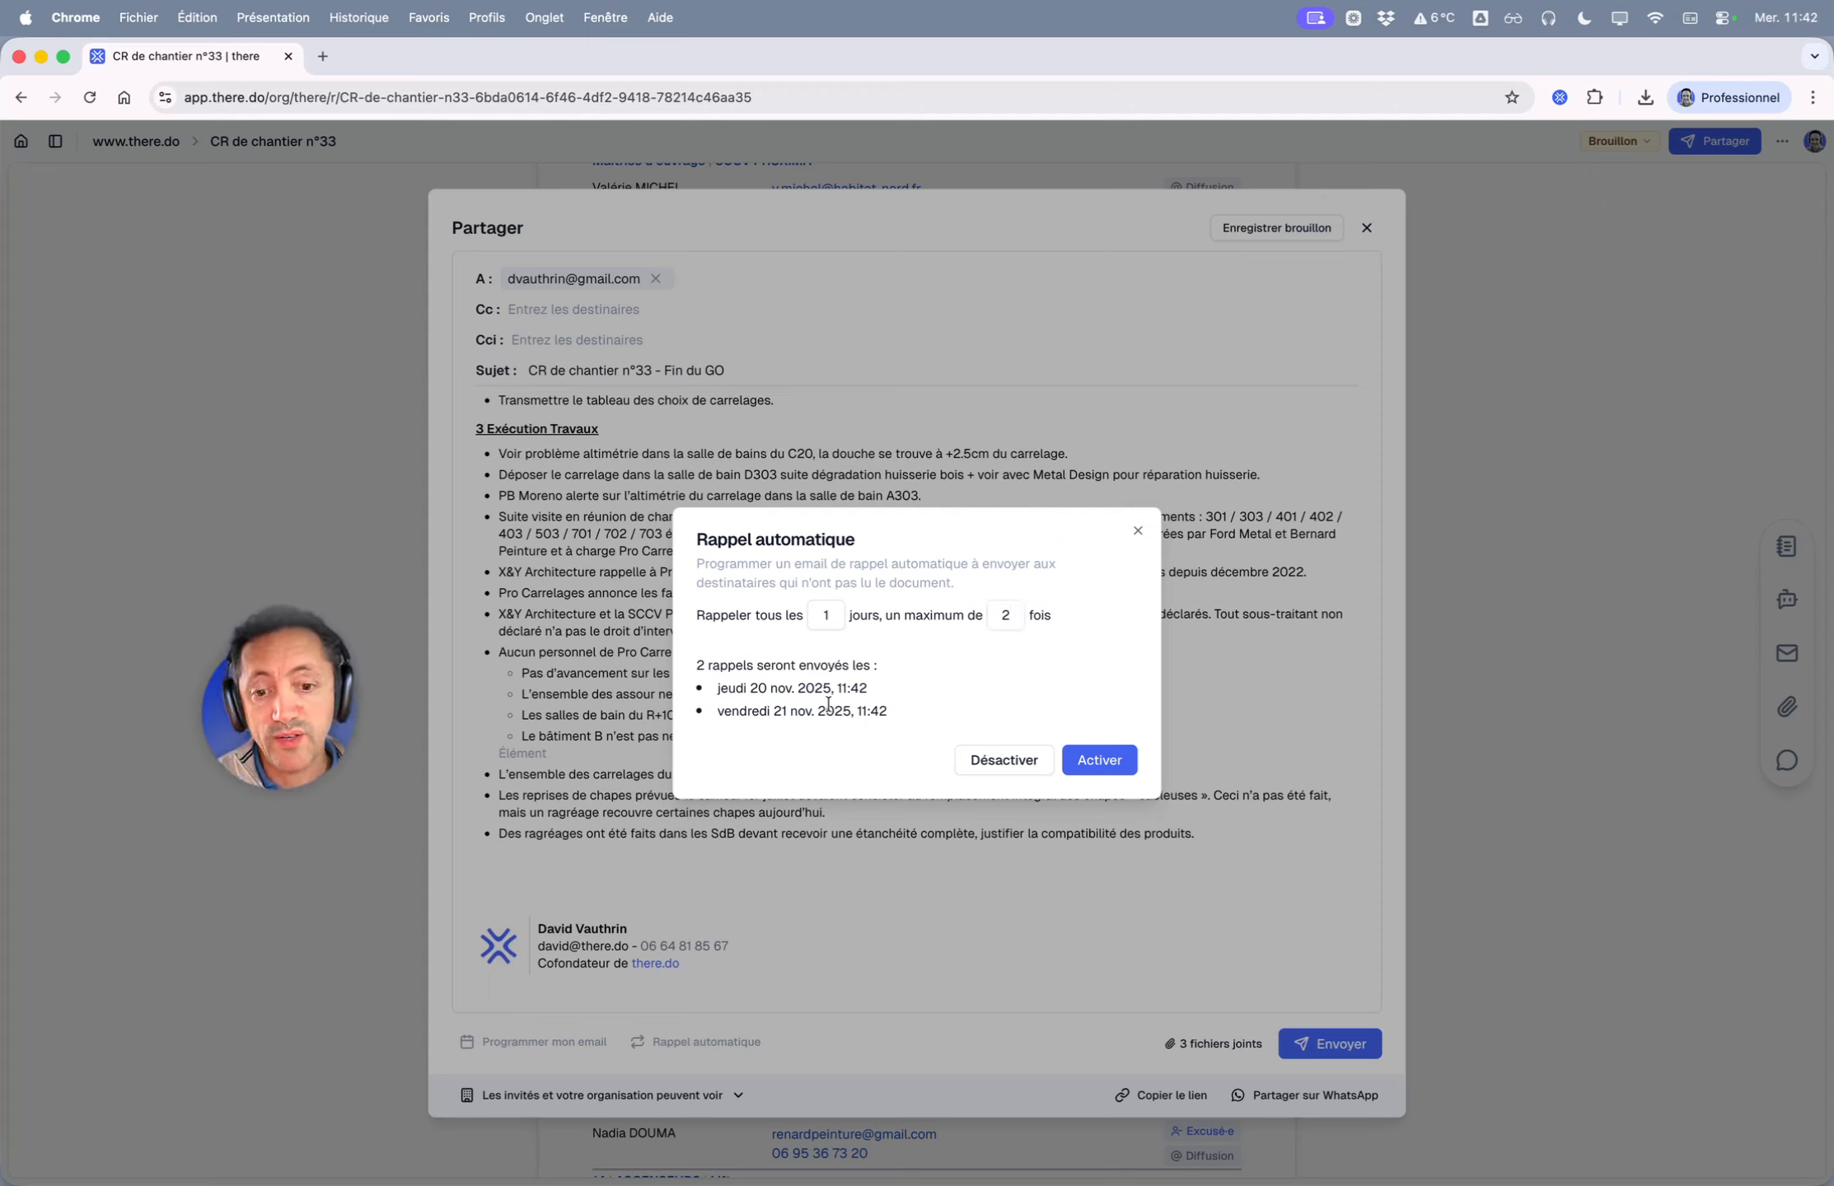
drag(726, 691, 855, 712)
click(915, 710)
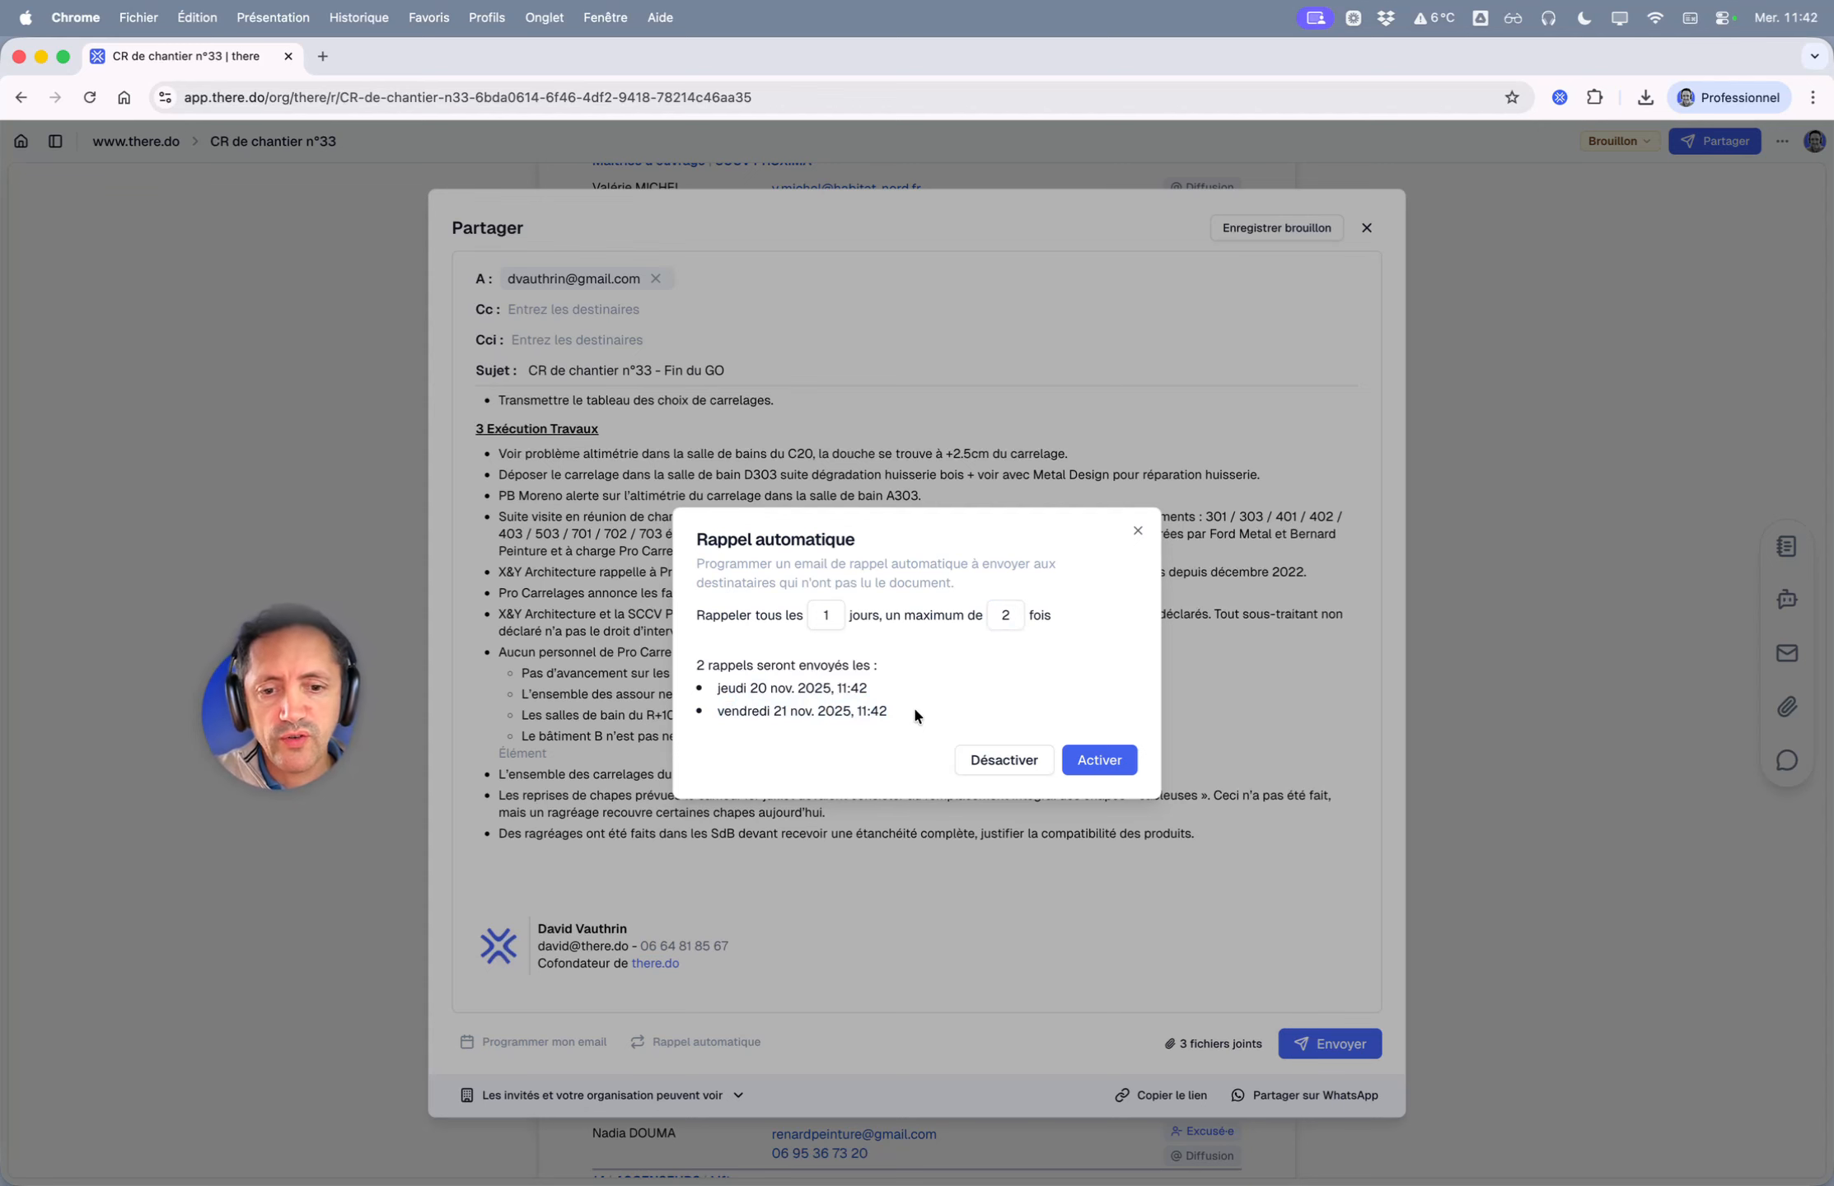
click(1001, 763)
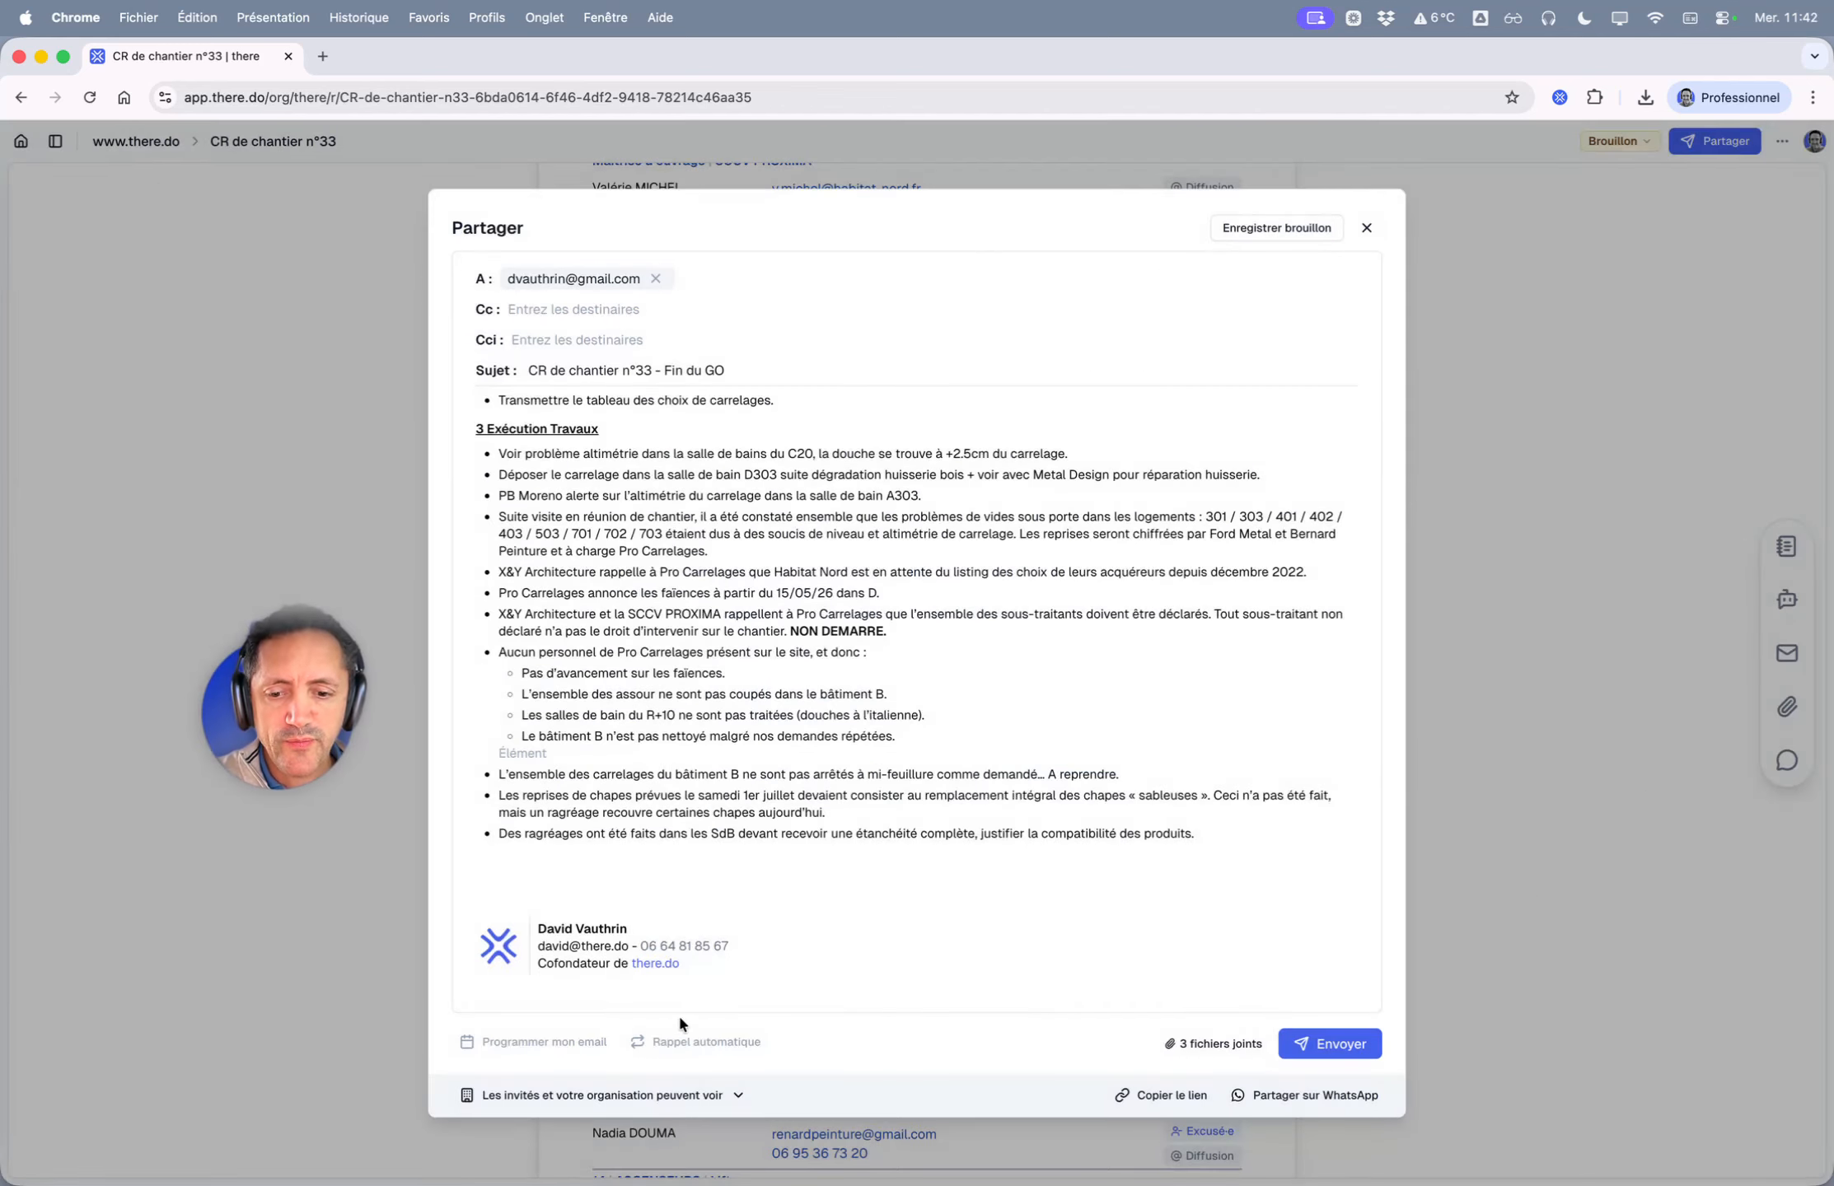
- Check the 3 attached files, send the report email, and switch to Safari
mouse_move(1195, 1044)
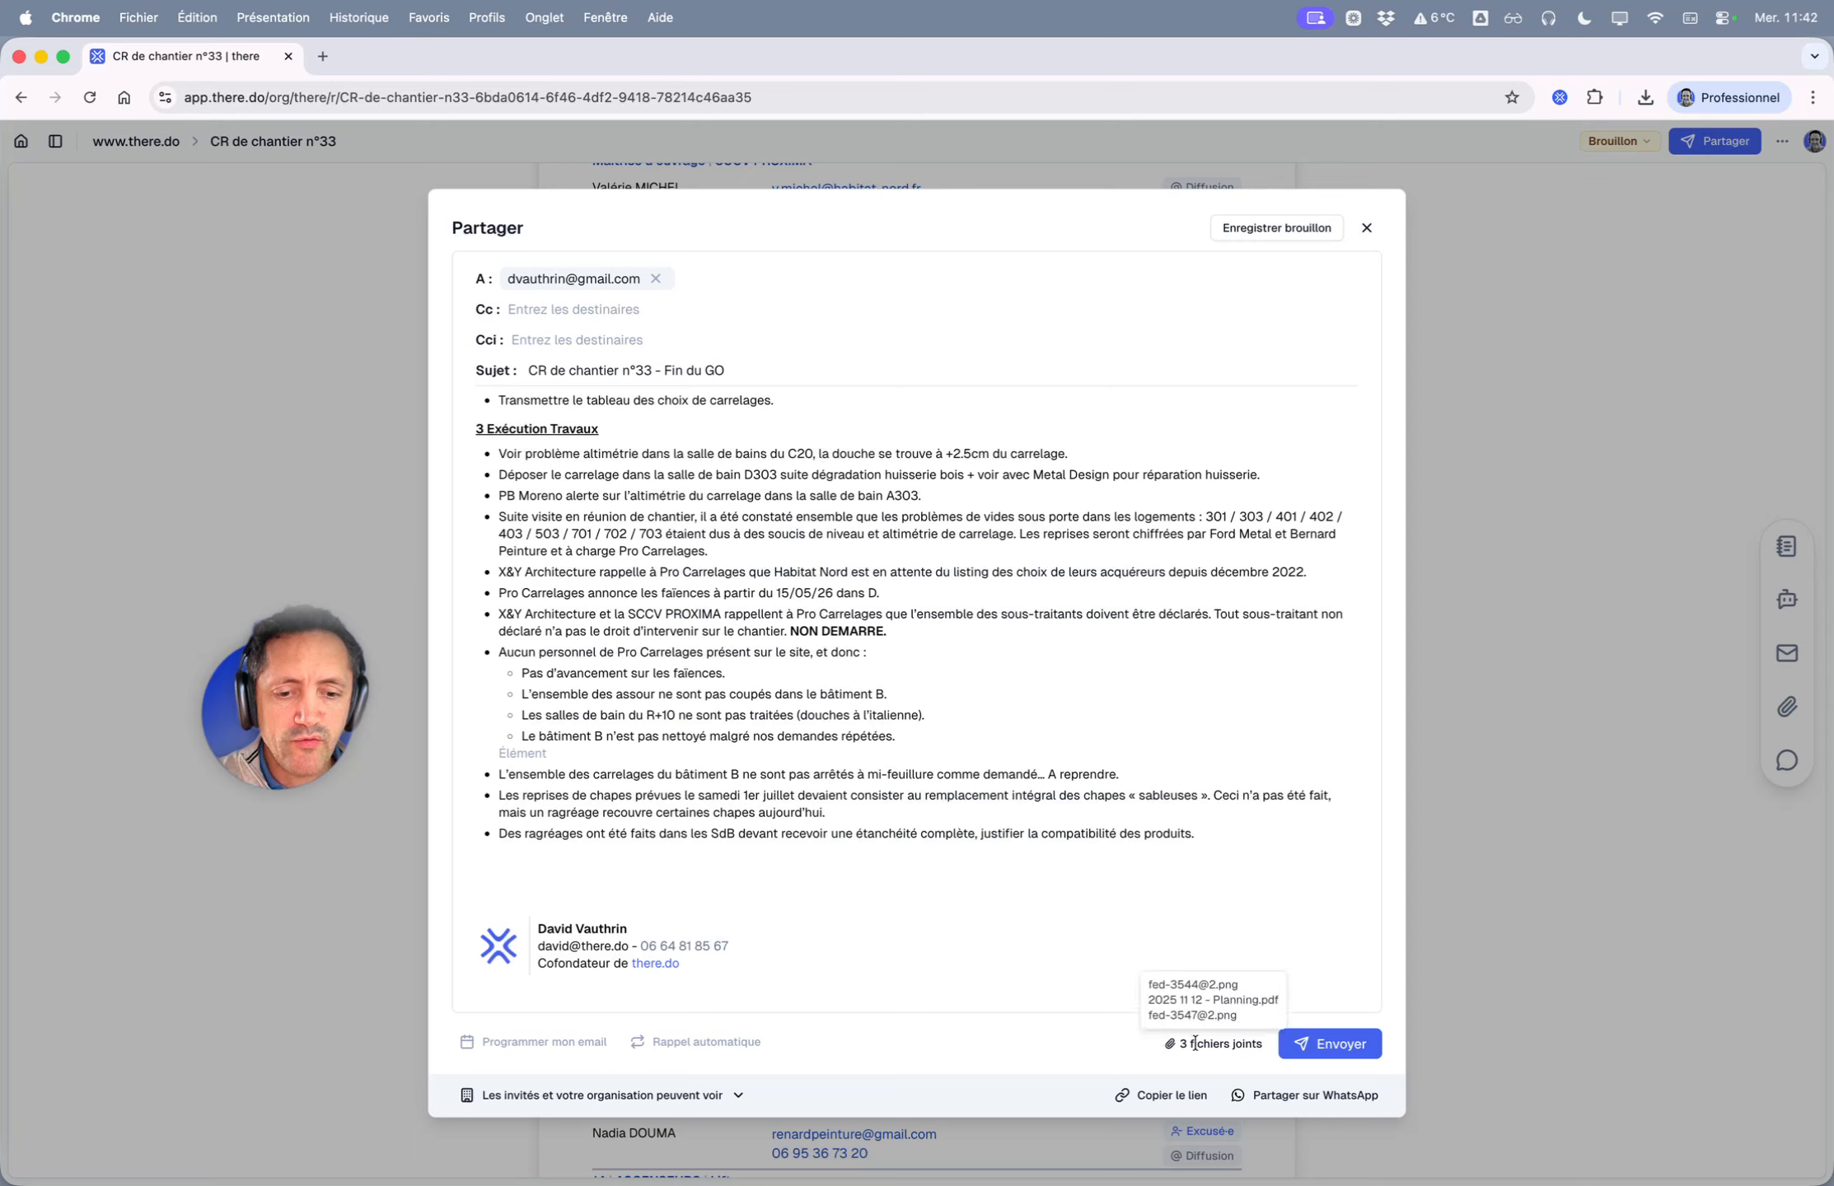
click(1332, 1044)
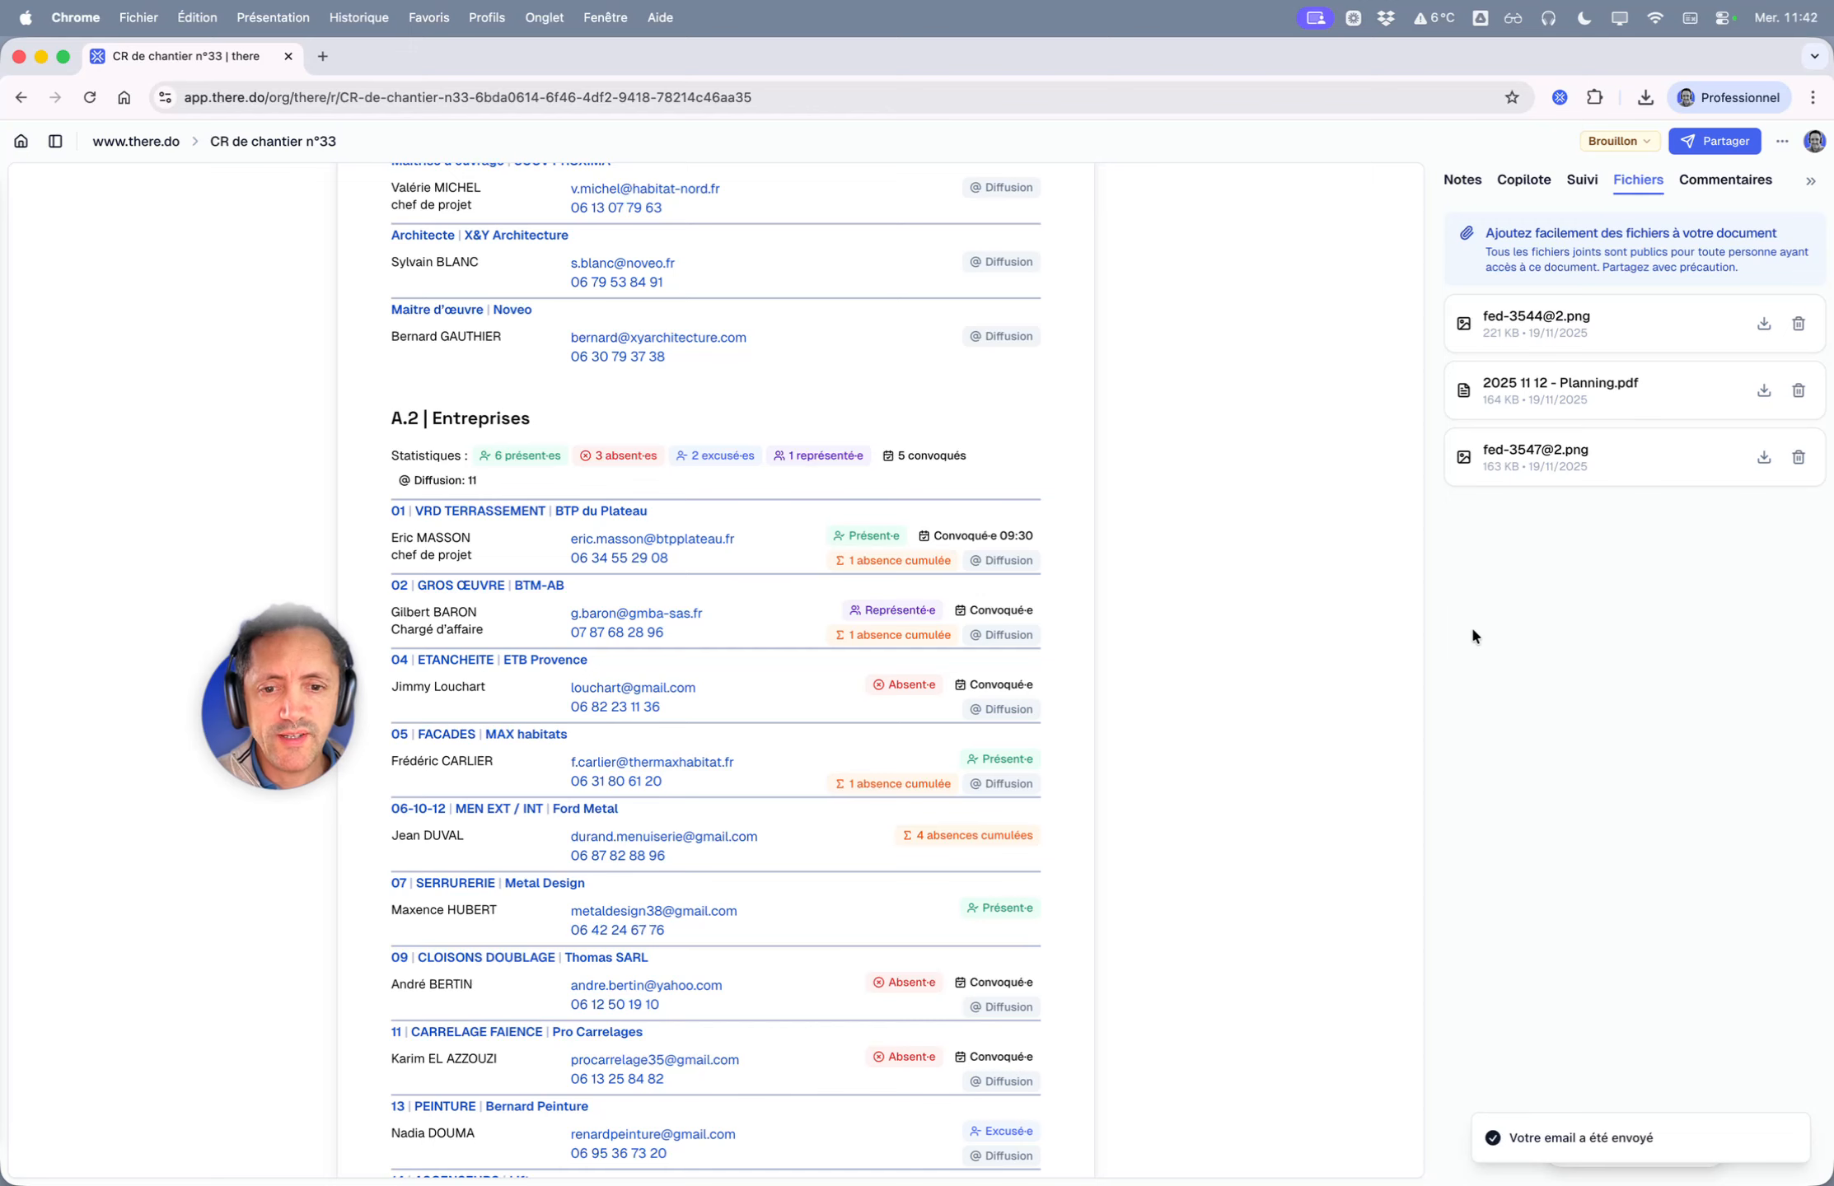
key(super+Tab)
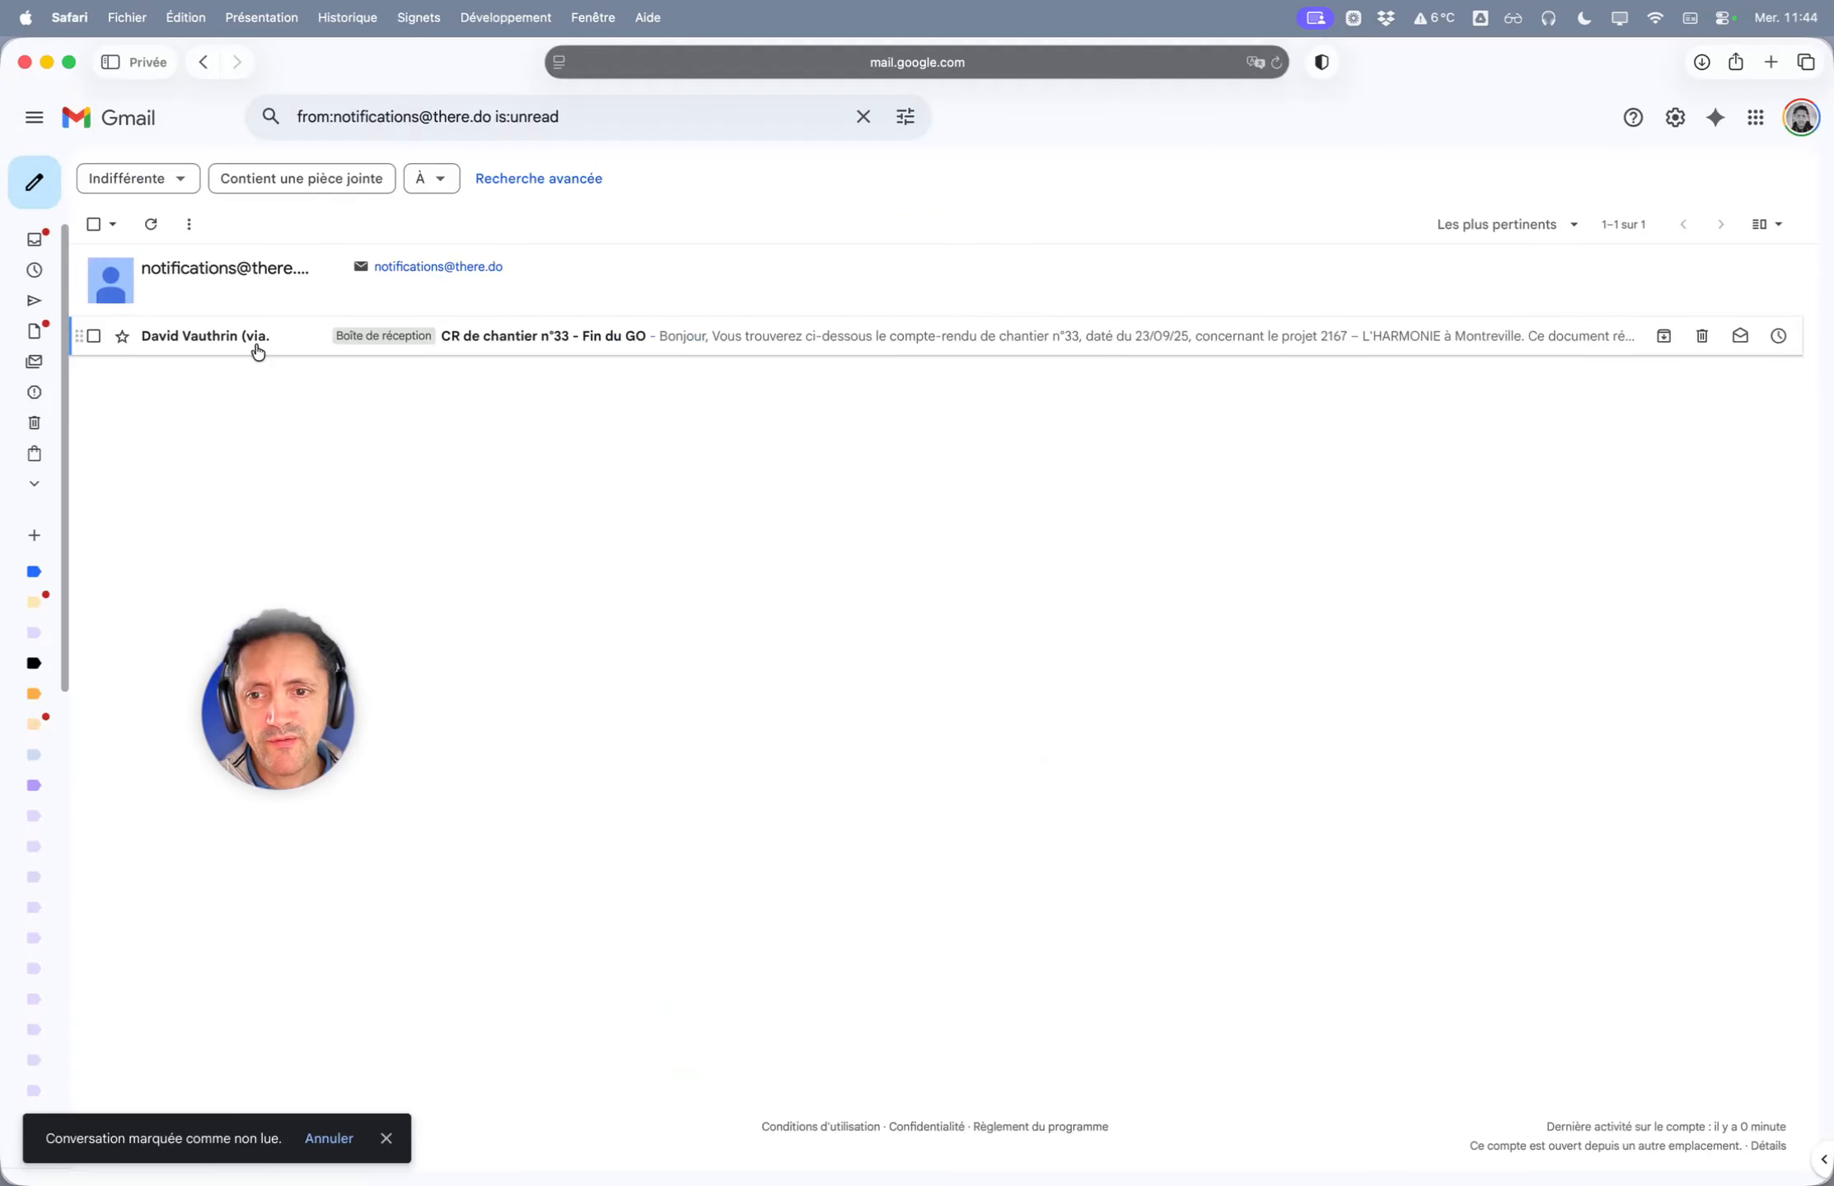
- Open the 'Fin du GO' email, check its sender and reply-to addresses, and read down to the report card
click(256, 339)
scroll(811, 494, down, 10)
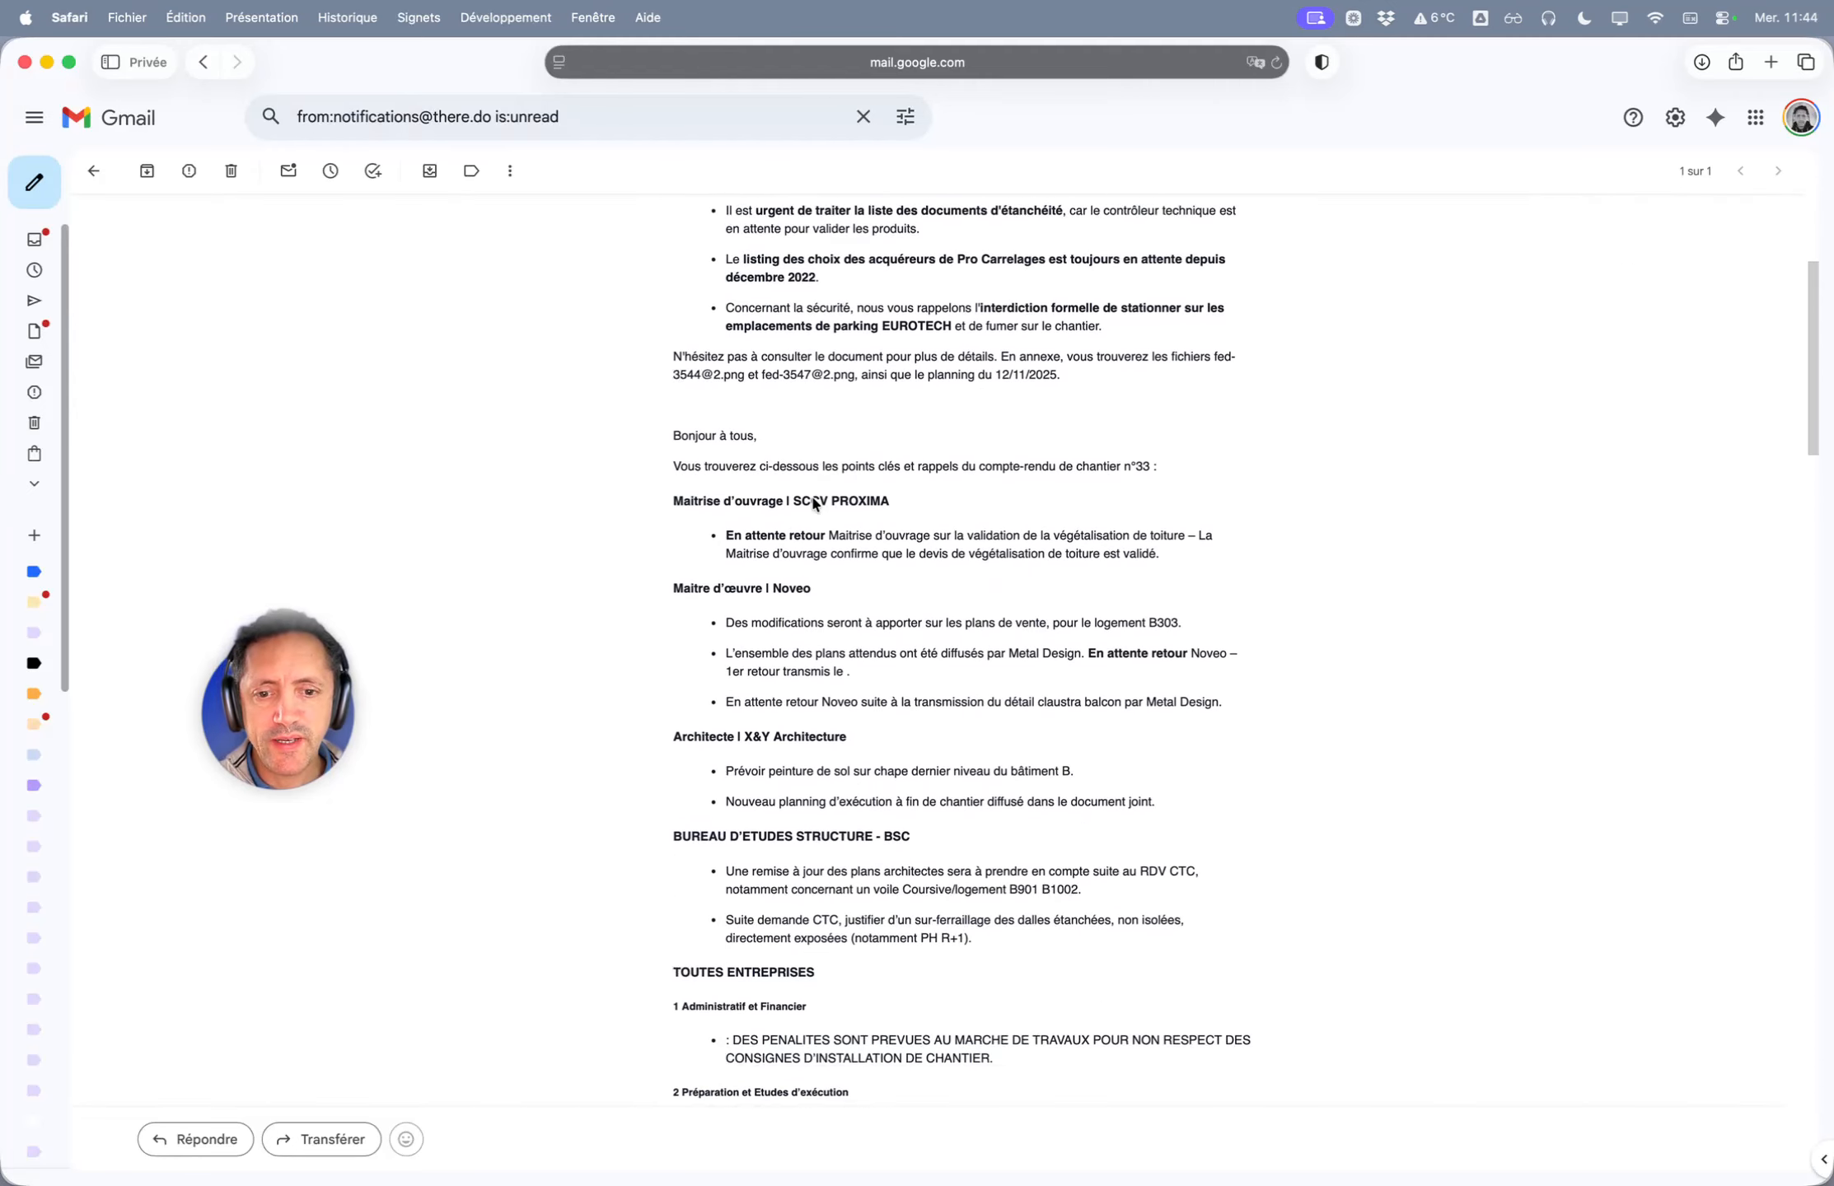
scroll(807, 498, up, 10)
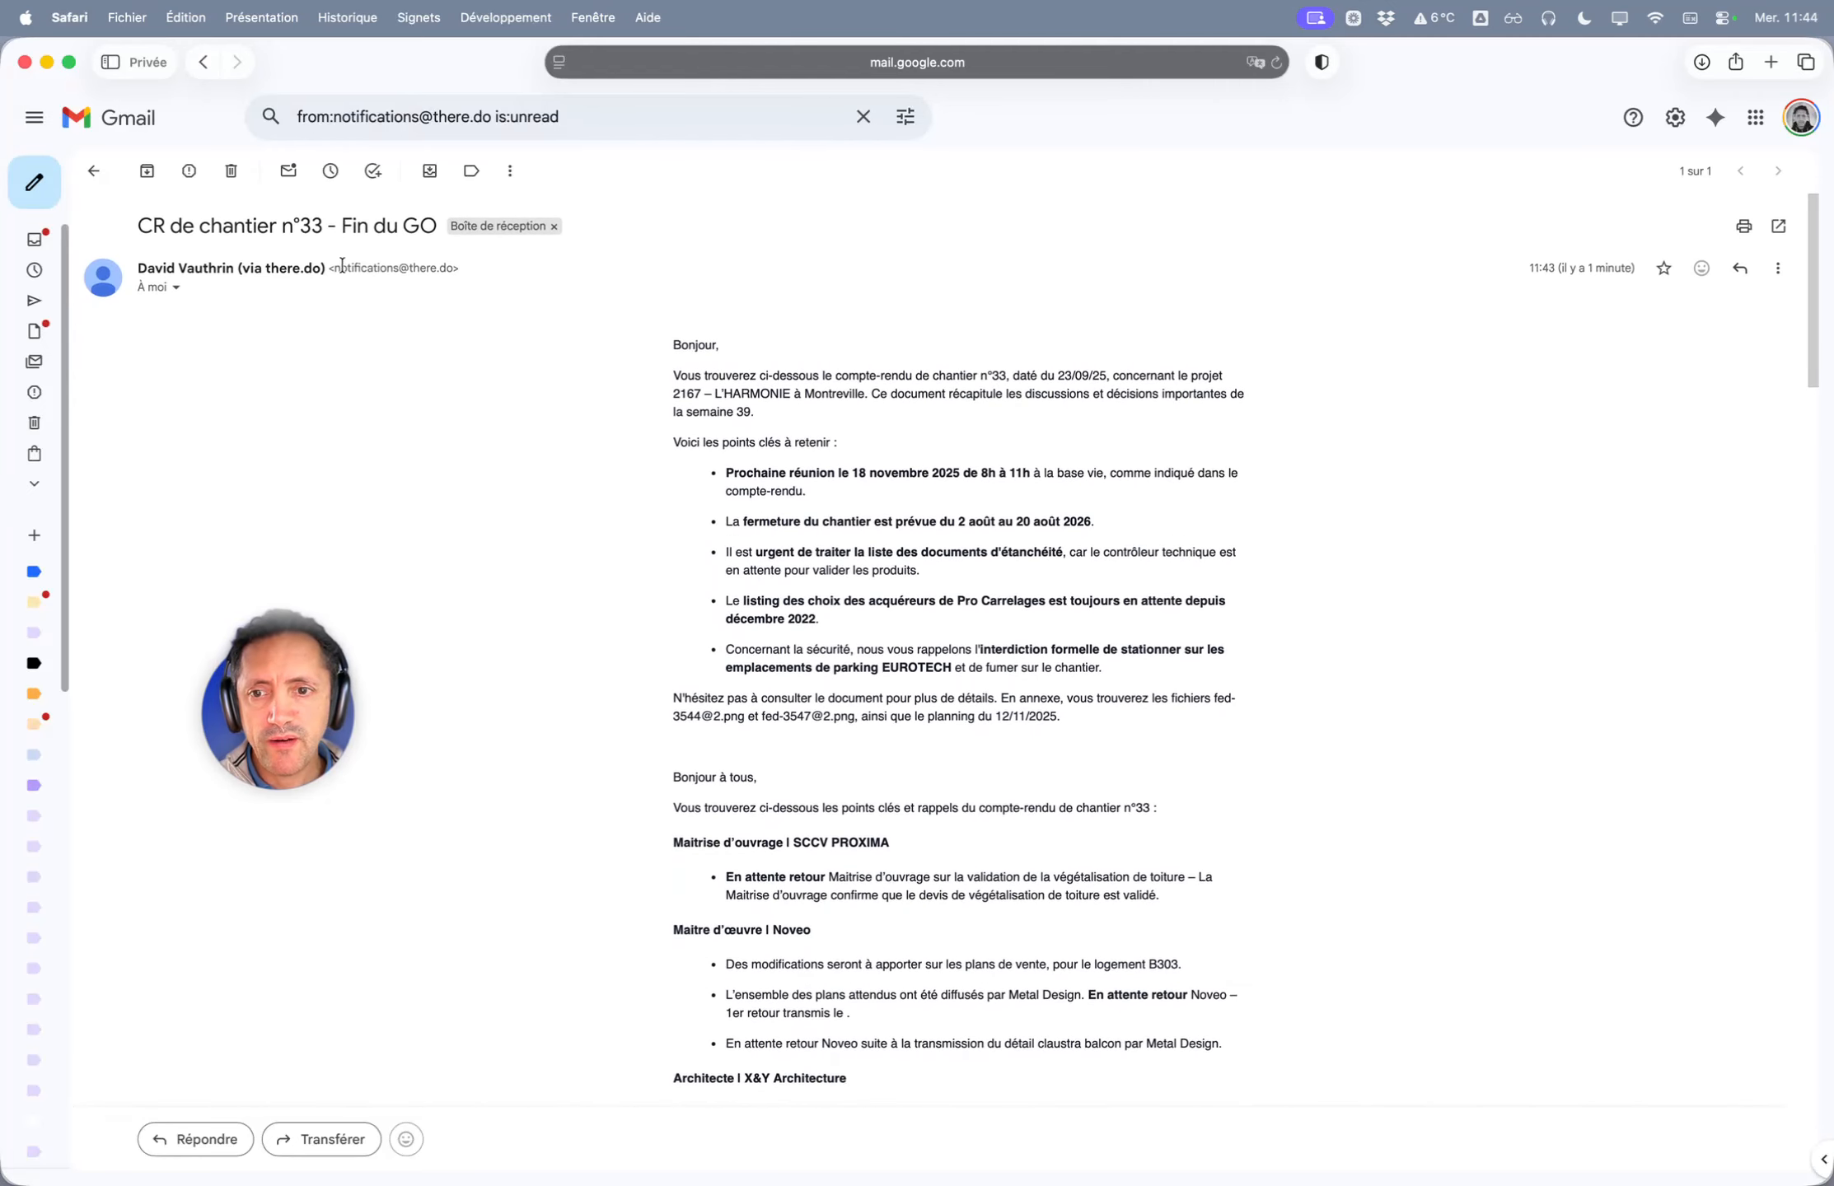
drag(341, 267, 454, 268)
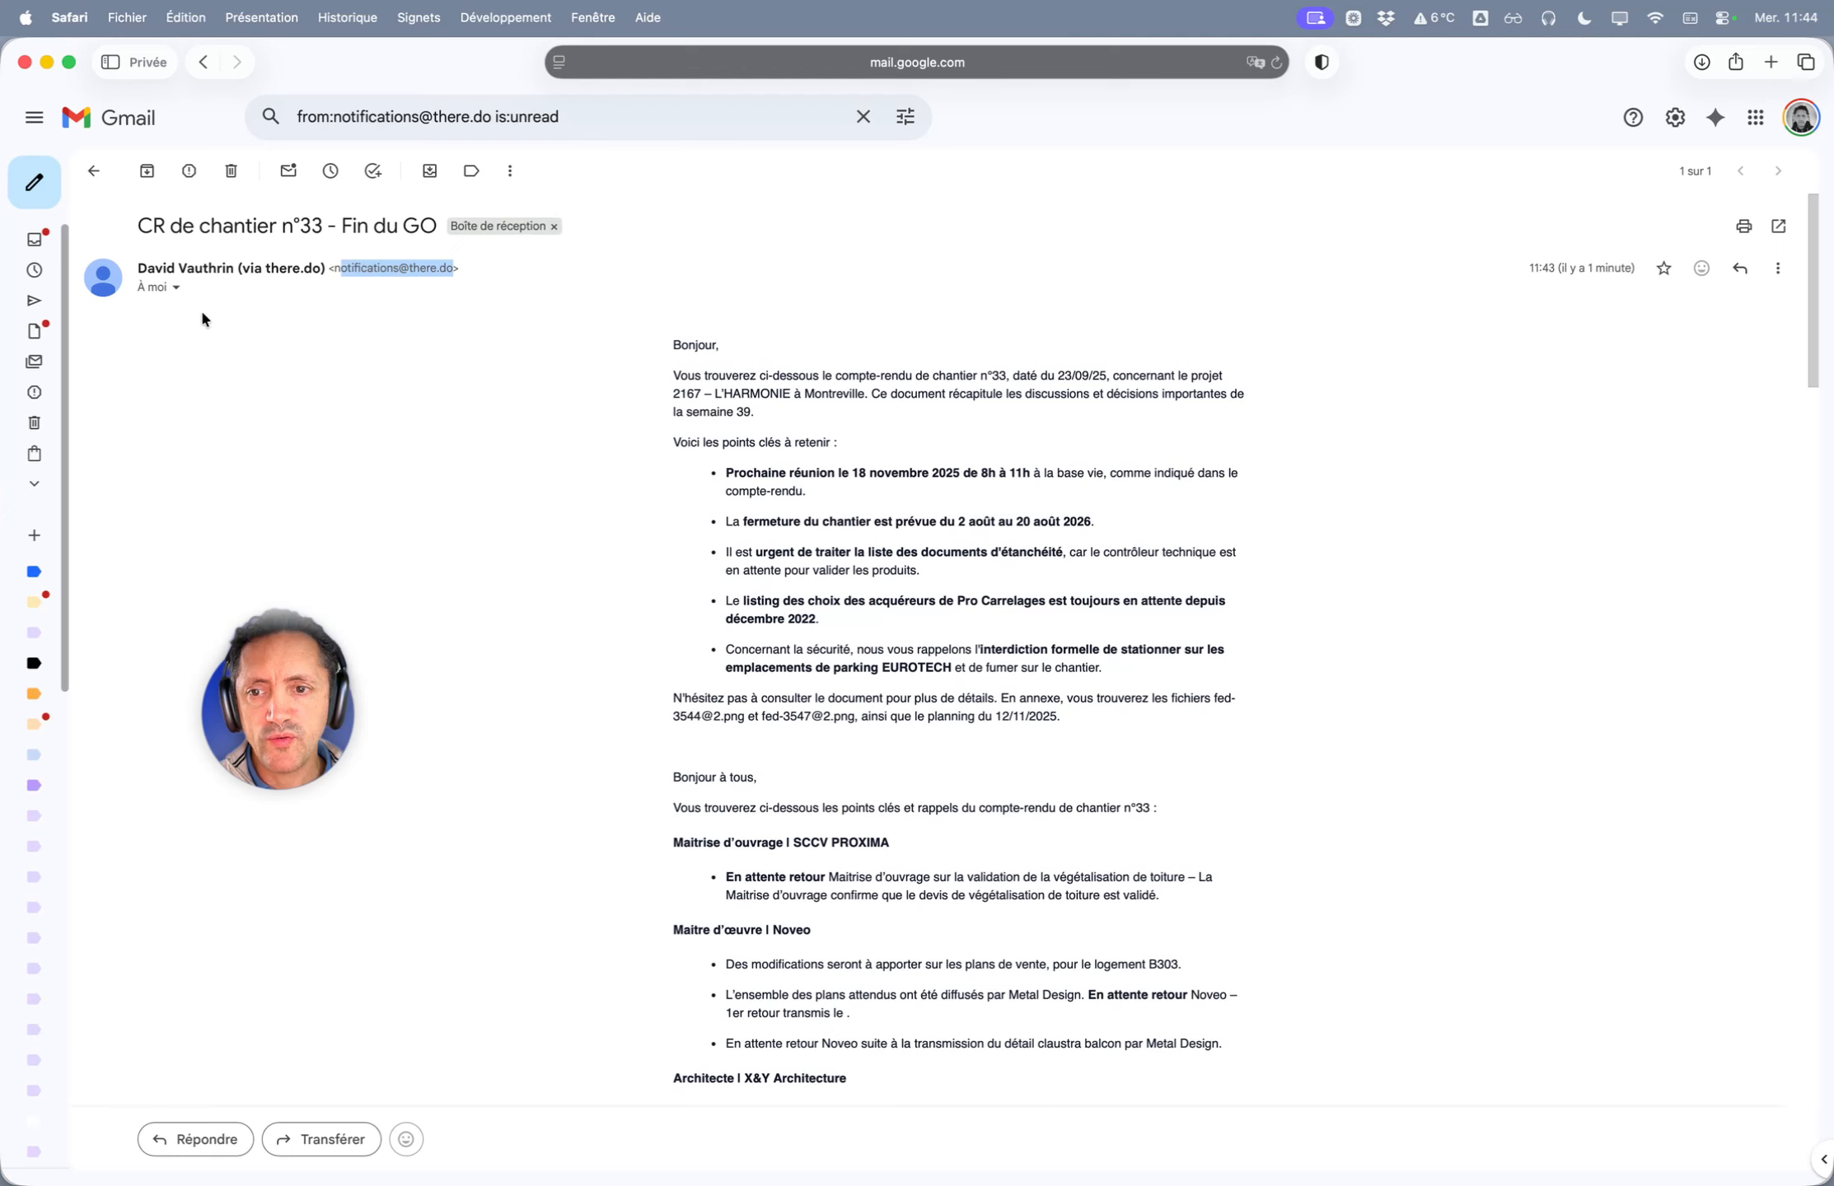
click(176, 286)
drag(277, 341, 480, 346)
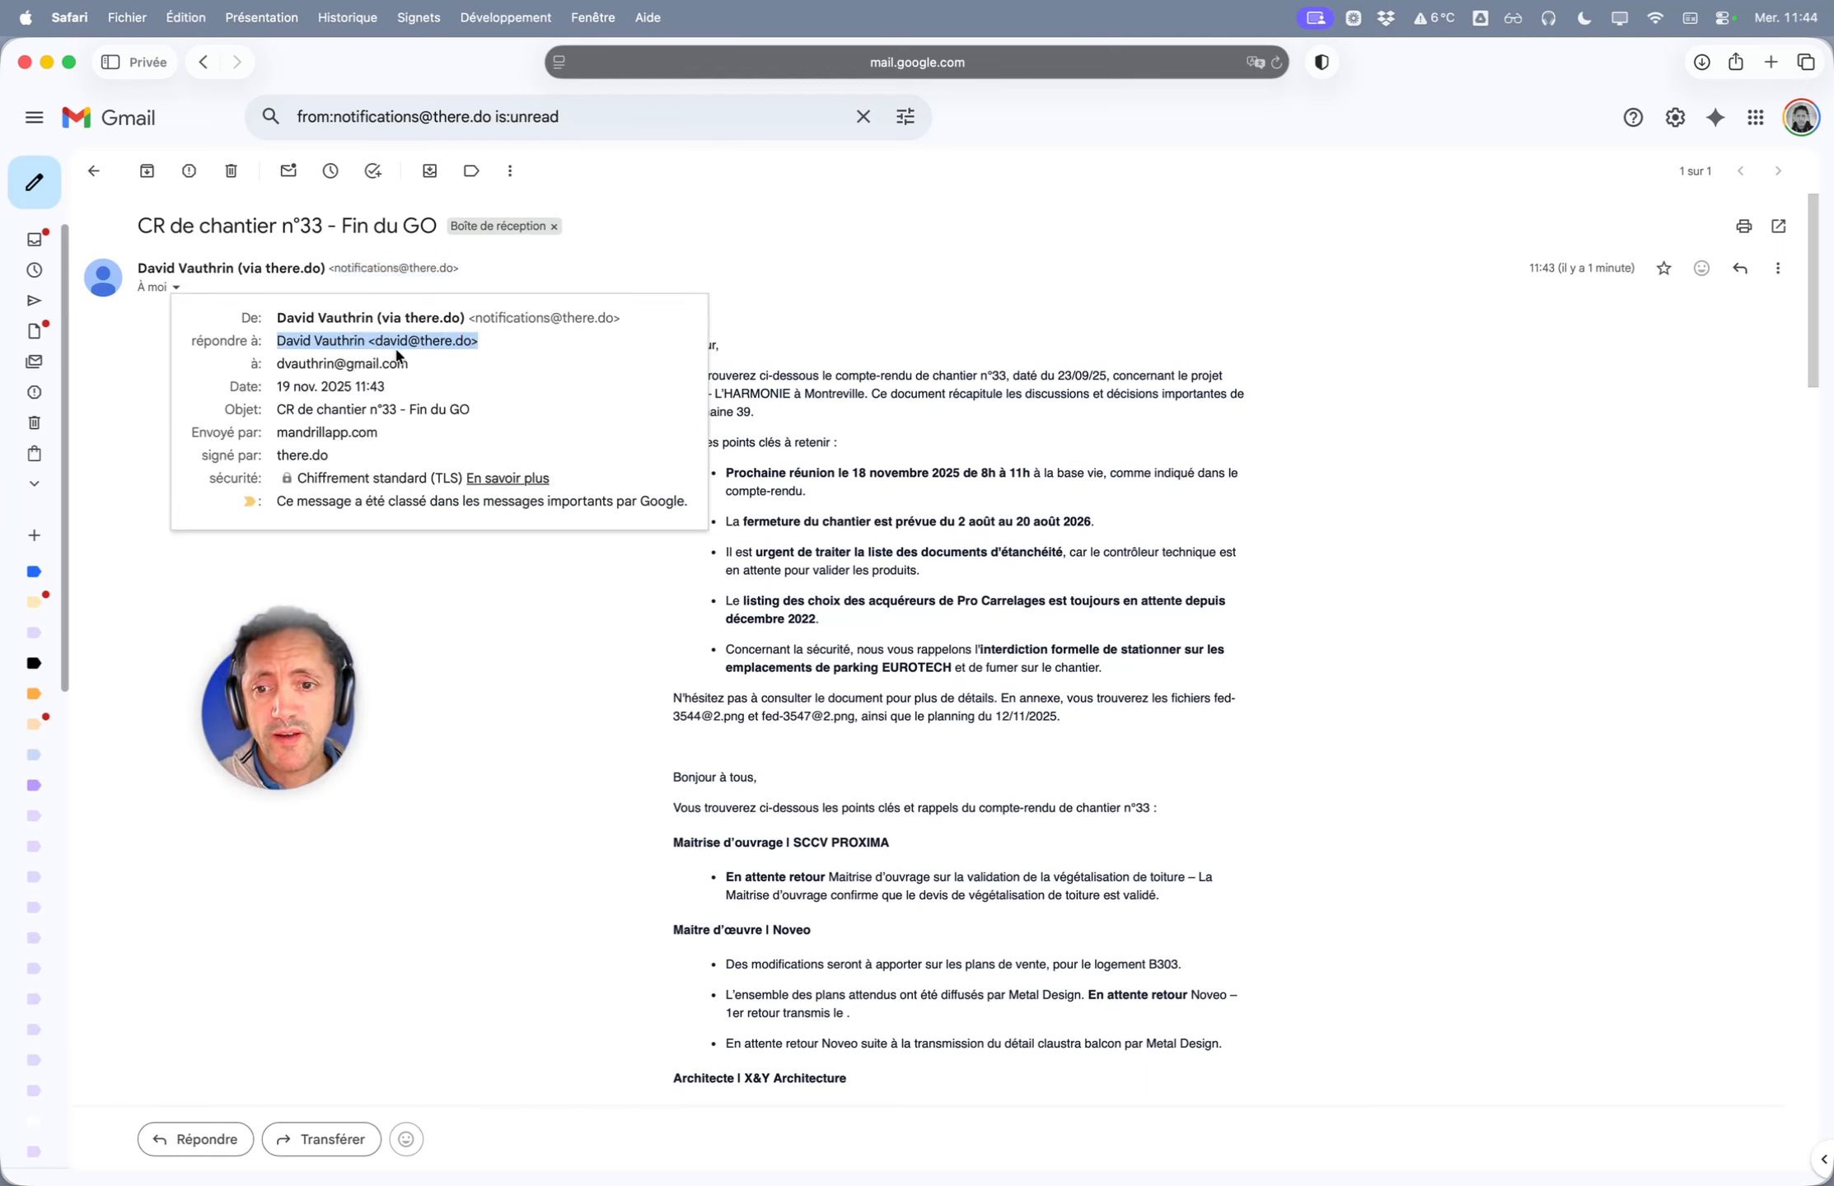
click(818, 371)
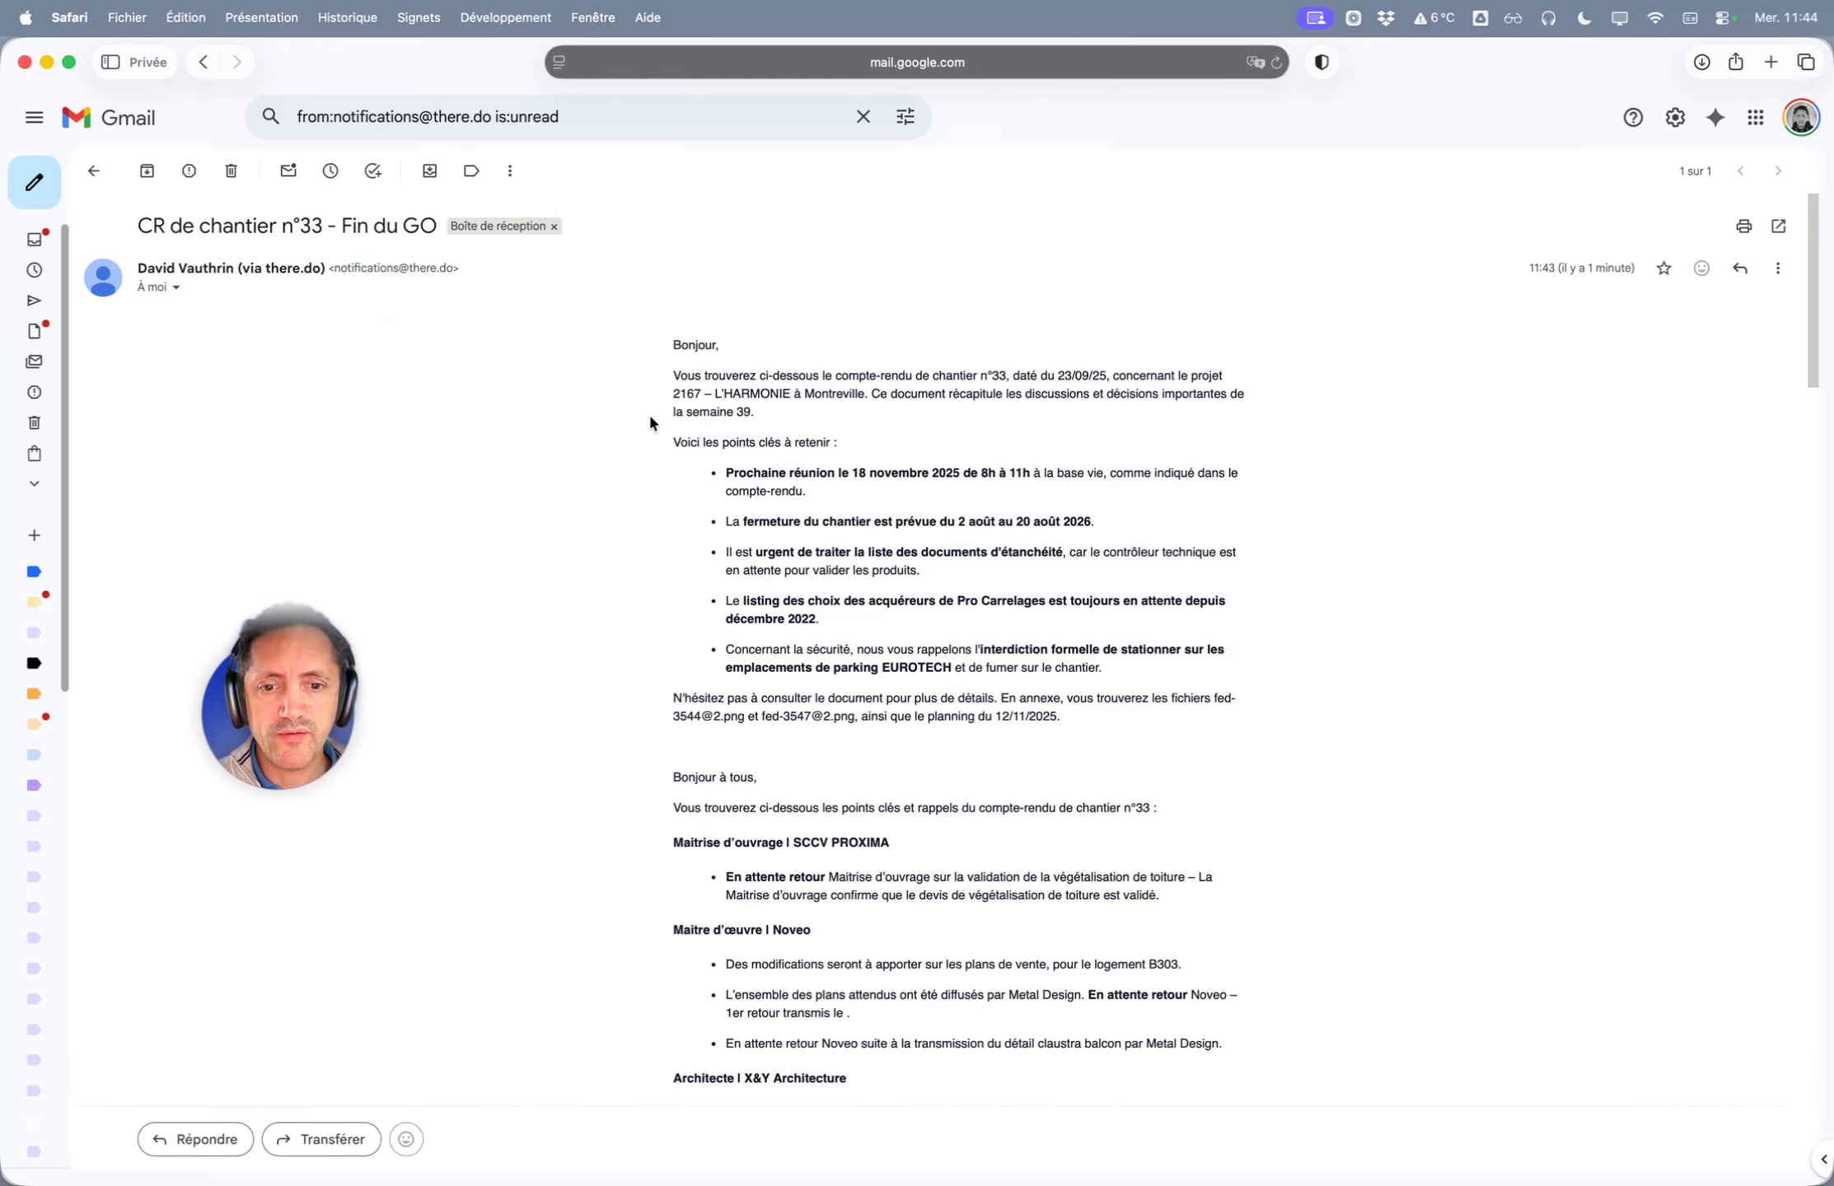
scroll(651, 424, down, 15)
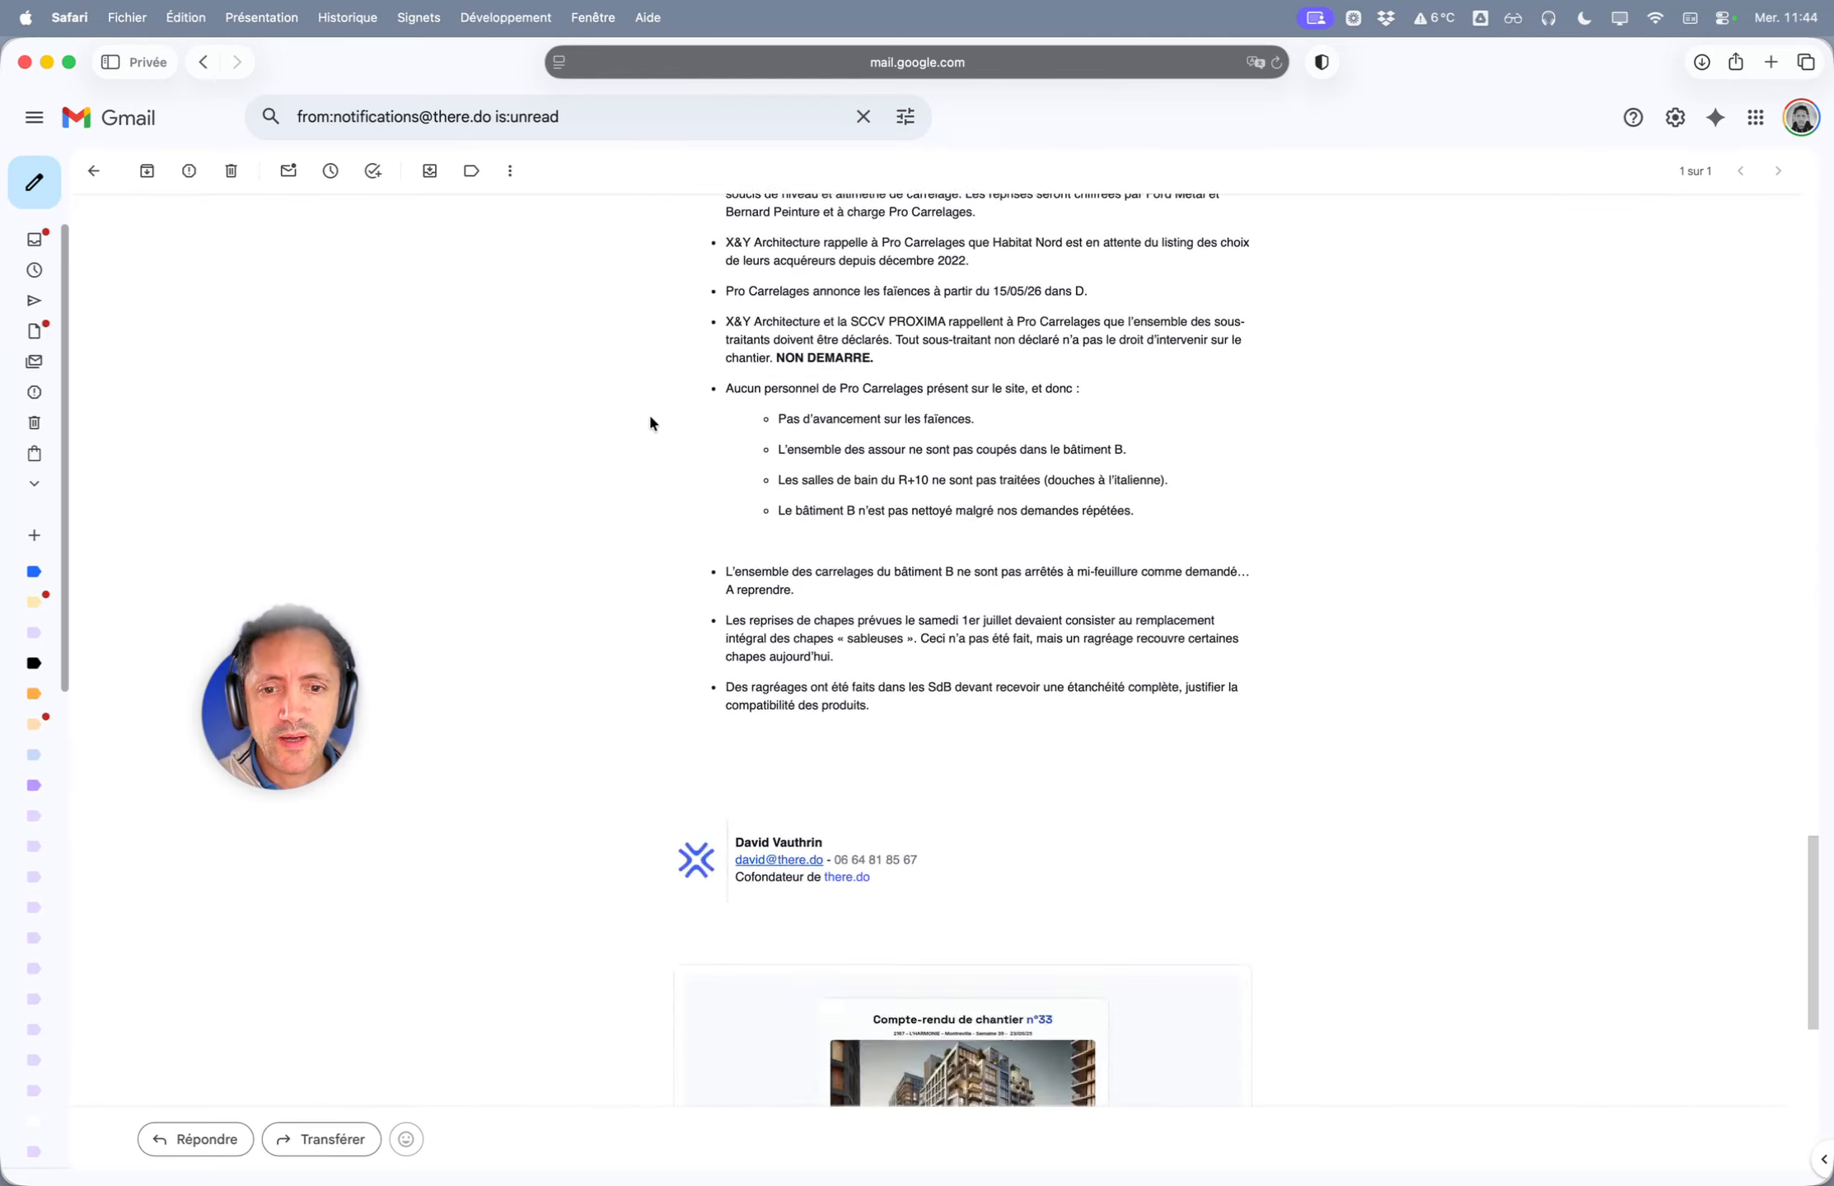
scroll(651, 424, down, 7)
scroll(651, 423, up, 4)
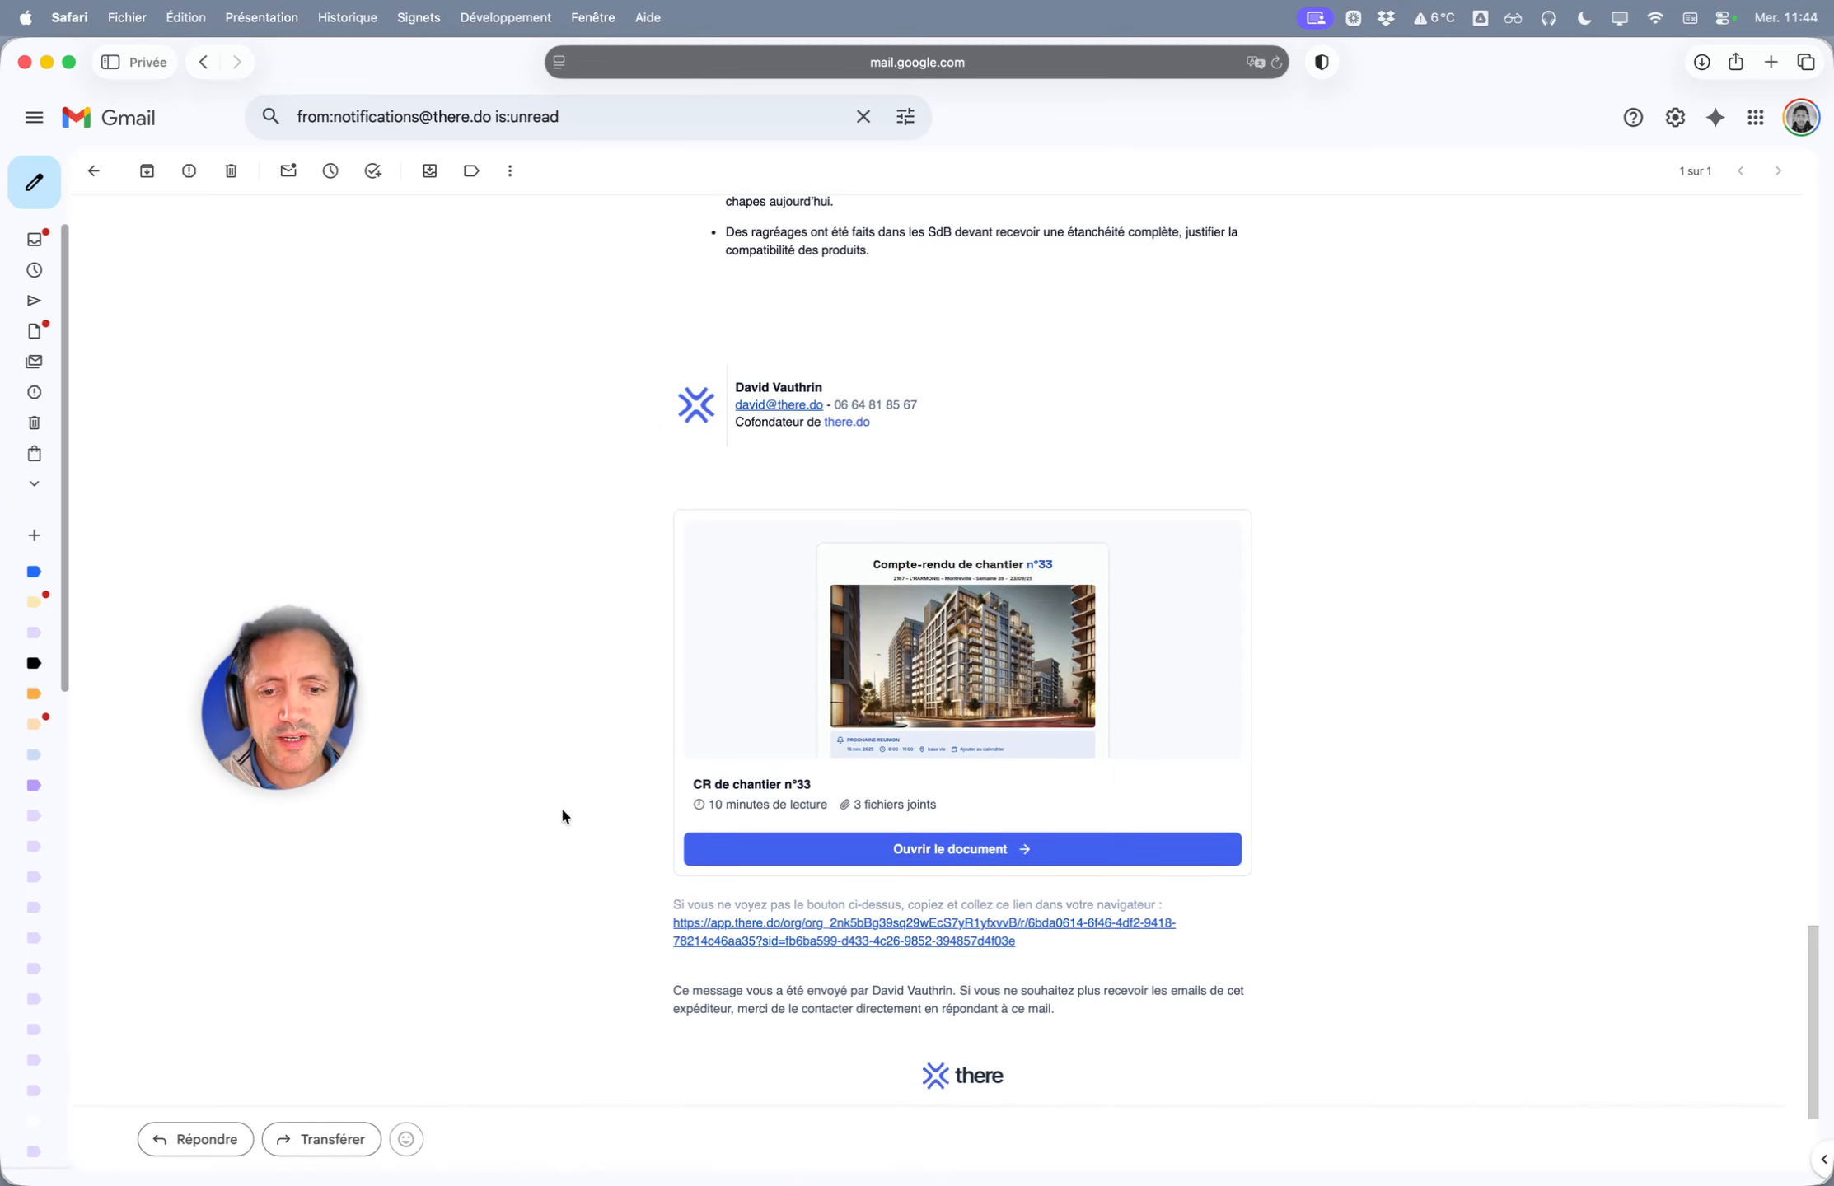
- Open the shared report in a new tab, collapse Commentaires and glance at the attached files
click(863, 852)
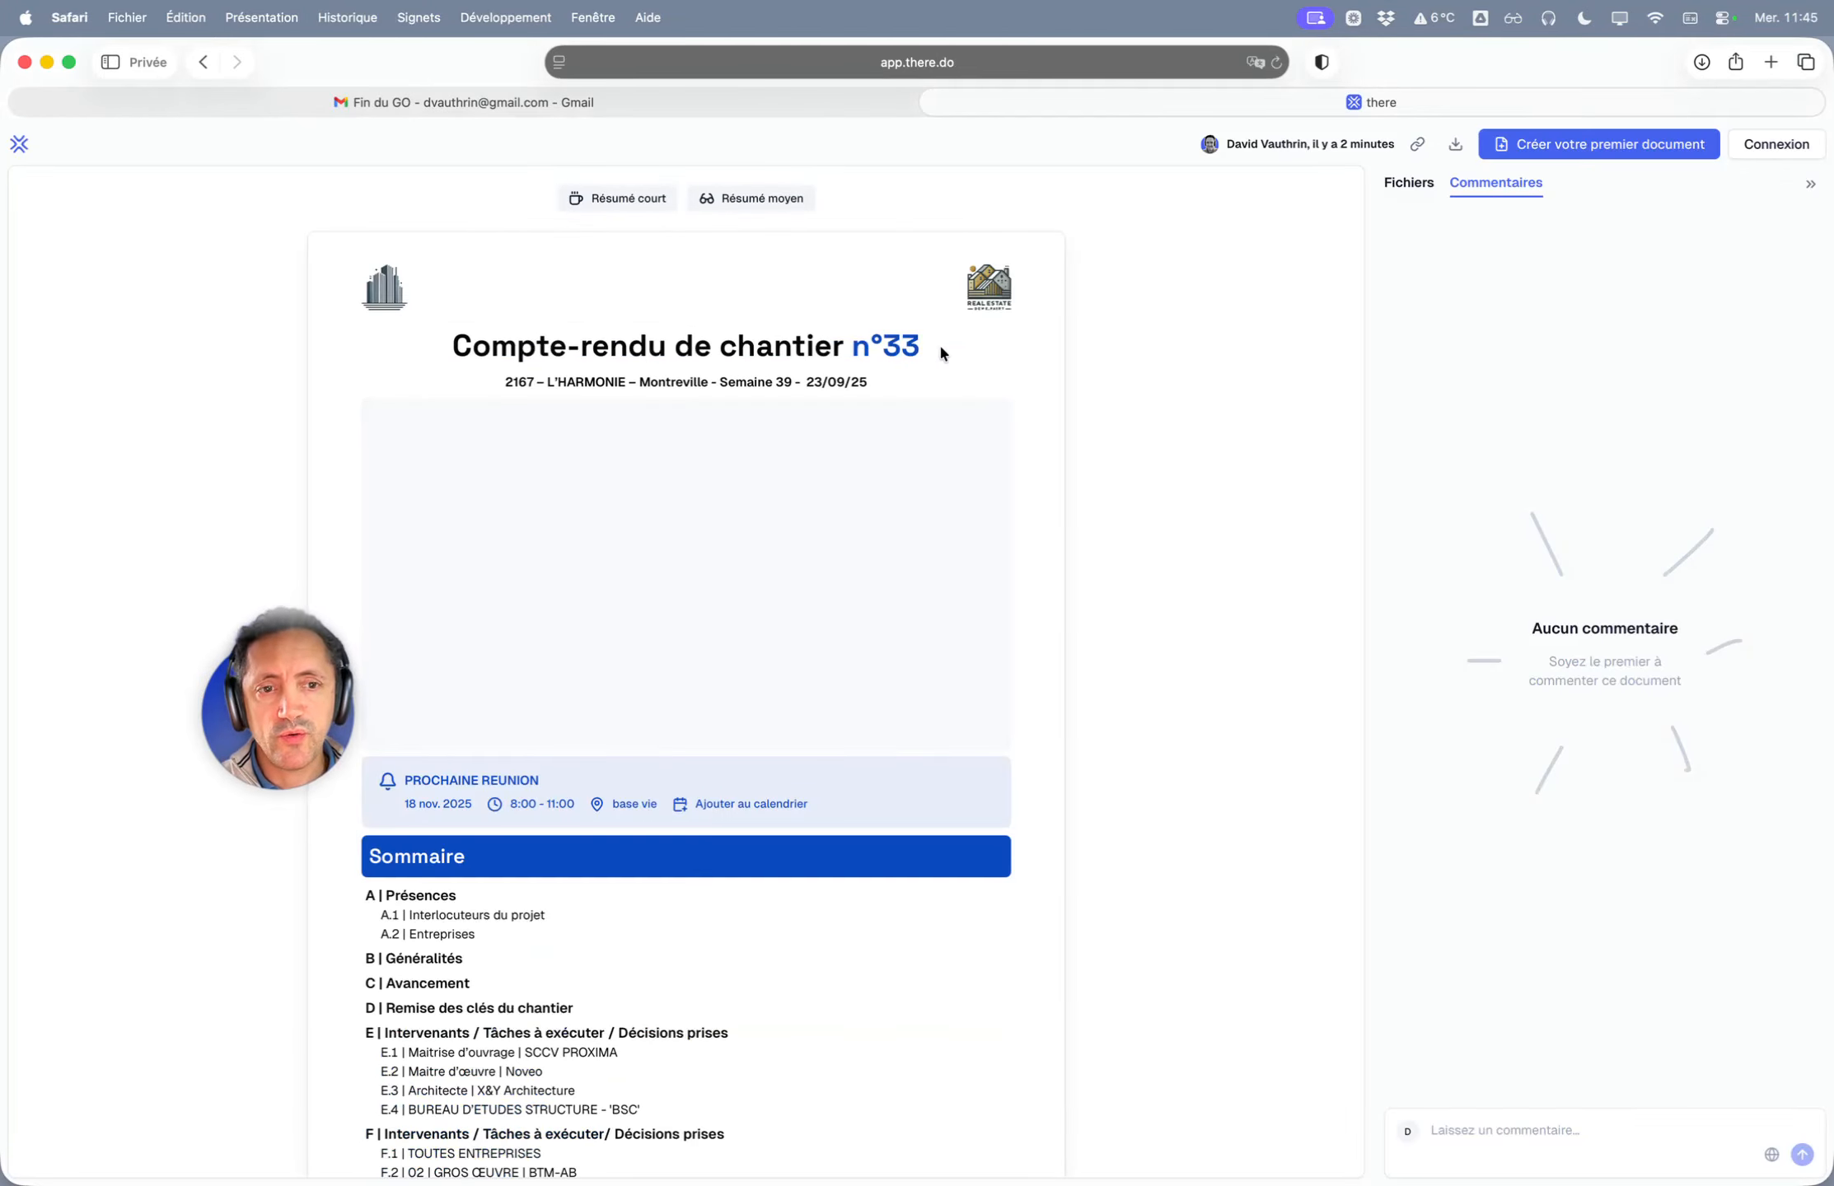
click(1811, 190)
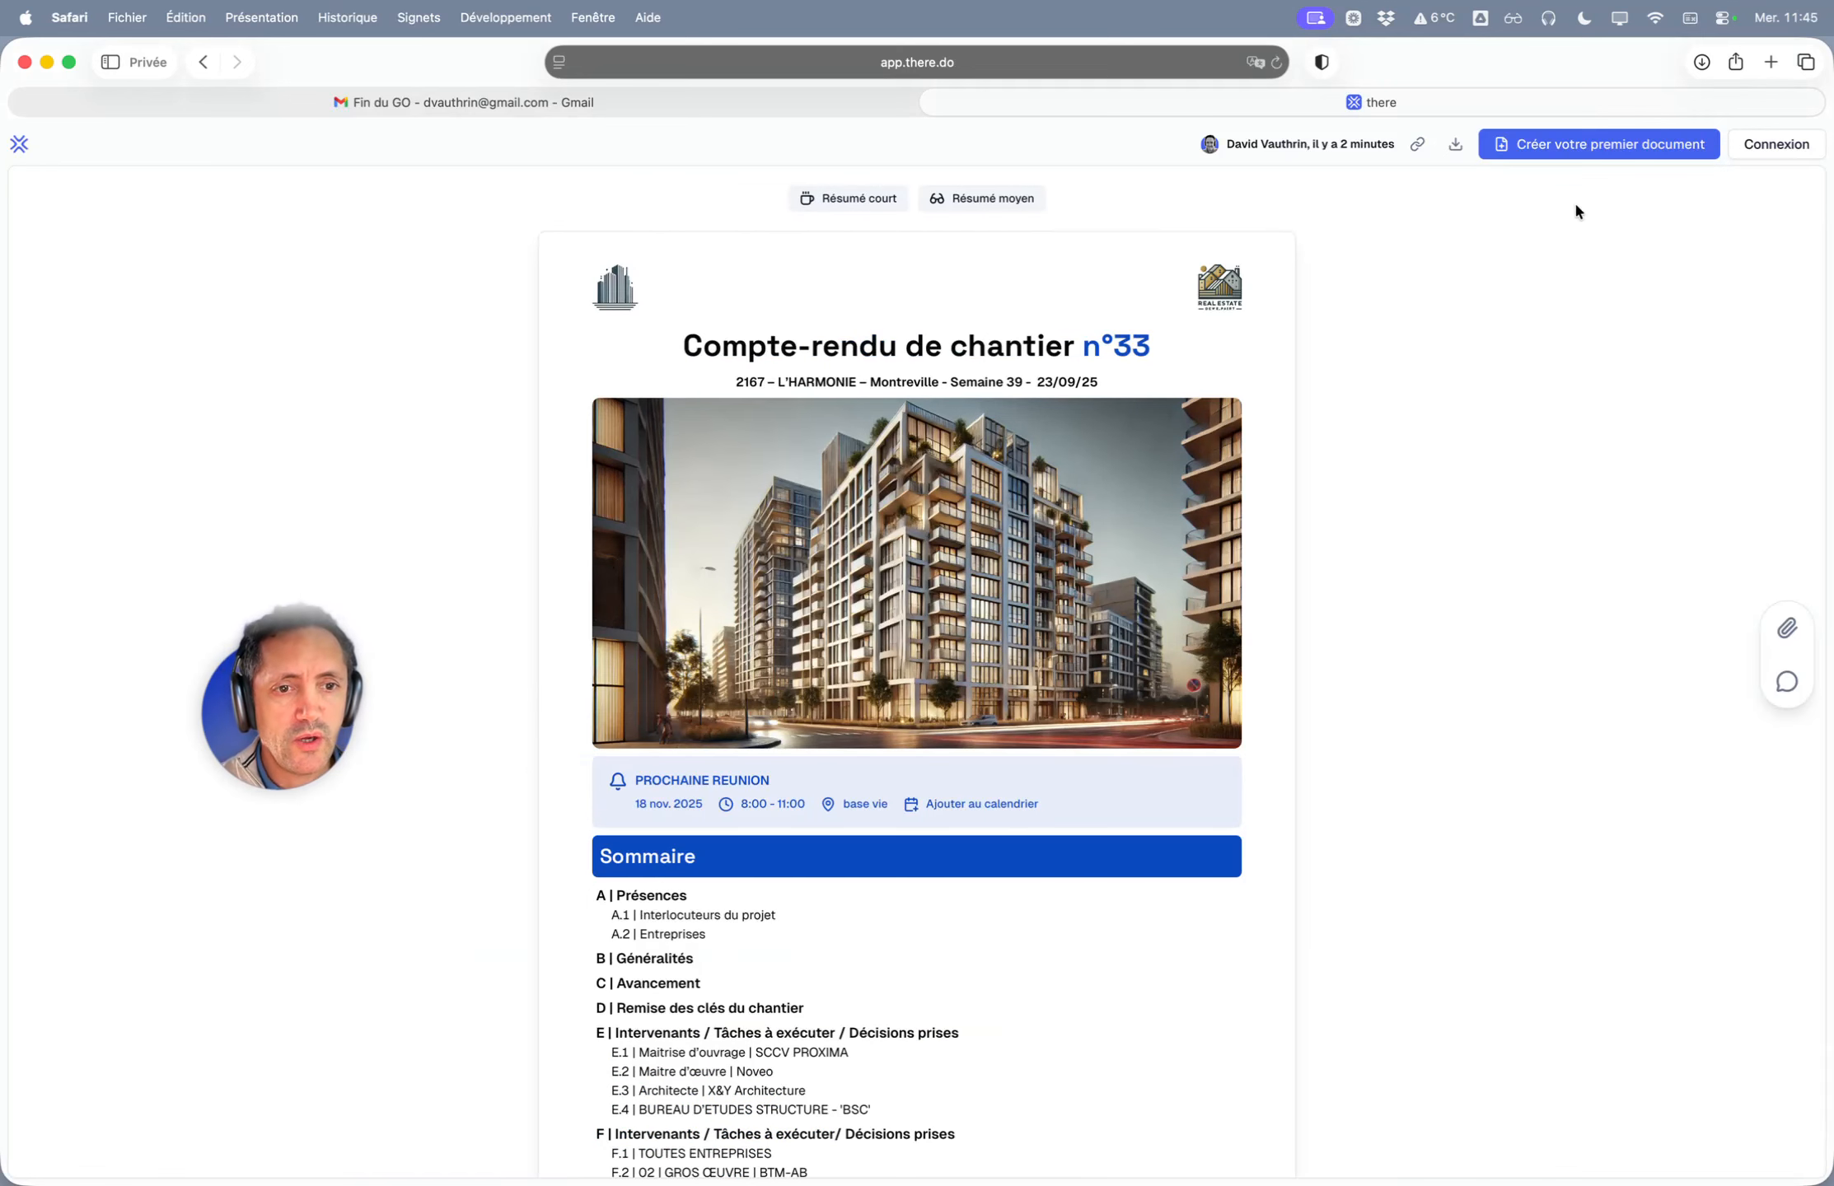
click(1788, 631)
drag(1447, 265, 1772, 247)
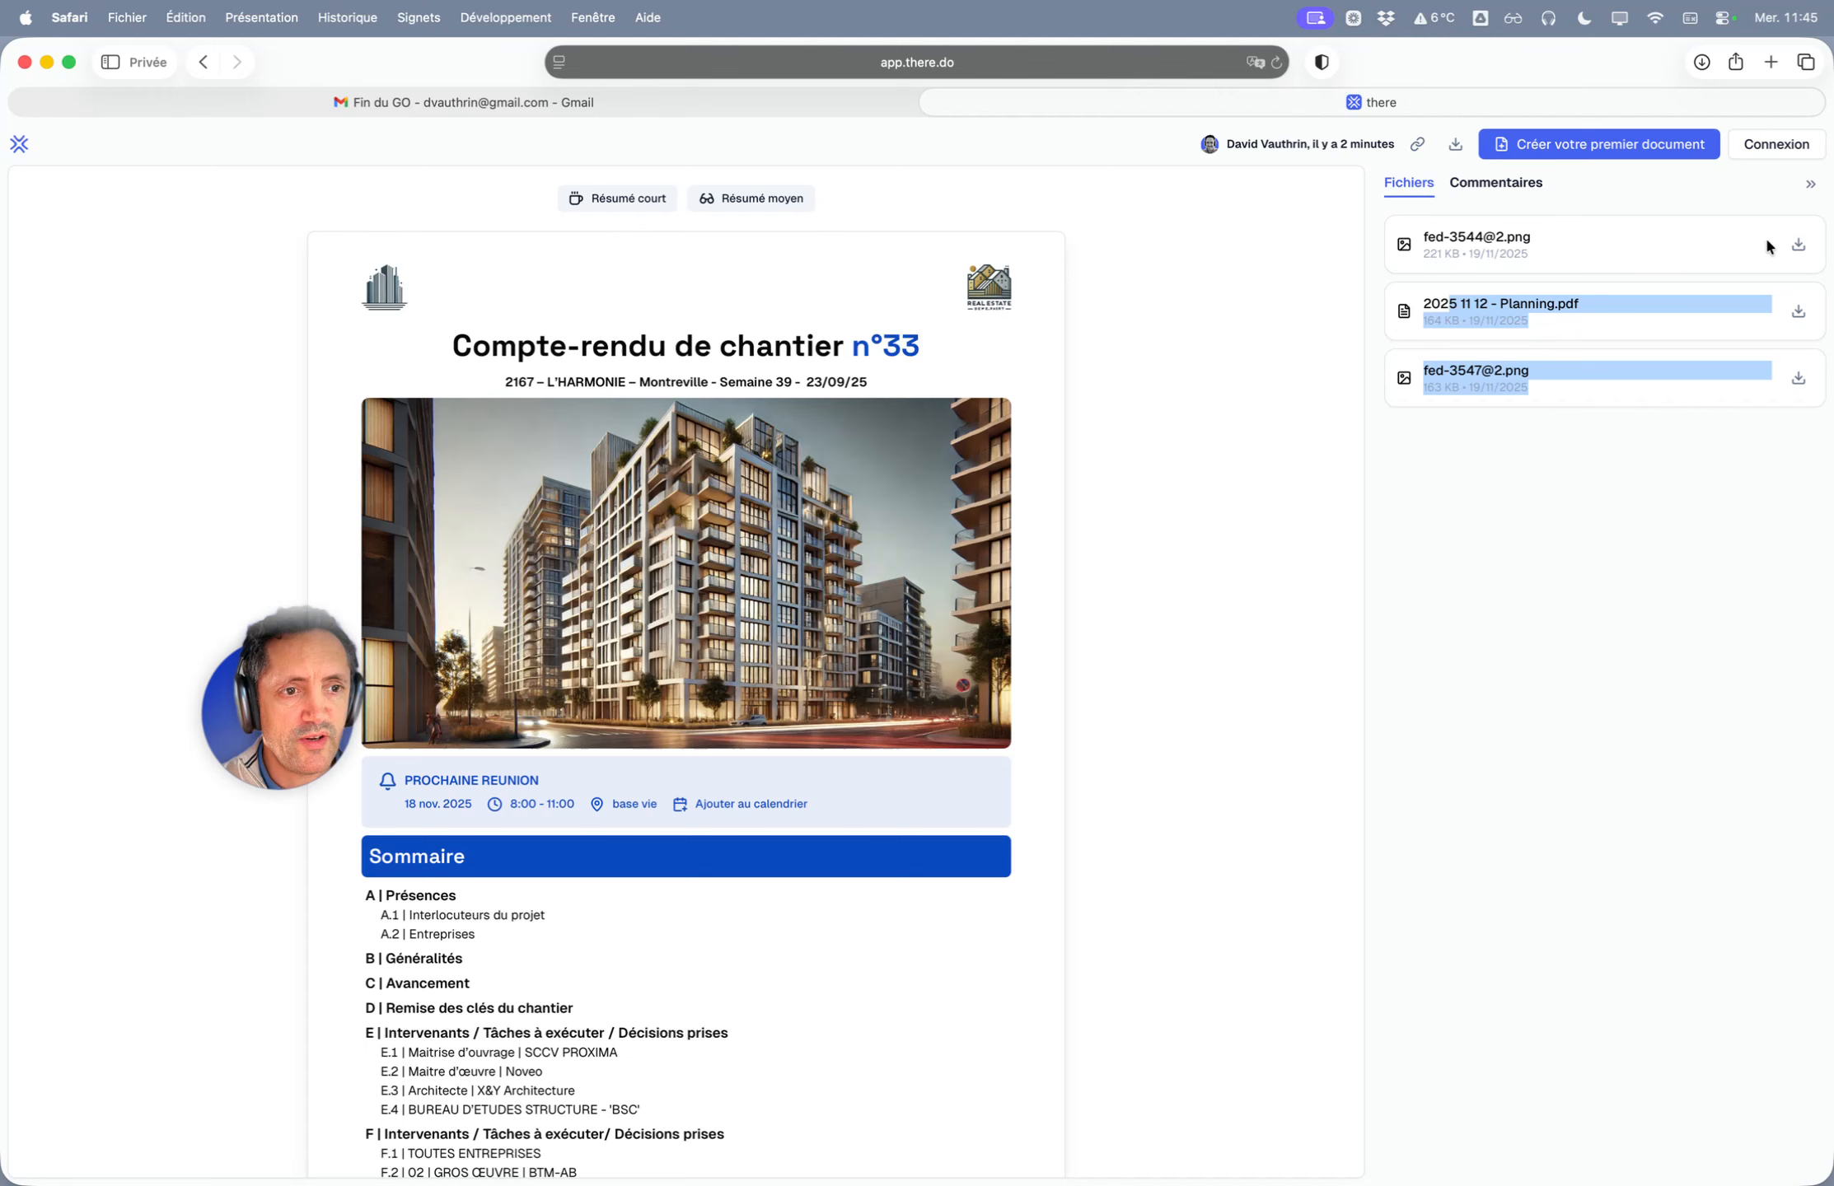
click(1812, 190)
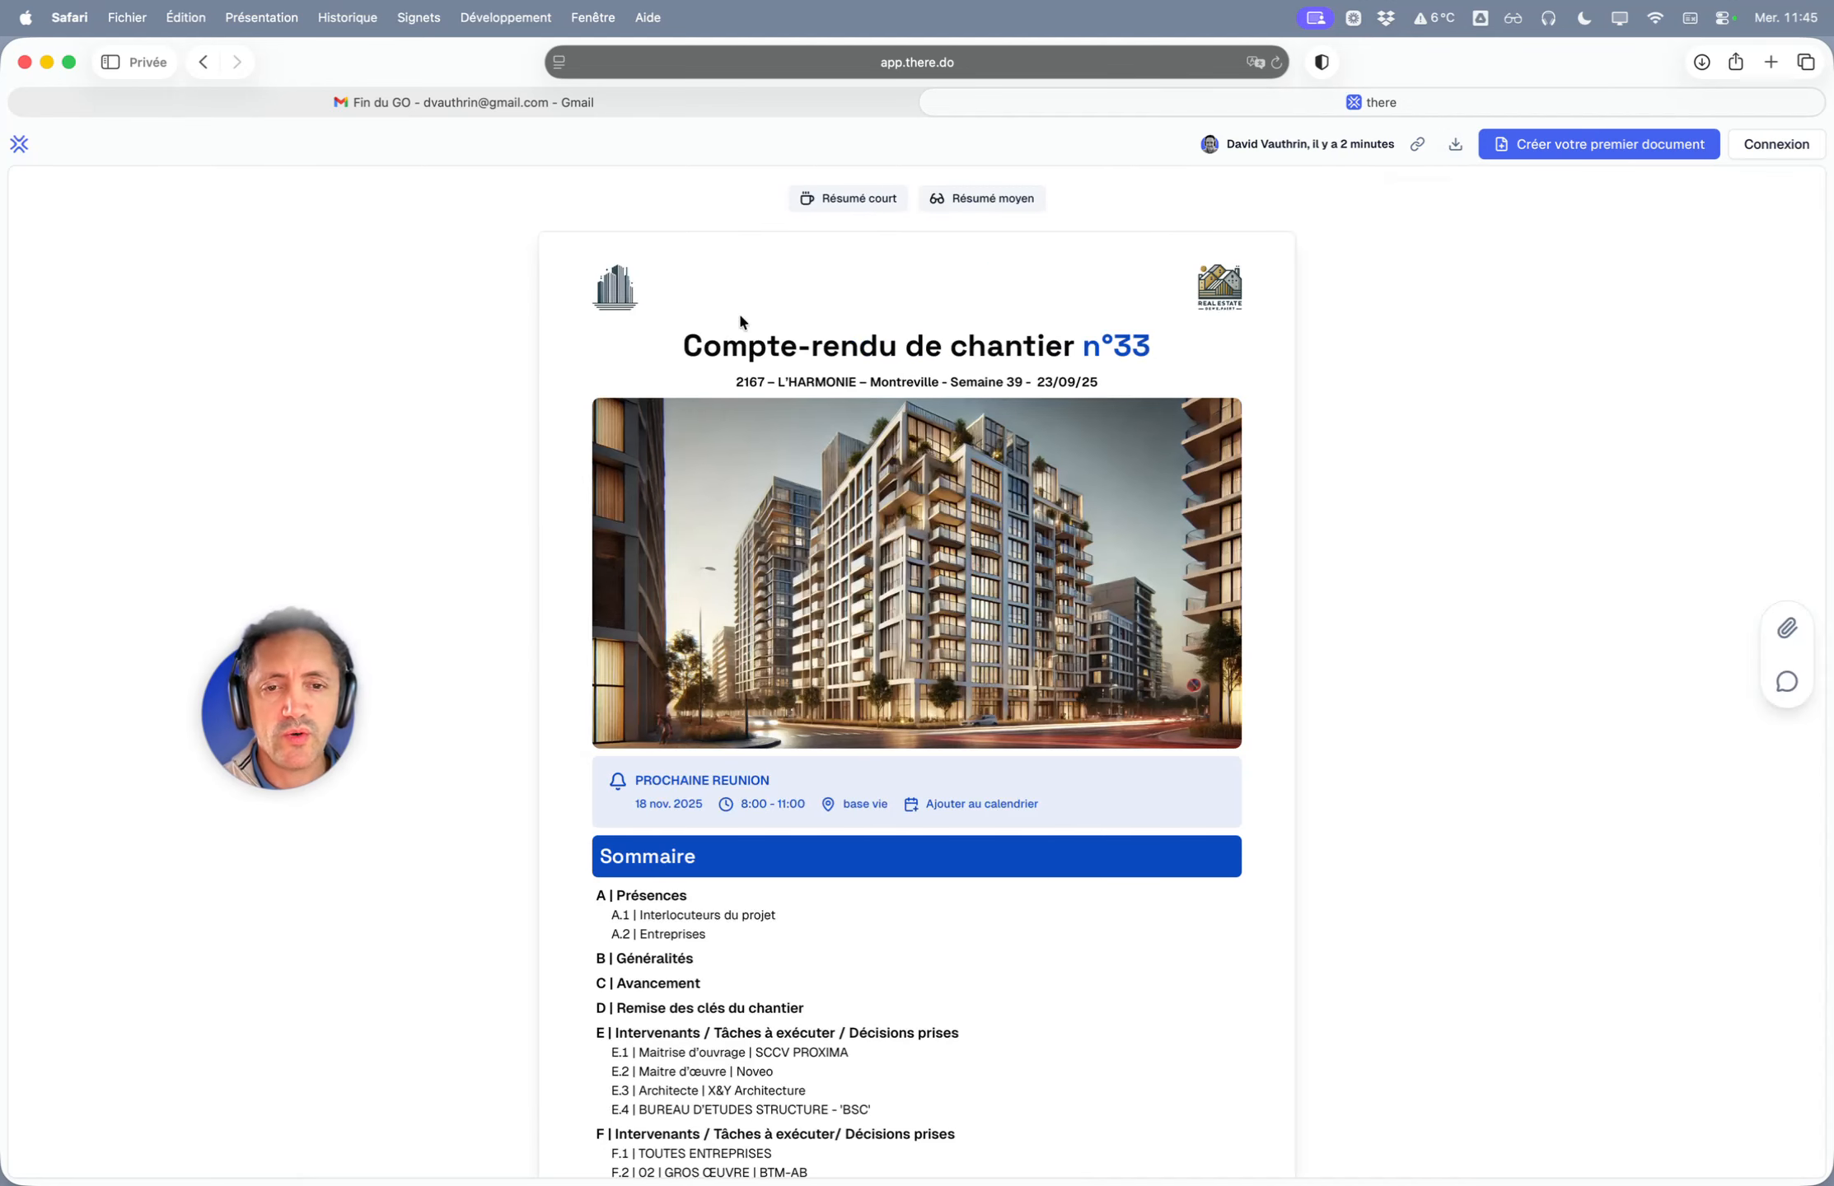
- Jump to section E.1 Maitrise d'ouvrage via the Sommaire
scroll(700, 477, down, 9)
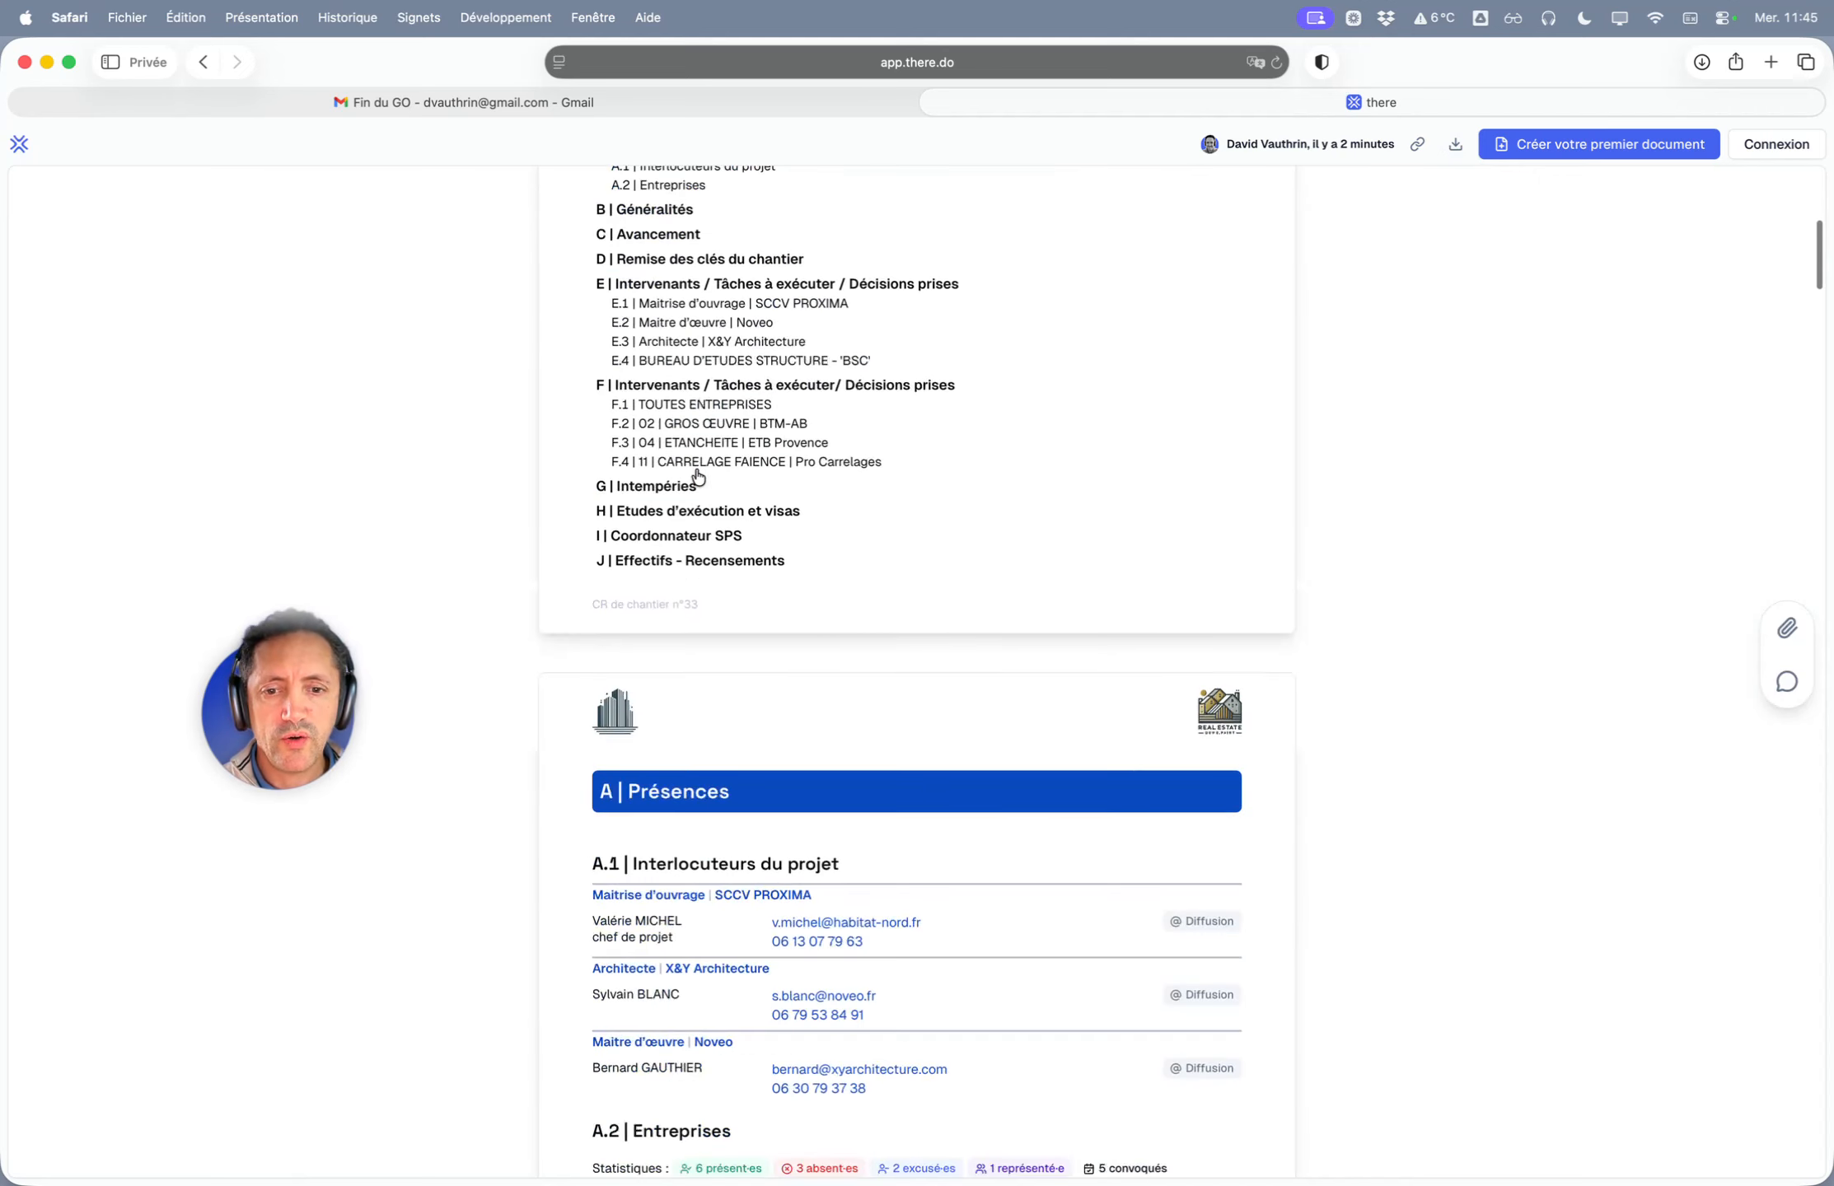
scroll(692, 461, up, 3)
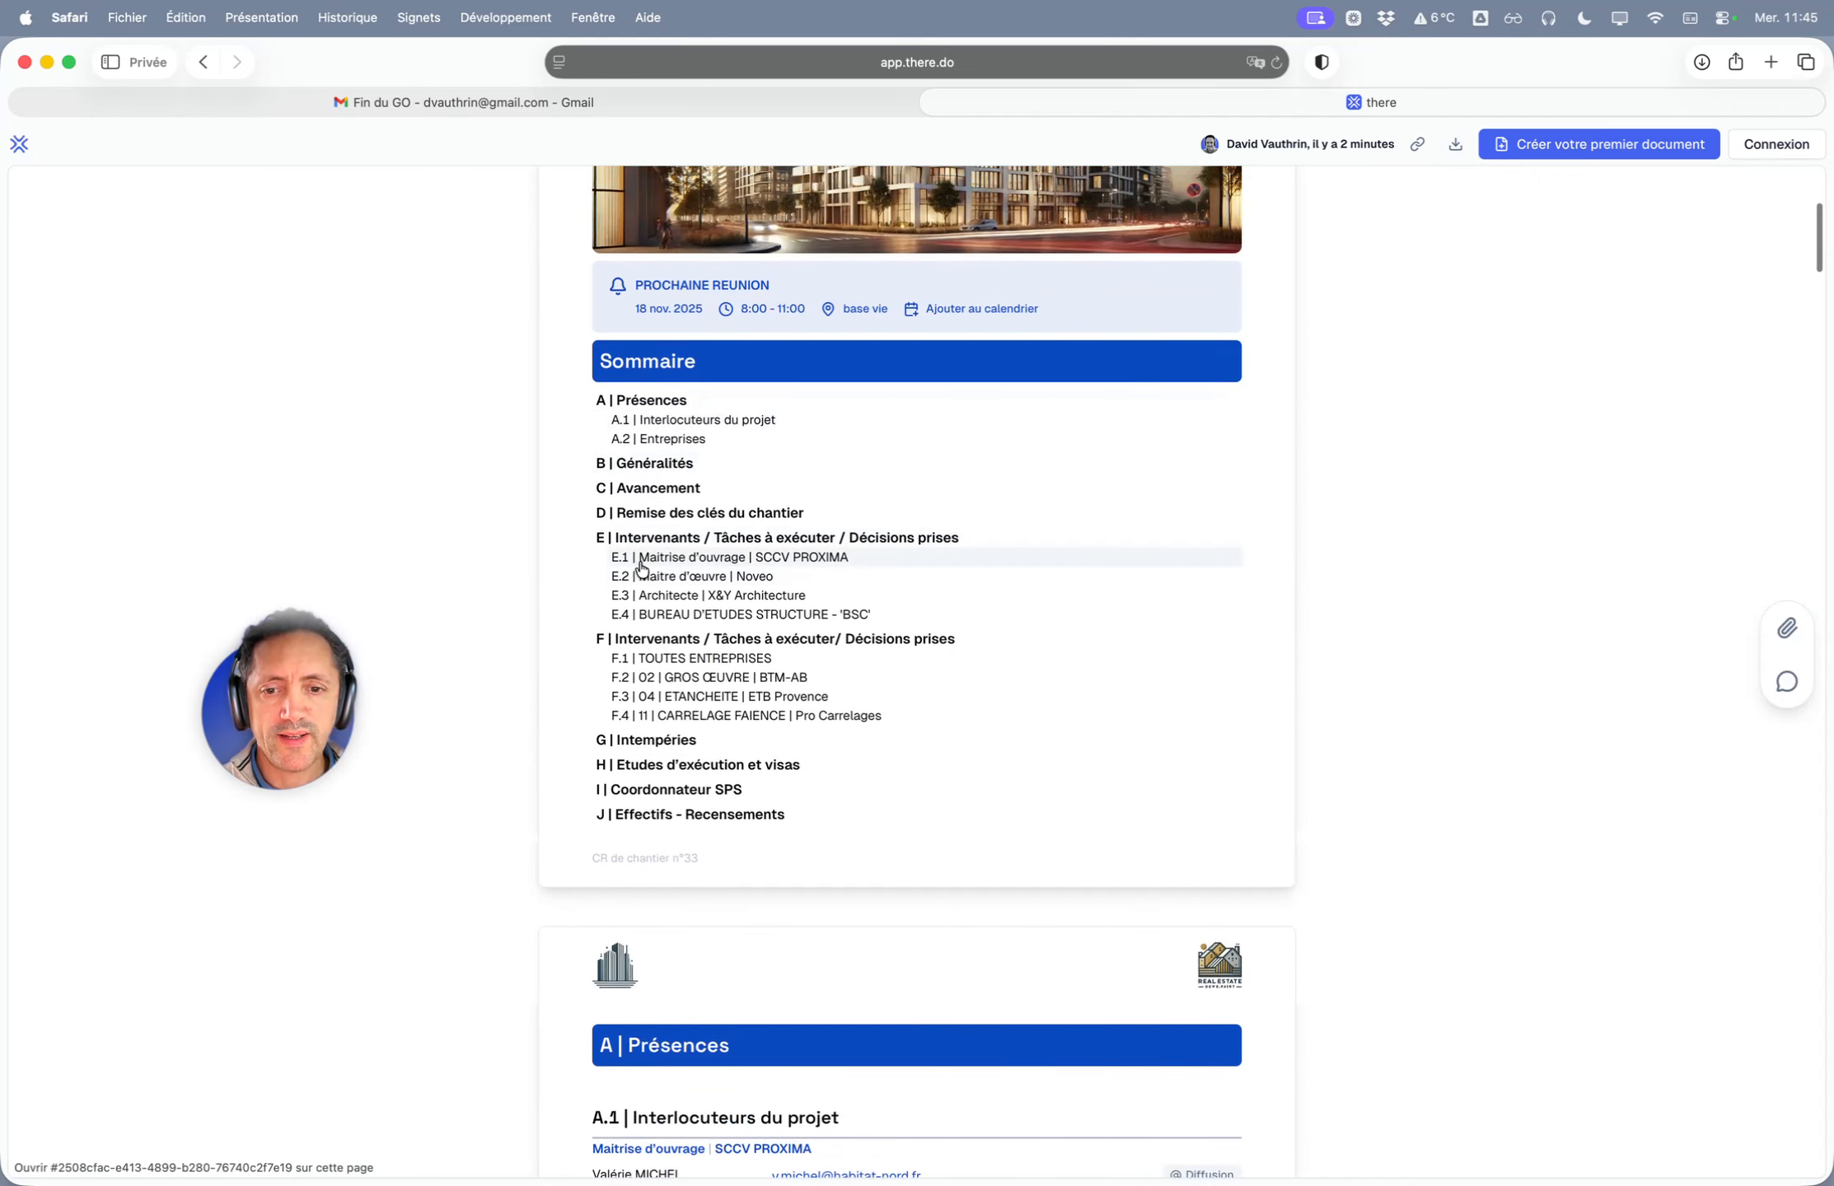
click(630, 554)
scroll(555, 475, down, 3)
scroll(555, 475, up, 8)
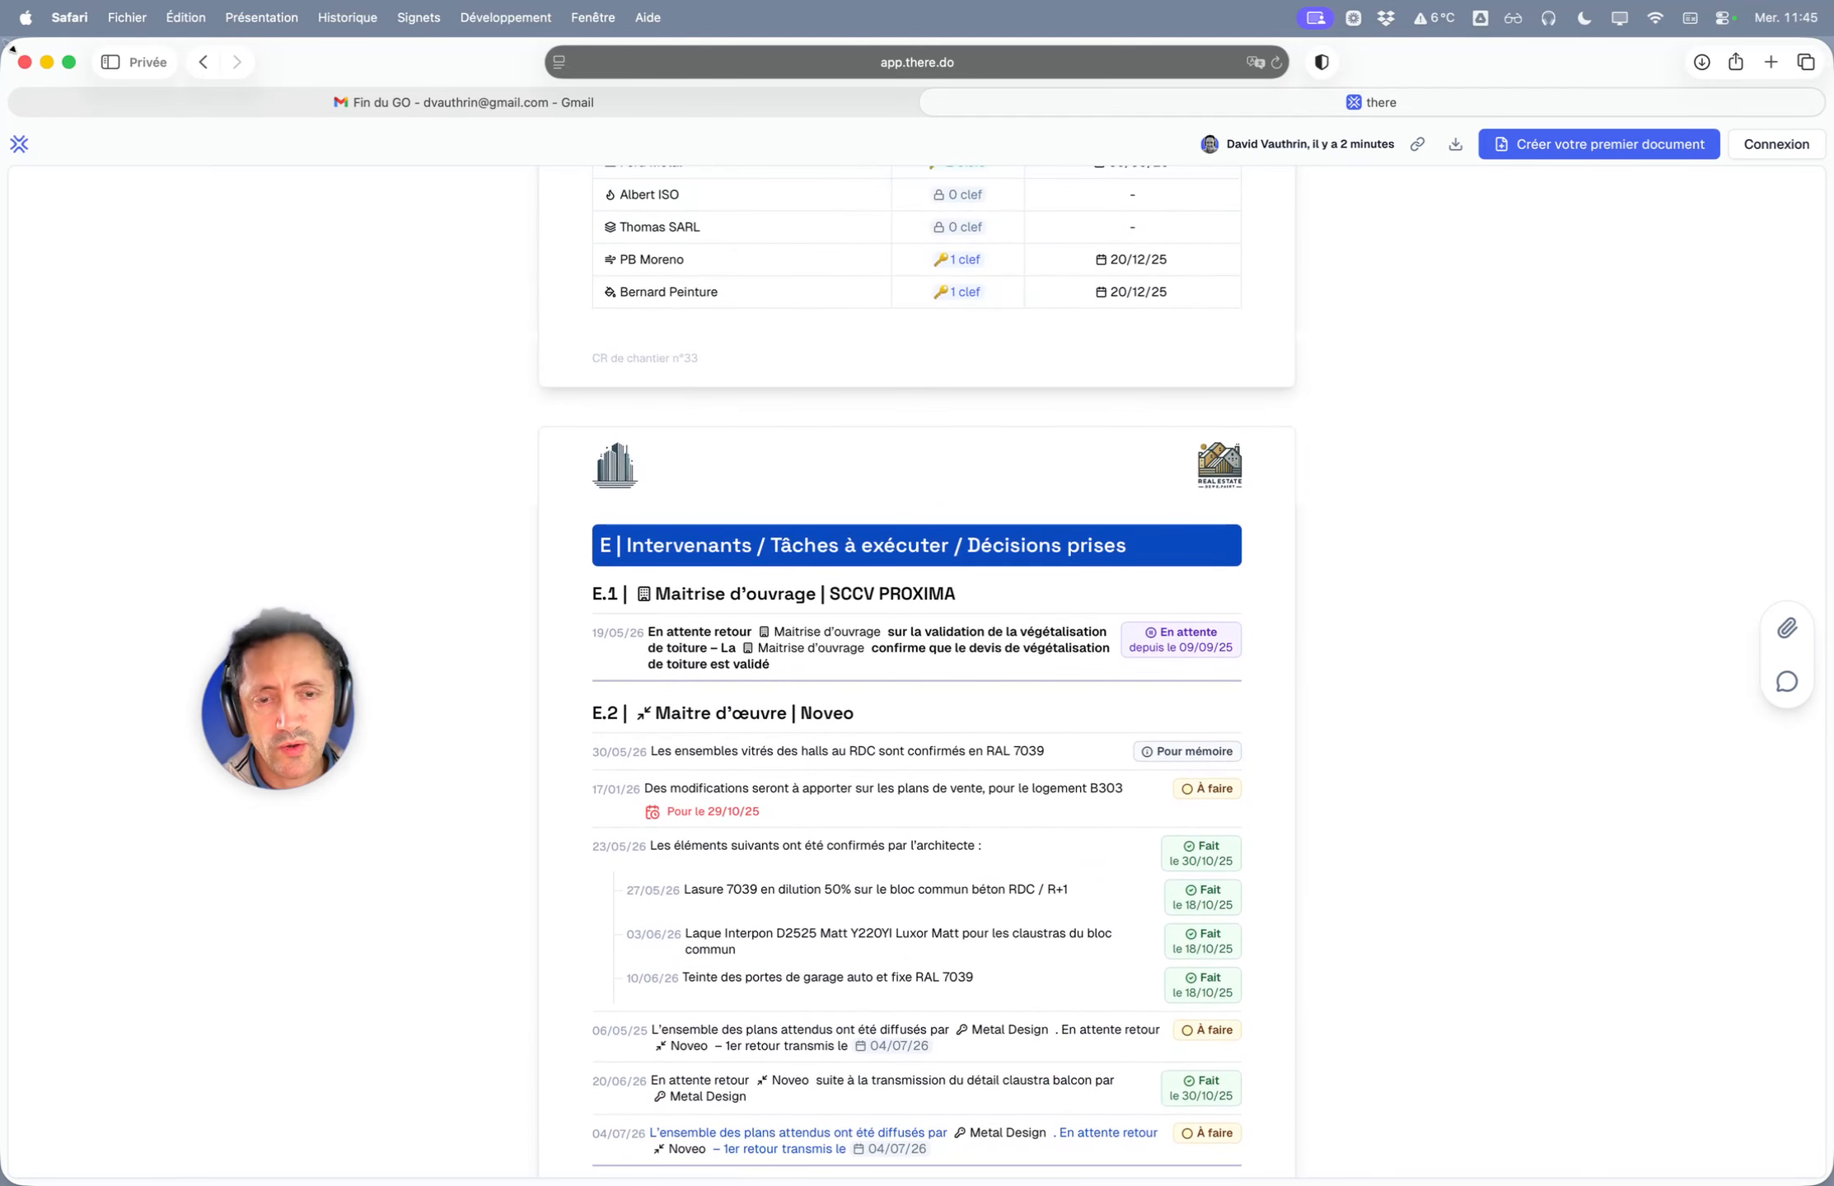
- Shrink the browser to phone width, scroll through the report, then restore it to full screen
drag(9, 45, 698, 143)
scroll(906, 716, down, 15)
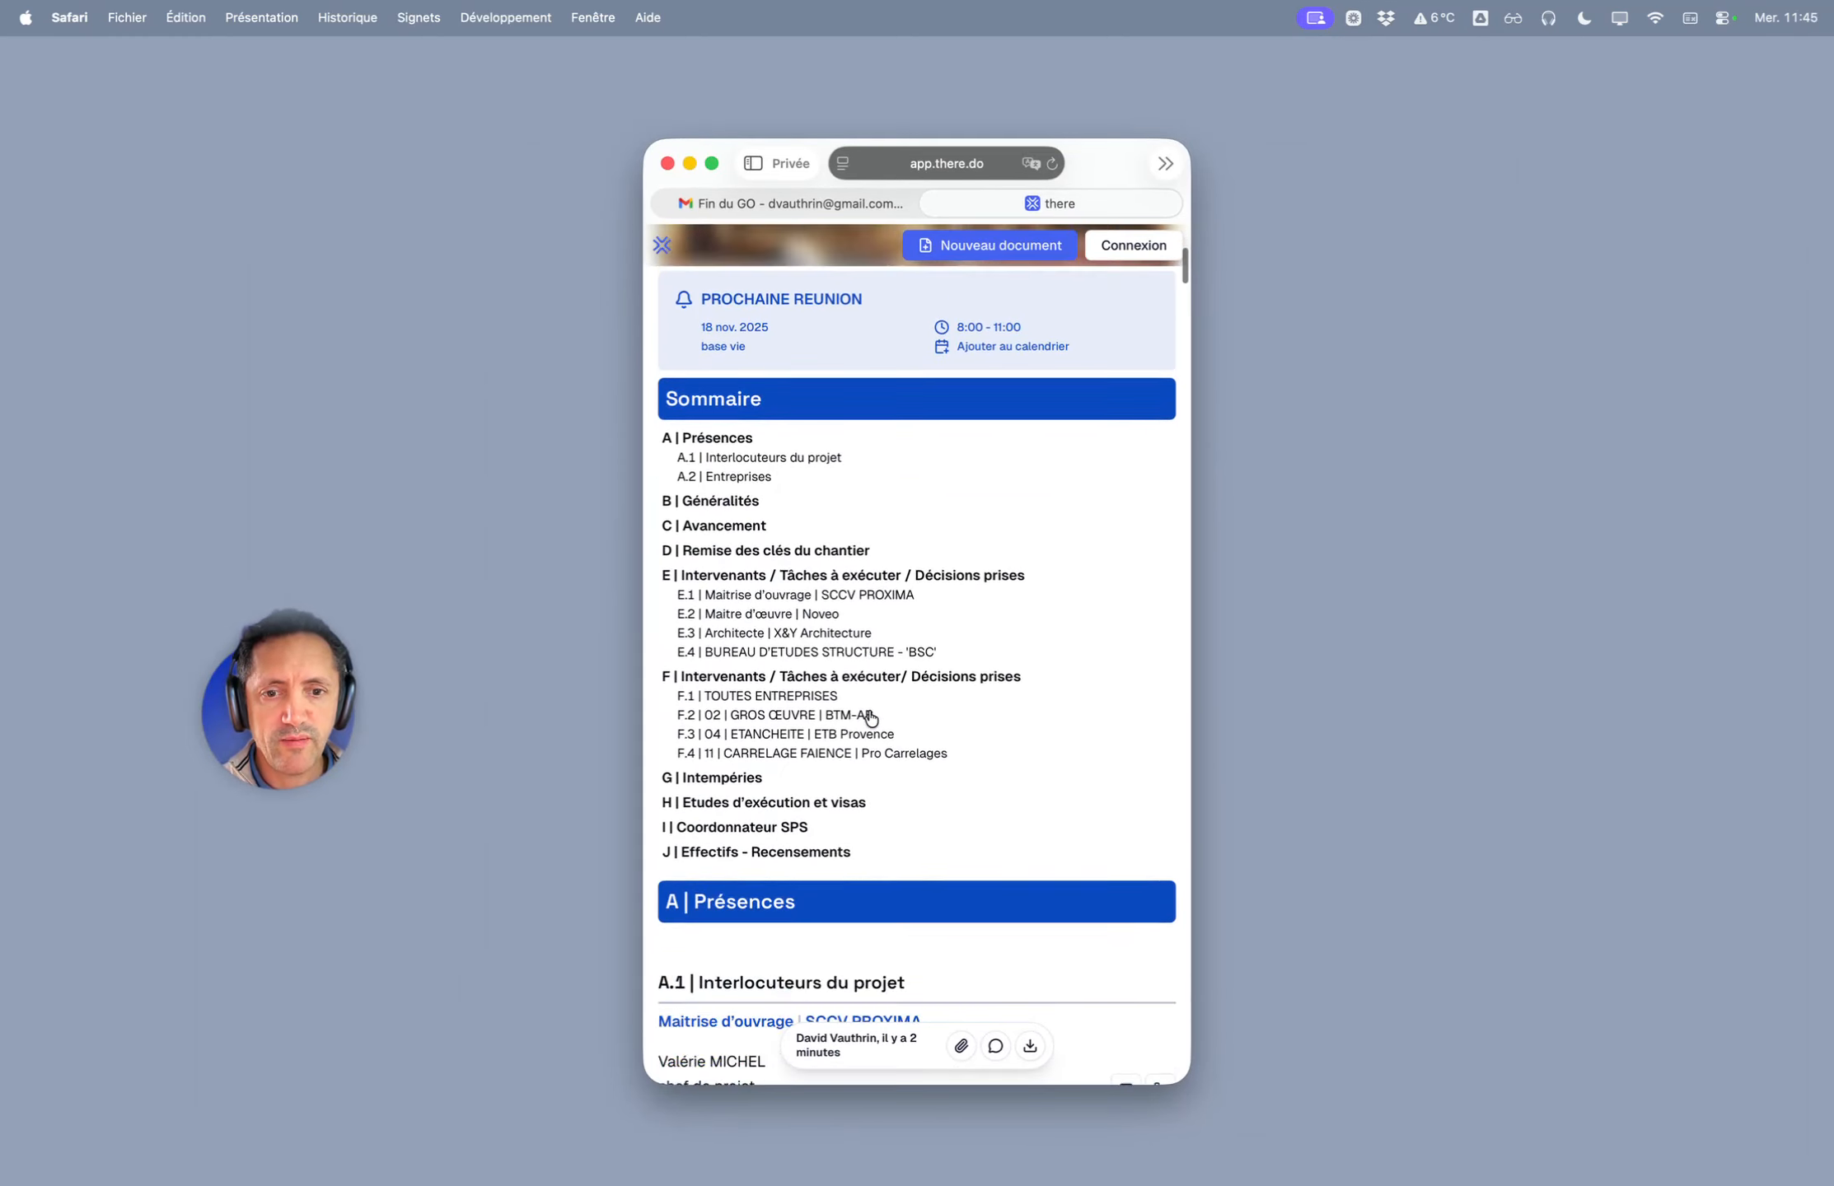
scroll(870, 713, down, 15)
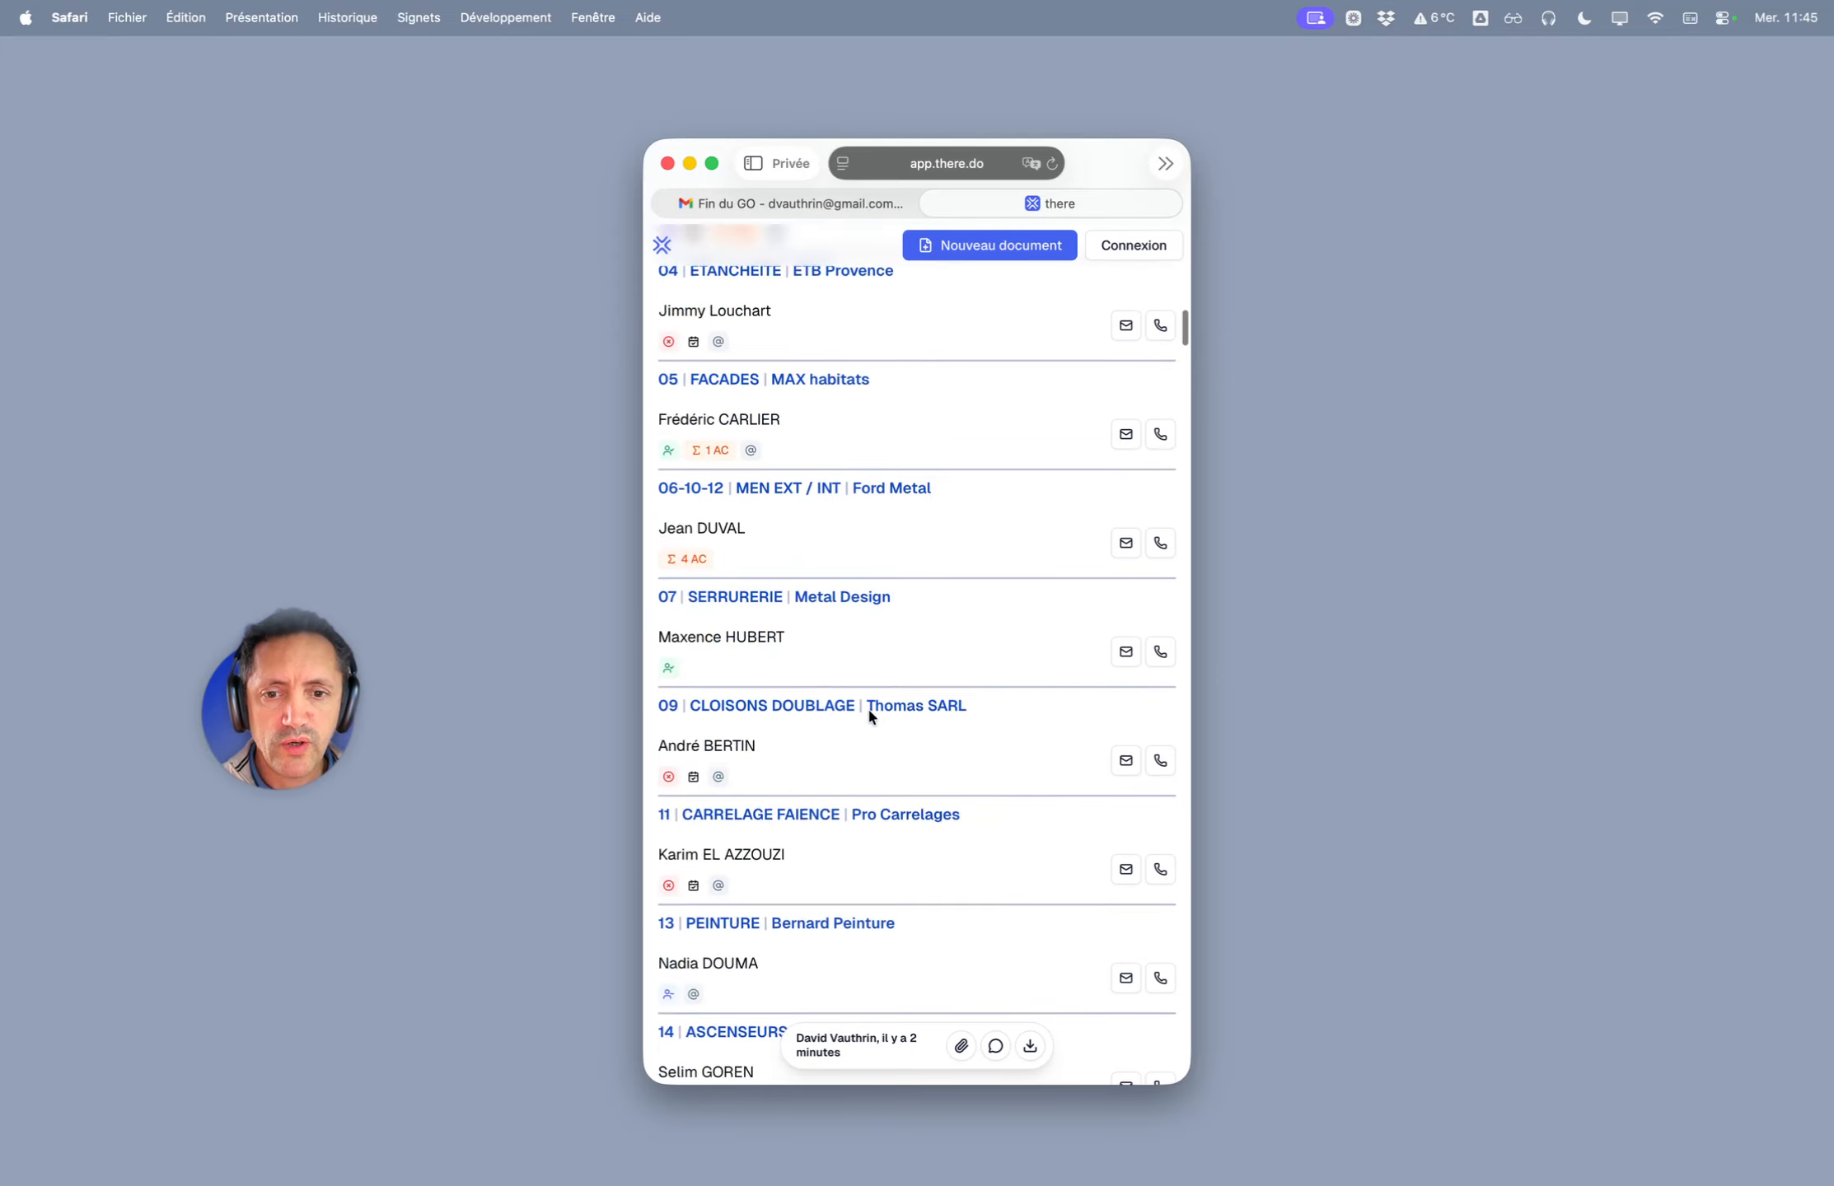
scroll(869, 711, down, 20)
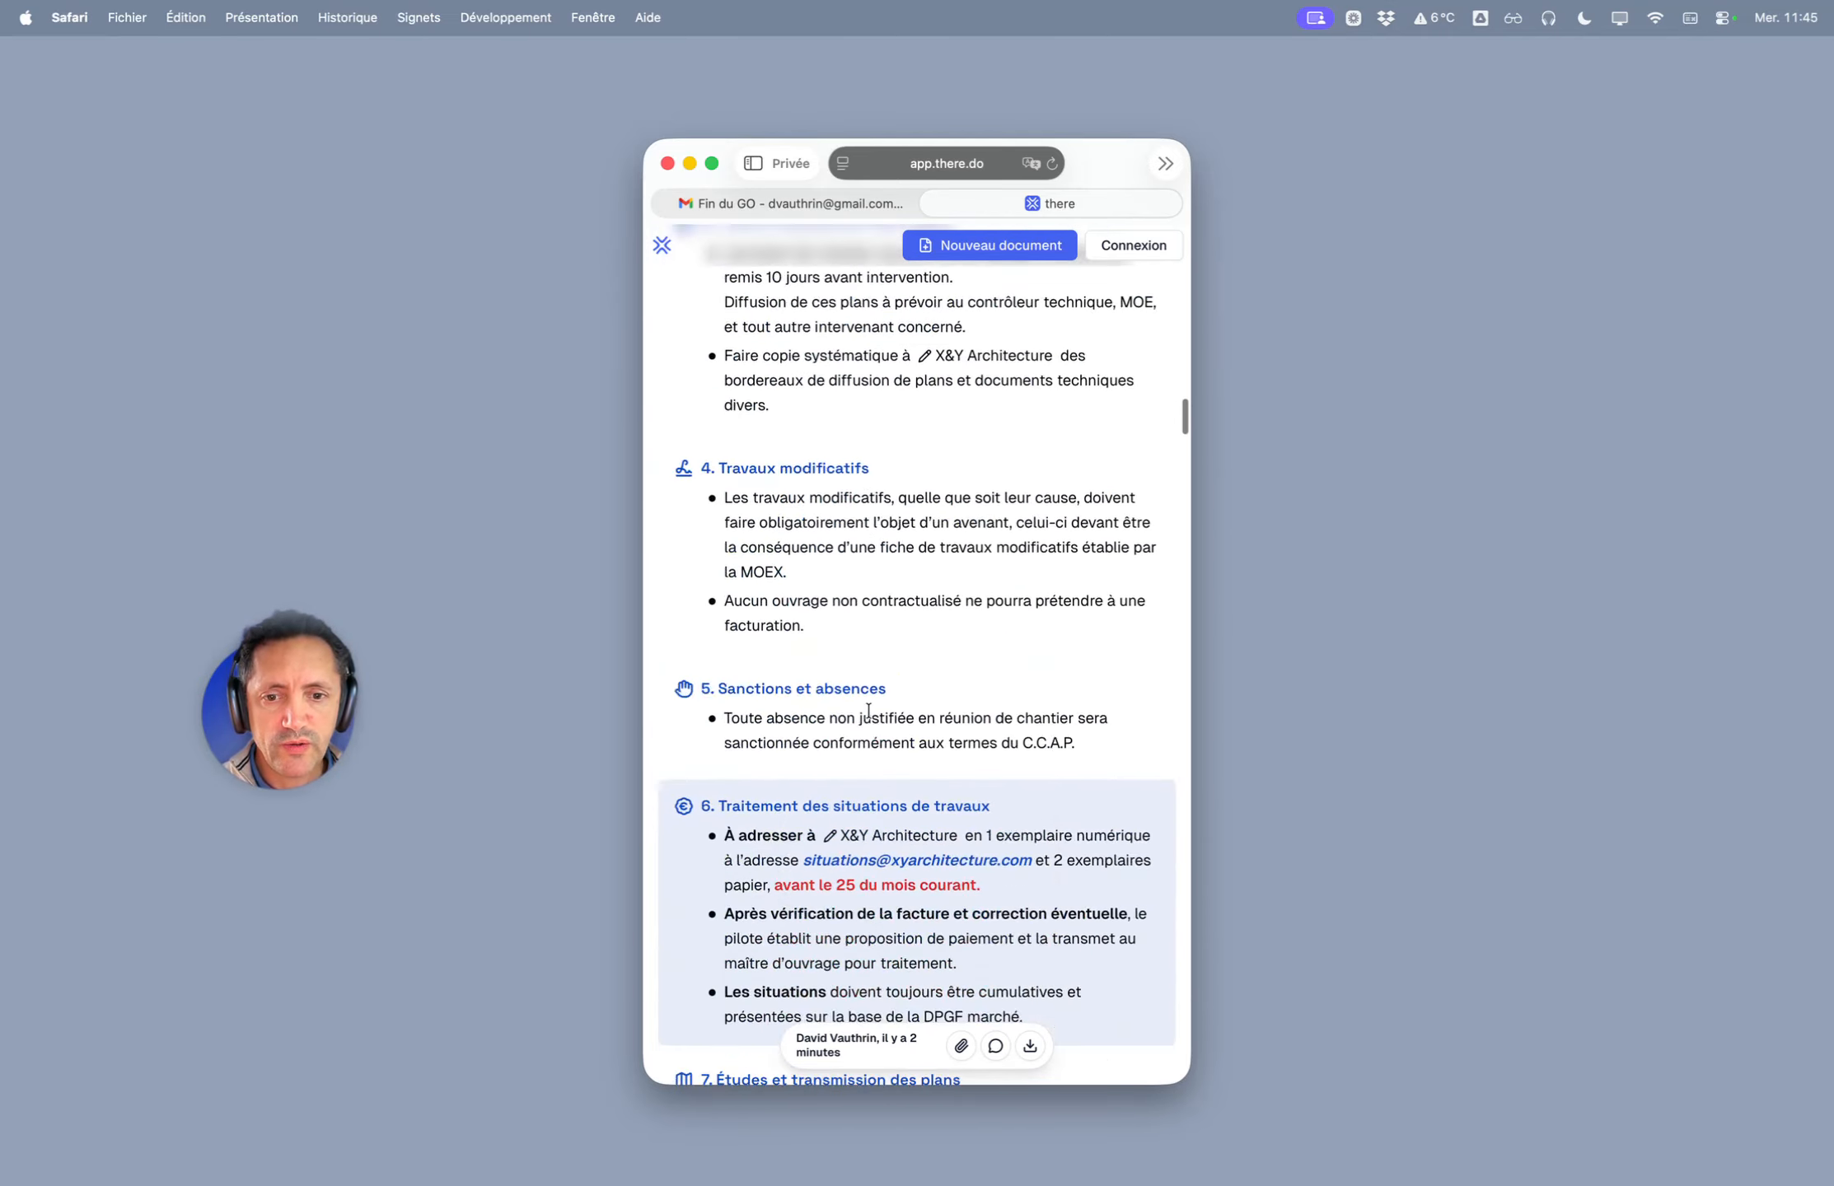
scroll(868, 710, down, 15)
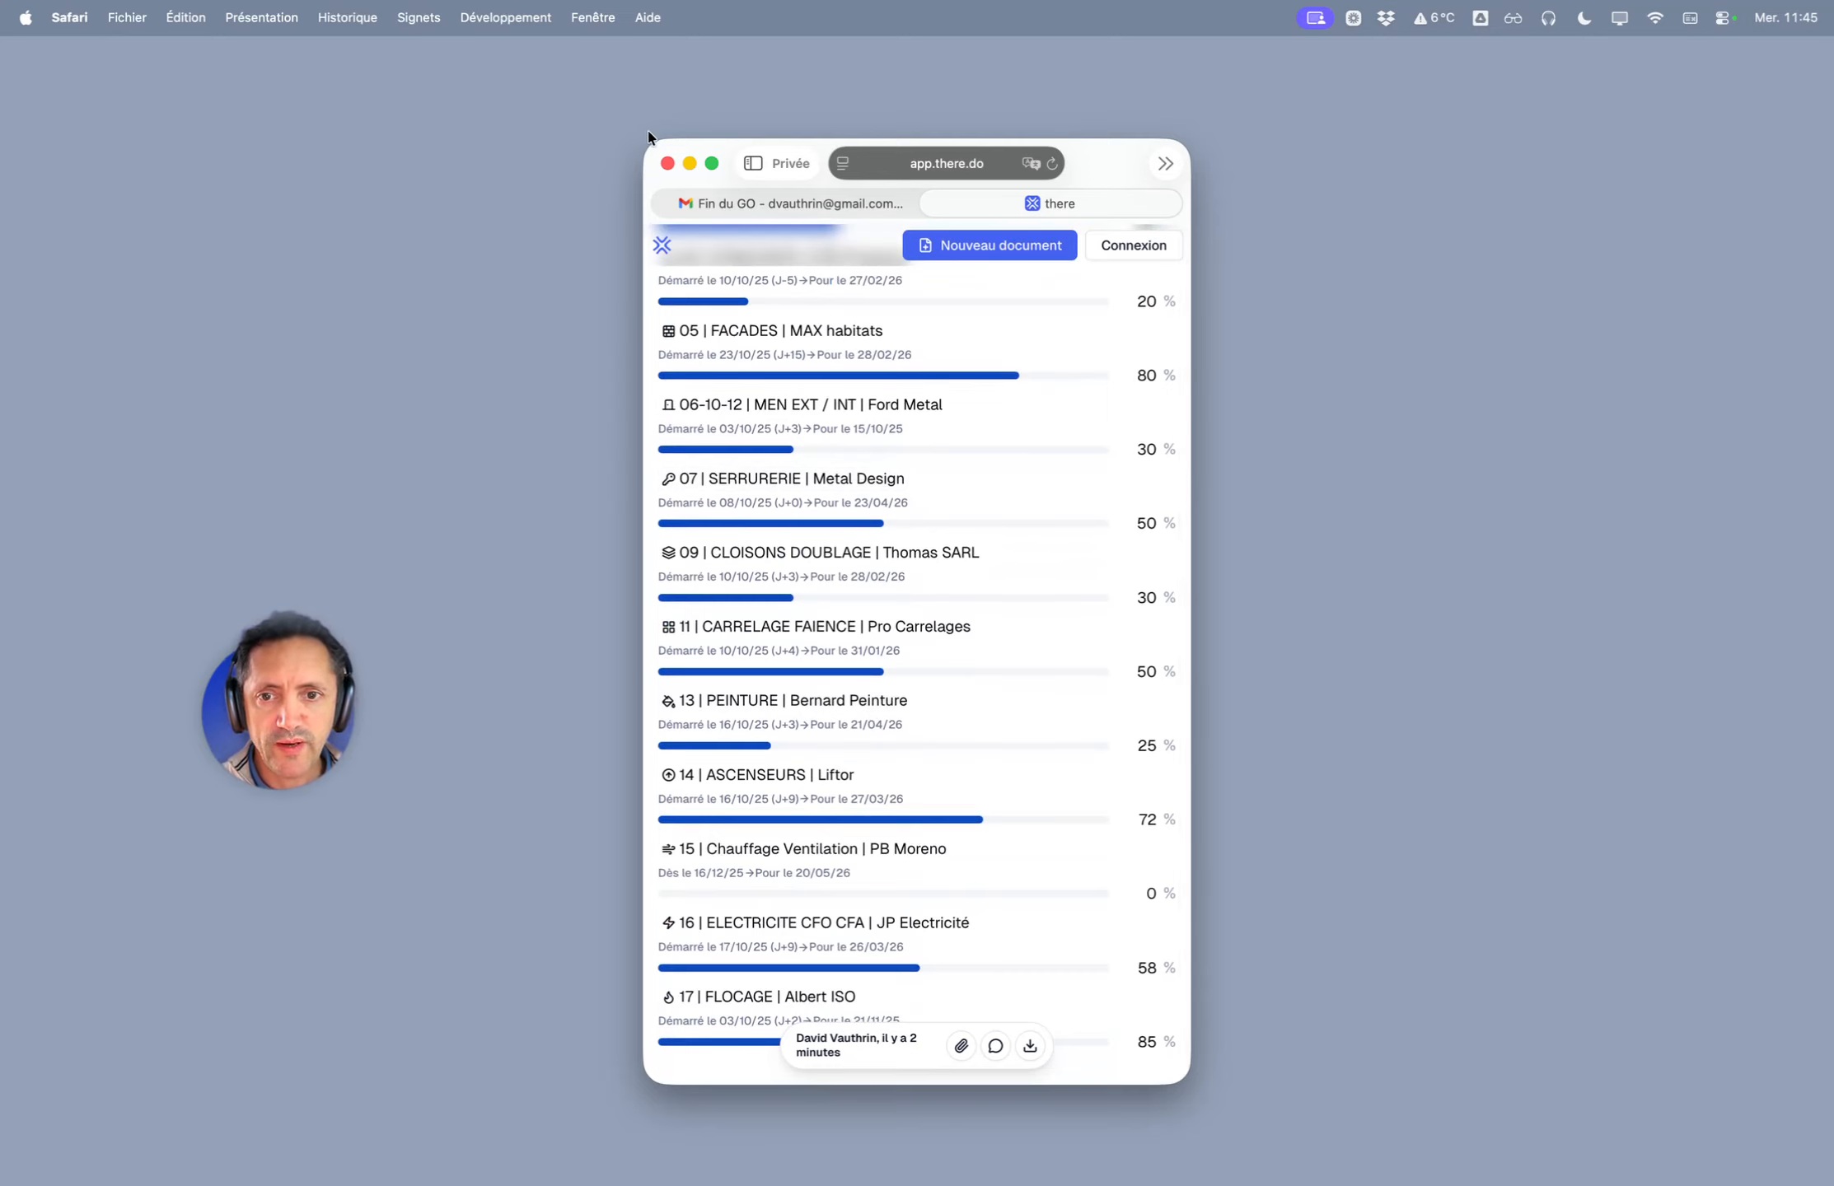
drag(651, 141, 7, 41)
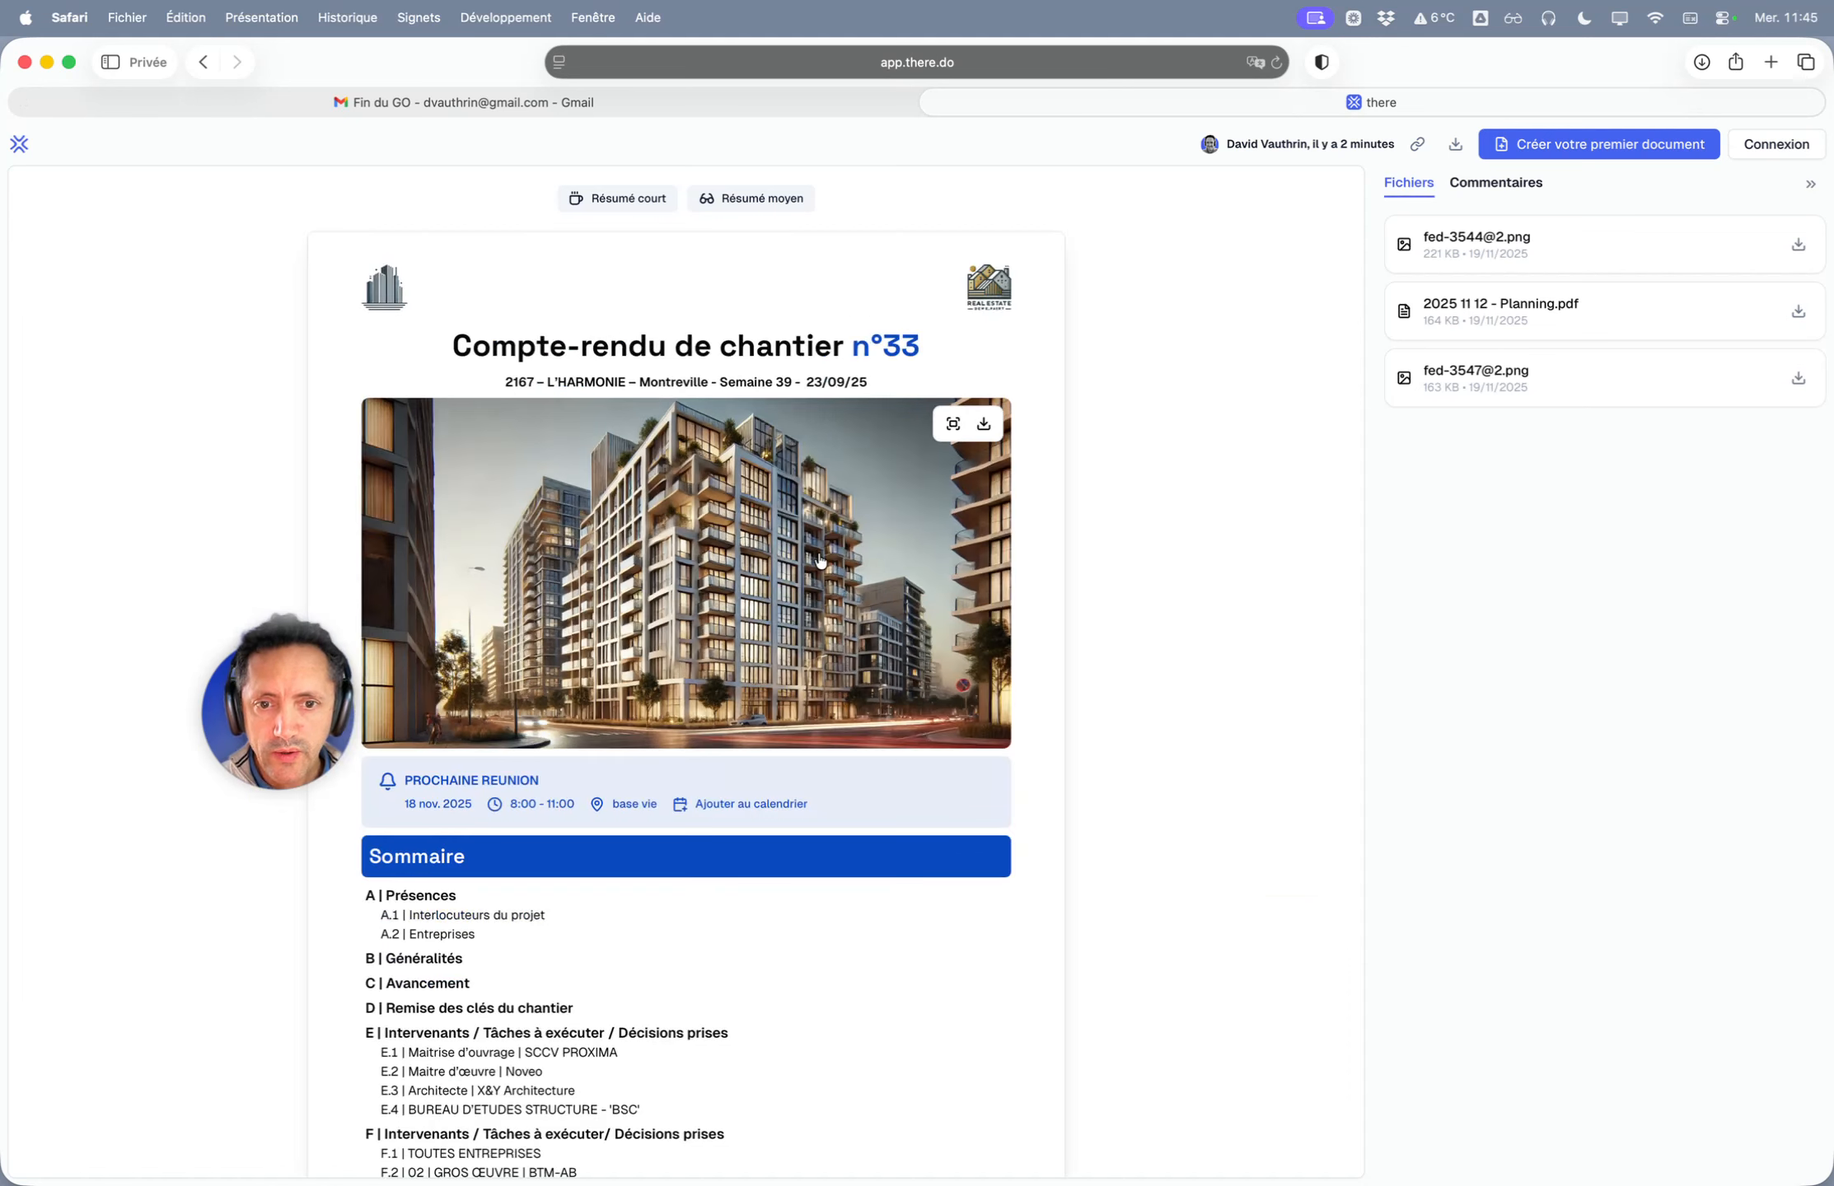
- Collapse the Fichiers attachments panel beside the CR de chantier n°33 cover
click(1810, 184)
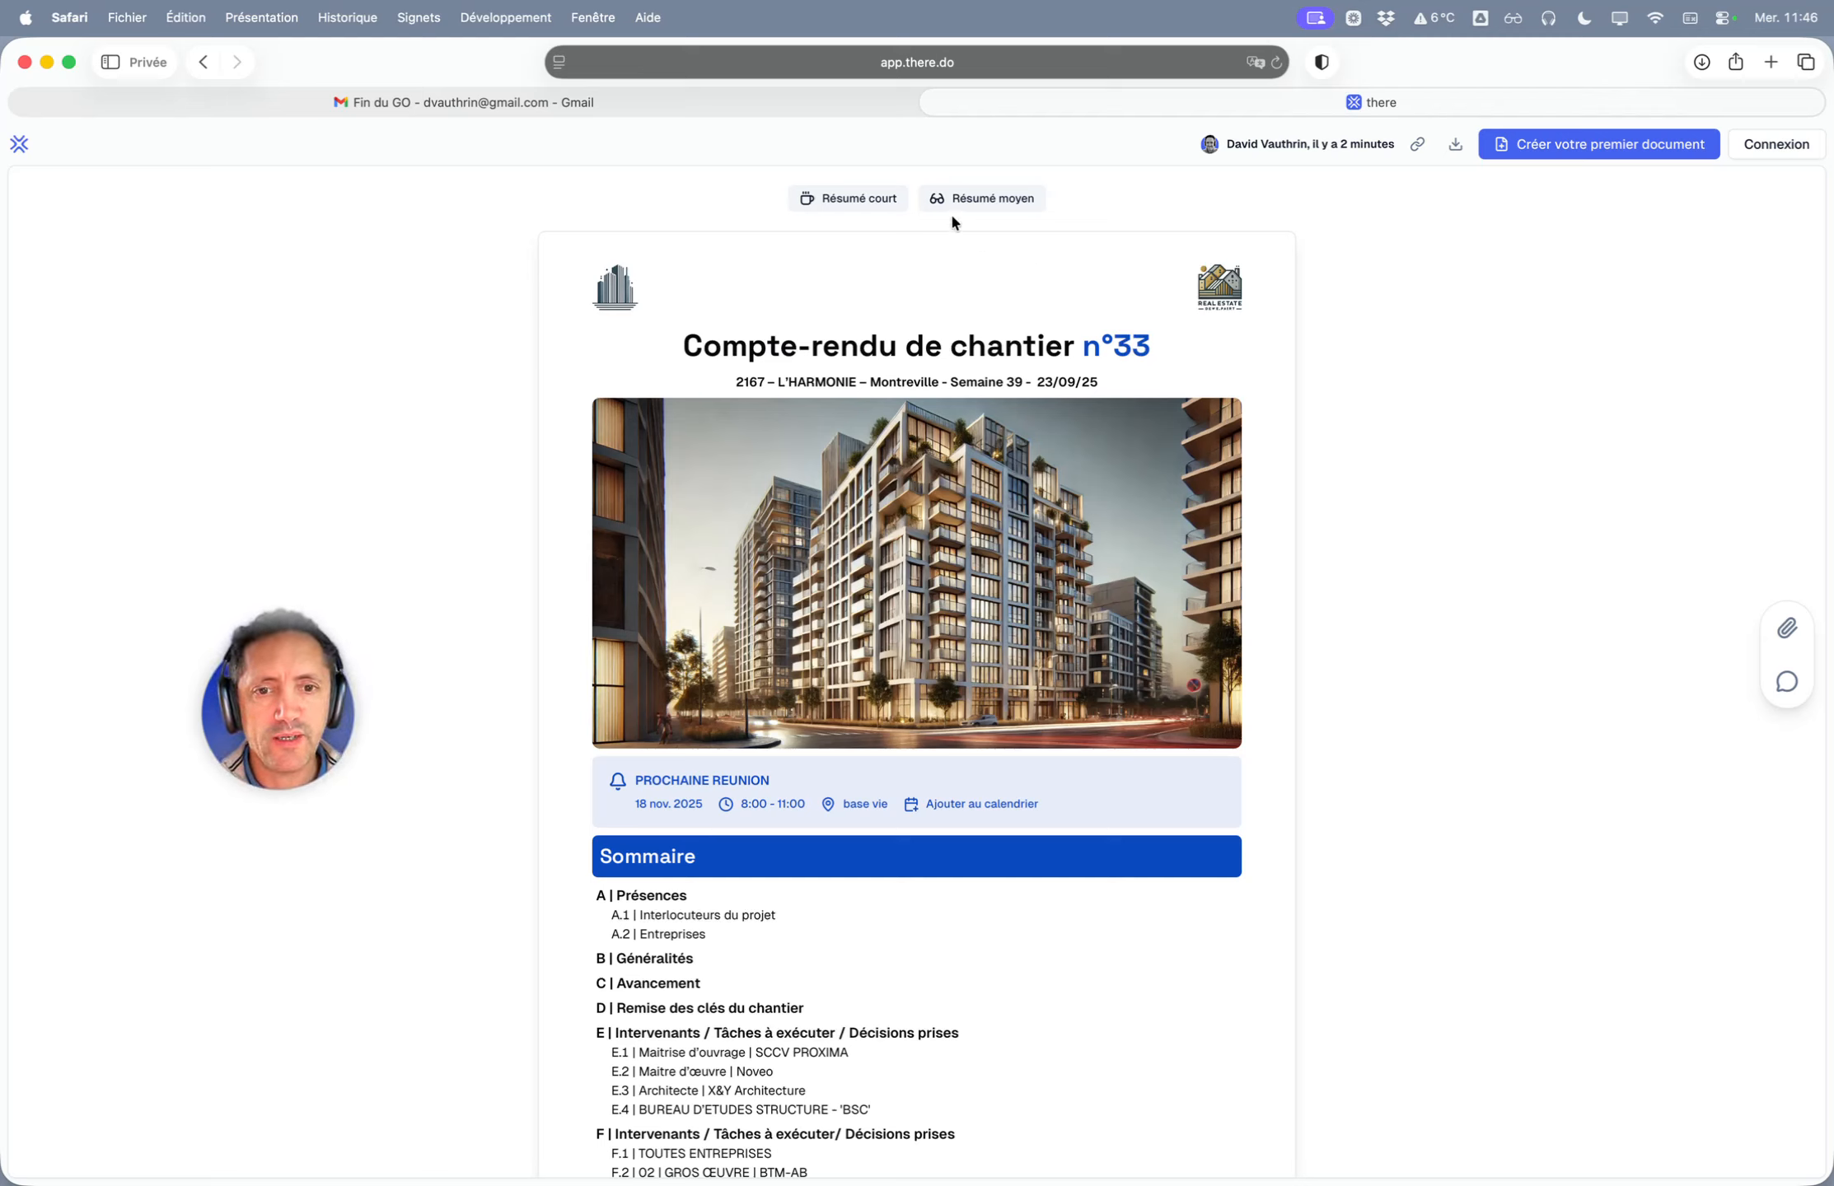
- Show the AI-generated summary of the report and select its notice sentence
click(877, 202)
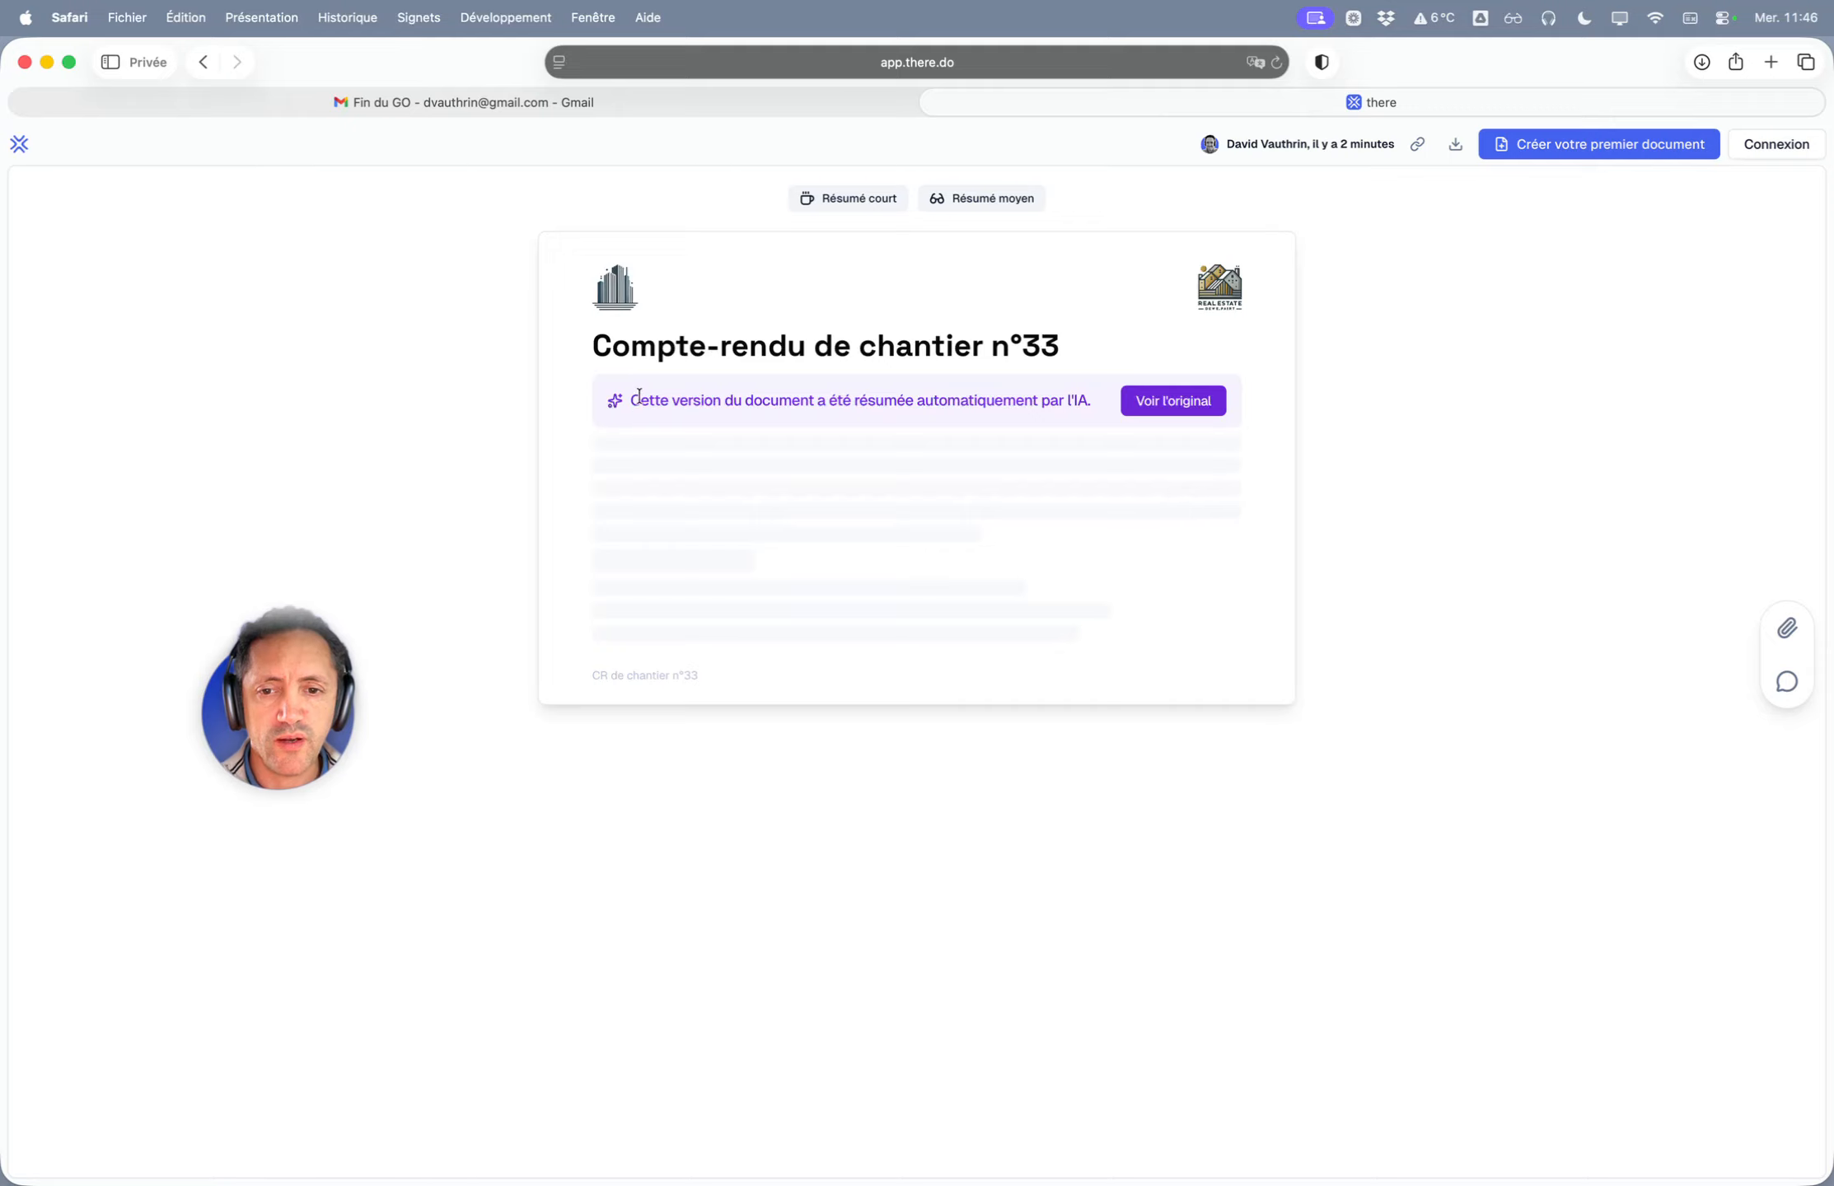
drag(639, 396, 1075, 402)
click(1075, 401)
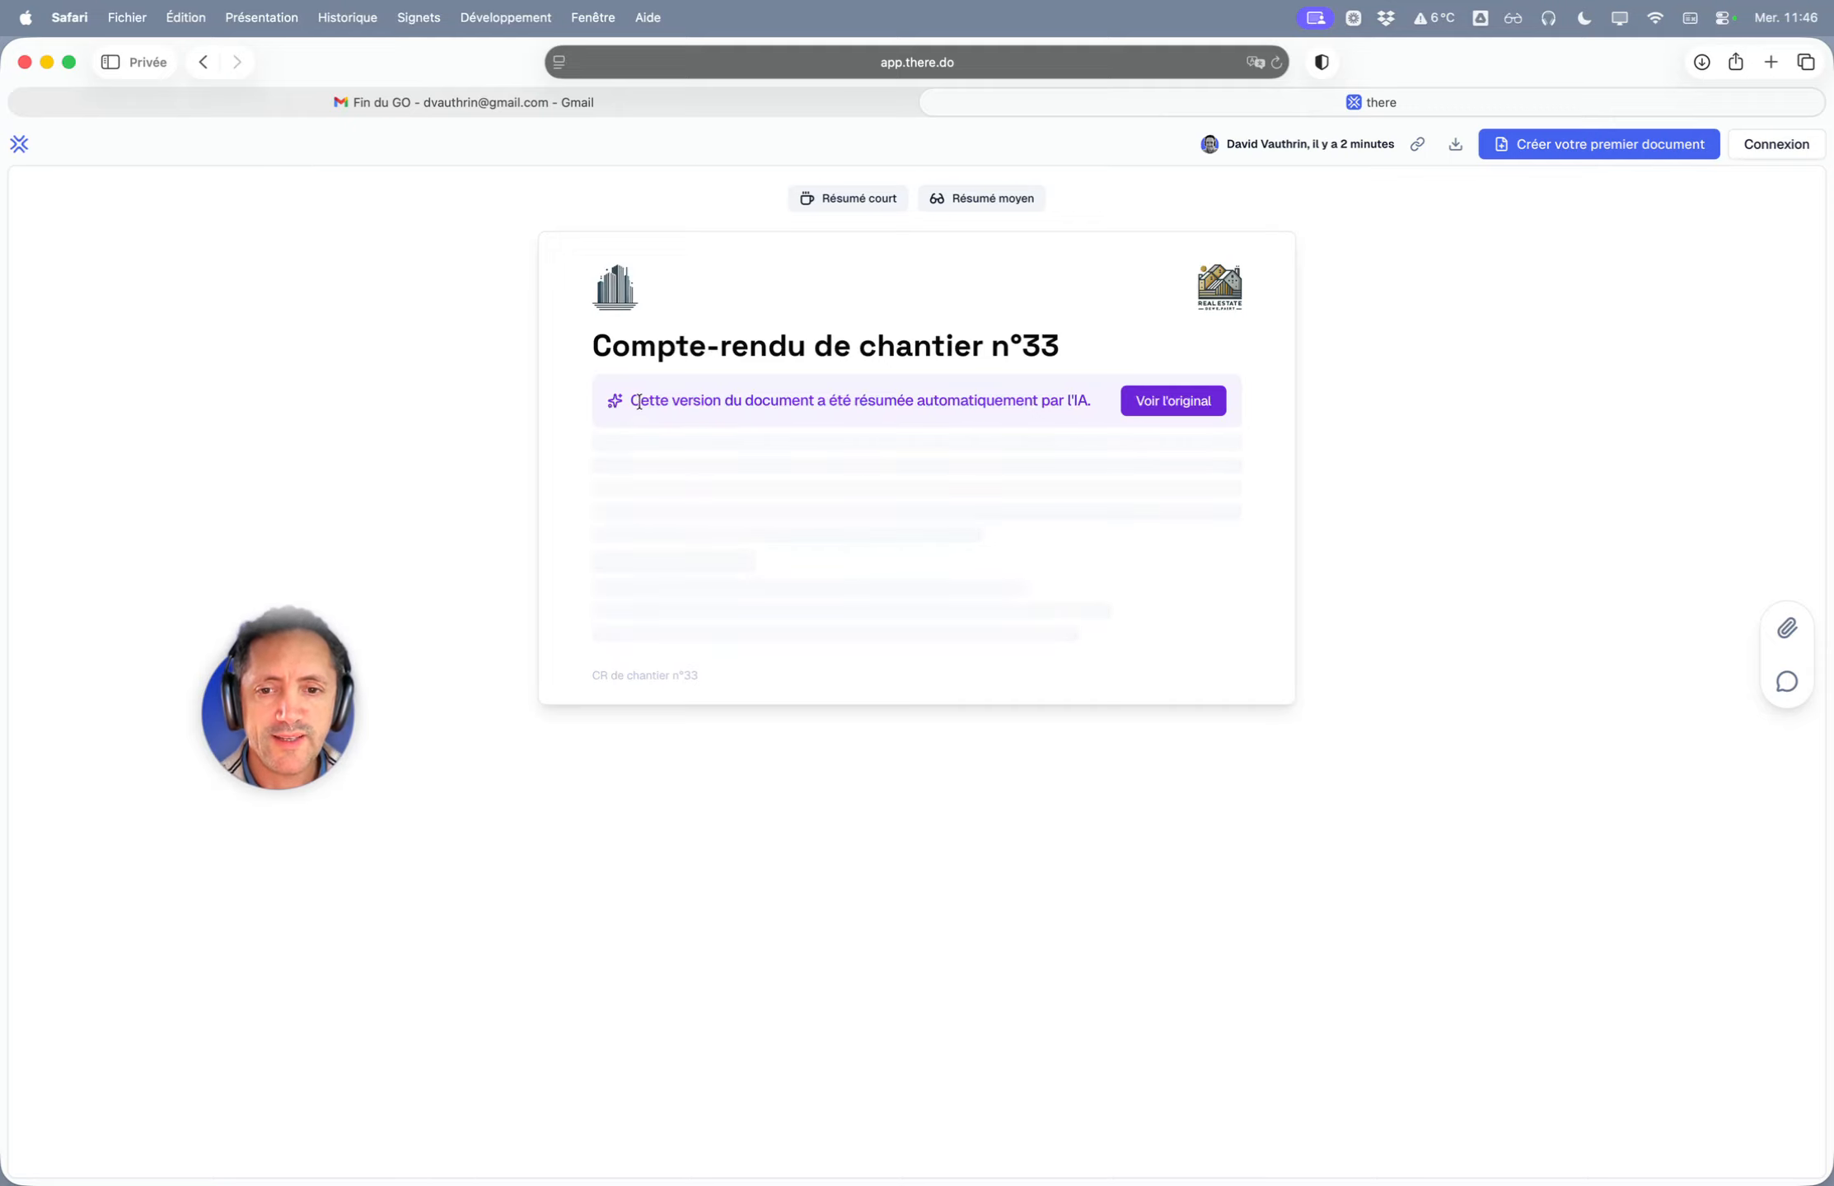
drag(639, 402, 1036, 399)
click(1084, 397)
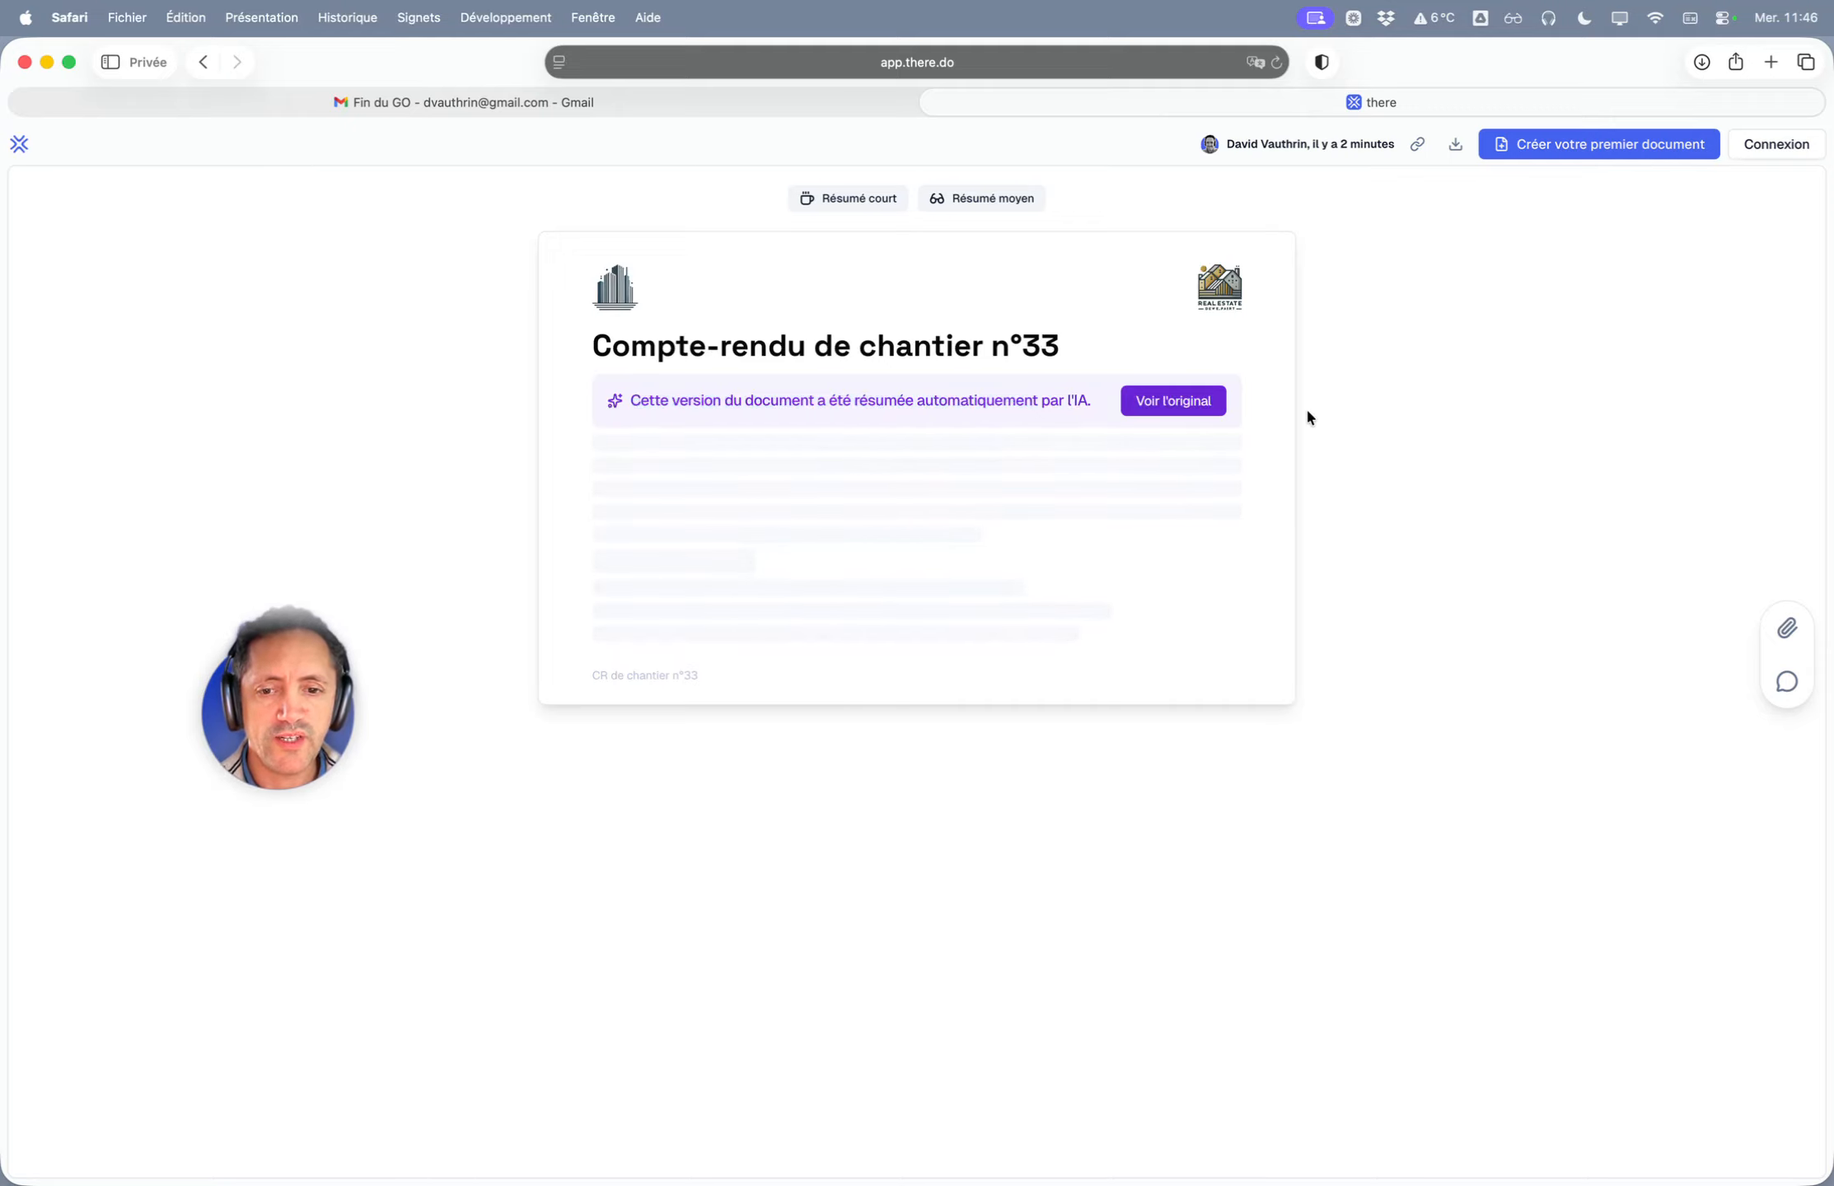
- Leave the summary with 'Voir l'original' to get back the full report with its Sommaire
scroll(747, 461, down, 3)
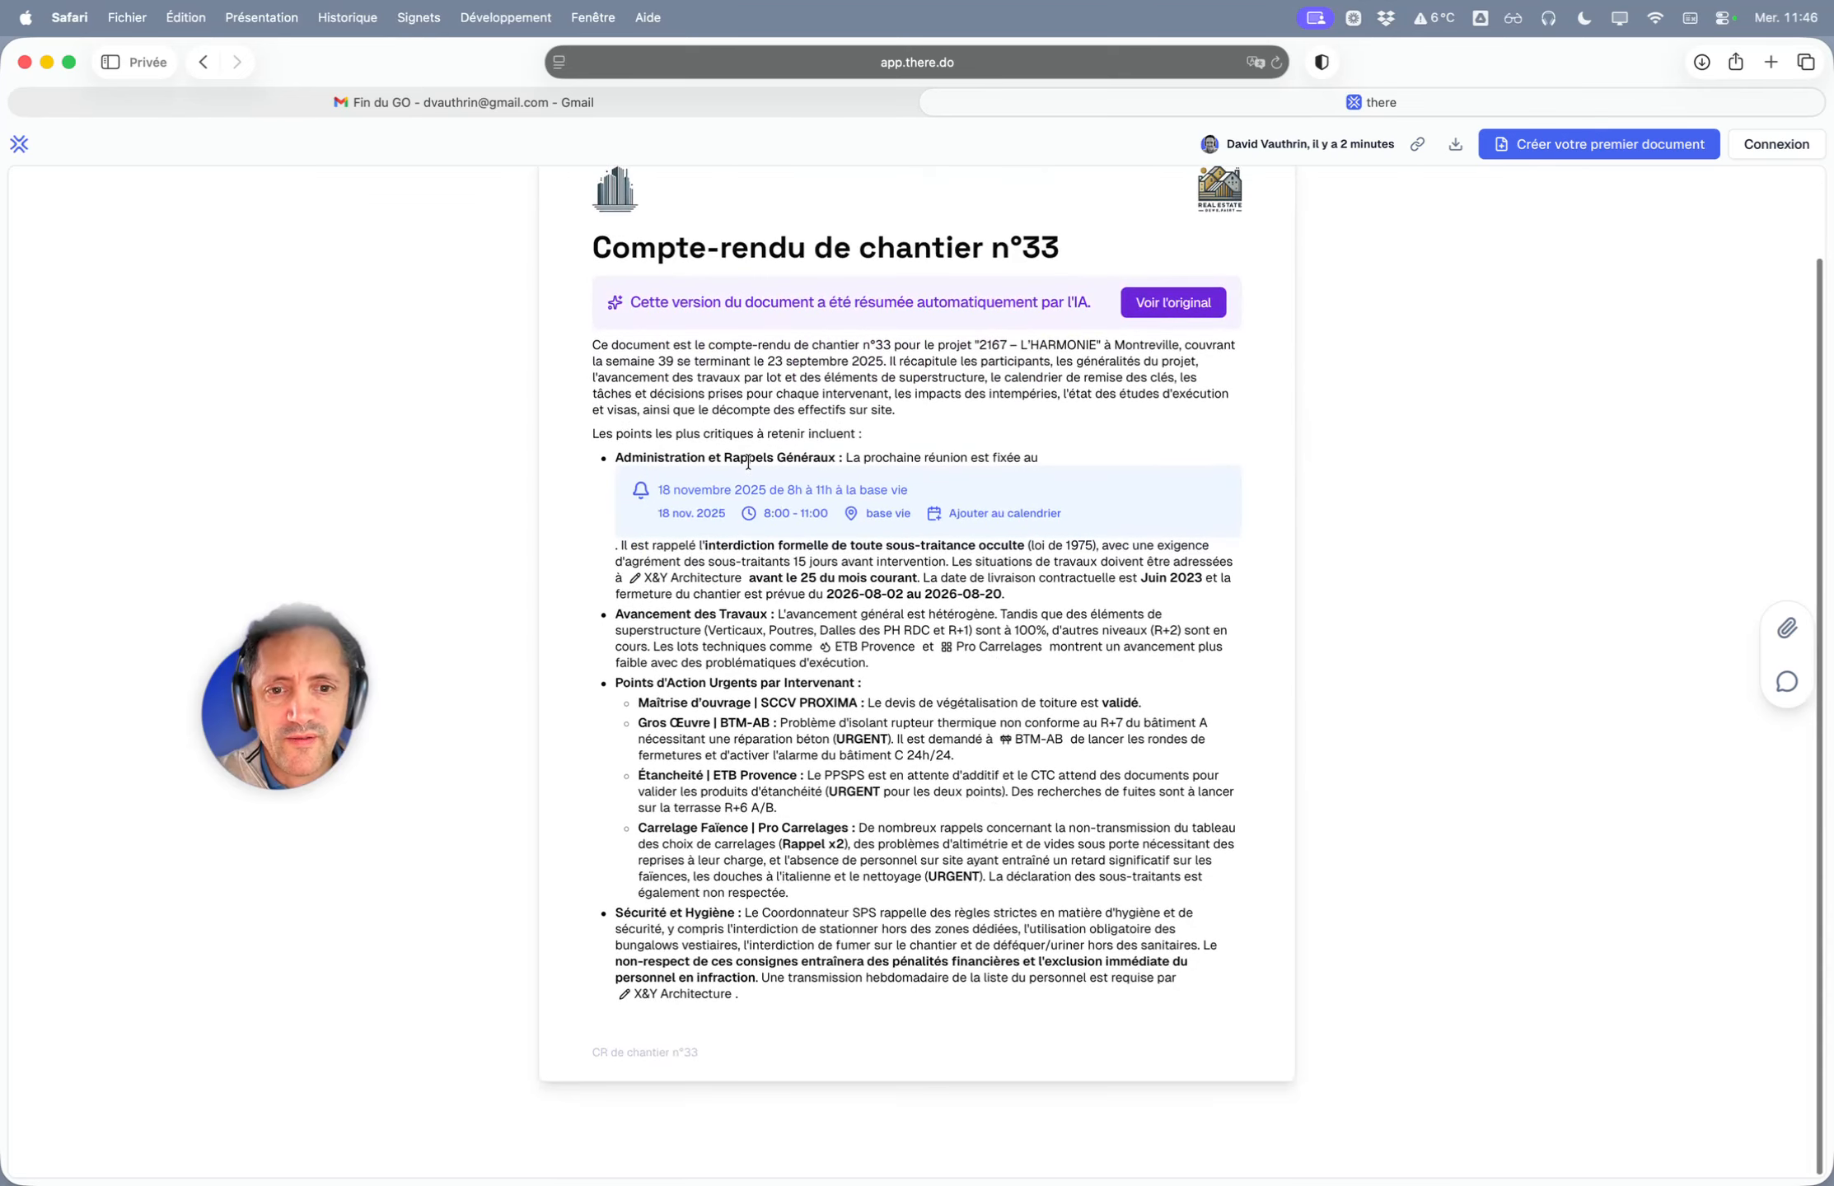
scroll(716, 441, up, 3)
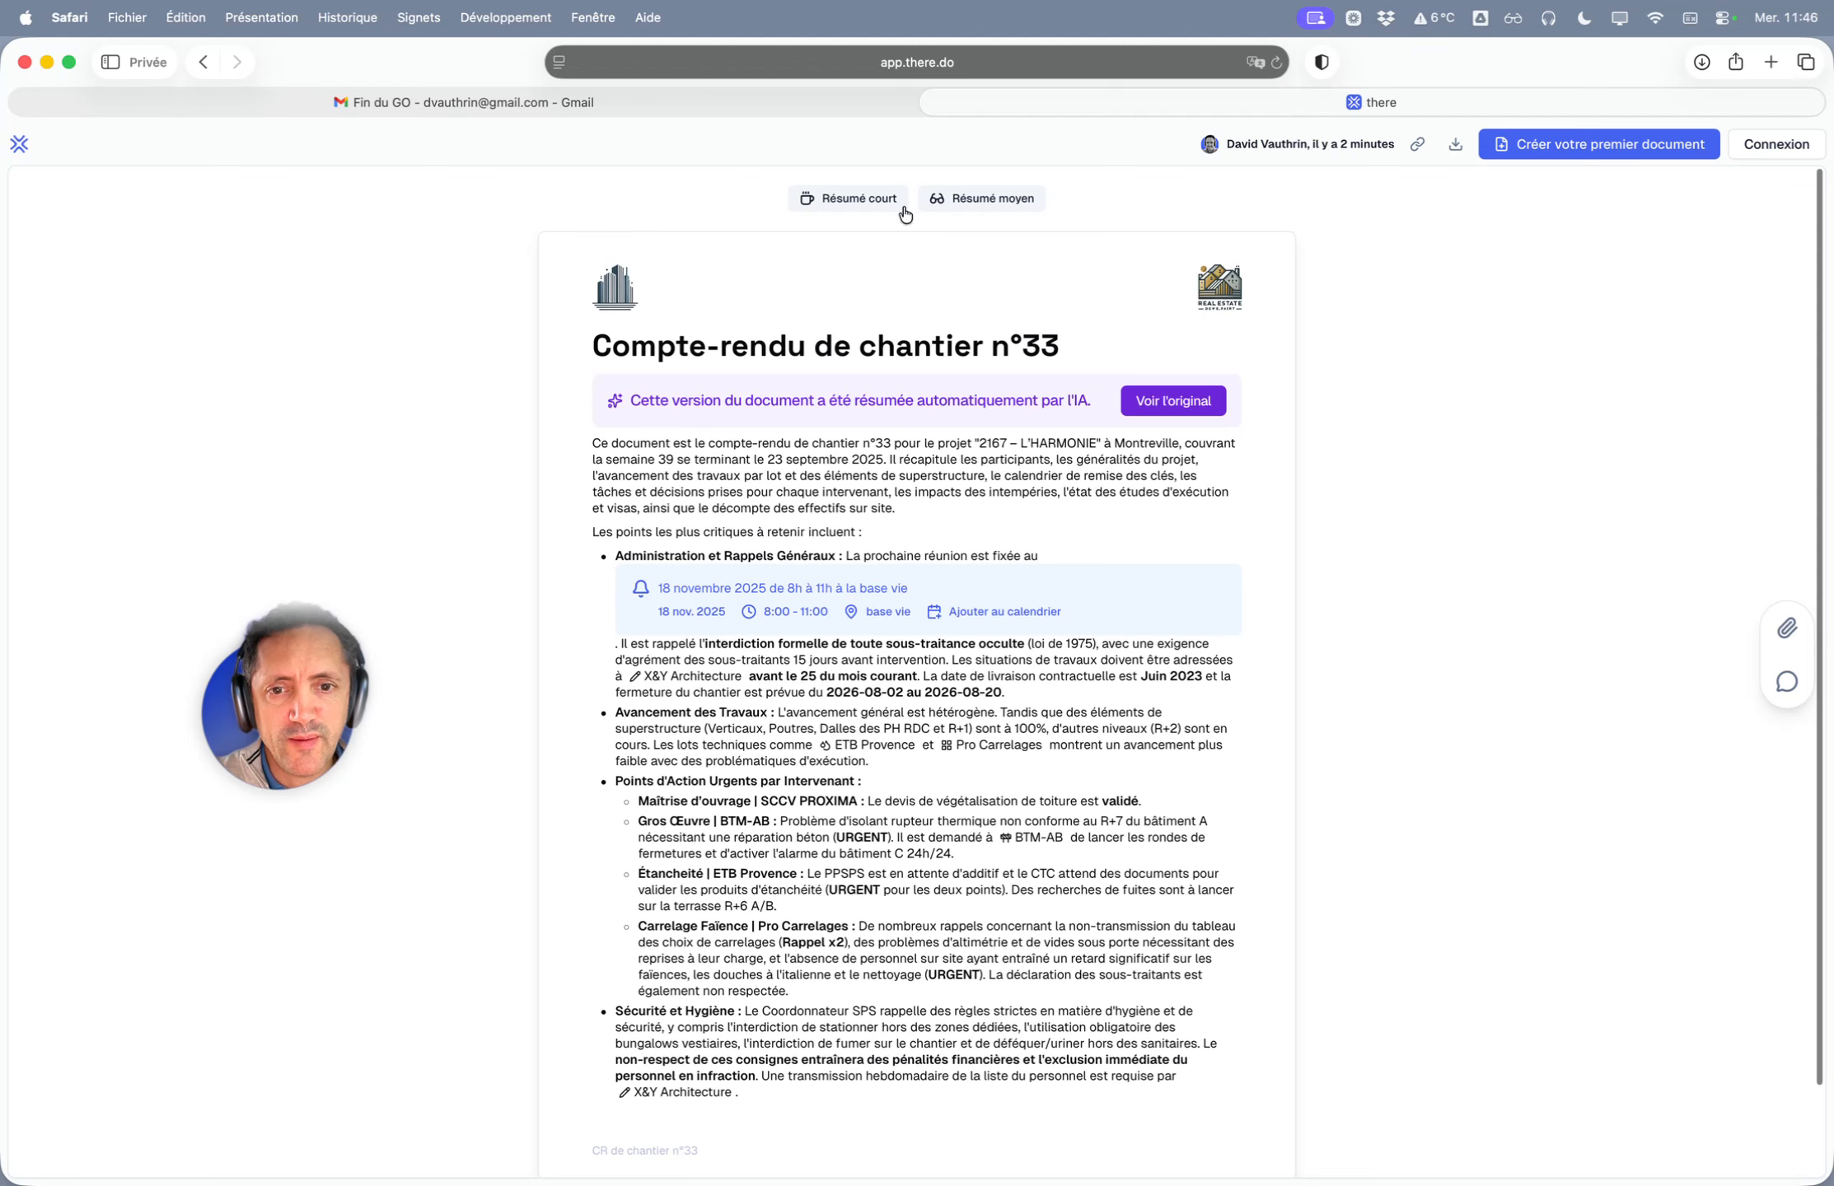
click(1180, 405)
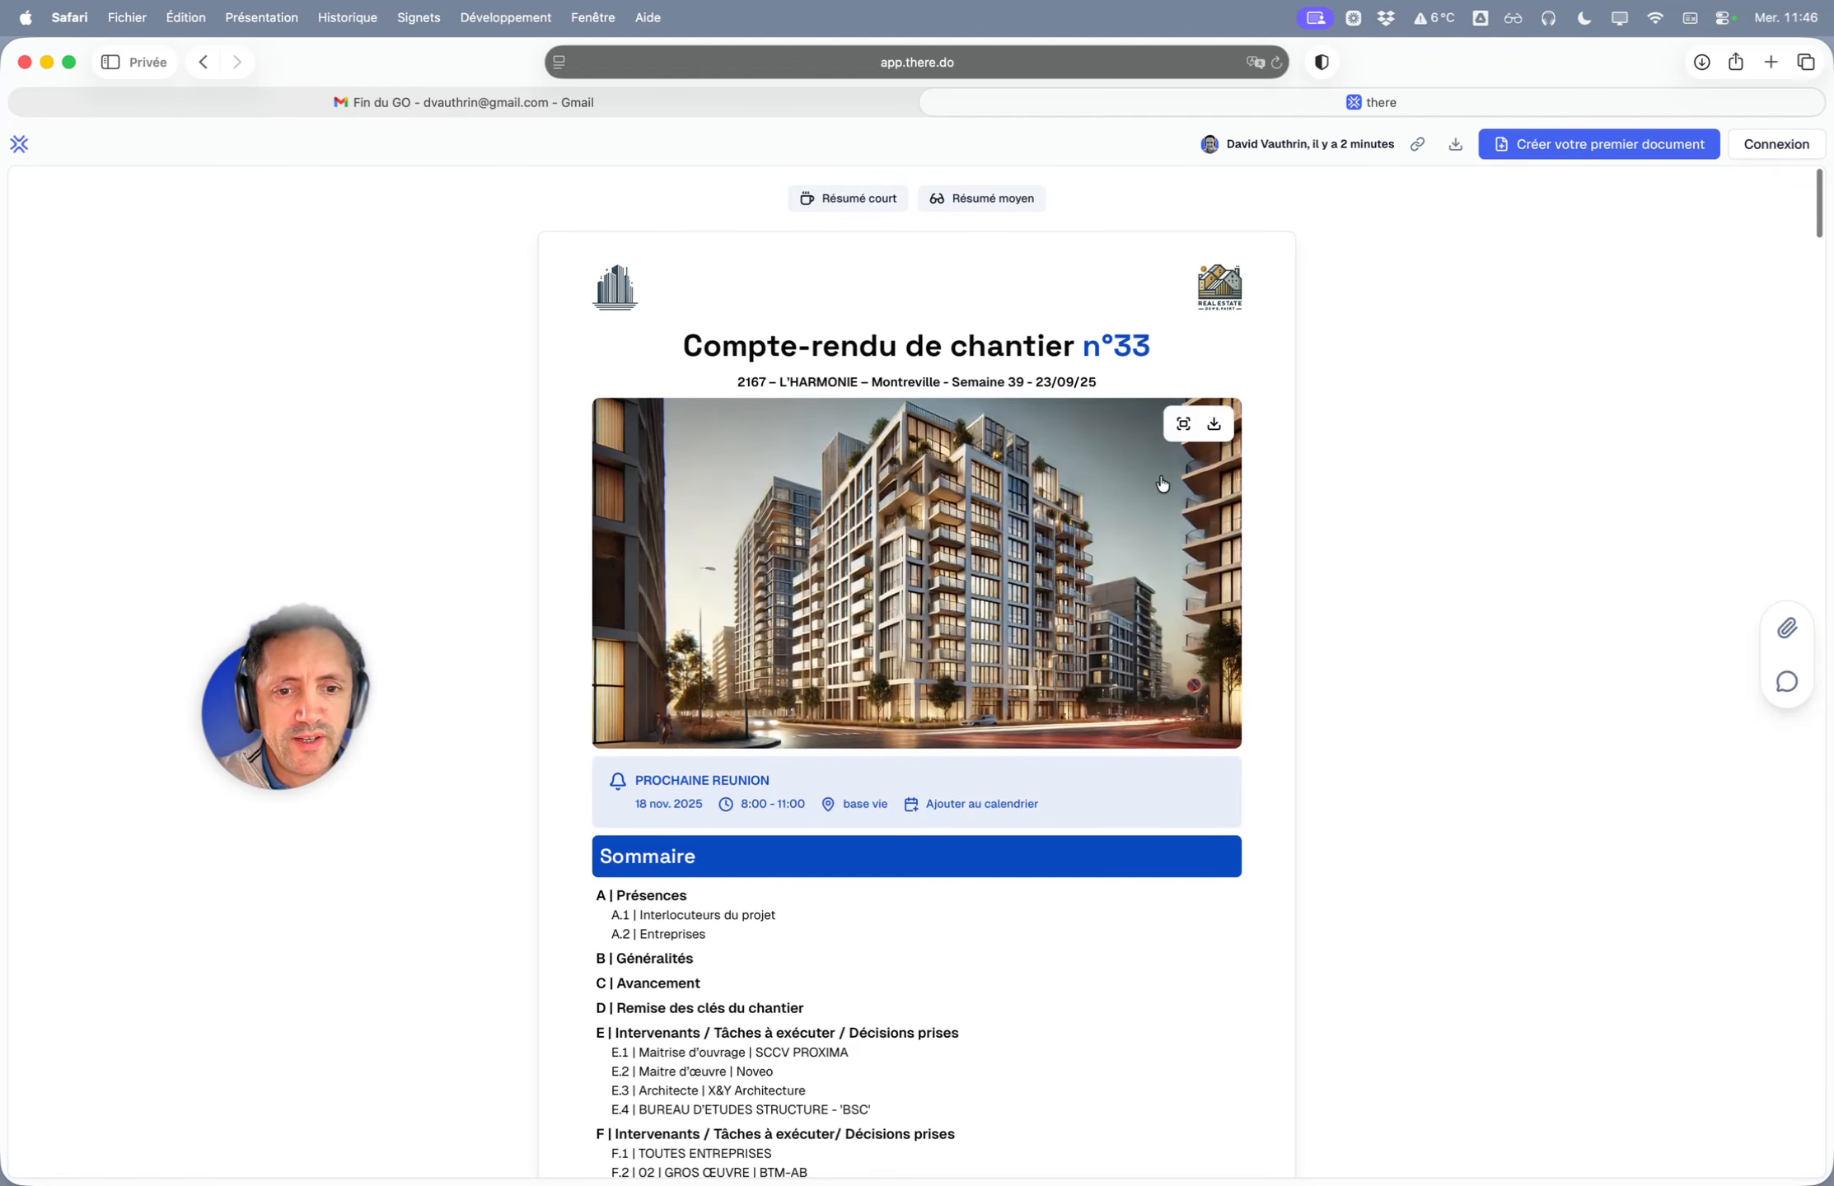
- View the building photo full-screen, then open the report's still-empty comments panel
click(1183, 423)
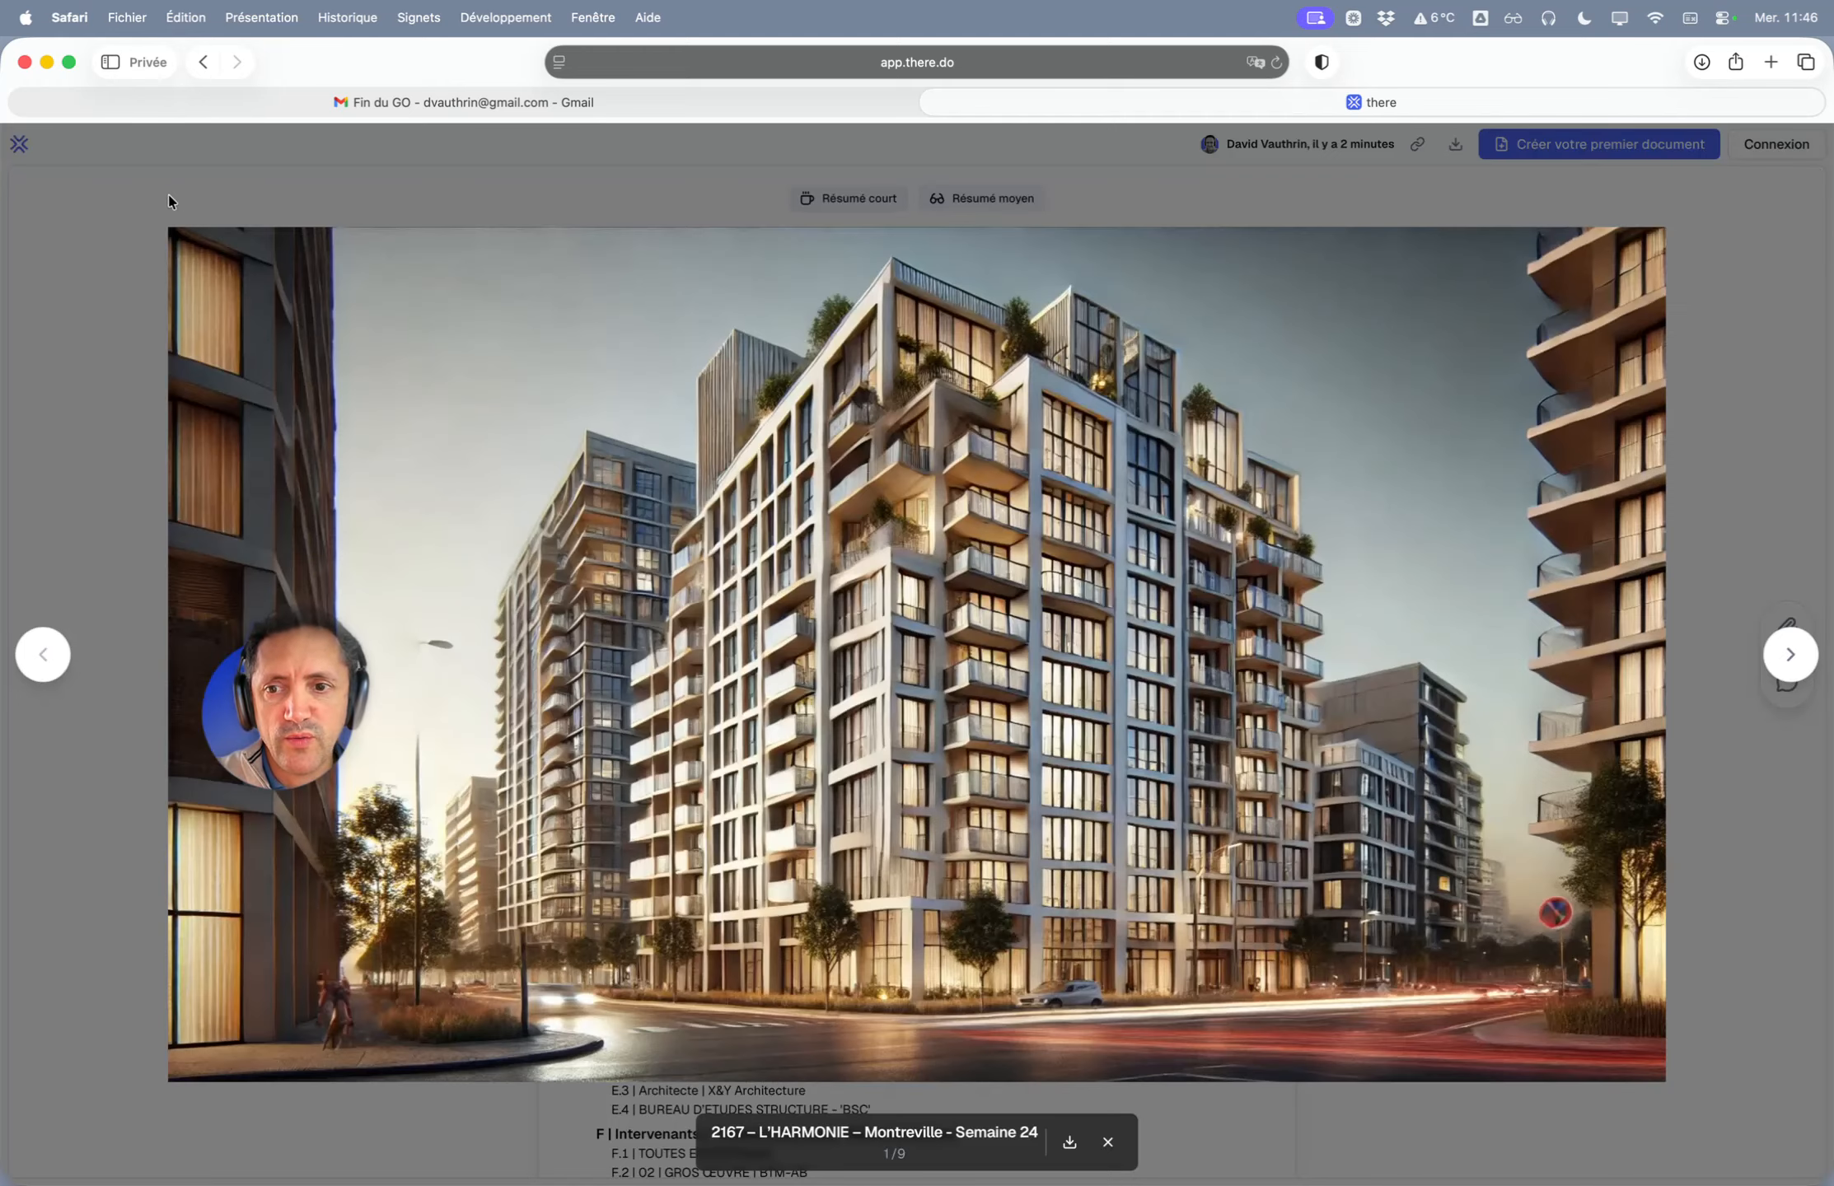
click(159, 202)
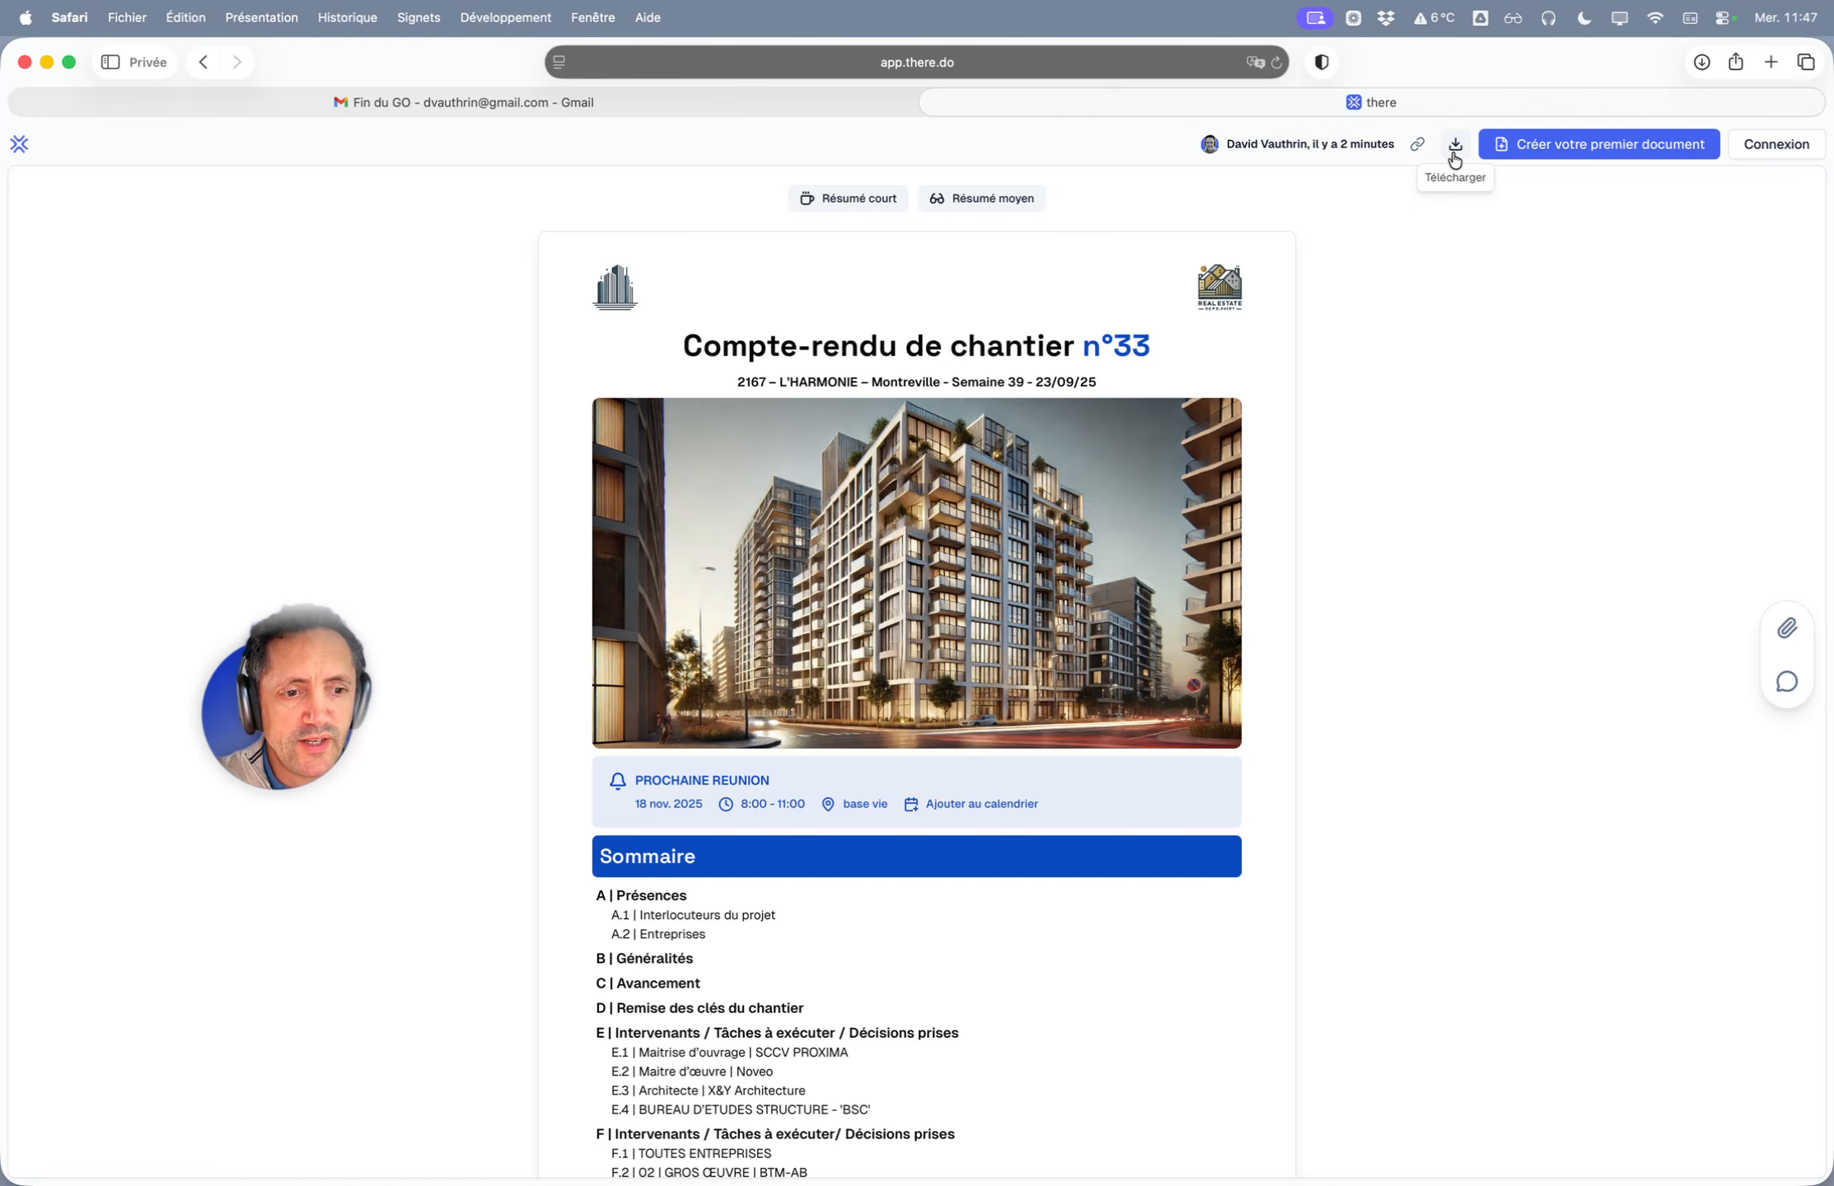
click(1786, 681)
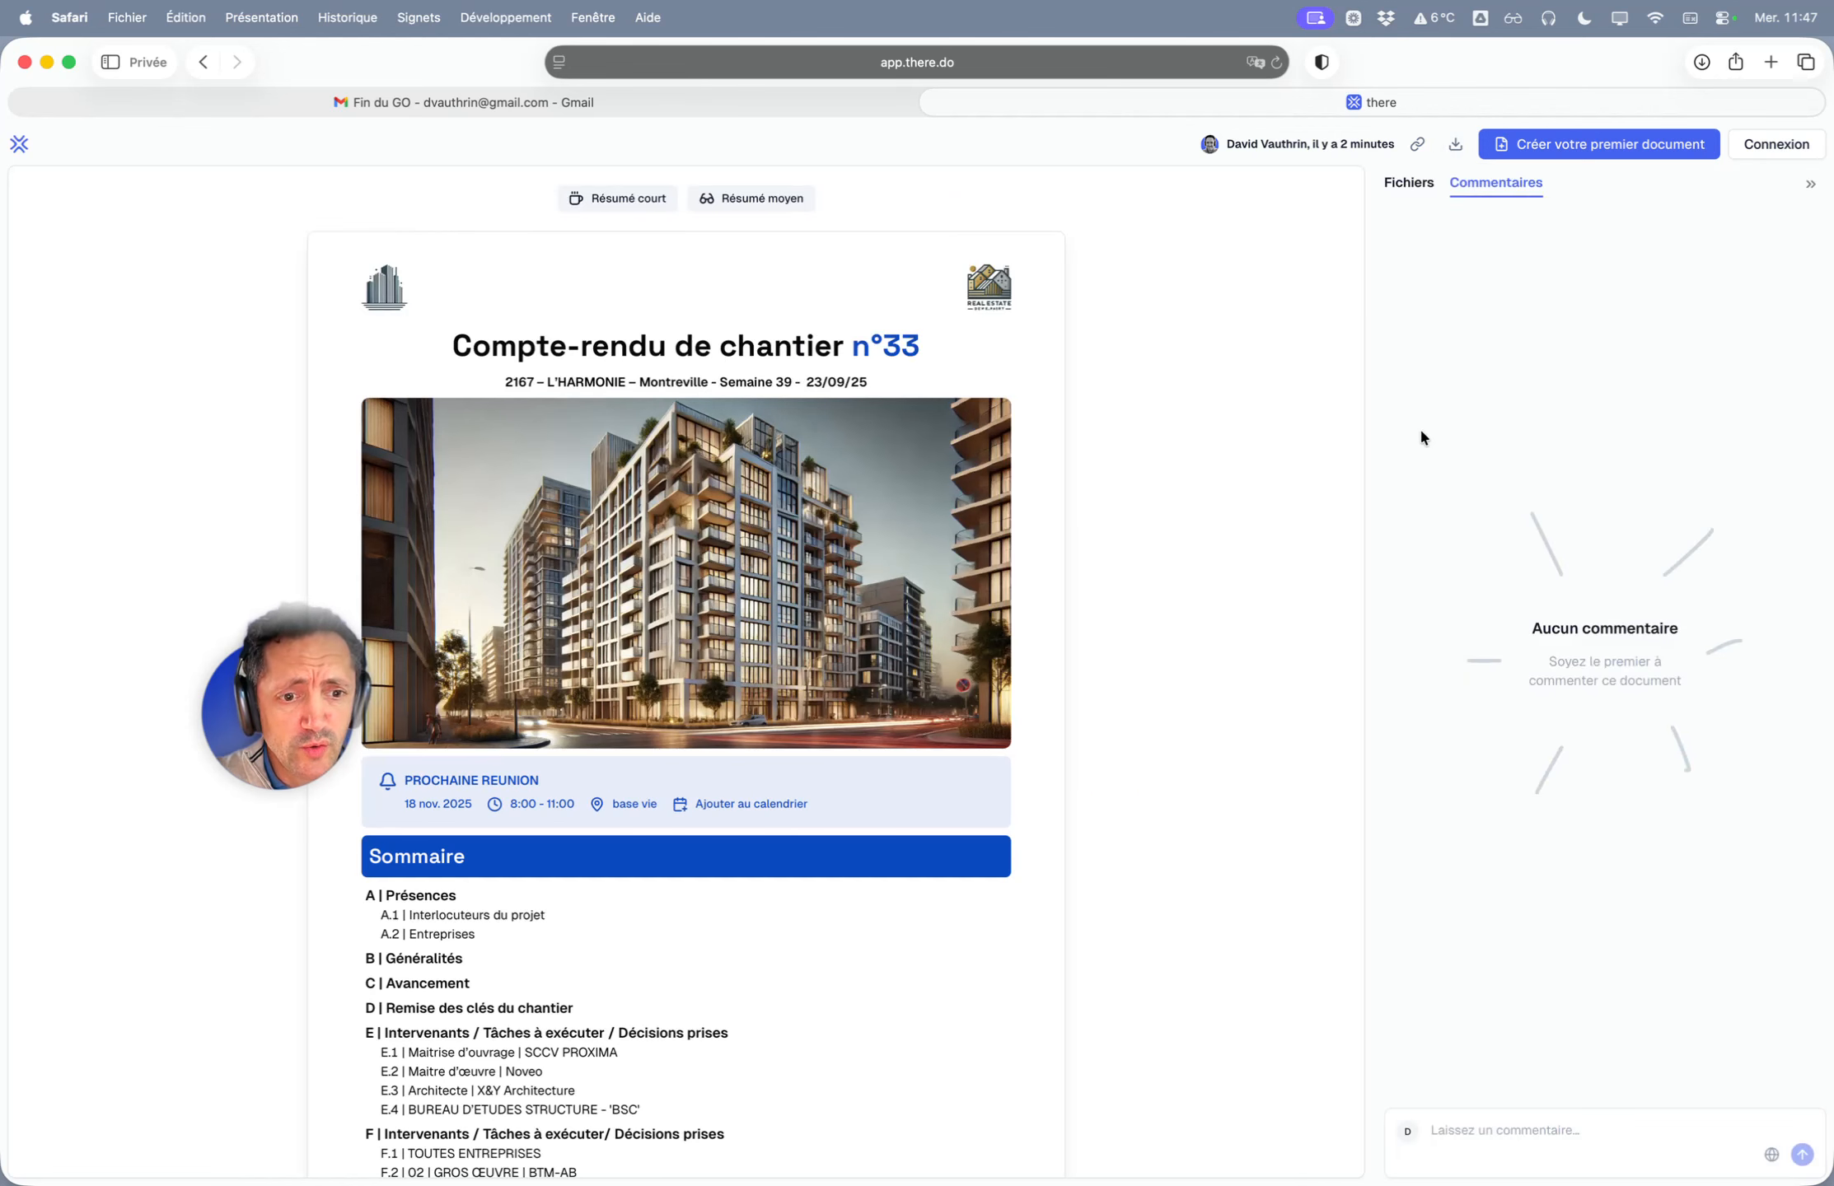
- Post the comment 'J'ai besoin de l'OS avant de démarrer le R+3' on the report
click(1459, 1130)
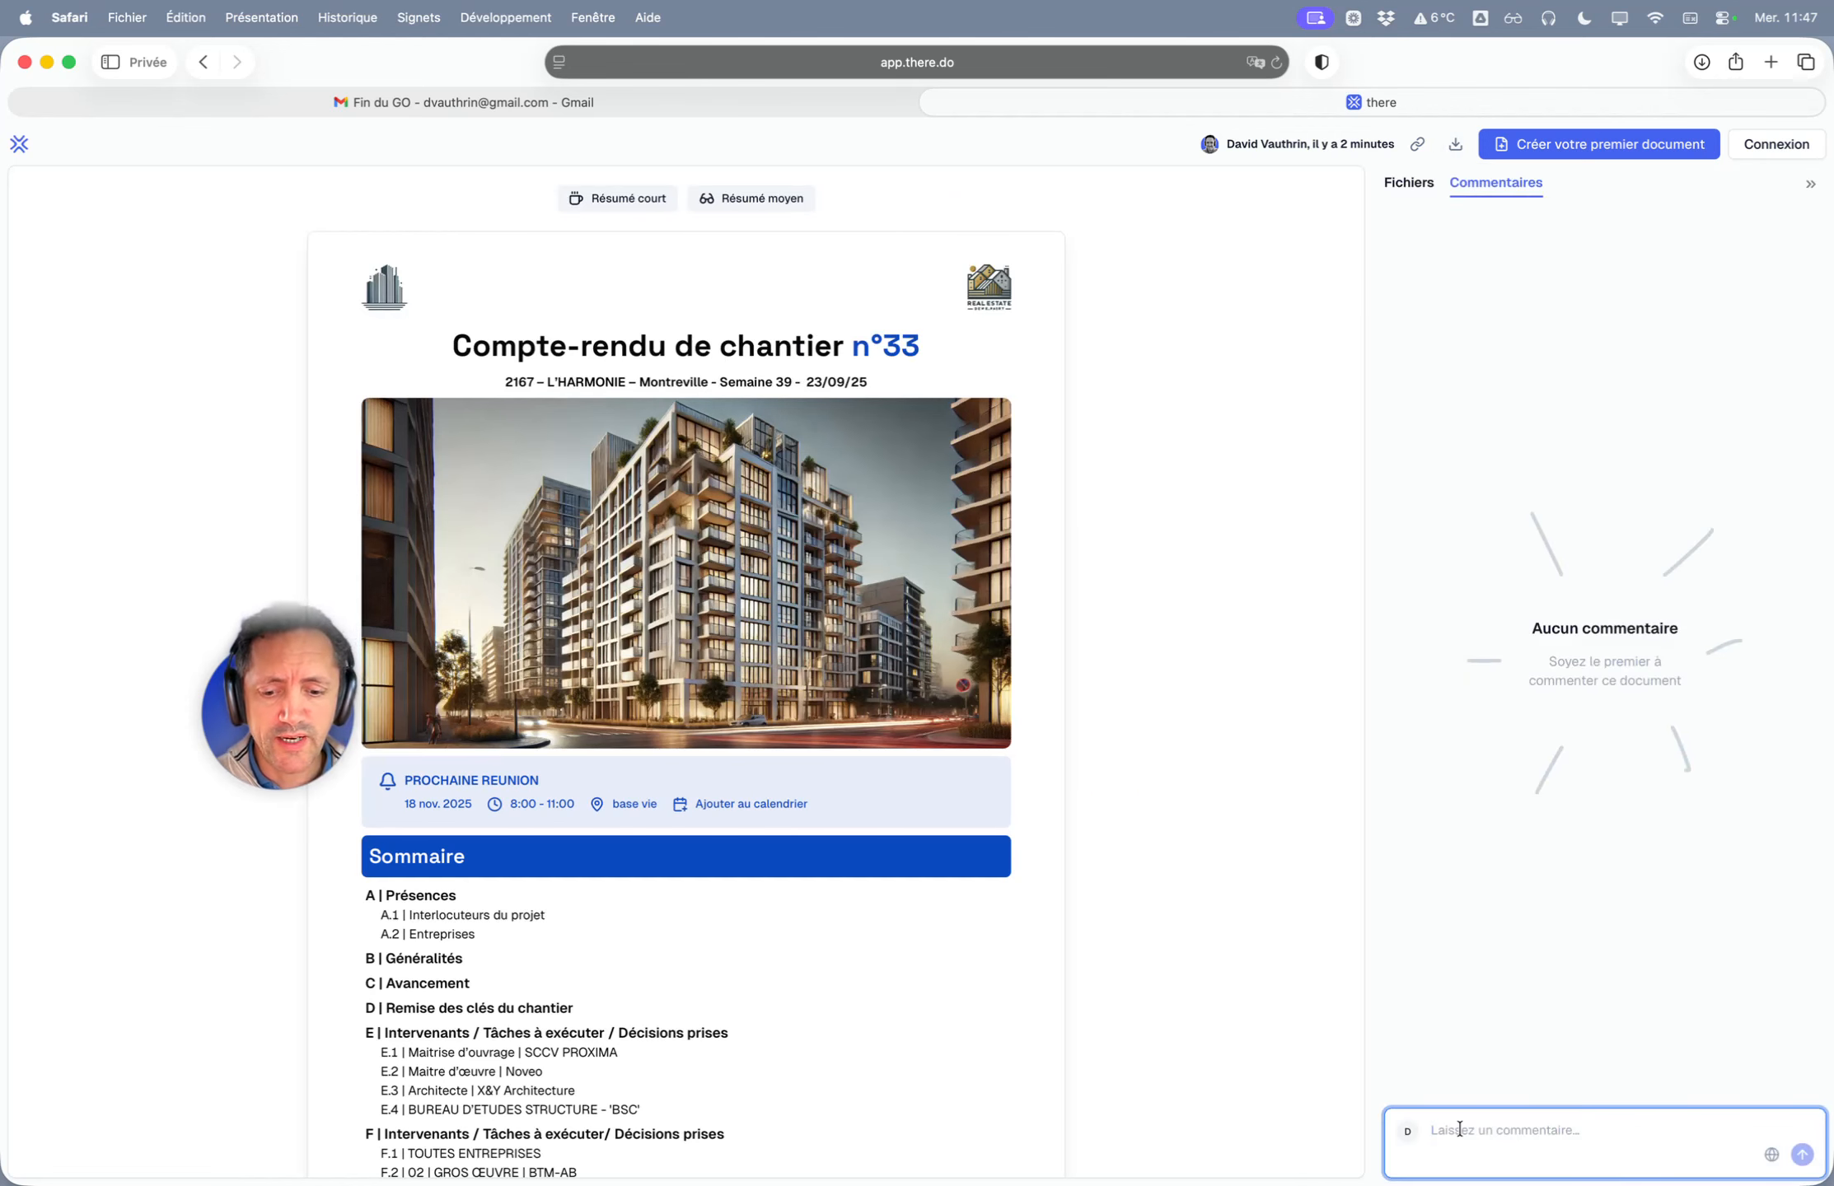
text(J'ai besoin d)
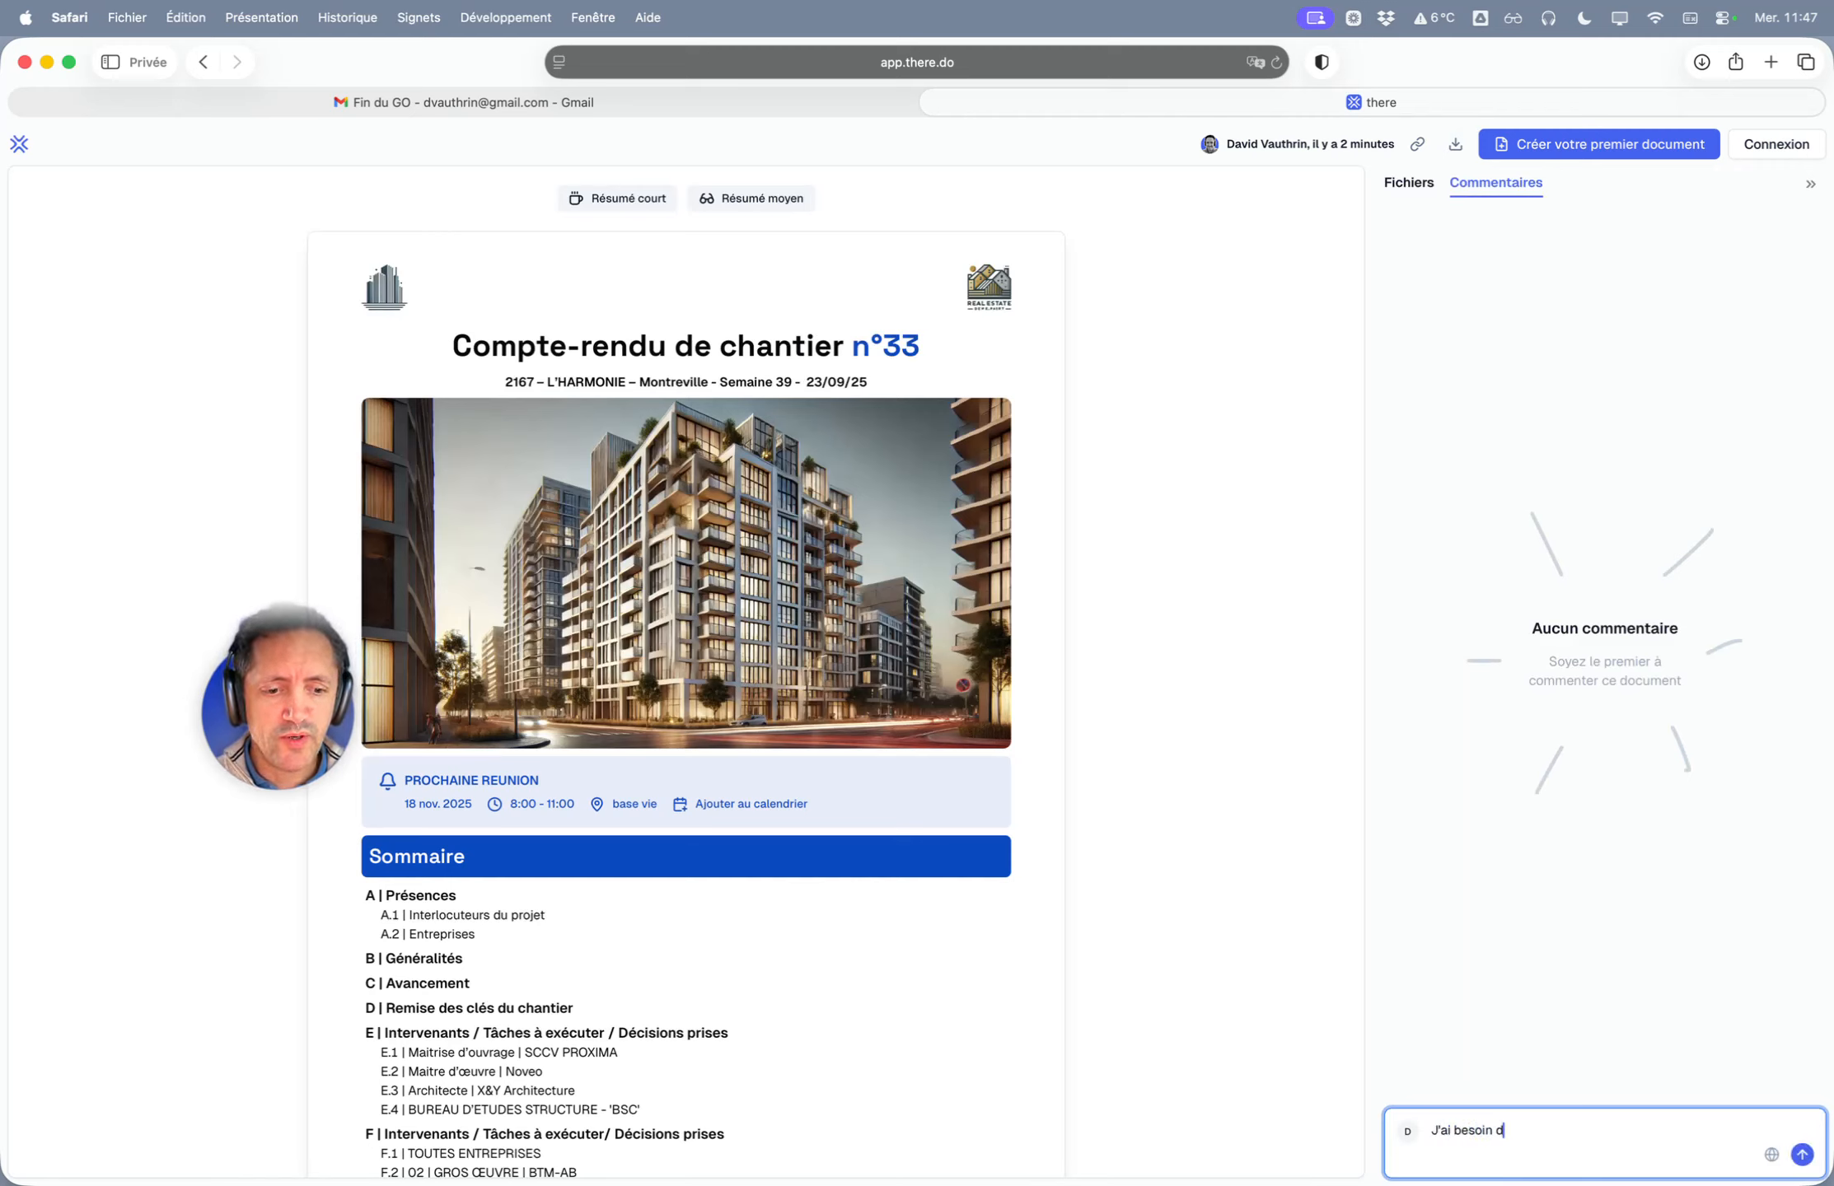
text(e l'OS avant de dé)
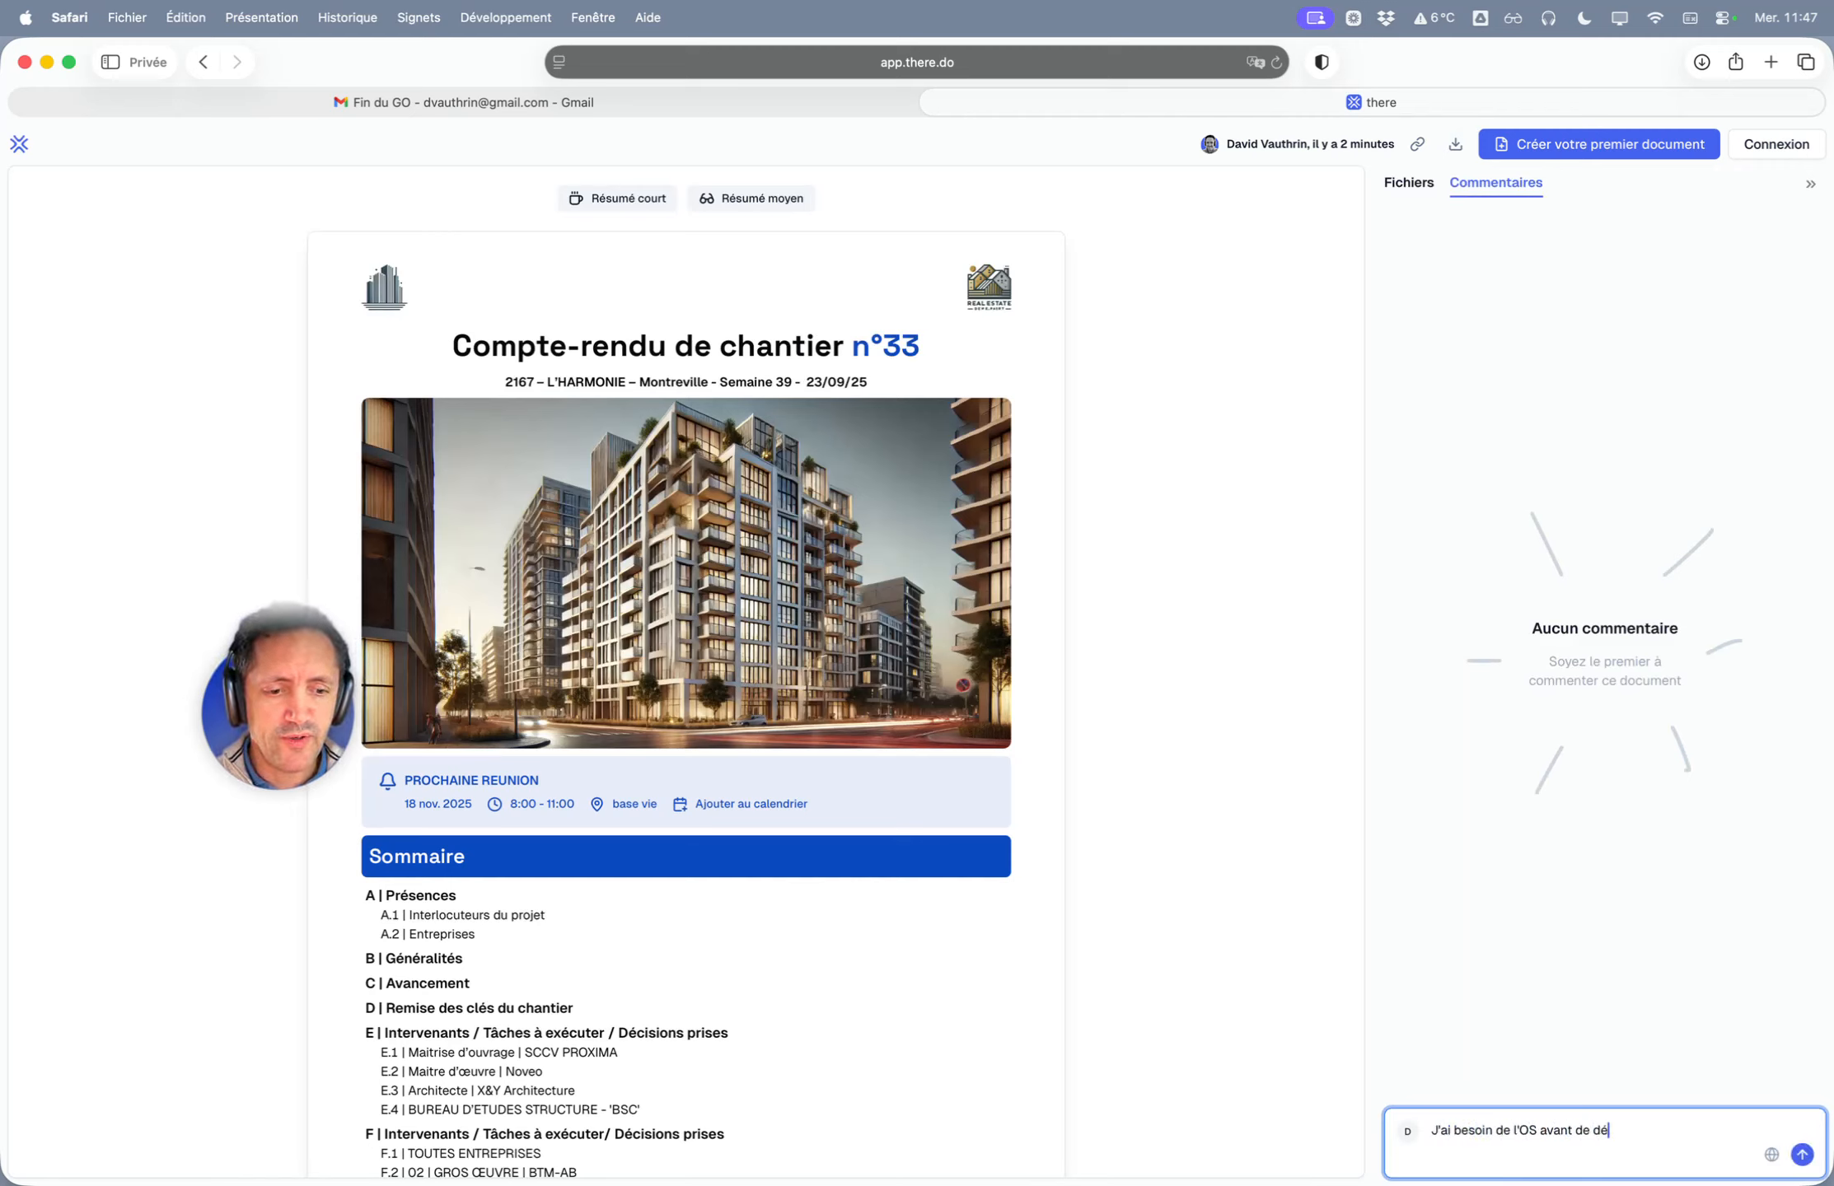
text(marrer le R+3)
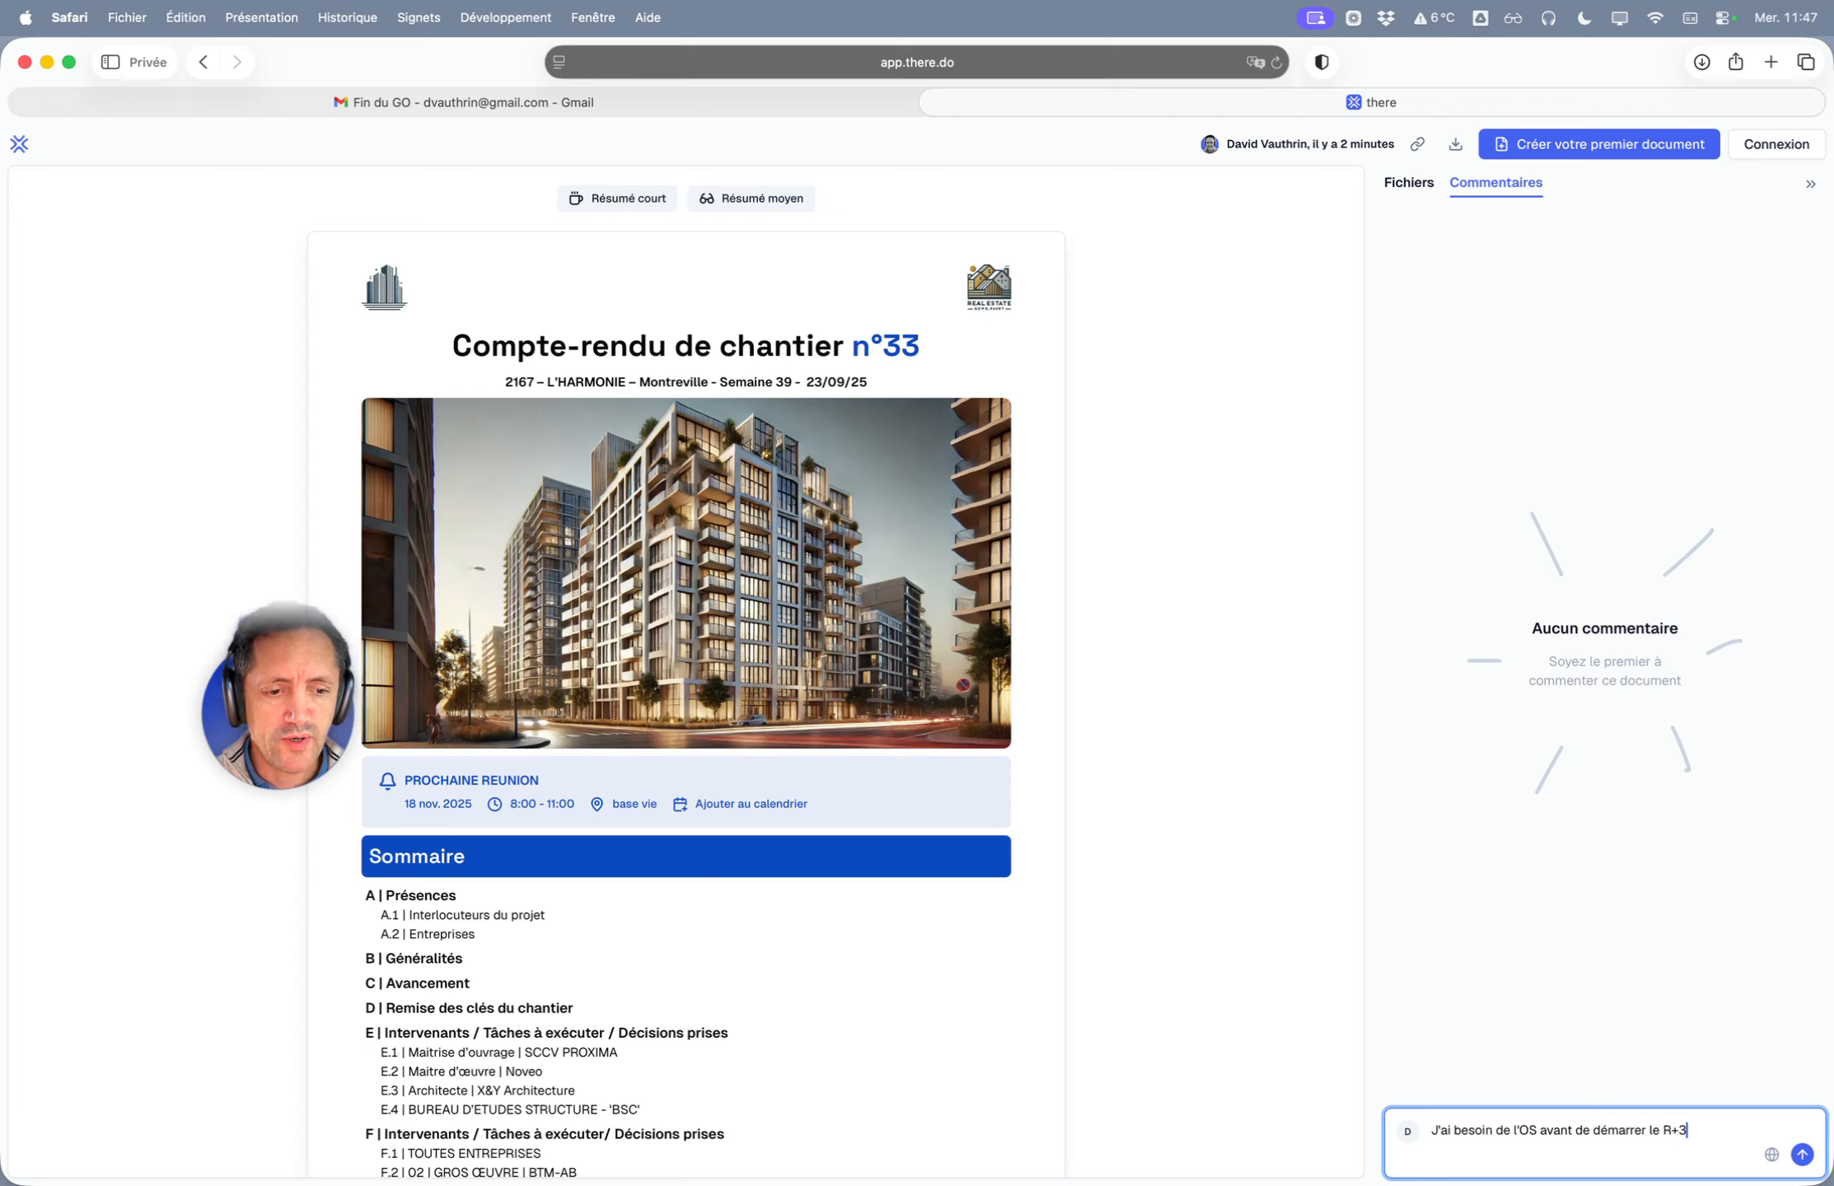
click(1802, 1156)
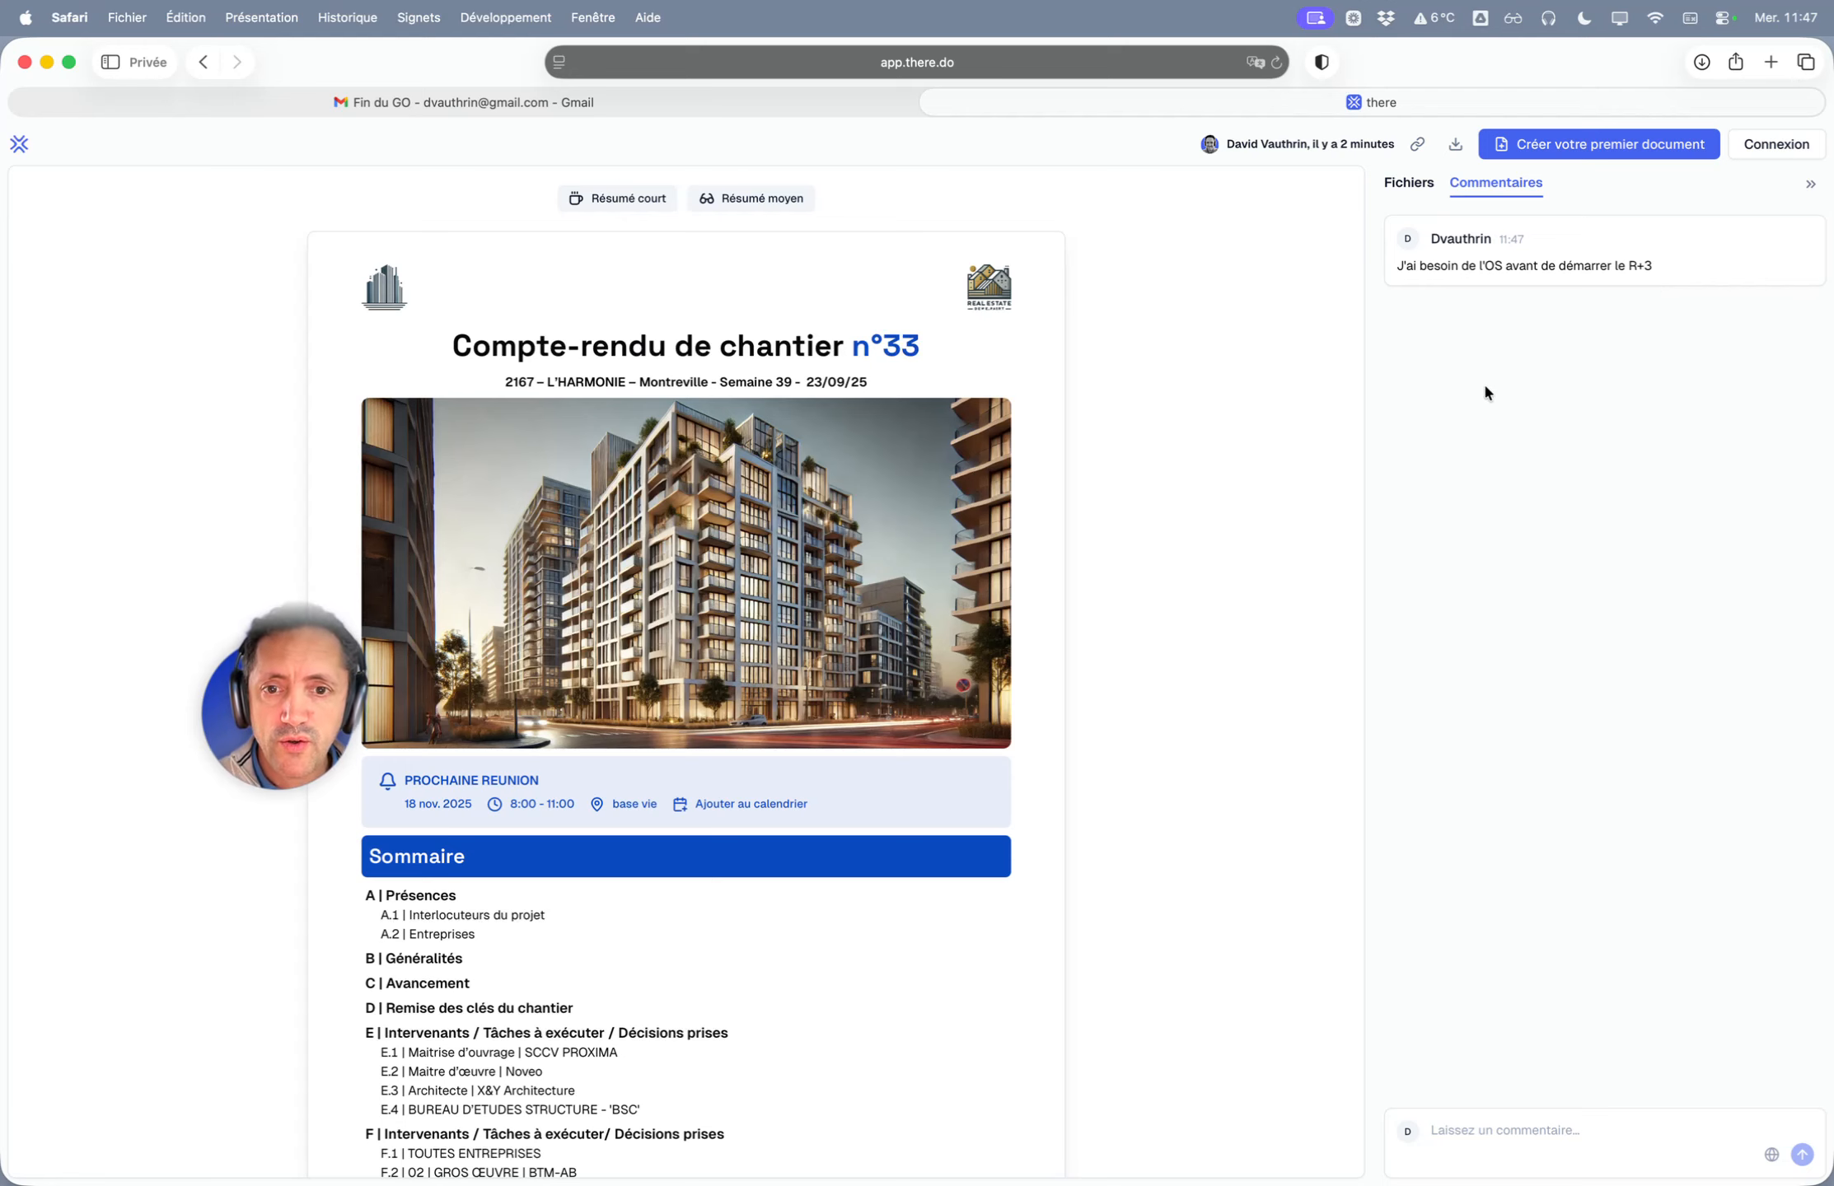
key(super+Tab)
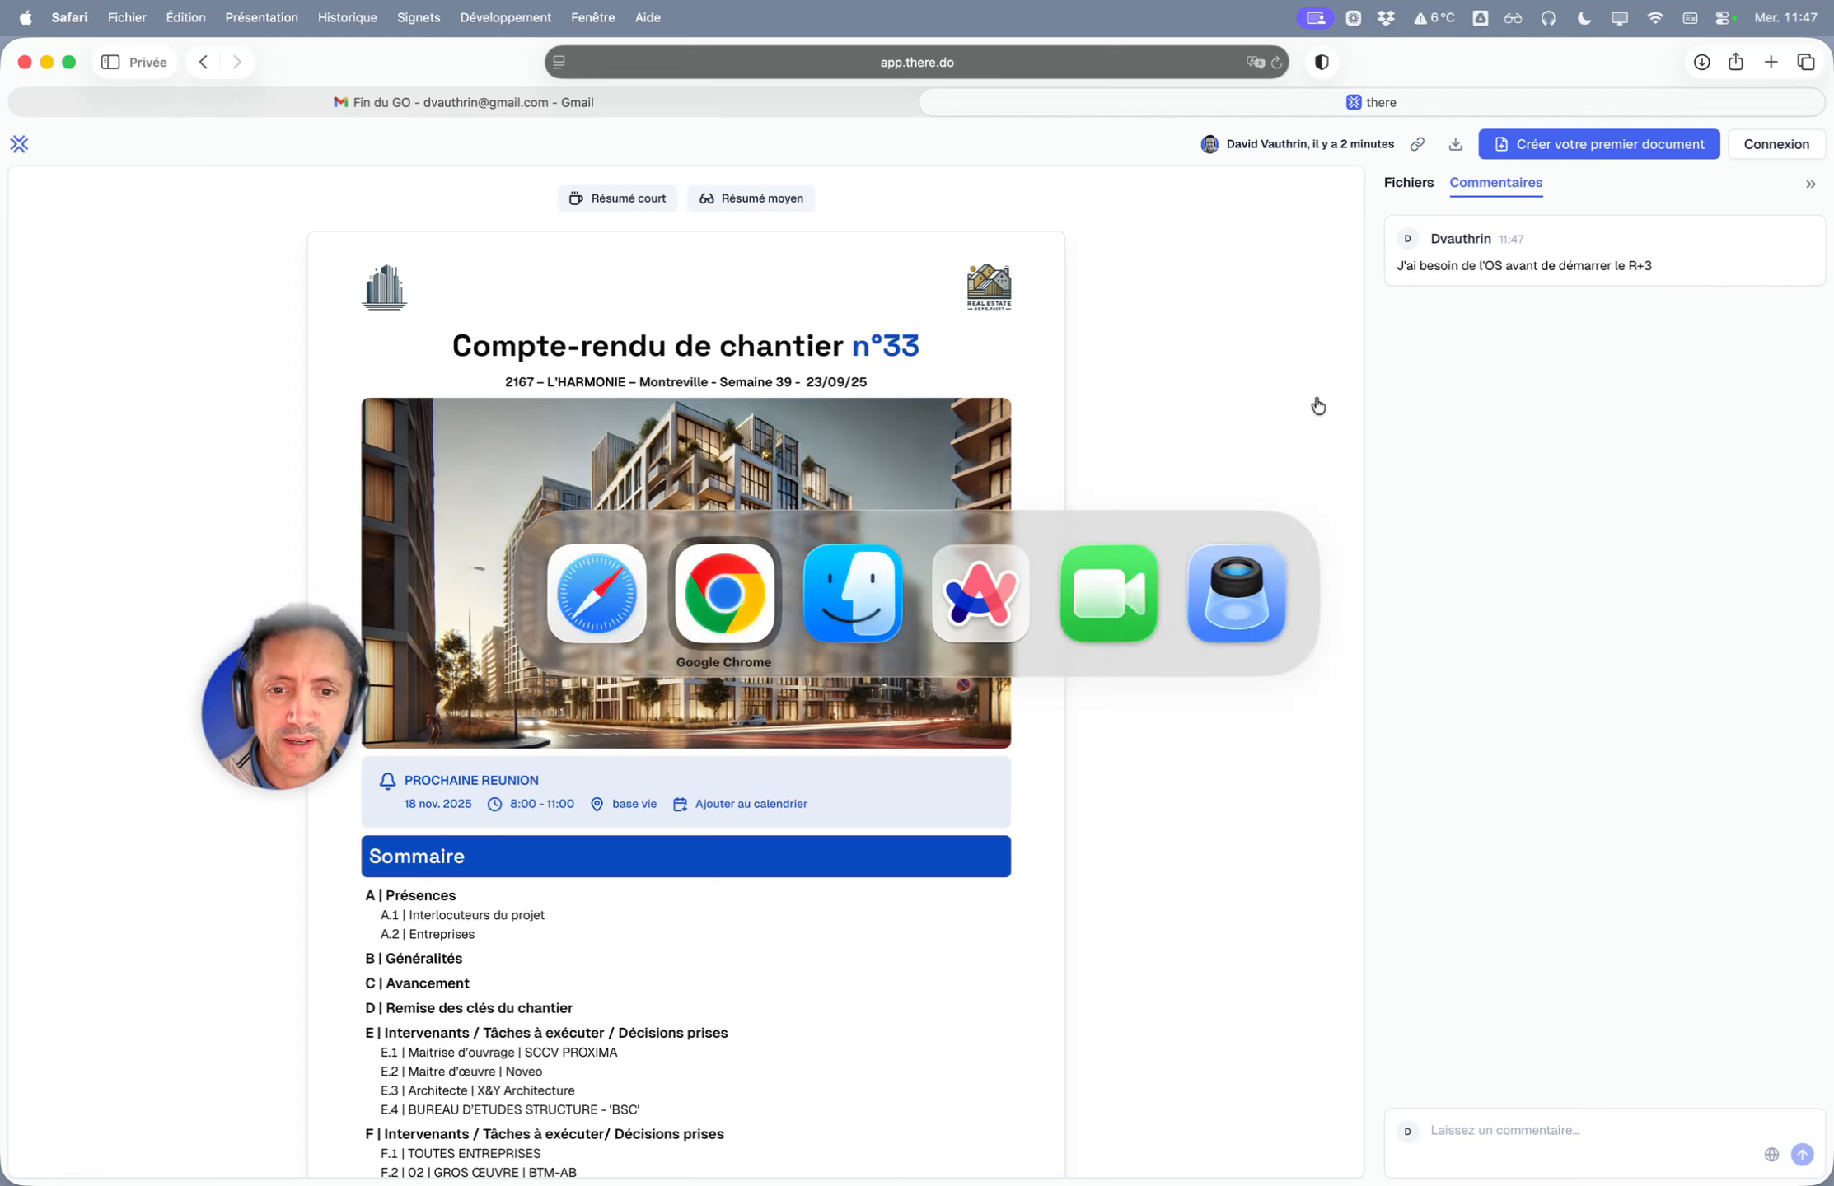
- In the author's Chrome copy, hide Fichiers and check tracking: recipient read it at 11:45:26
click(741, 595)
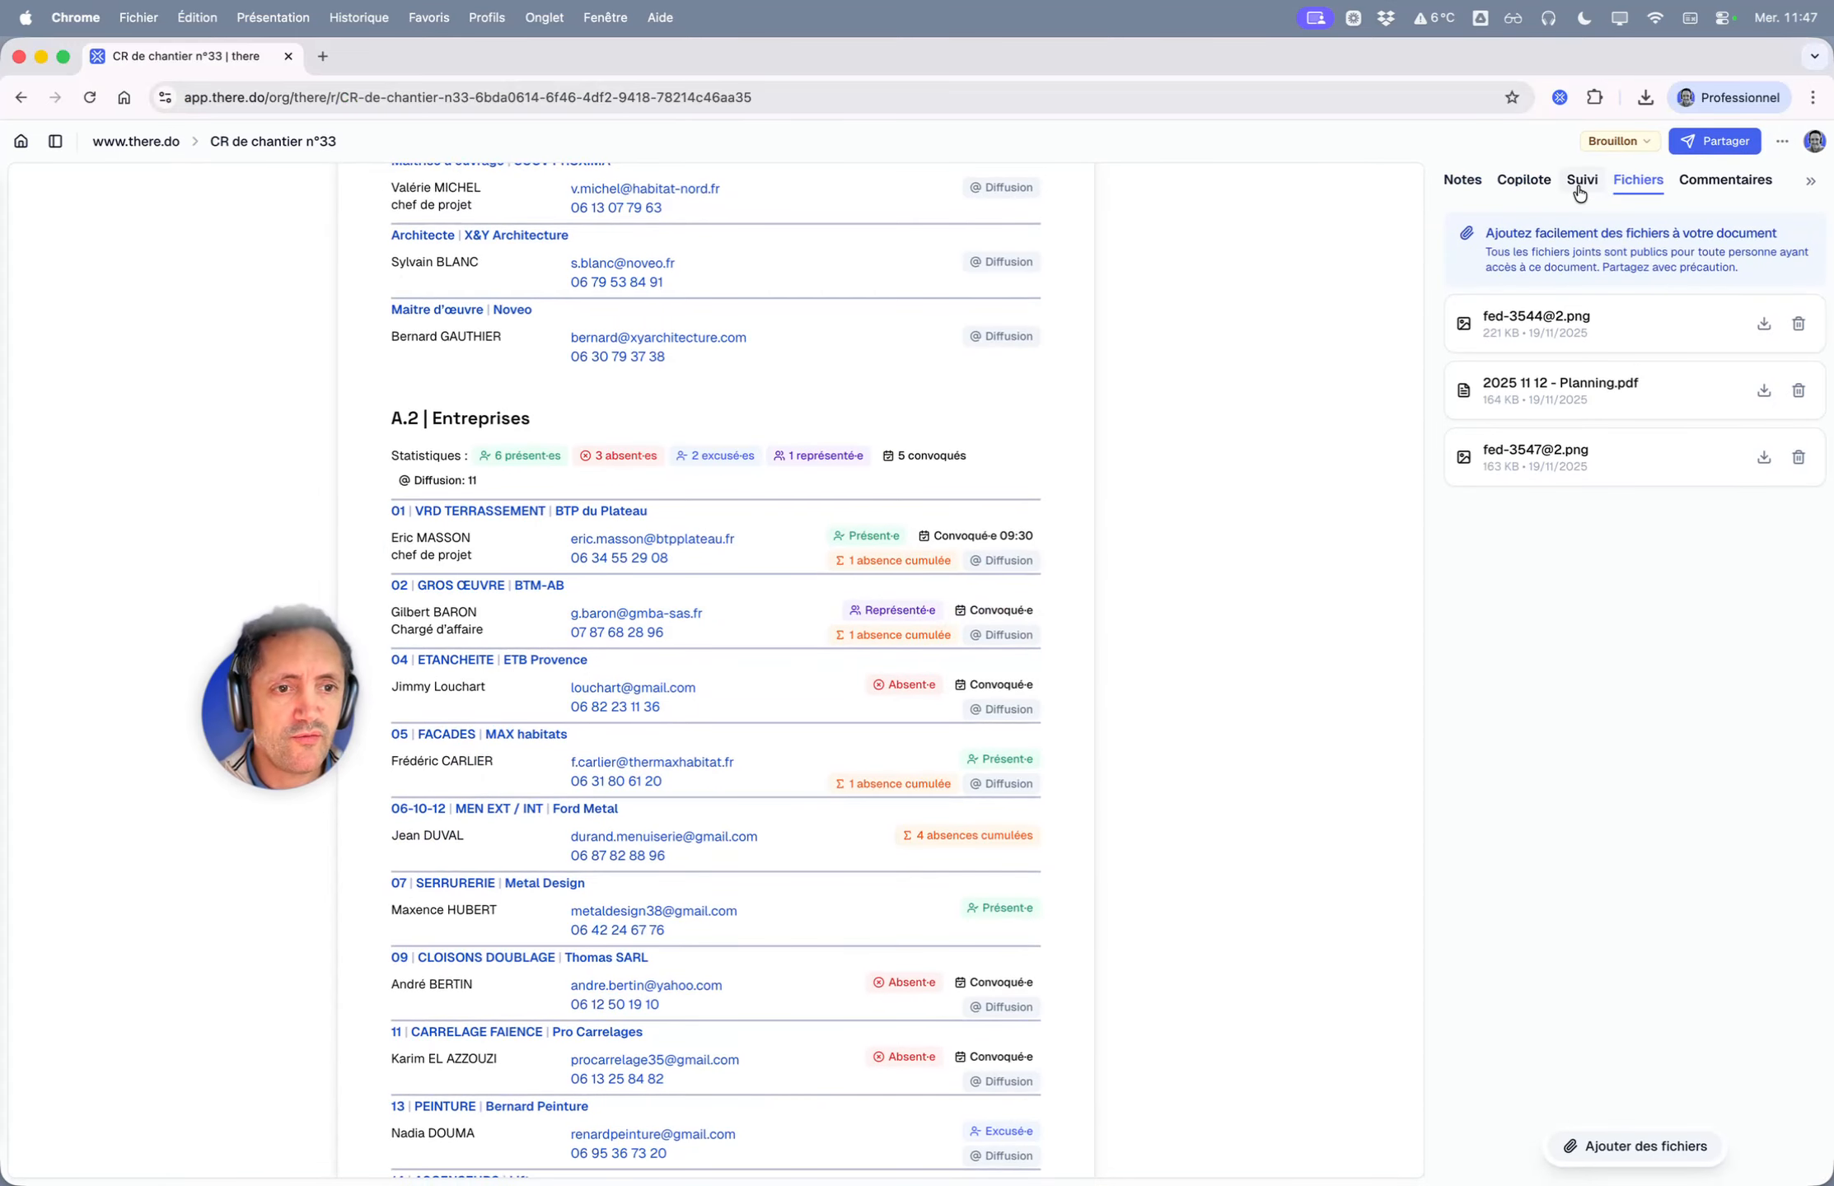
click(1810, 181)
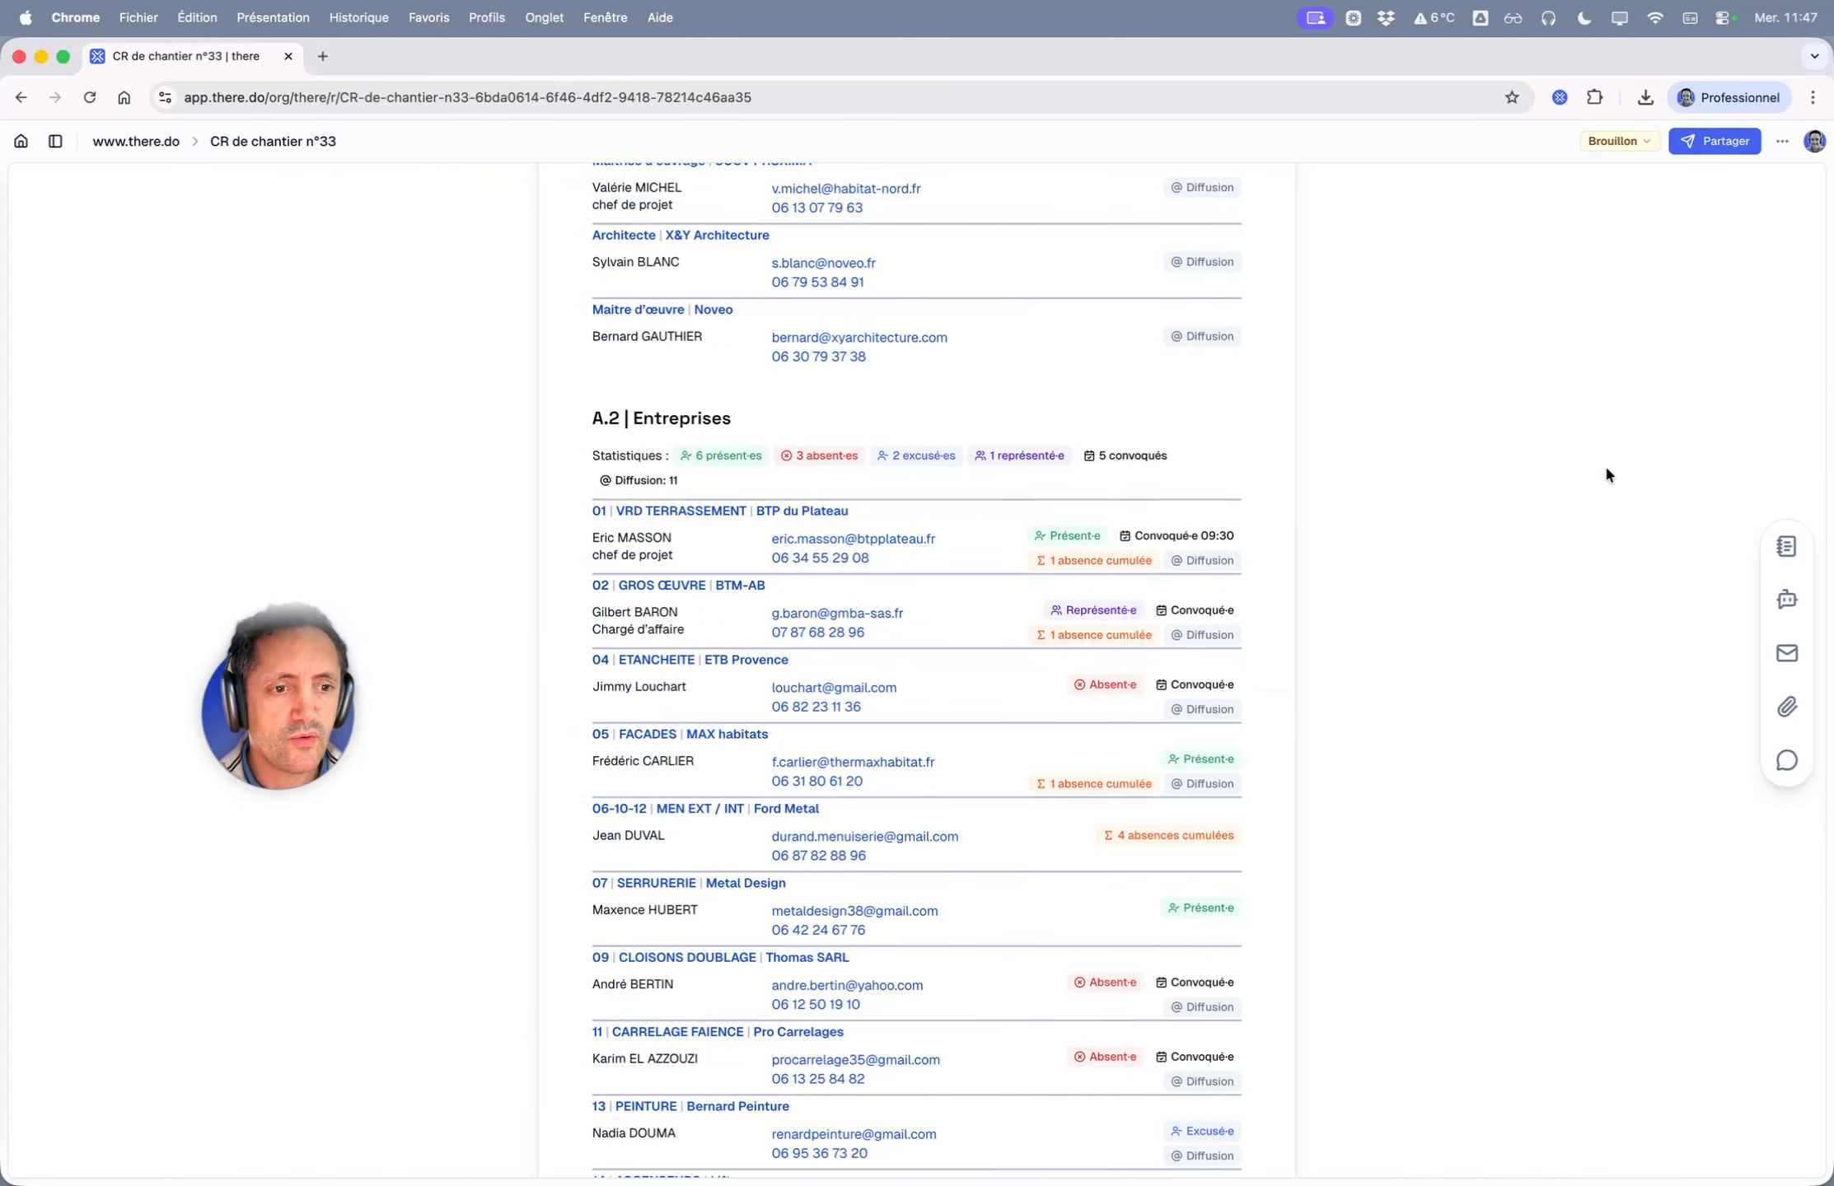
click(1786, 655)
mouse_move(1479, 253)
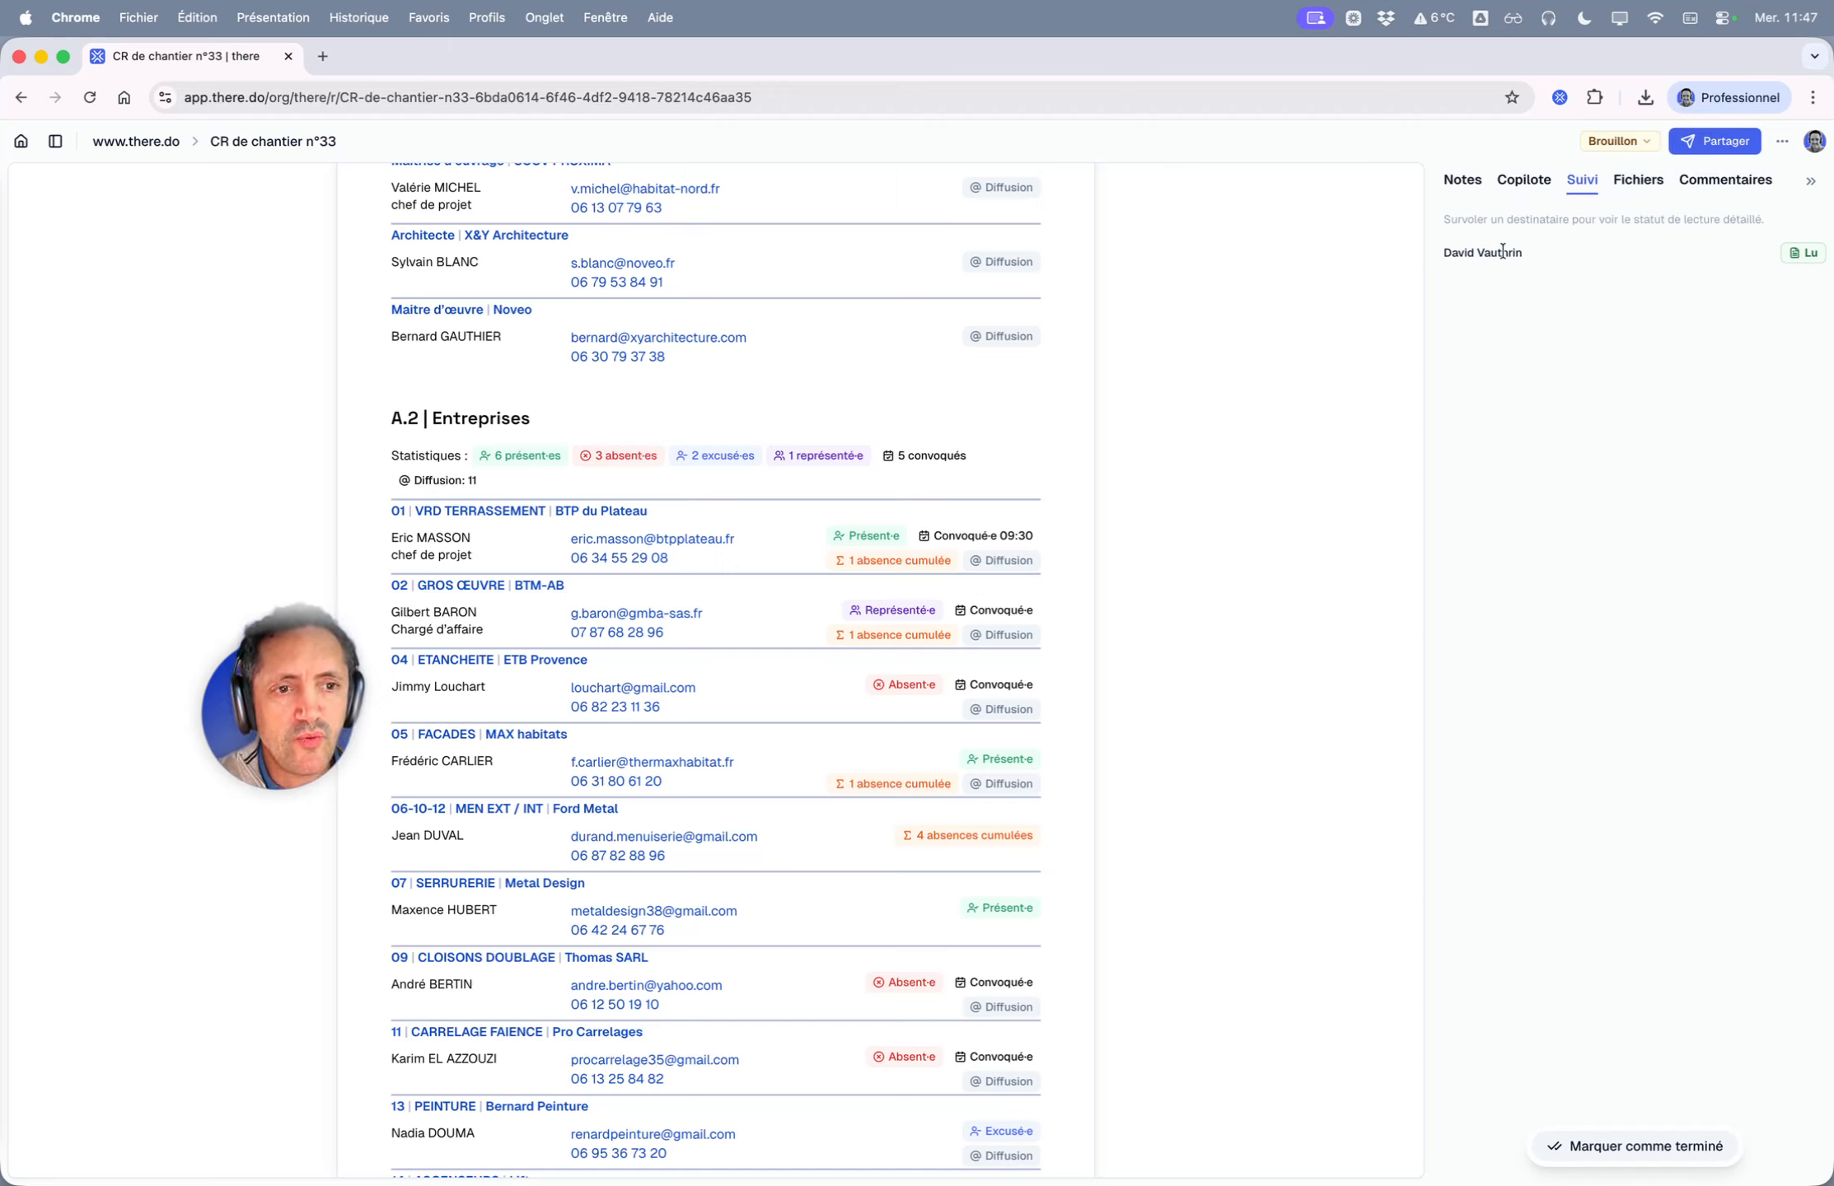
- Reply 'L'OS vous sera envoyé cette semaine.' to the recipient's comment
drag(1445, 254, 1519, 254)
click(1551, 254)
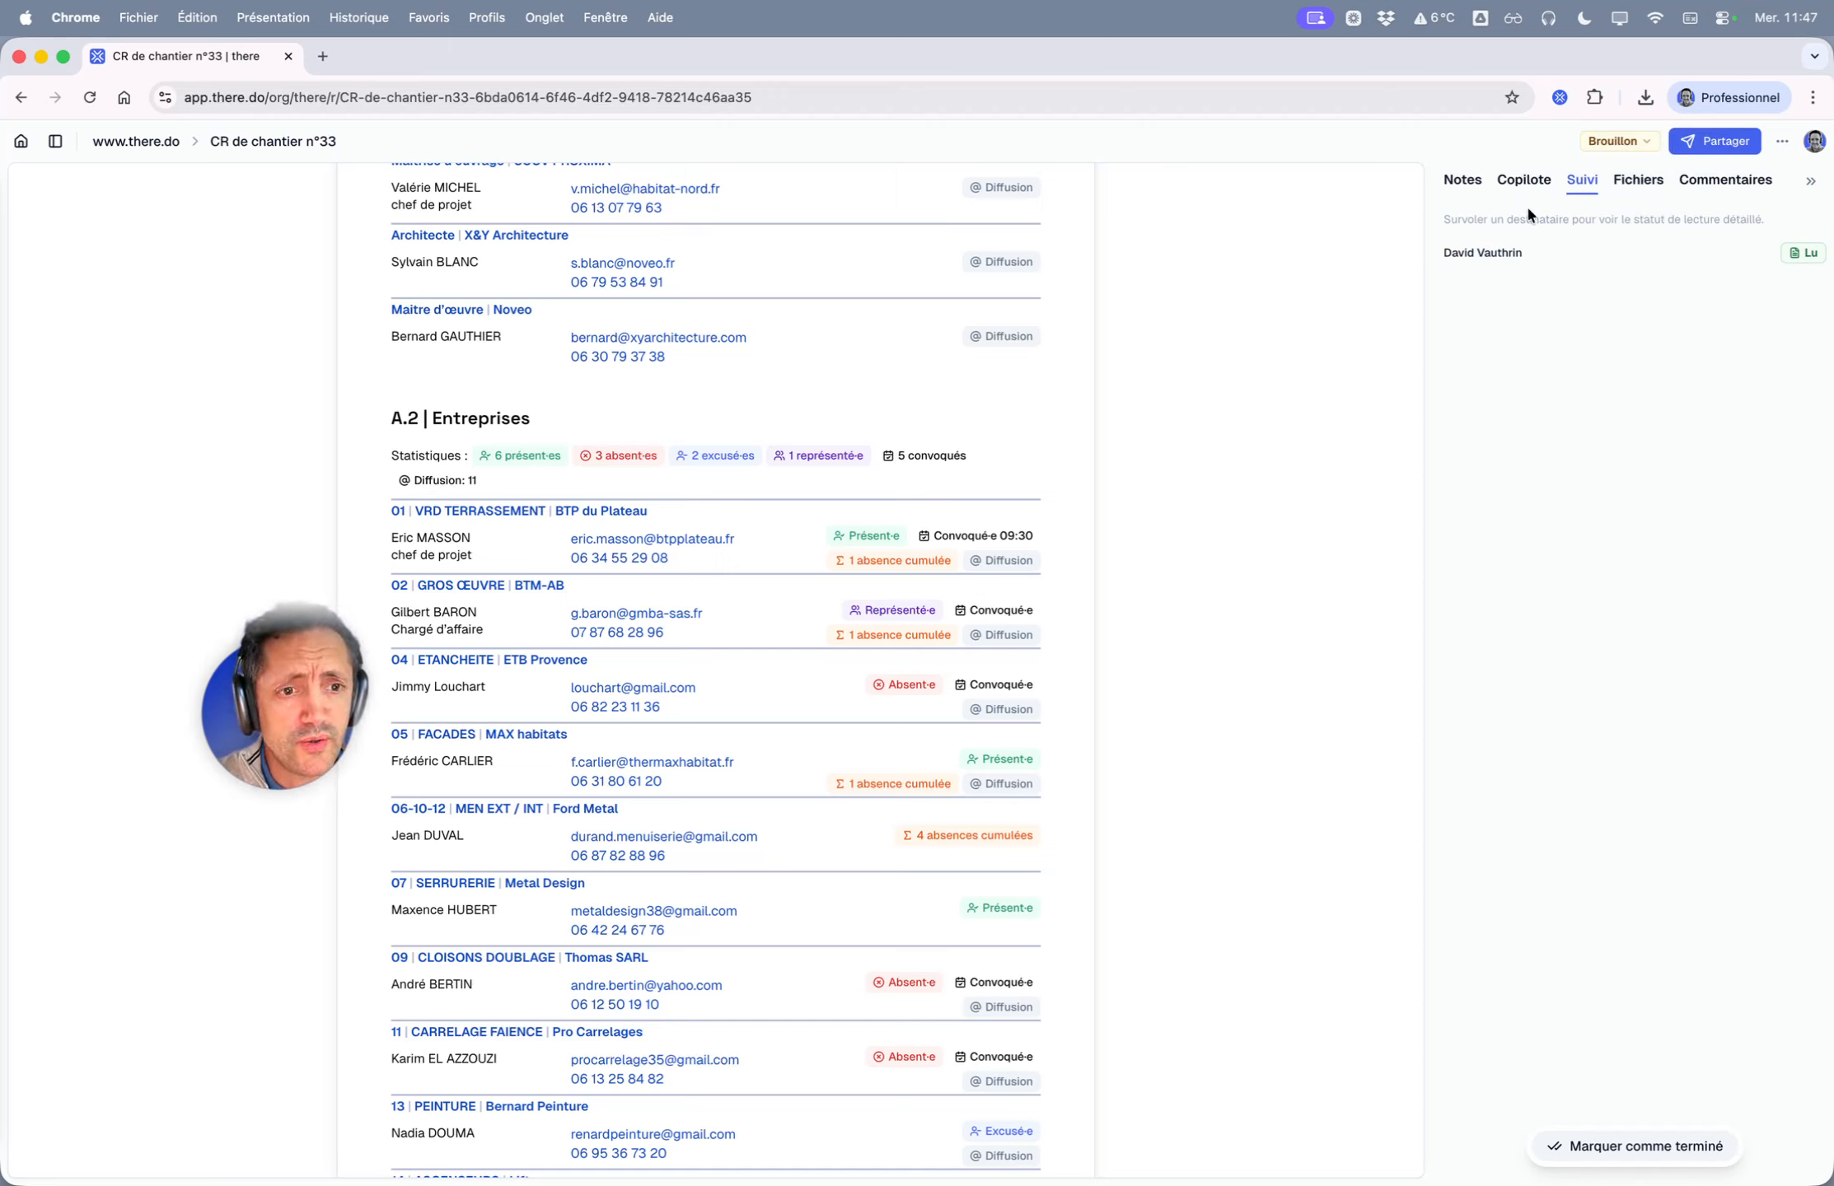
click(1763, 181)
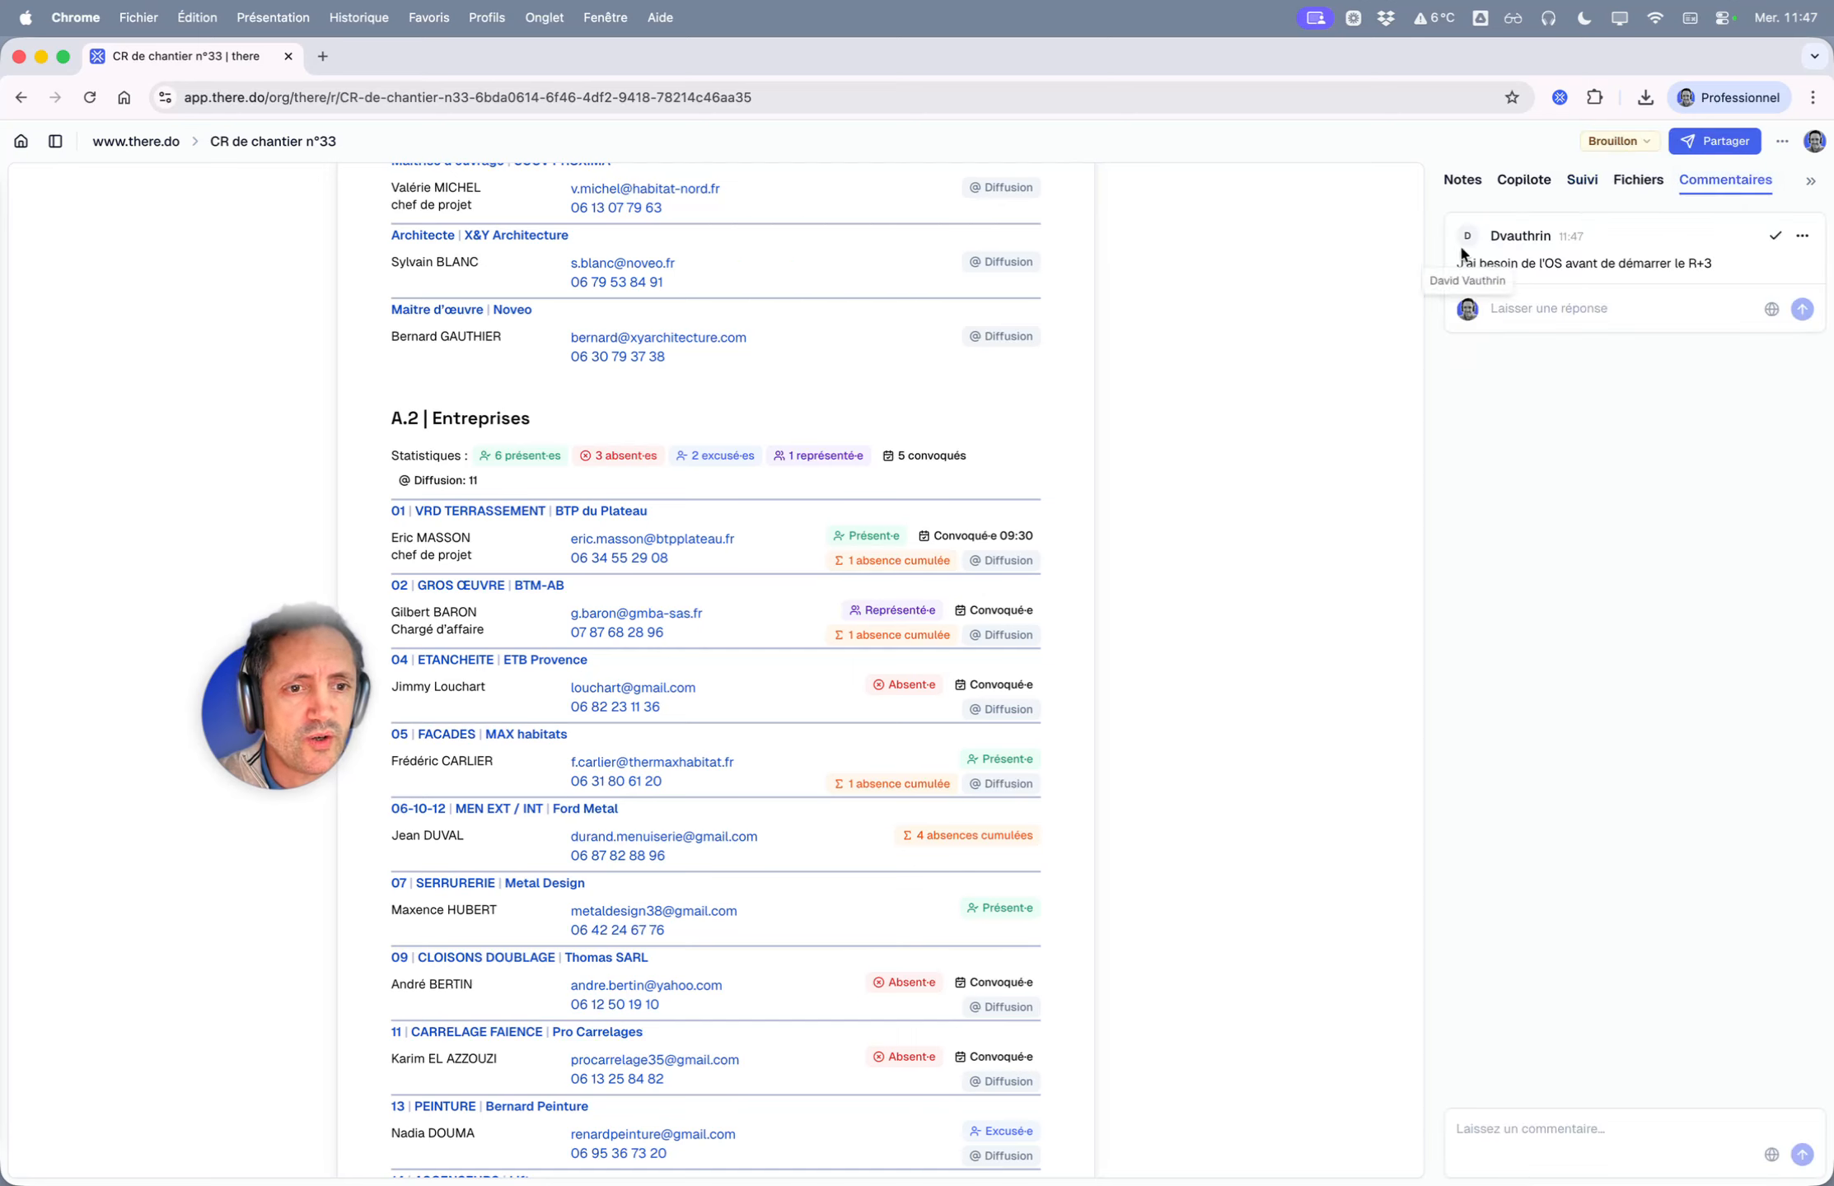
click(1557, 309)
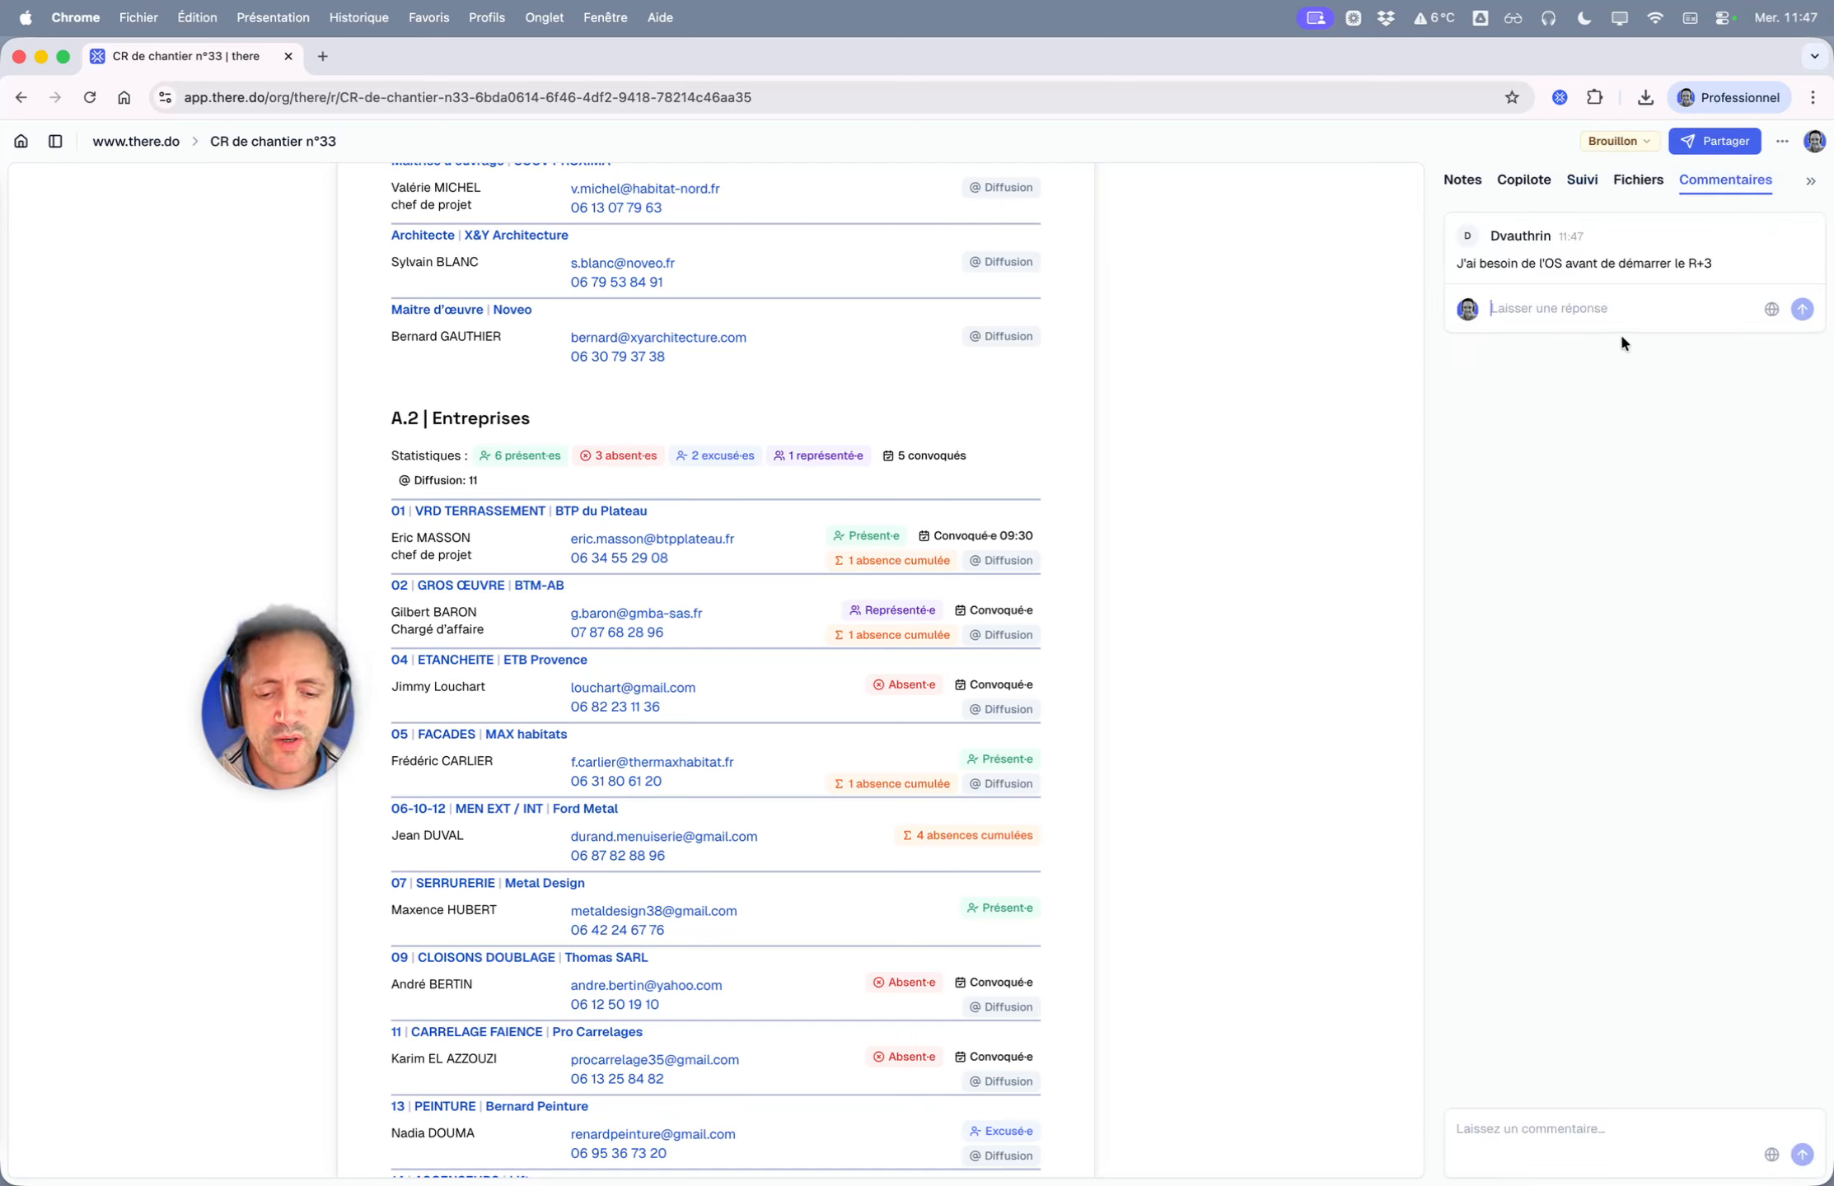
text(L'OS vous sera)
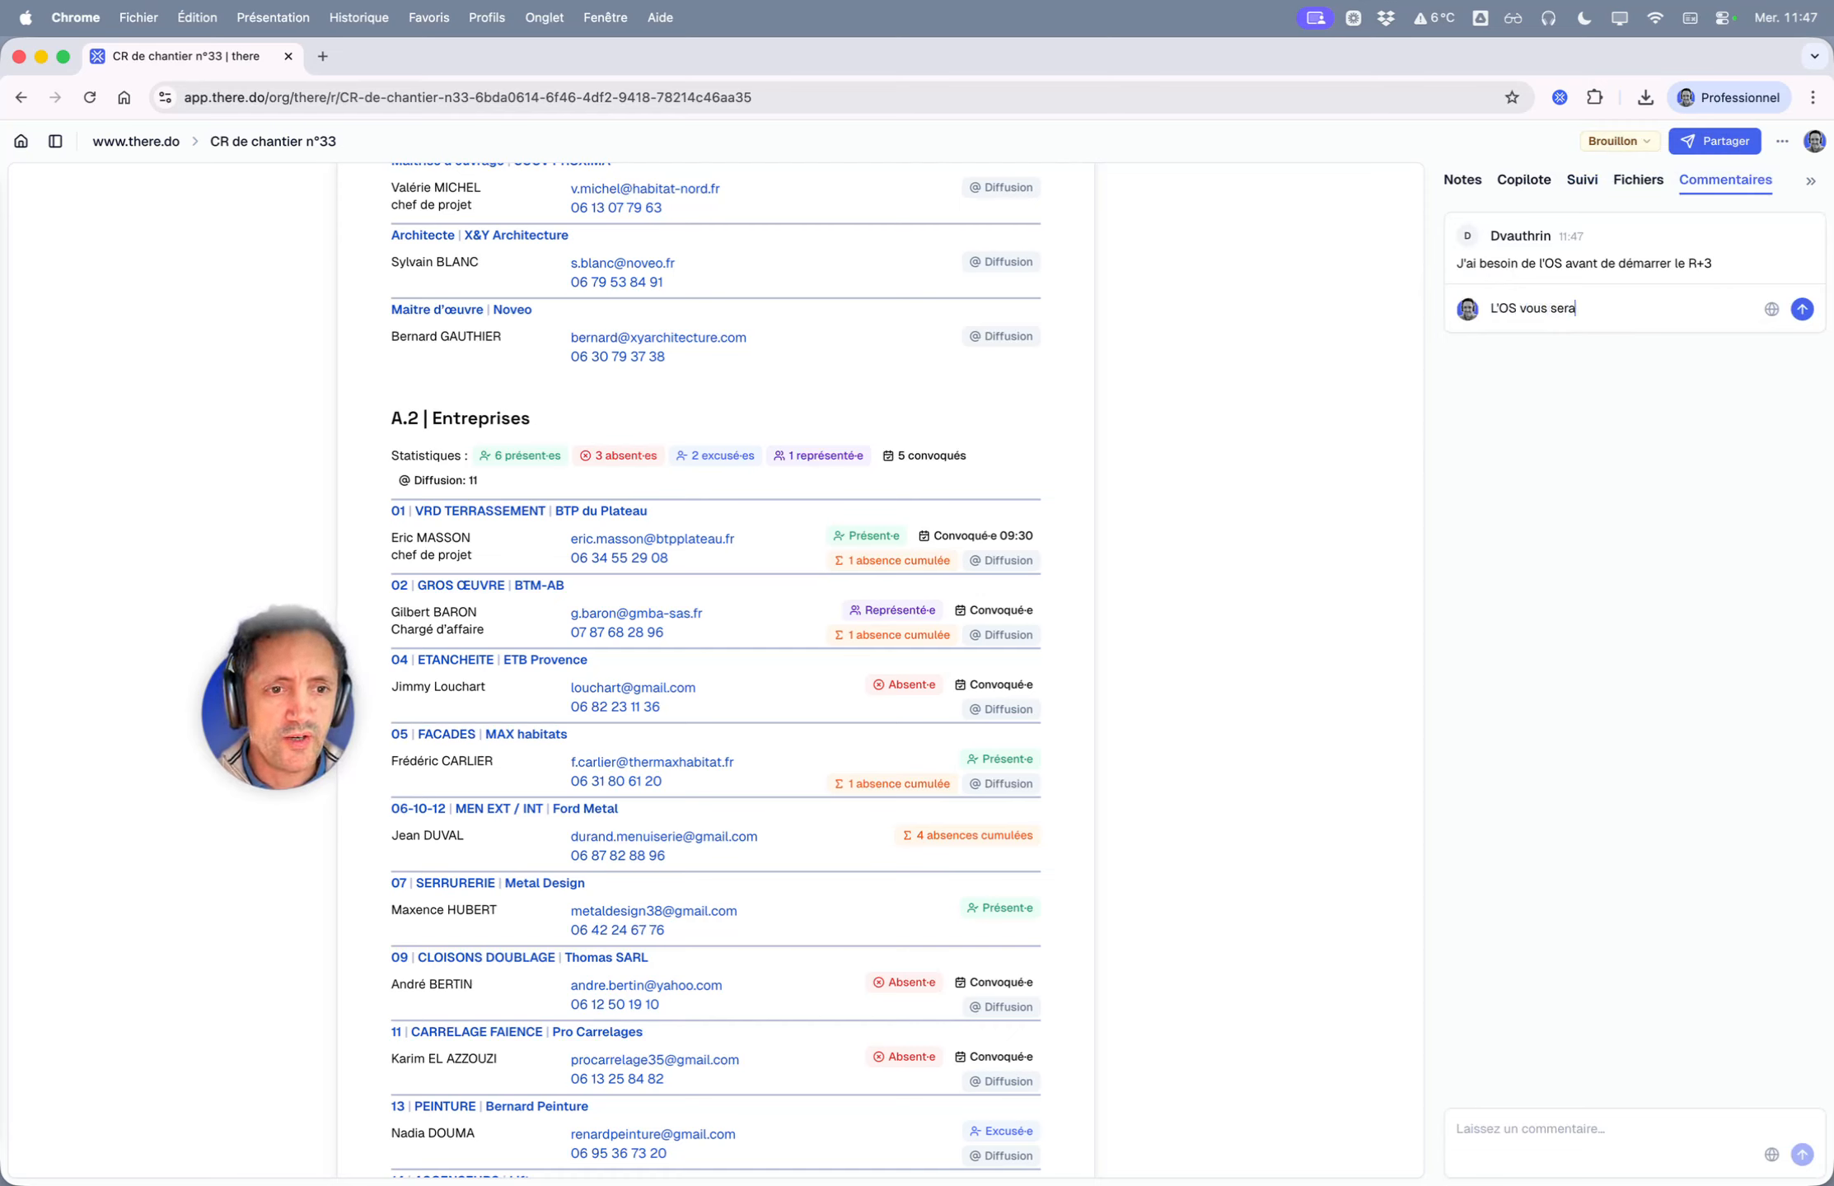
text( evnnovy)
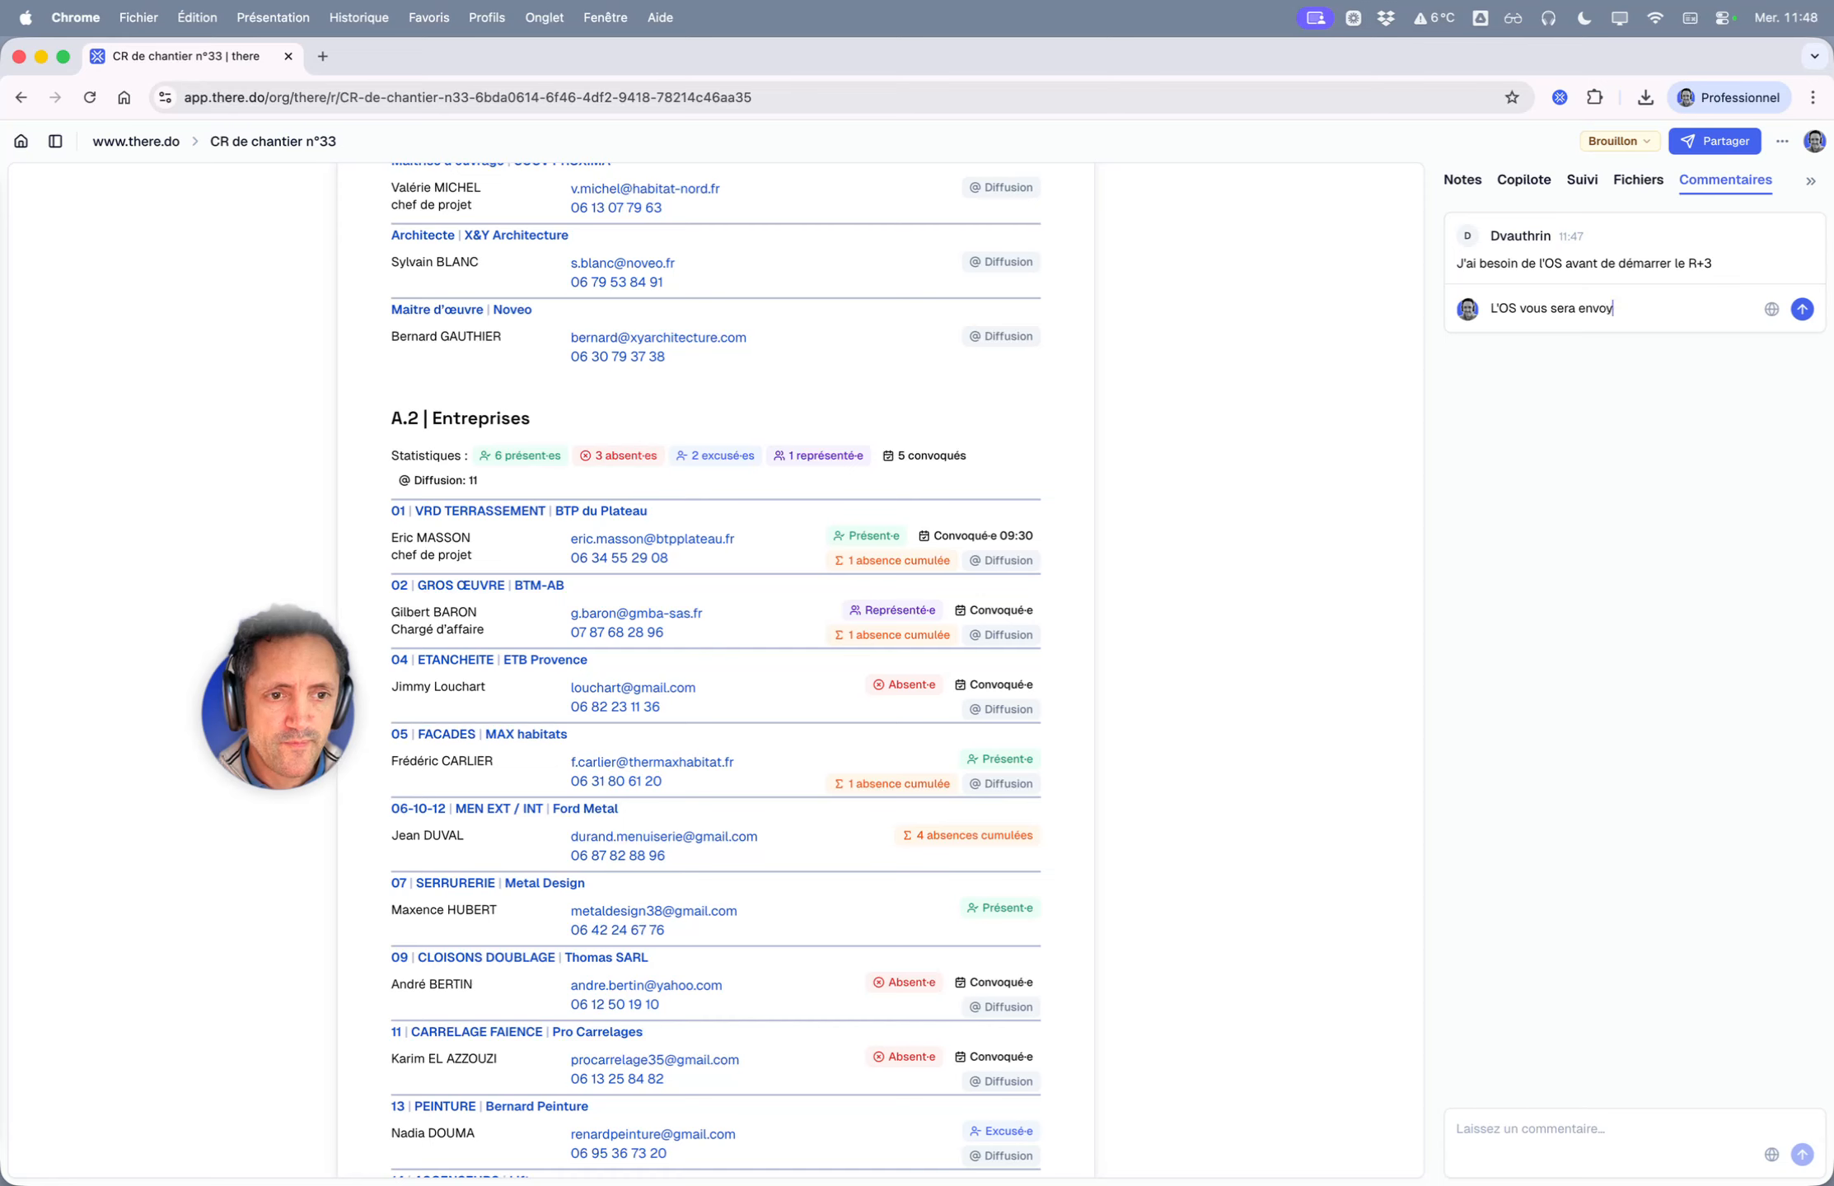
text(é cette semaine)
key(Return)
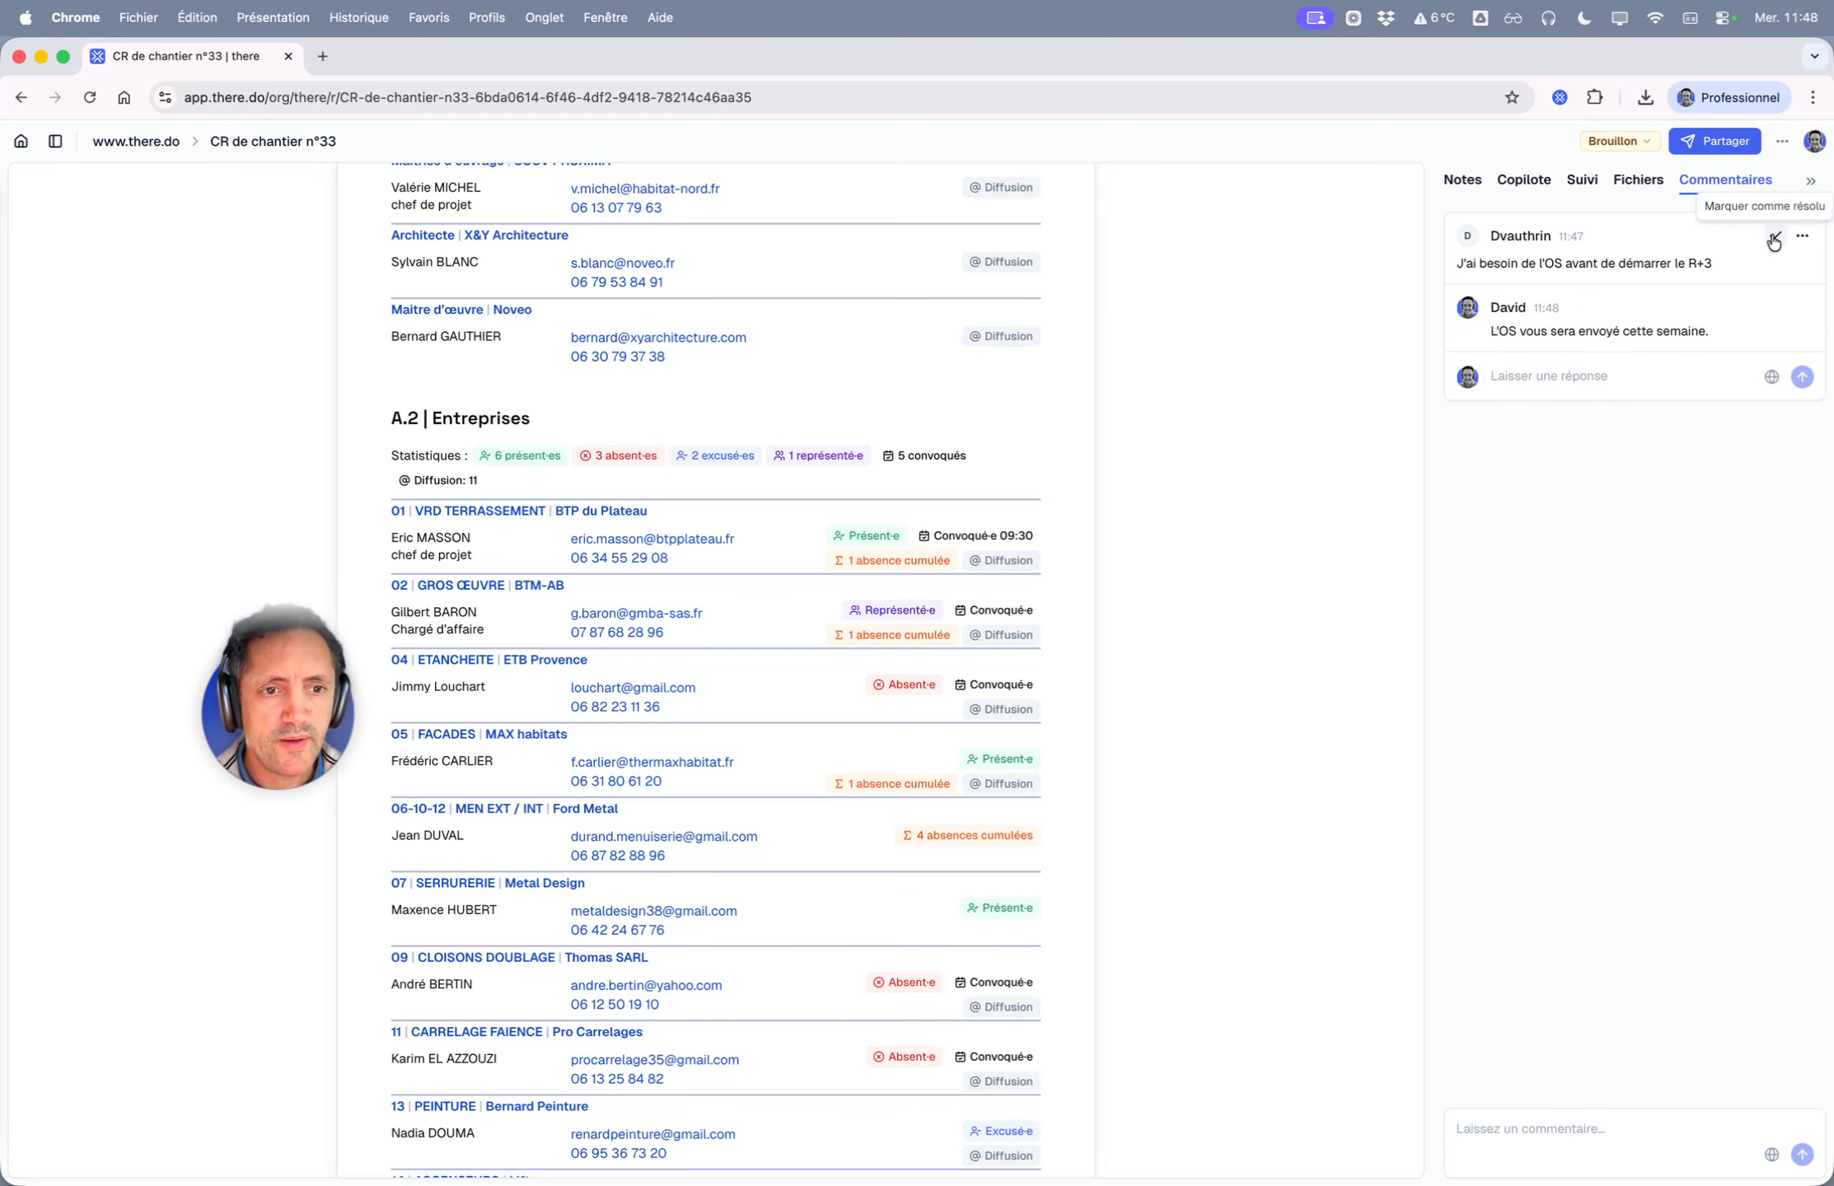
- Mark the comment discussion as resolved and collapse the comments panel
click(1773, 241)
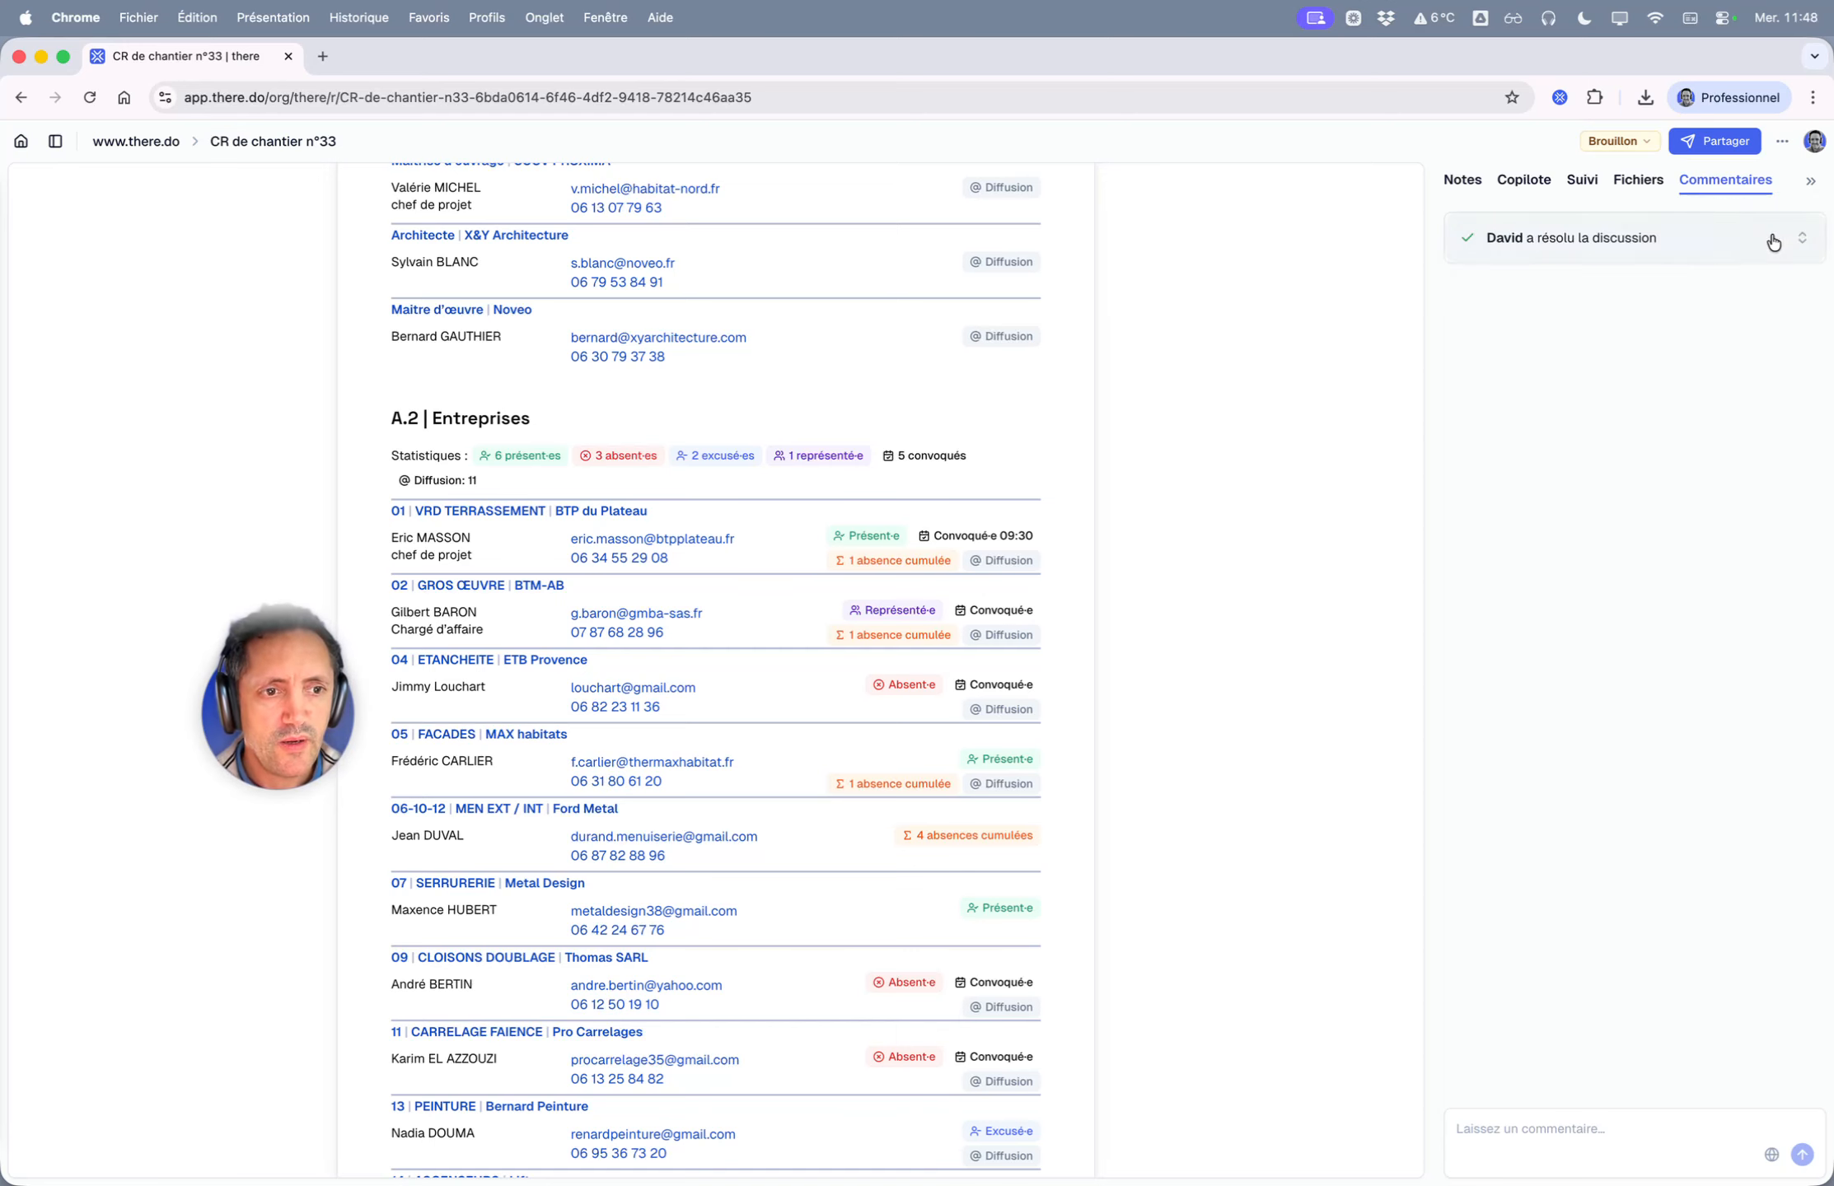
click(1810, 181)
scroll(1026, 392, up, 10)
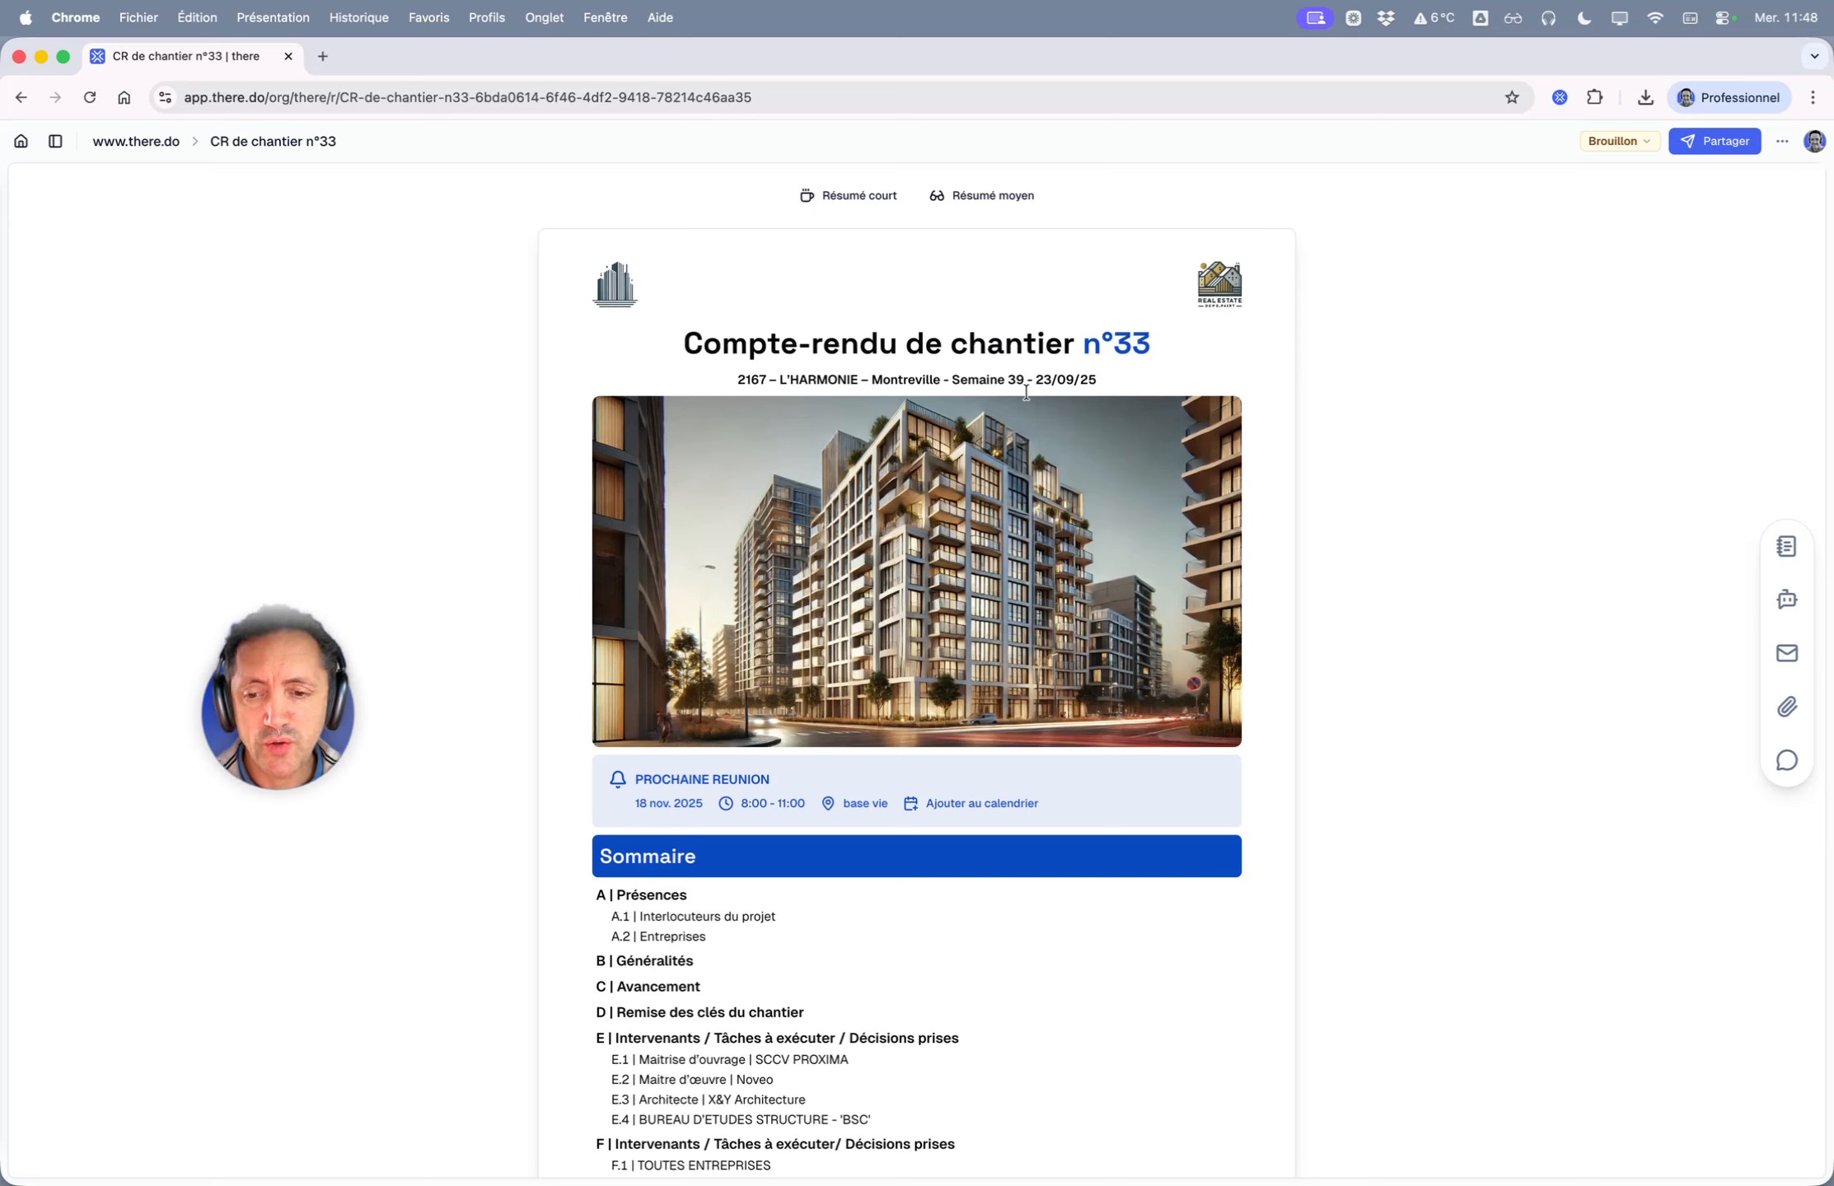